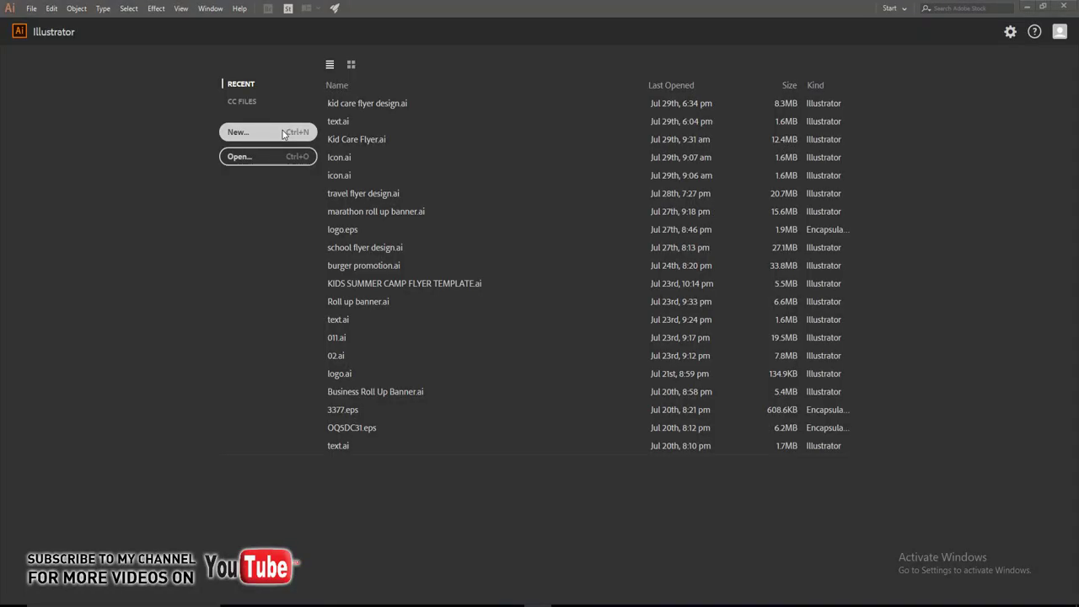
Step: Create a new Letter-size document and draw a rectangle across the full width of the page top
left_click(283, 135)
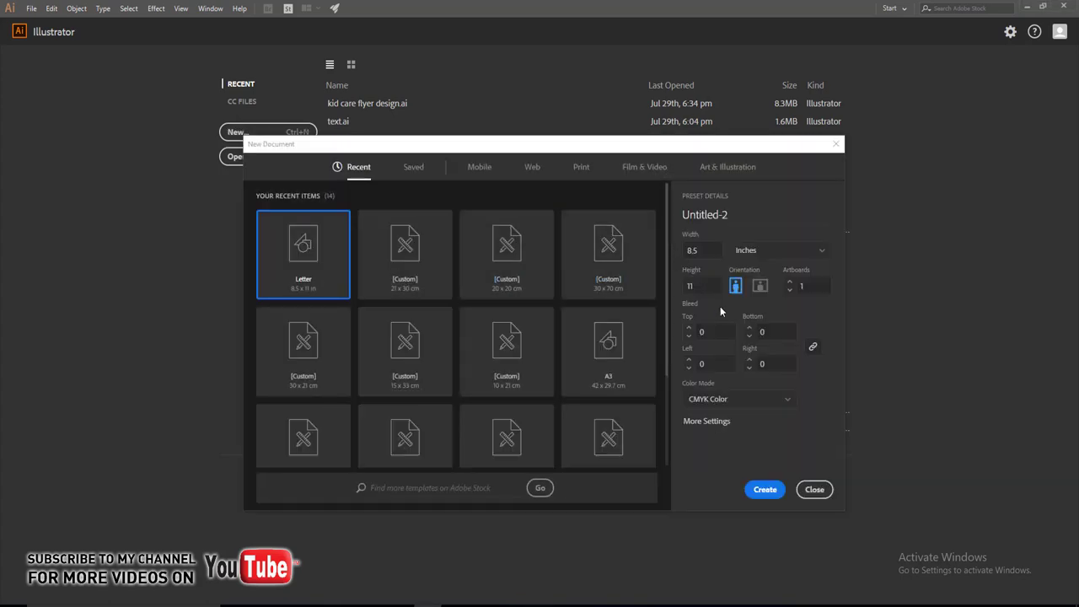
left_click(759, 489)
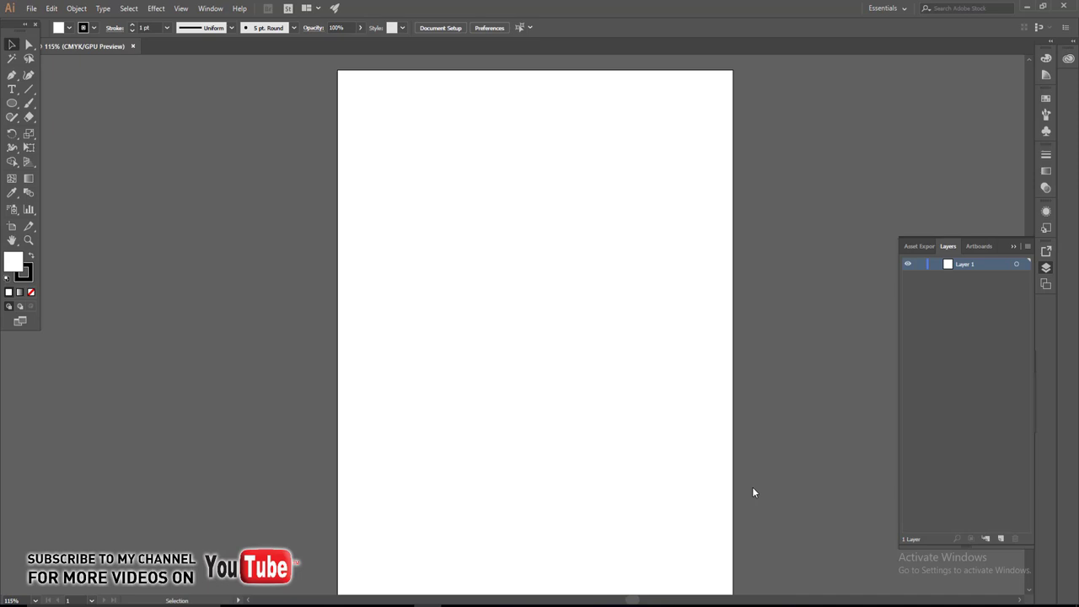
left_click(12, 103)
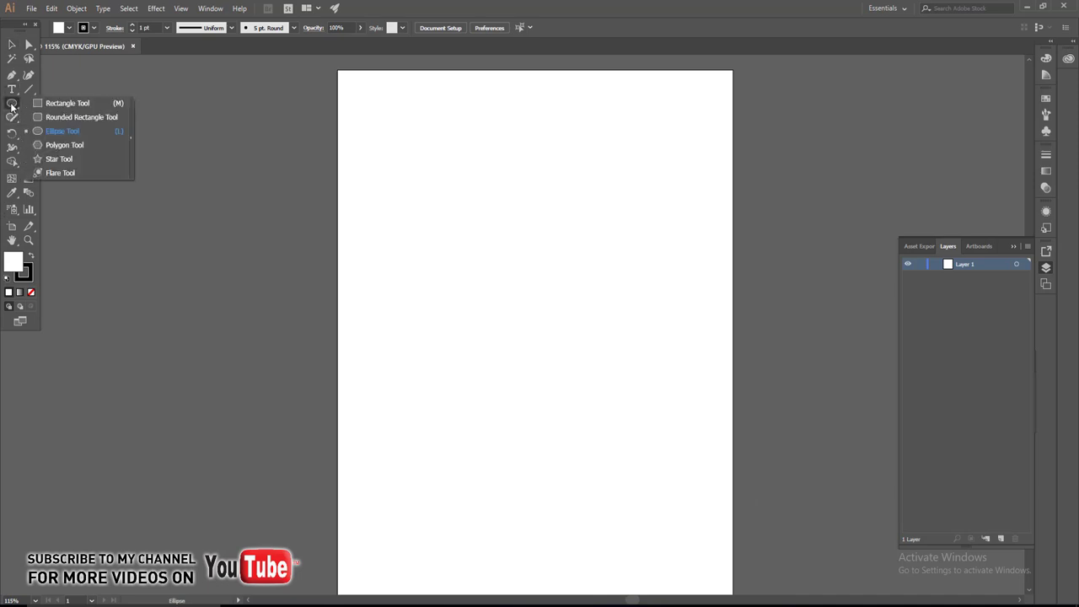
left_click(35, 104)
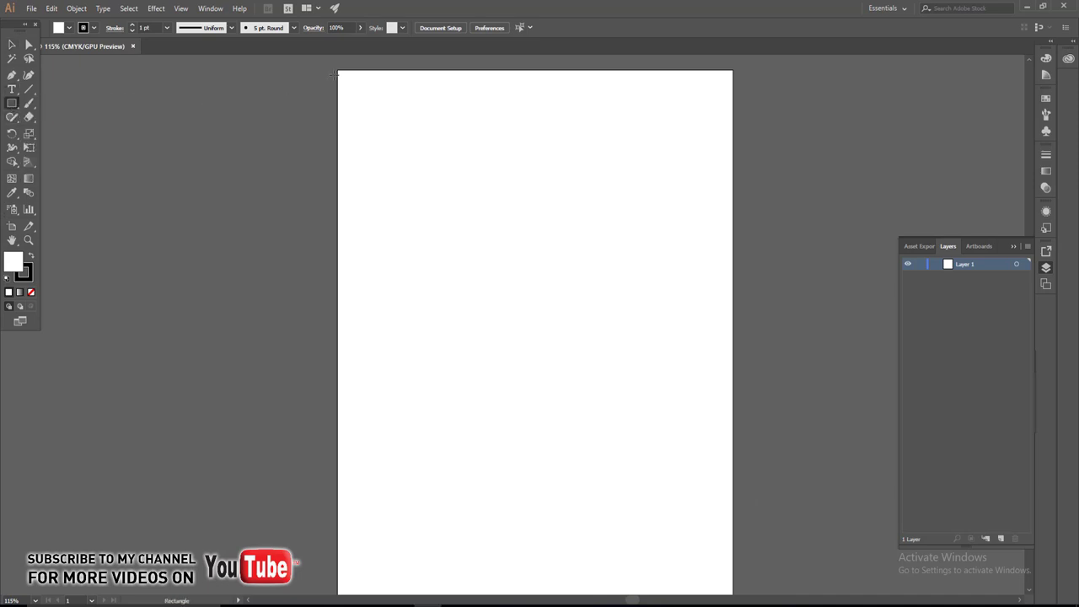
left_click_drag(338, 70, 733, 257)
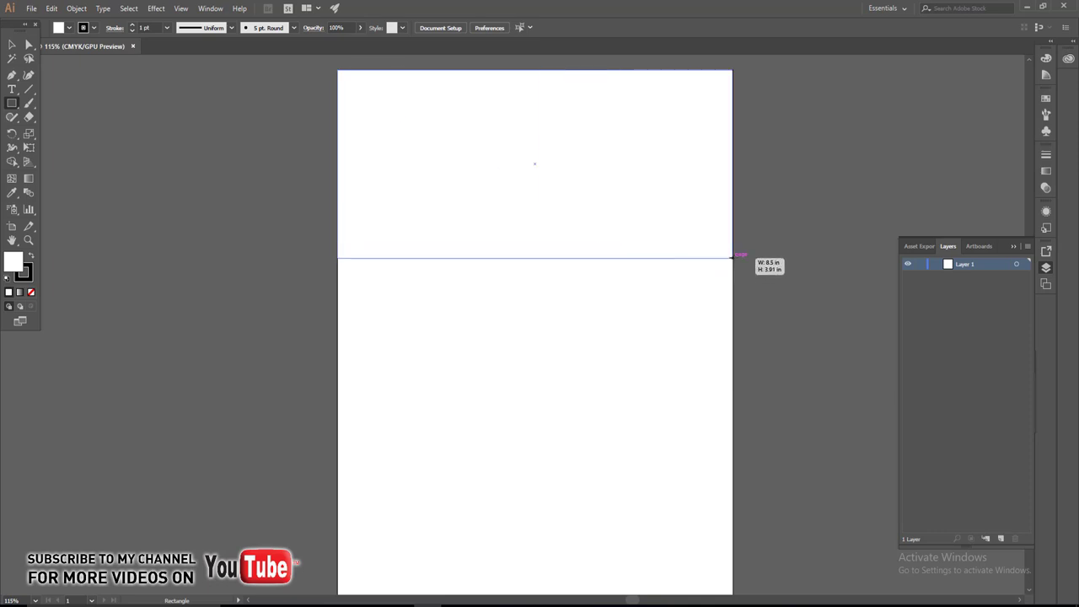
Step: Remove the rectangle's stroke and give it a solid black fill
key("v")
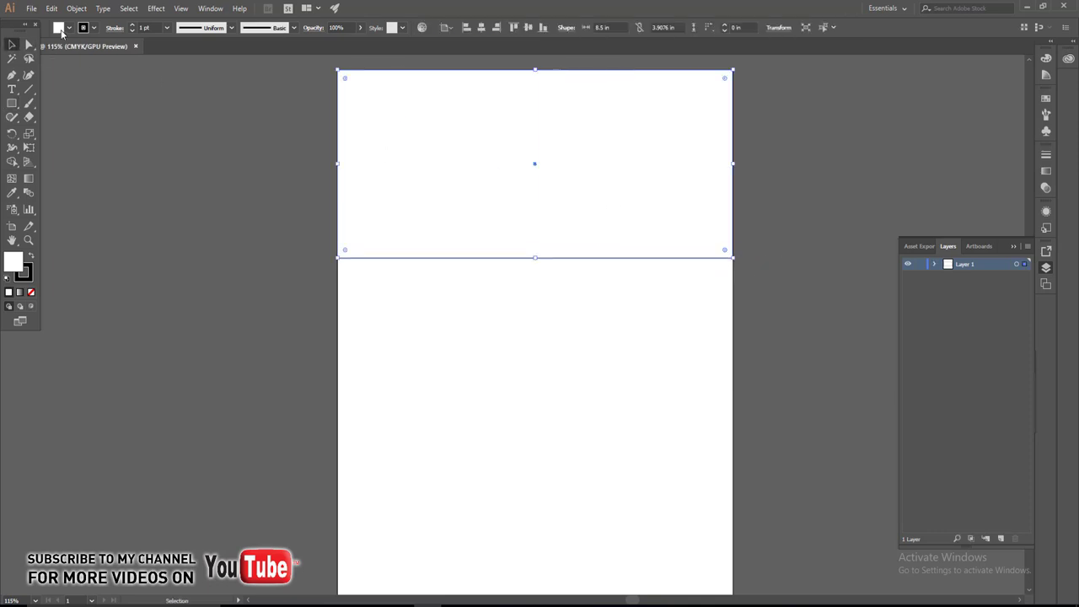
left_click(77, 29)
left_click(65, 52)
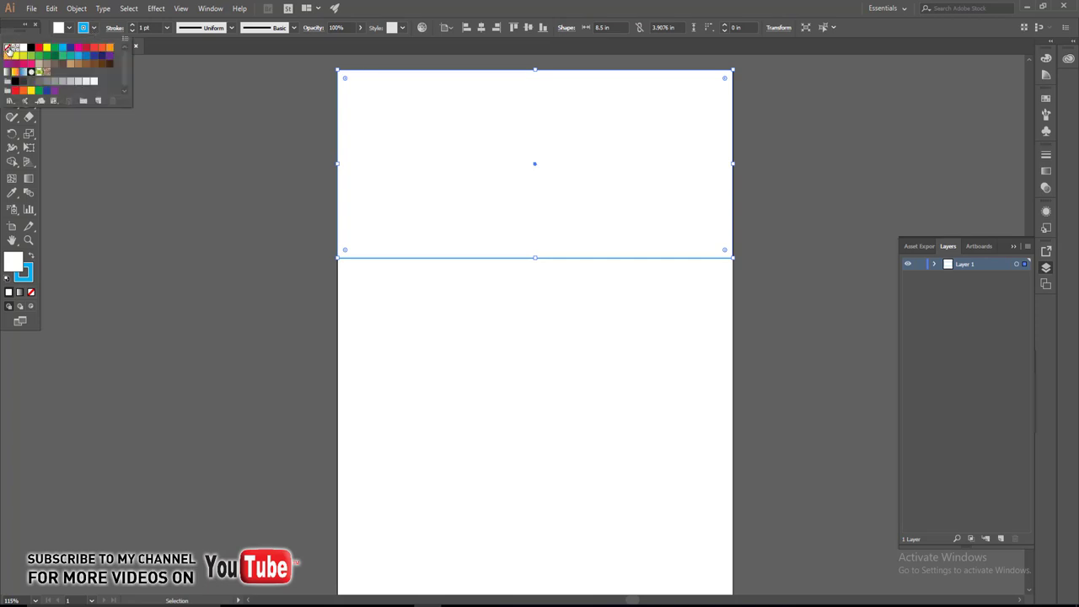
left_click(6, 47)
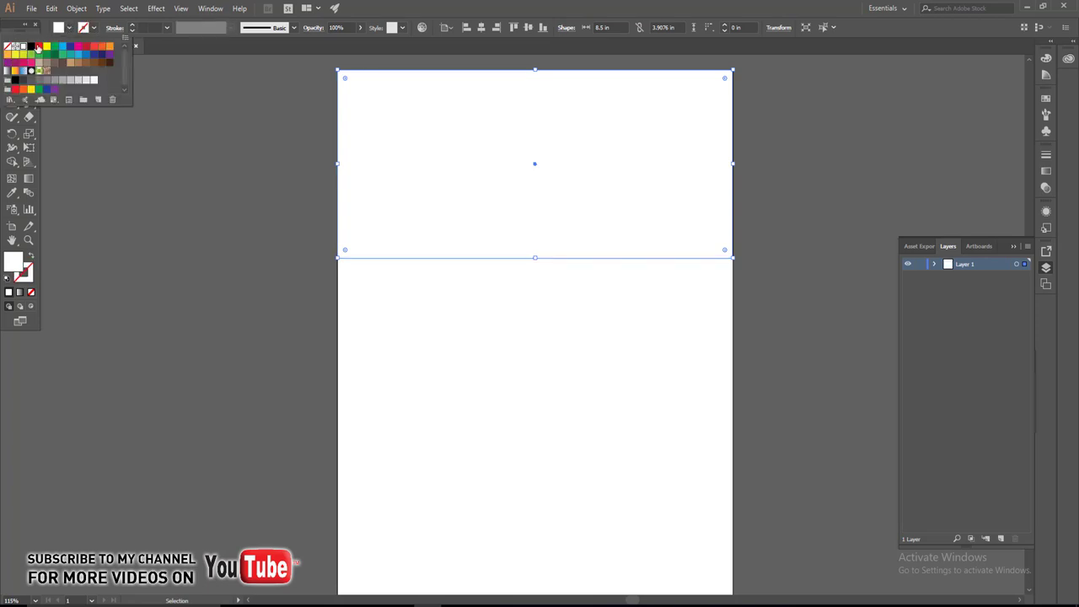
left_click(38, 48)
left_click(31, 47)
left_click(191, 178)
left_click(191, 177)
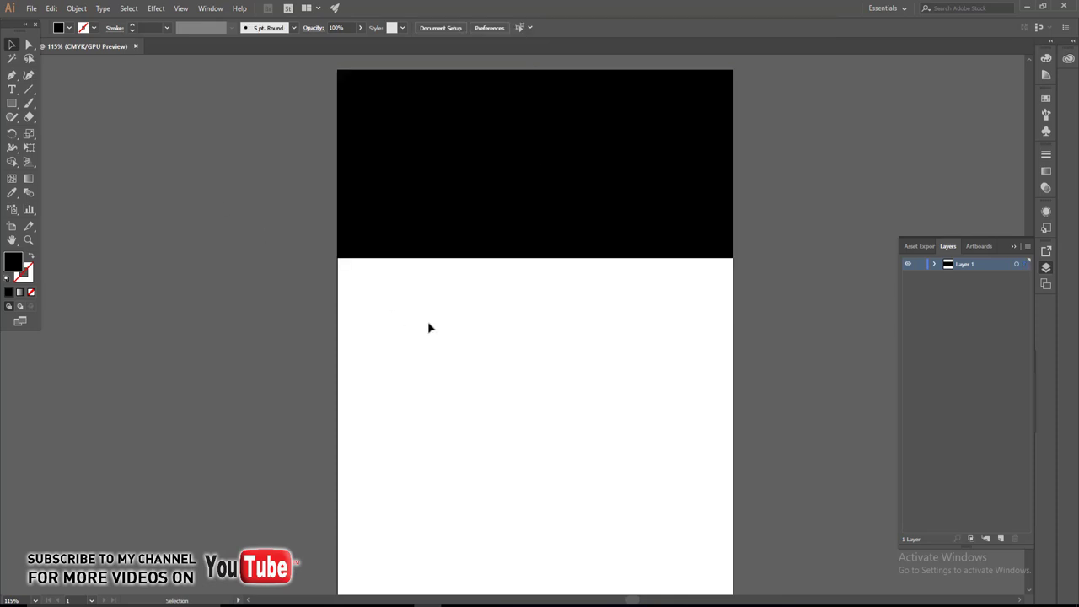
Step: Copy the black band directly beneath itself, then shorten both bands so the top one is about 3.08 in
left_click_drag(460, 220, 453, 411)
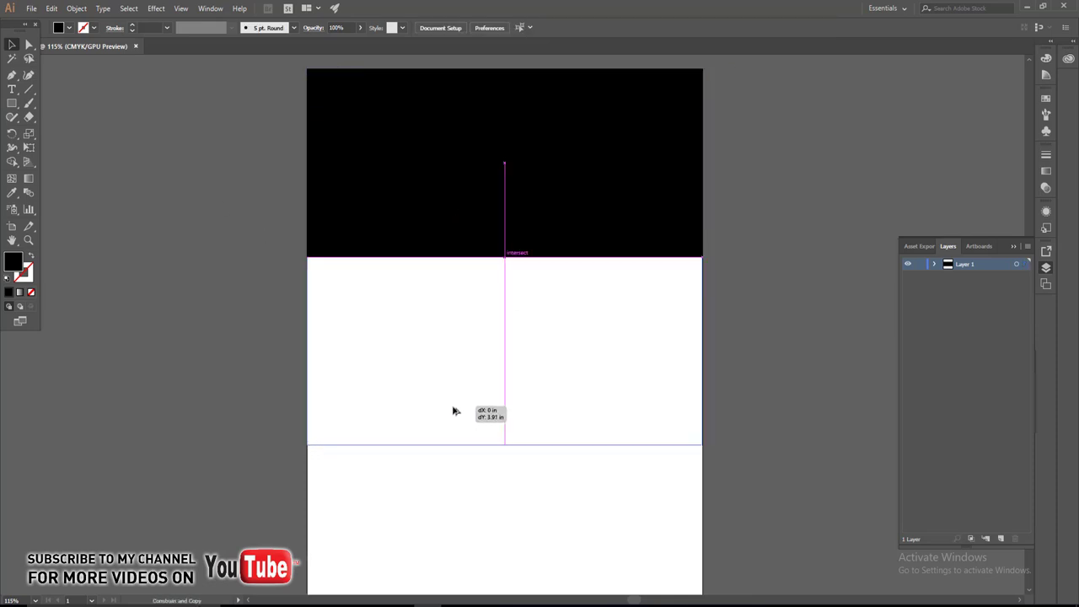
scroll(470, 427, "down", 3)
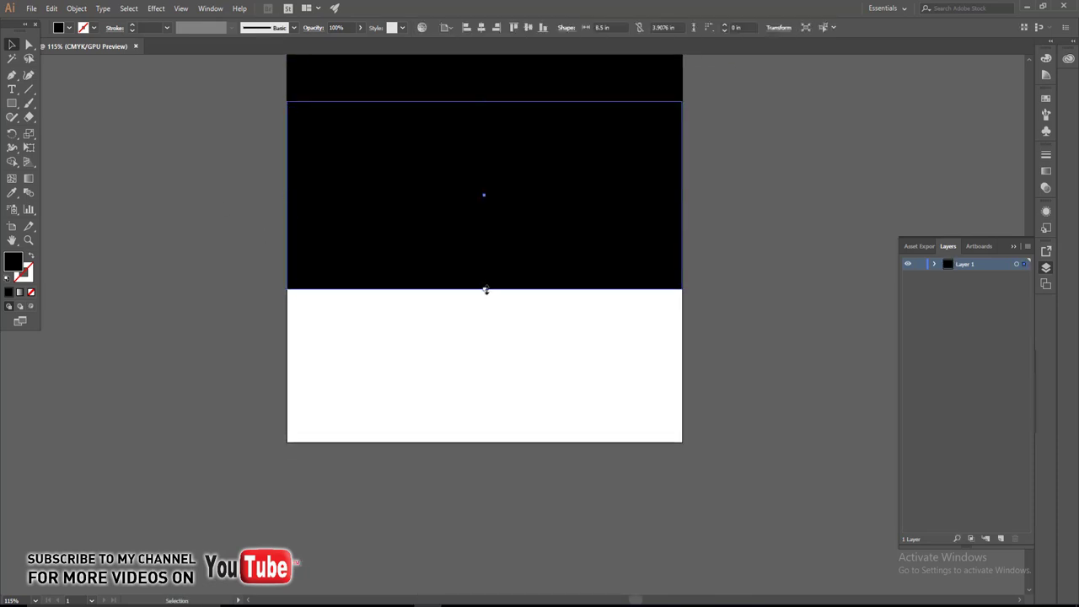
left_click_drag(486, 290, 481, 217)
scroll(493, 409, "up", 4)
left_click_drag(537, 462, 406, 241)
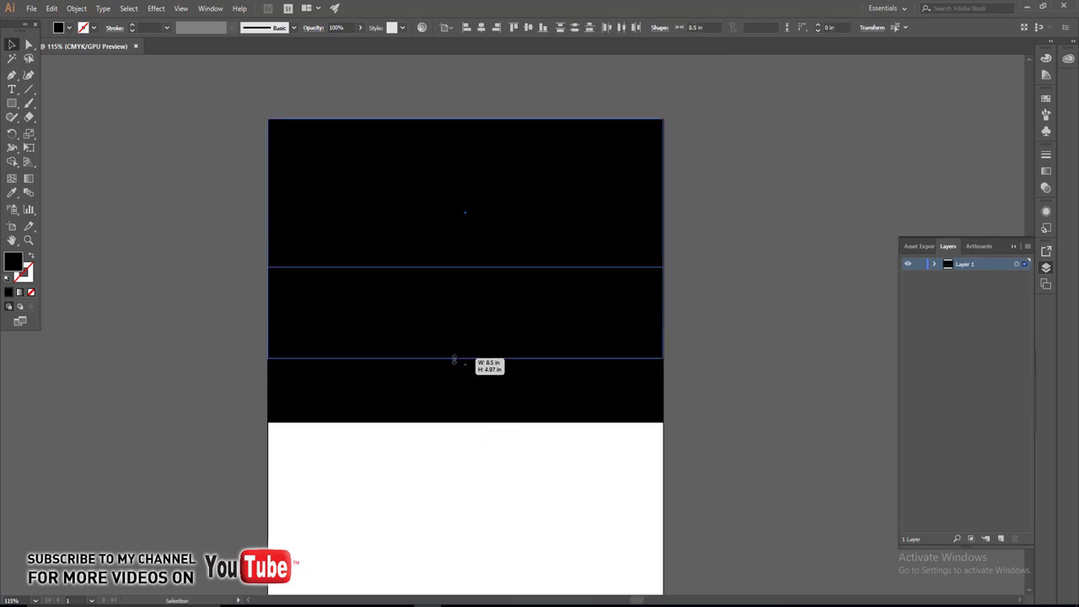
mouse_move(465, 421)
left_mouse_down()
mouse_move(464, 357)
mouse_move(464, 398)
mouse_move(493, 351)
left_mouse_up()
left_click(460, 356)
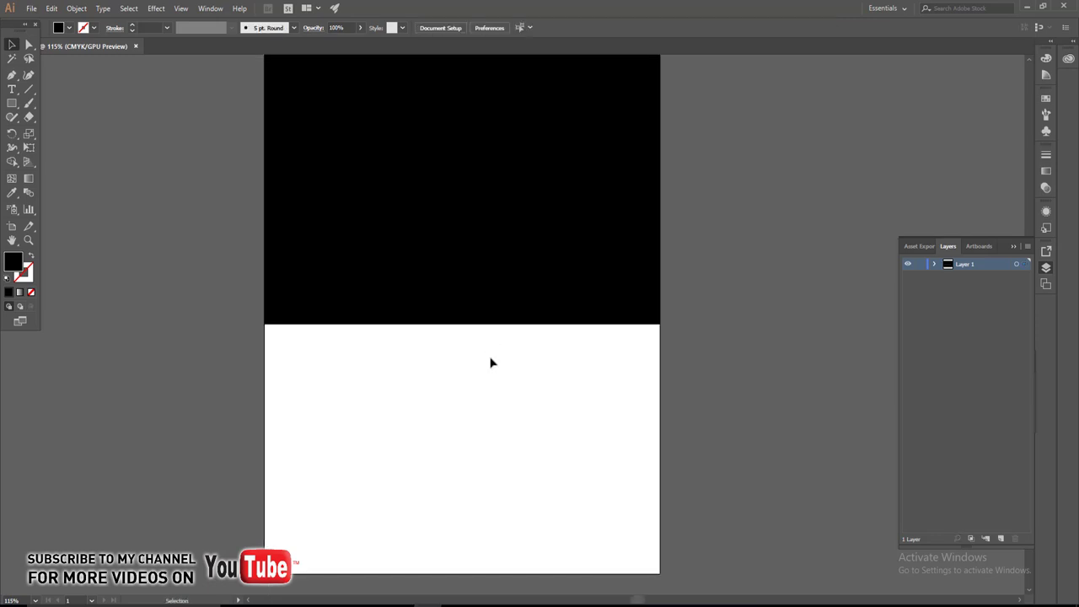
left_click_drag(505, 314, 496, 403)
left_click(453, 233)
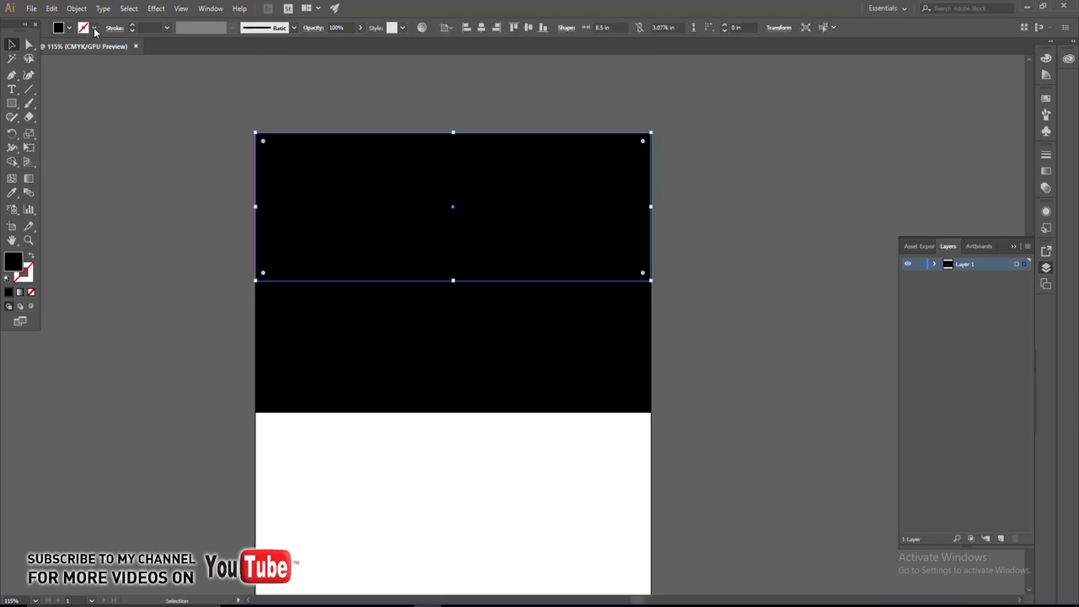
Step: Place the photo of the woman with flowing hair, scaled to cover the top band
left_click(32, 8)
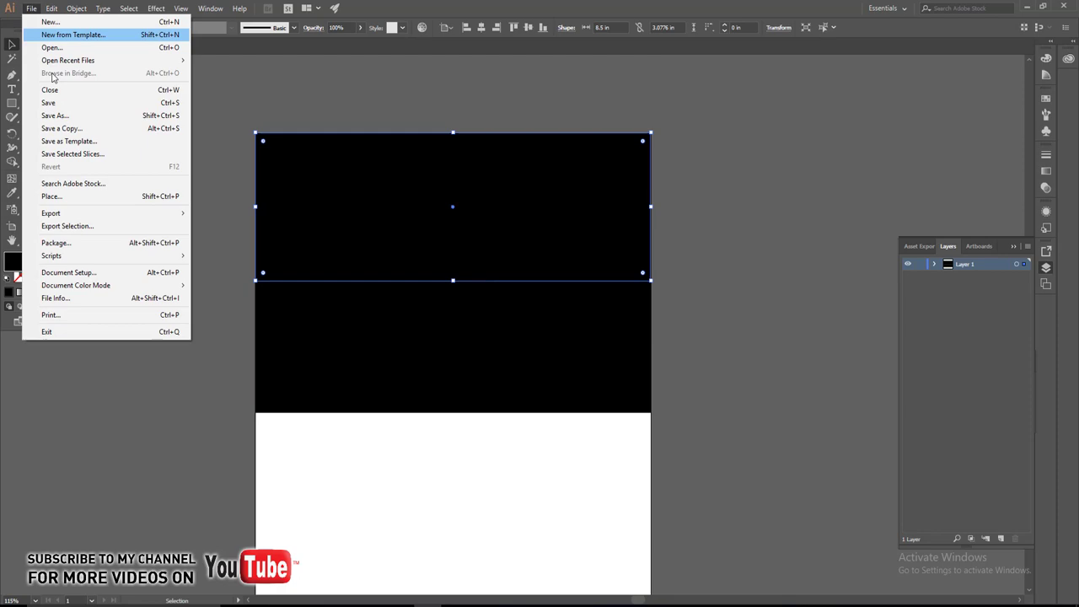
left_click(50, 197)
left_click(206, 121)
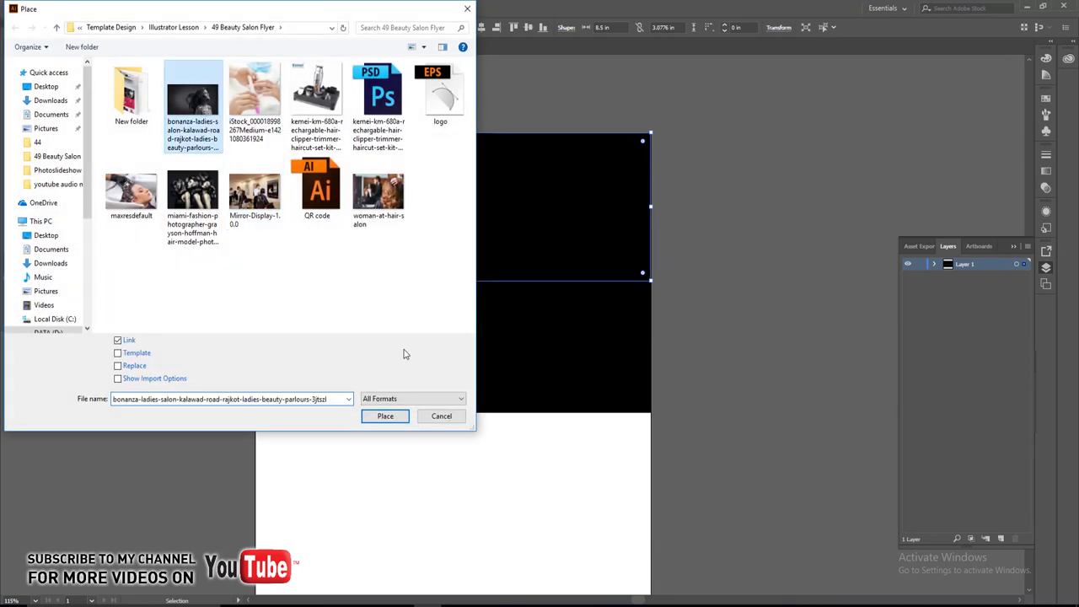
left_click(385, 416)
left_click(328, 182)
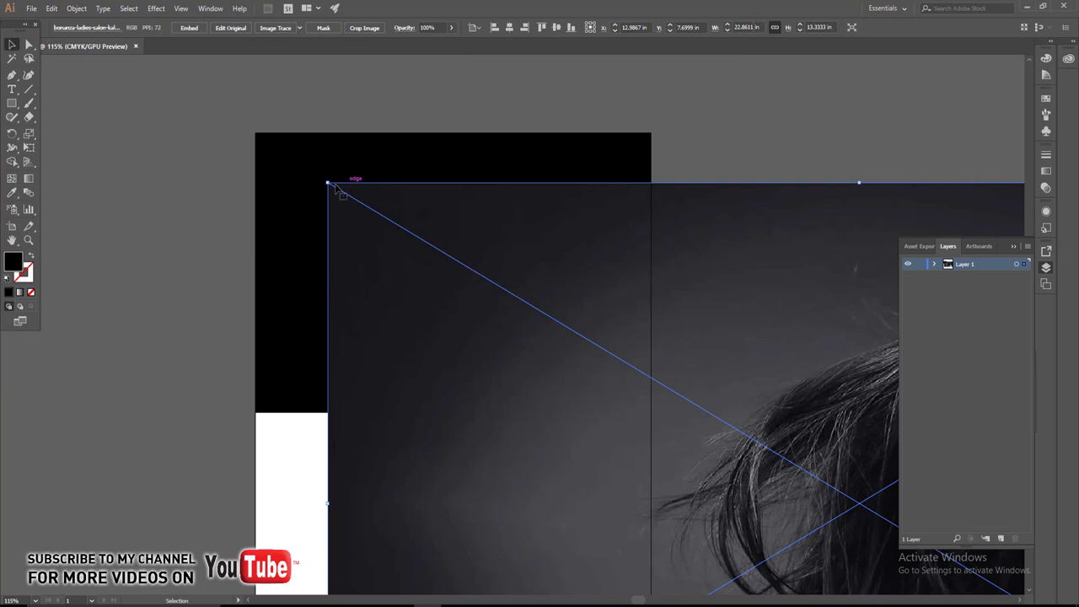
mouse_move(329, 183)
left_mouse_down()
mouse_move(757, 442)
mouse_move(282, 162)
left_mouse_up()
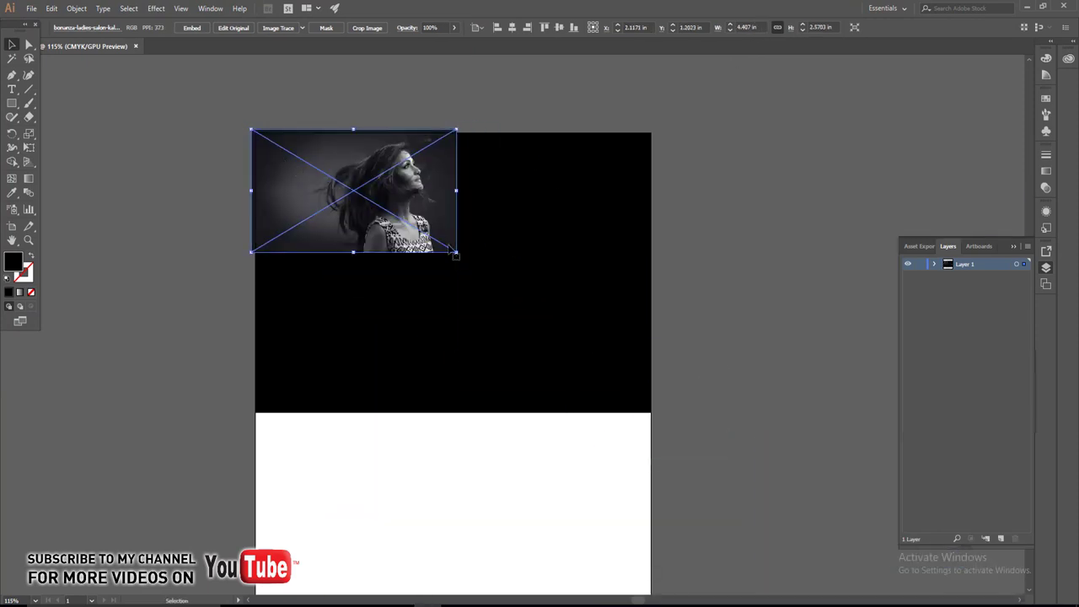
mouse_move(456, 250)
left_mouse_down()
mouse_move(607, 329)
mouse_move(650, 368)
left_mouse_up()
Step: Send the photo behind the bands and clip it to the top band with a clipping mask
right_click(523, 215)
mouse_move(546, 299)
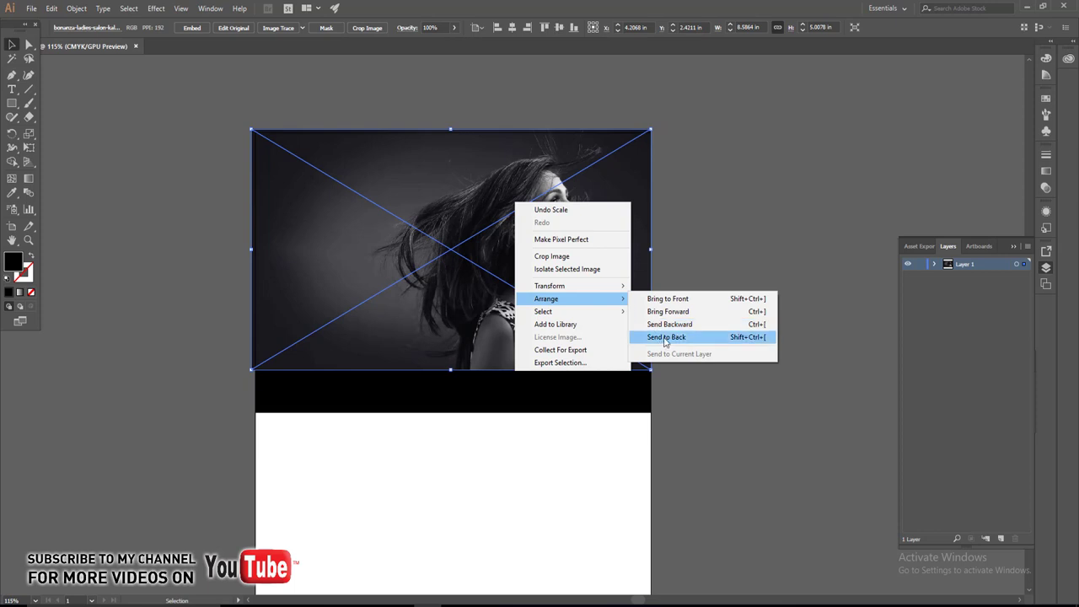
left_click(675, 342)
left_click(715, 208)
right_click(477, 152)
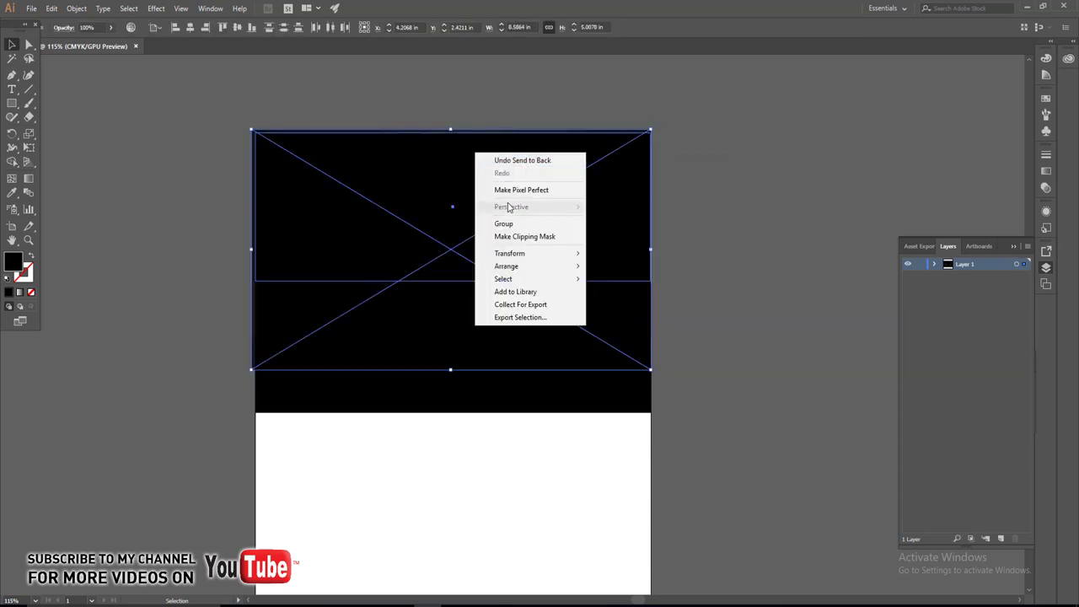
left_click(450, 205)
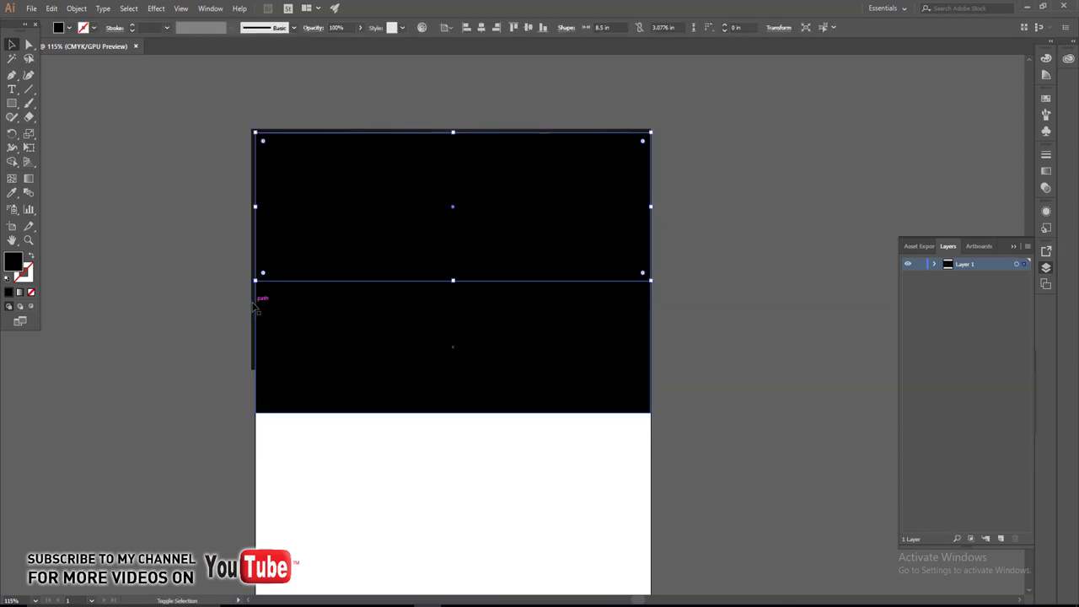
left_click(256, 305)
right_click(308, 208)
left_click(354, 289)
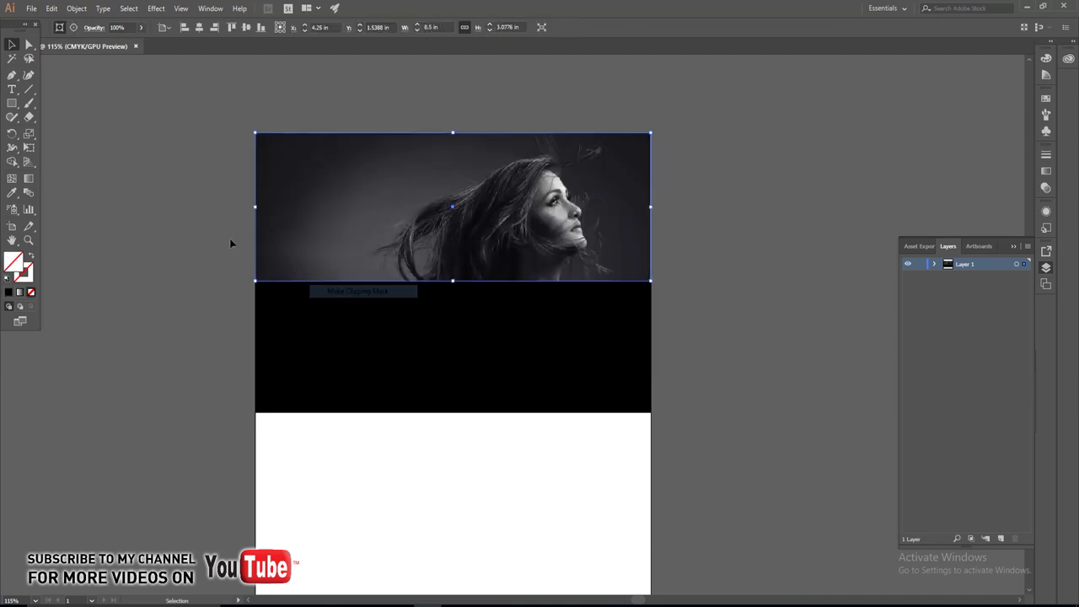
Step: Shift the photo up inside the clip and extend the clip lower to reveal more photo
scroll(475, 222, "up", 1)
double_click(476, 224)
left_click_drag(479, 224, 479, 204)
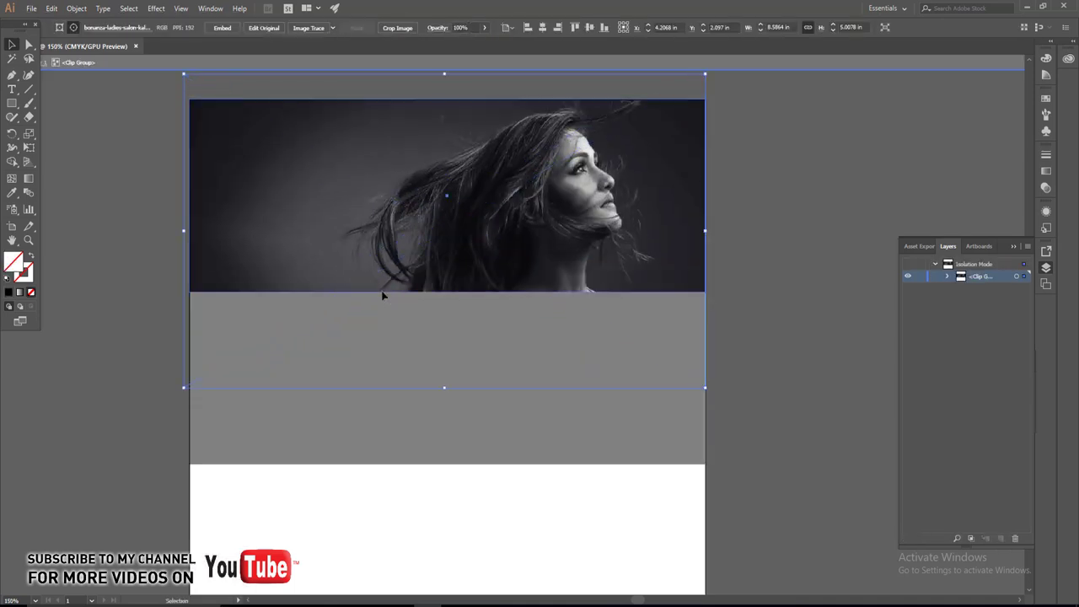
left_click(442, 293)
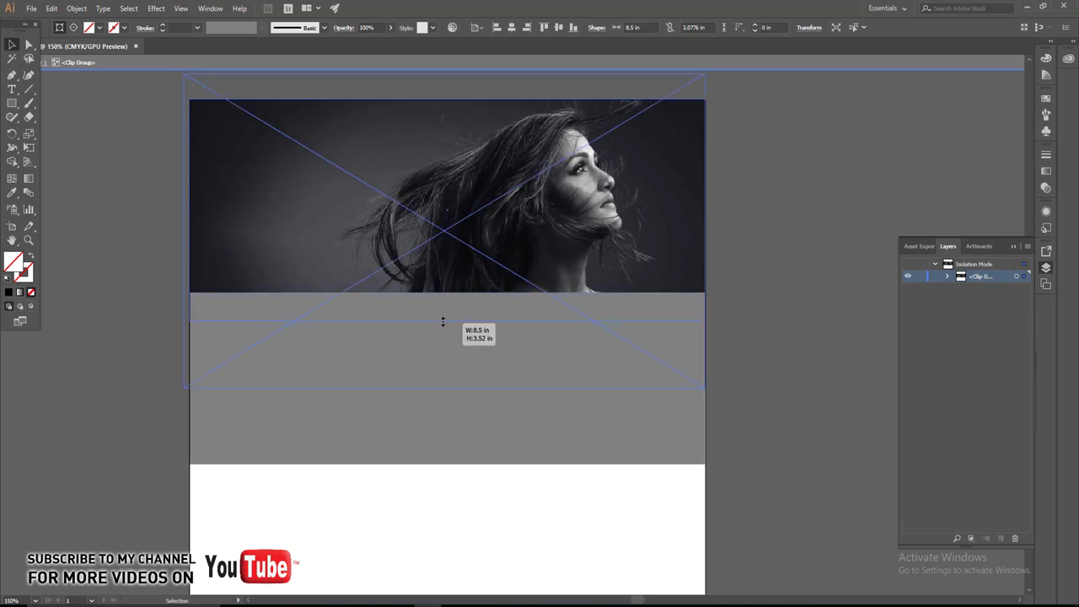
left_click_drag(447, 293, 447, 333)
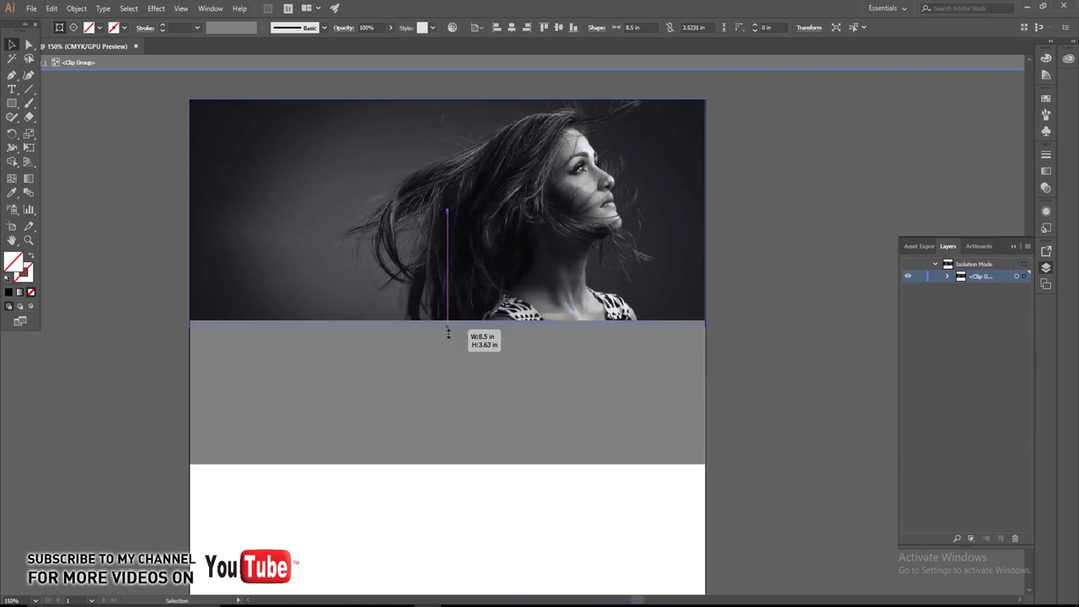
double_click(742, 324)
Step: Shorten the lower band from its top and fill it pink #cd3156
left_click(479, 346)
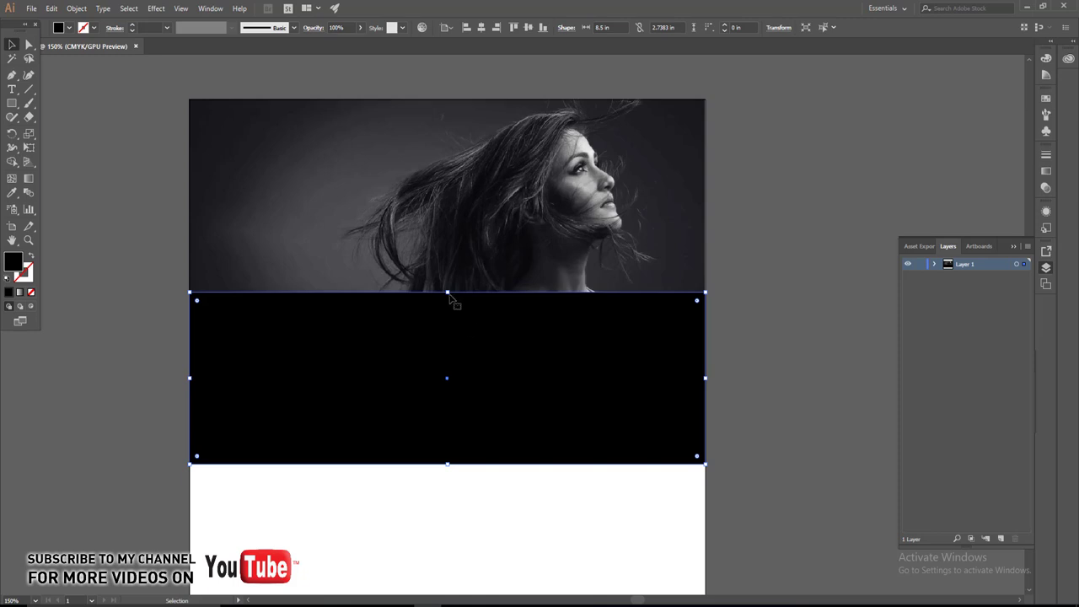
mouse_move(448, 294)
left_mouse_down()
mouse_move(448, 366)
mouse_move(448, 334)
left_mouse_up()
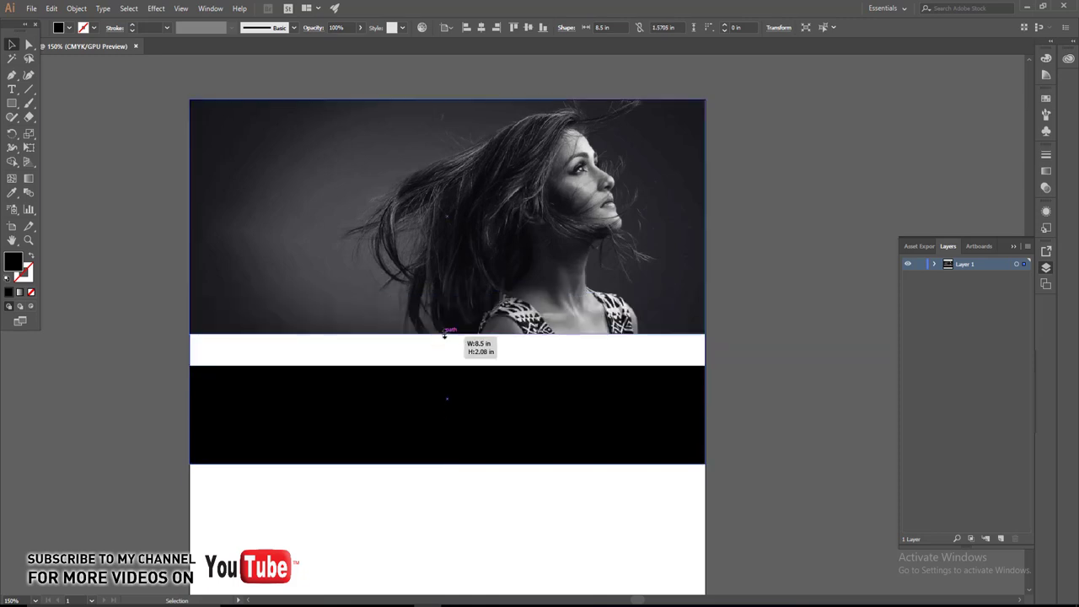
double_click(20, 261)
type("cd3156")
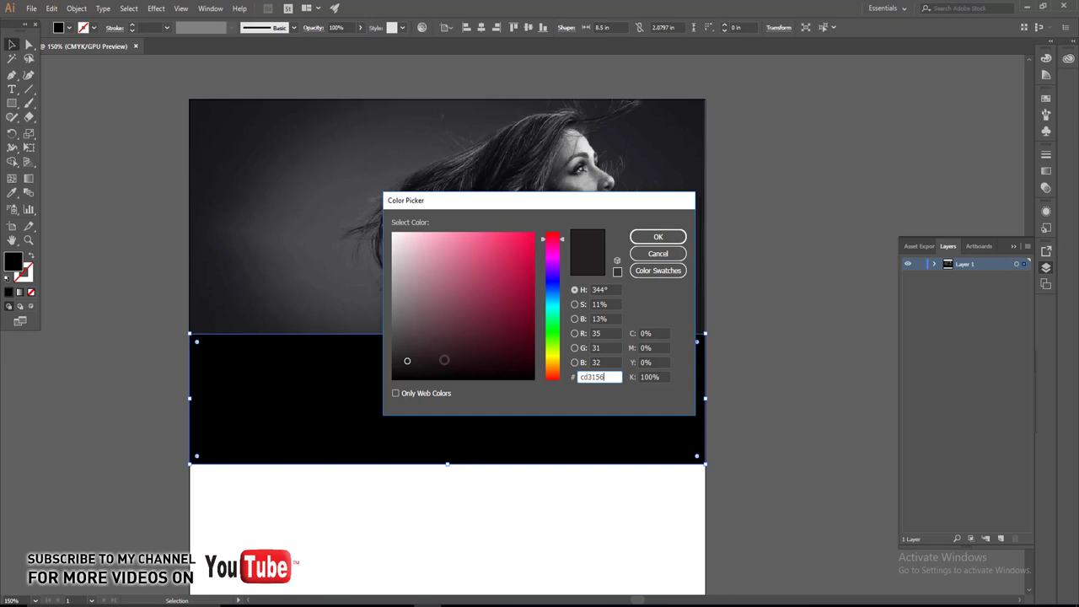
key("Return")
left_click(153, 244)
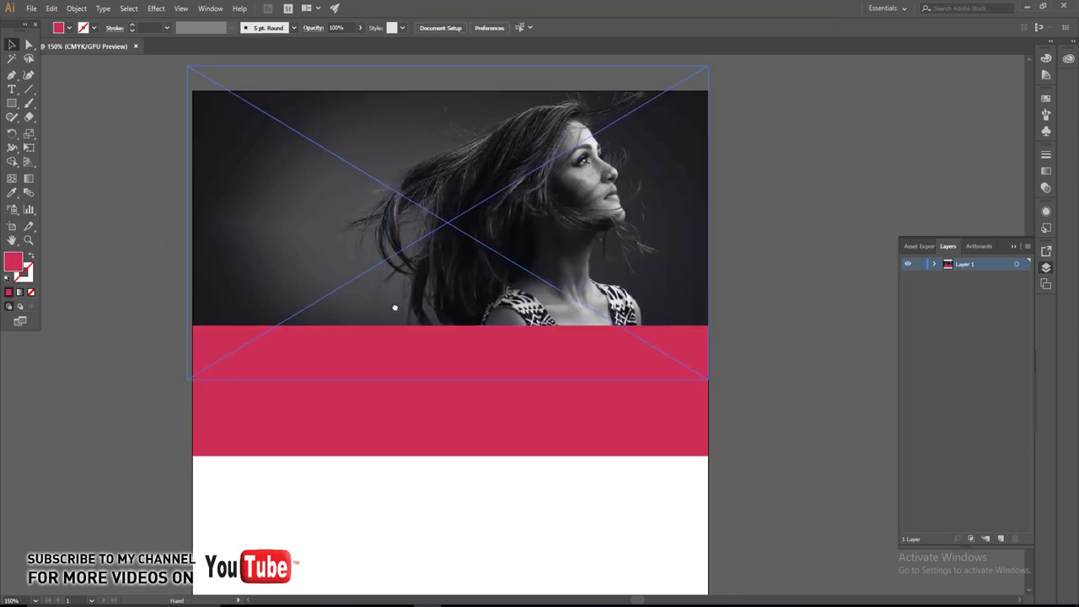
Step: Copy the red-dress Fashion logo from logo.eps onto the flyer, scaled to about 1.1 in at the photo's top-left
left_click(34, 8)
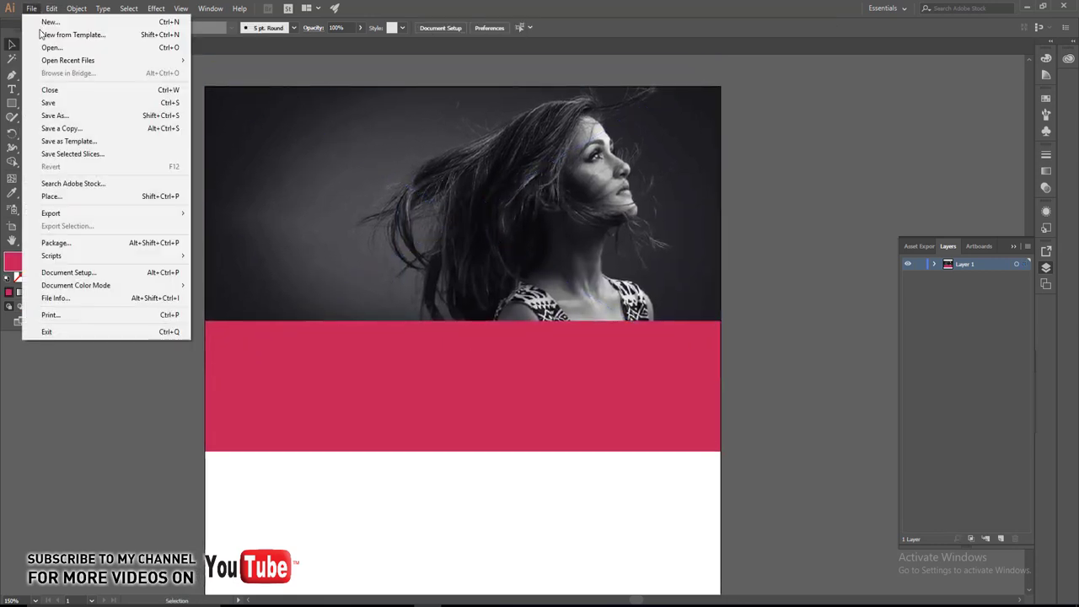
left_click(51, 48)
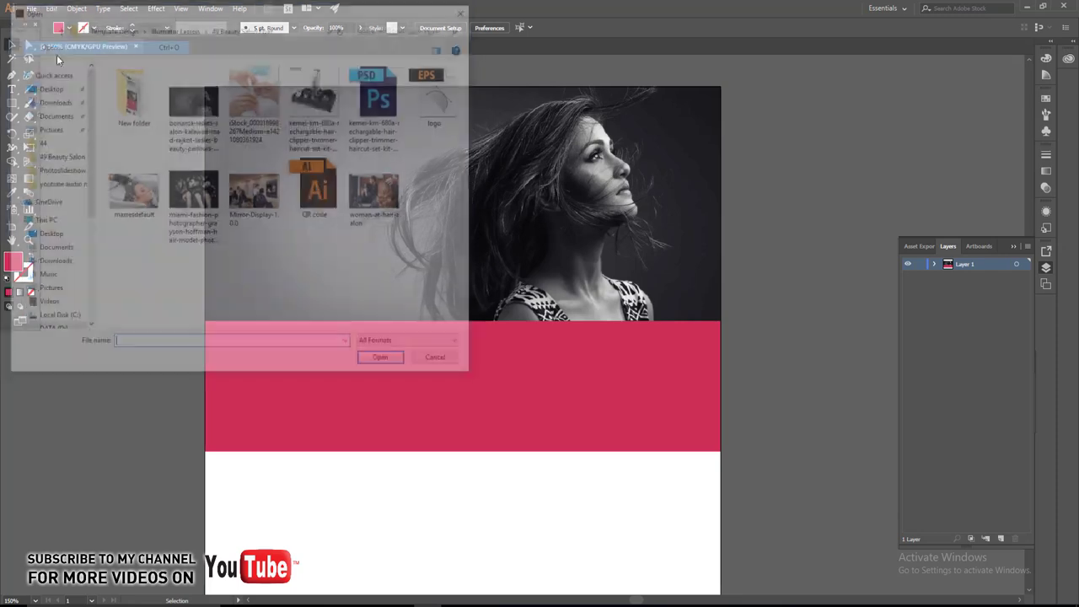
left_click(439, 107)
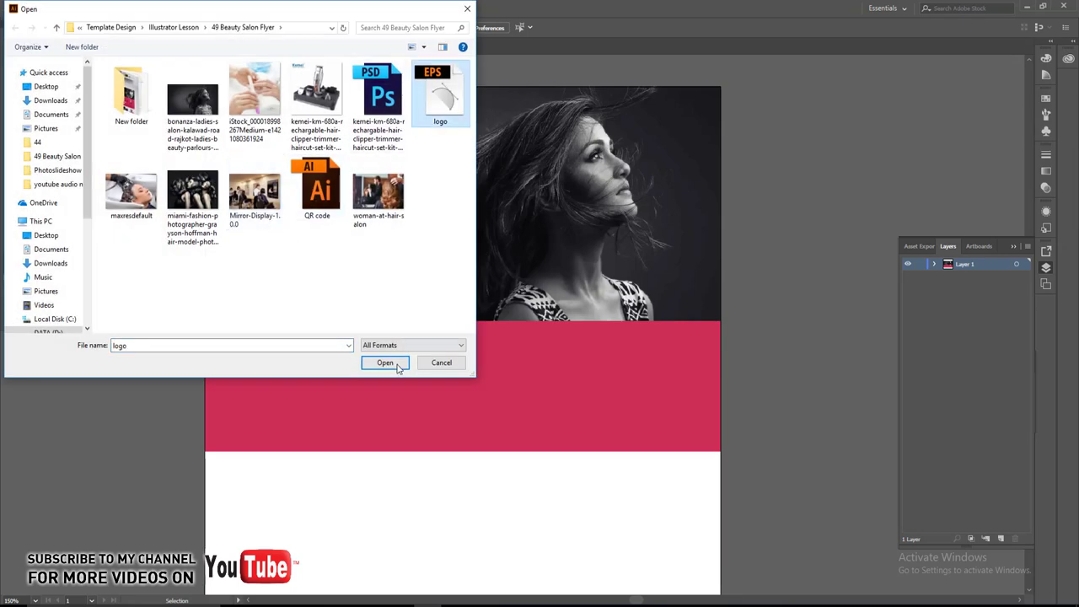
left_click(385, 362)
mouse_move(396, 234)
left_mouse_down()
mouse_move(243, 123)
mouse_move(270, 172)
left_mouse_up()
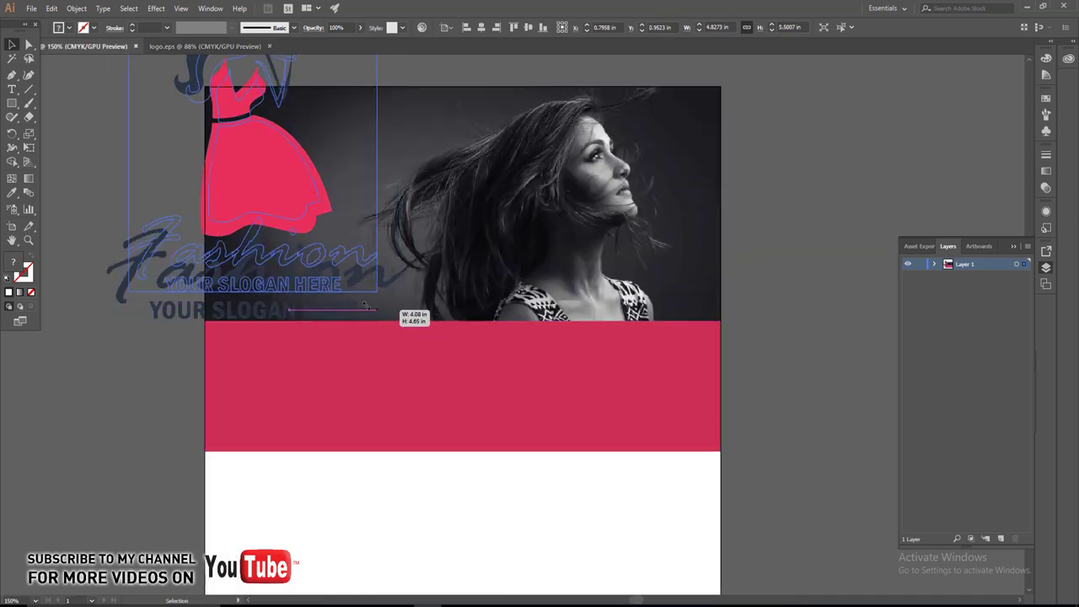
left_click_drag(402, 319, 315, 238)
key("ctrl+plus")
key("ctrl+plus")
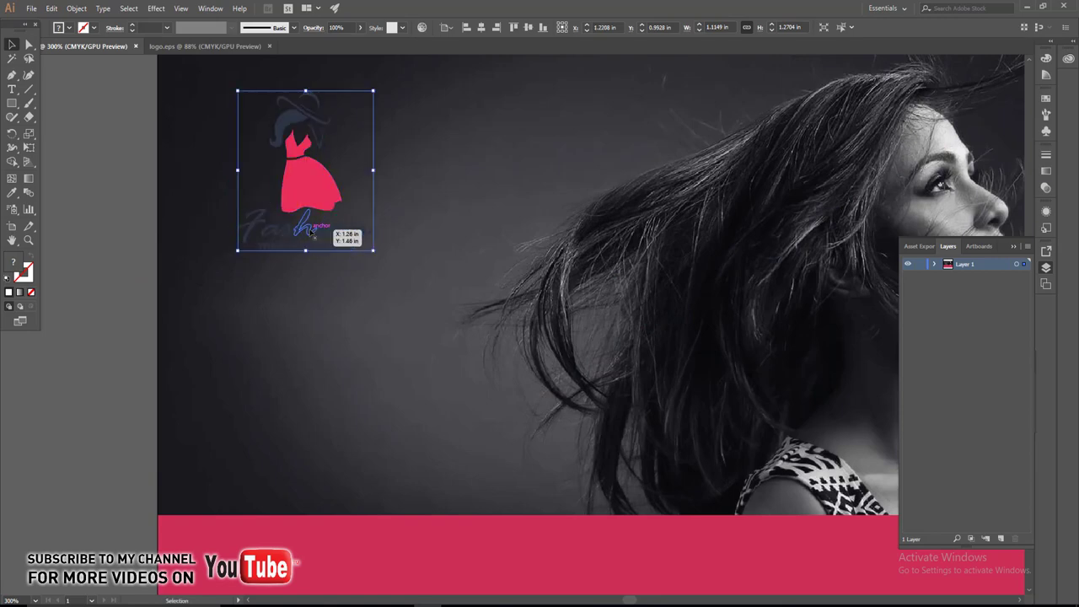
Step: Make the logo's Fashion text and slogan white
double_click(312, 228)
left_click(318, 234)
left_click(321, 248, "shift")
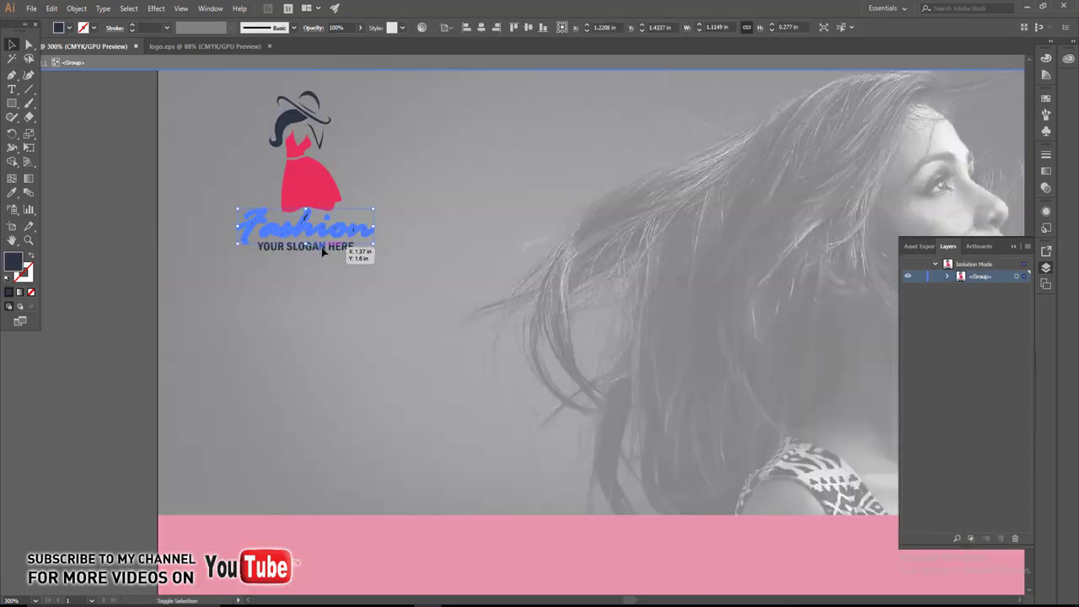
left_click(303, 126, "shift")
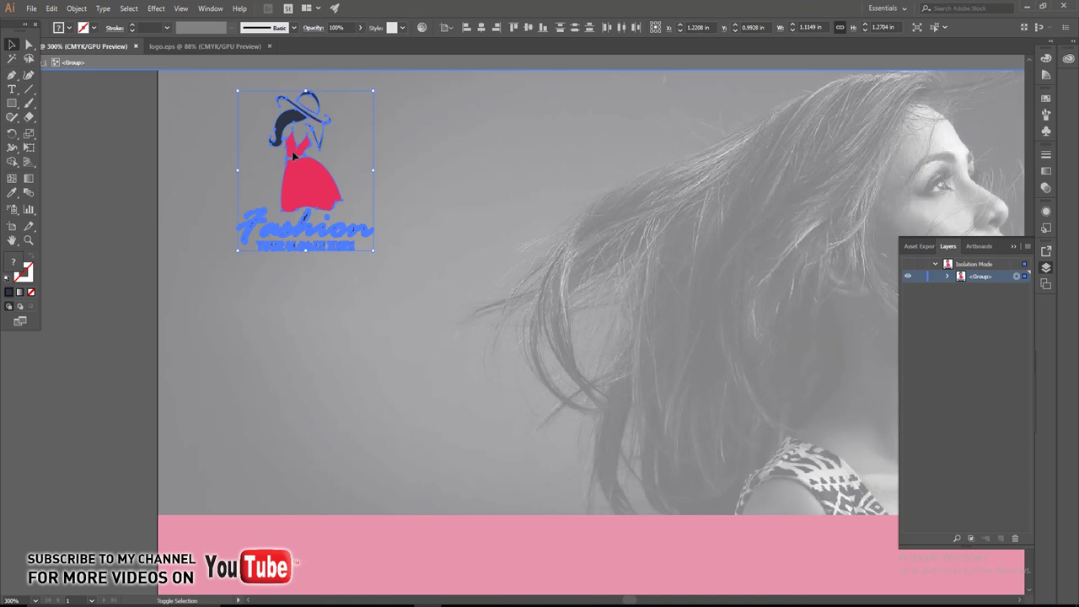
left_click(289, 134, "shift")
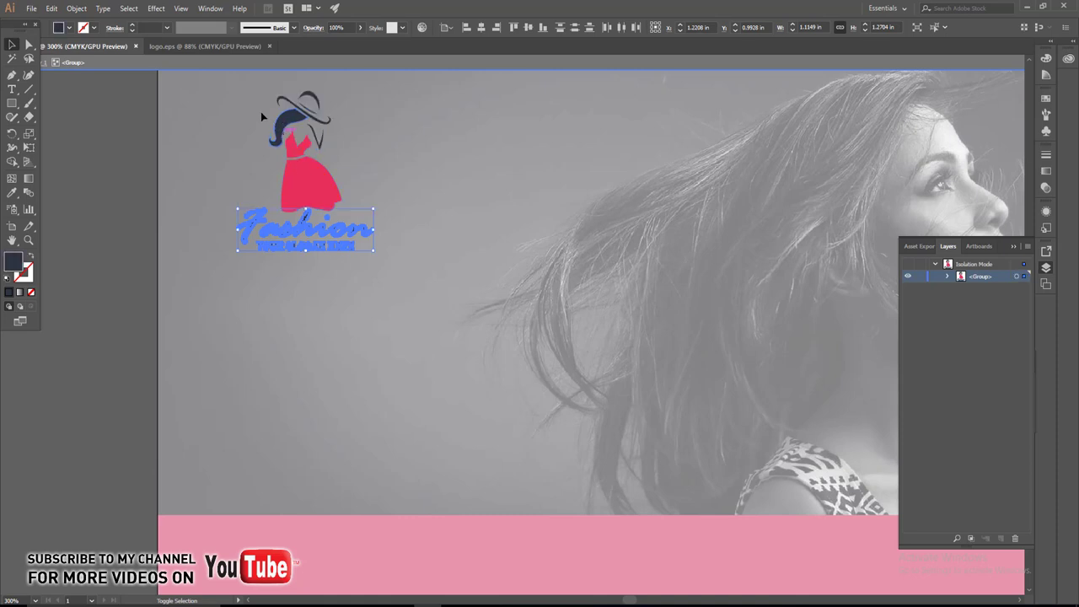
left_click(71, 28)
left_click(26, 49)
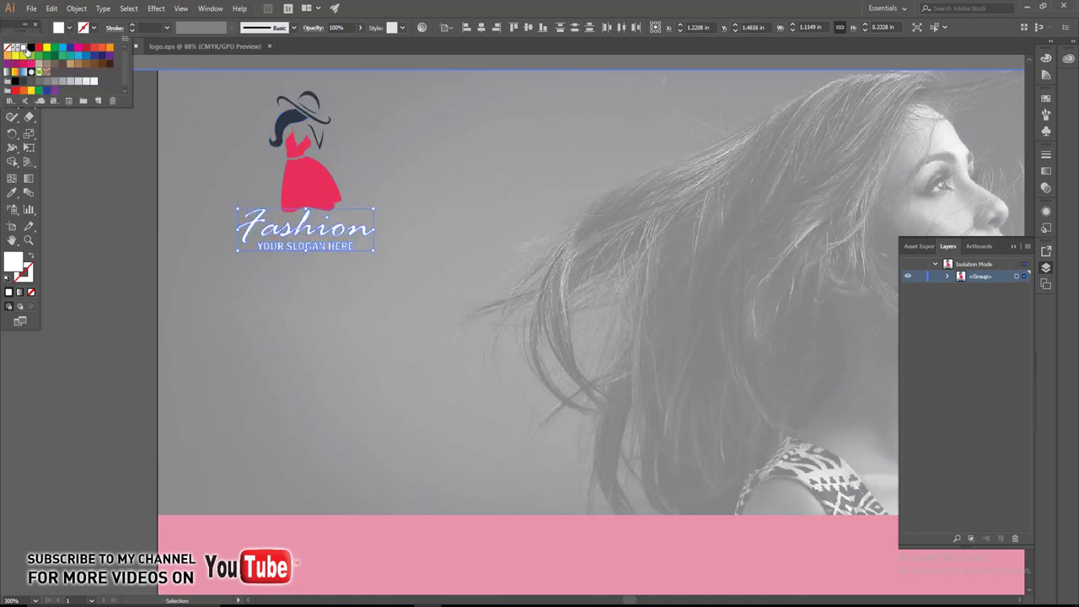
Step: Make the logo's hat shape white and exit the logo group
left_click(281, 120)
left_click(295, 126)
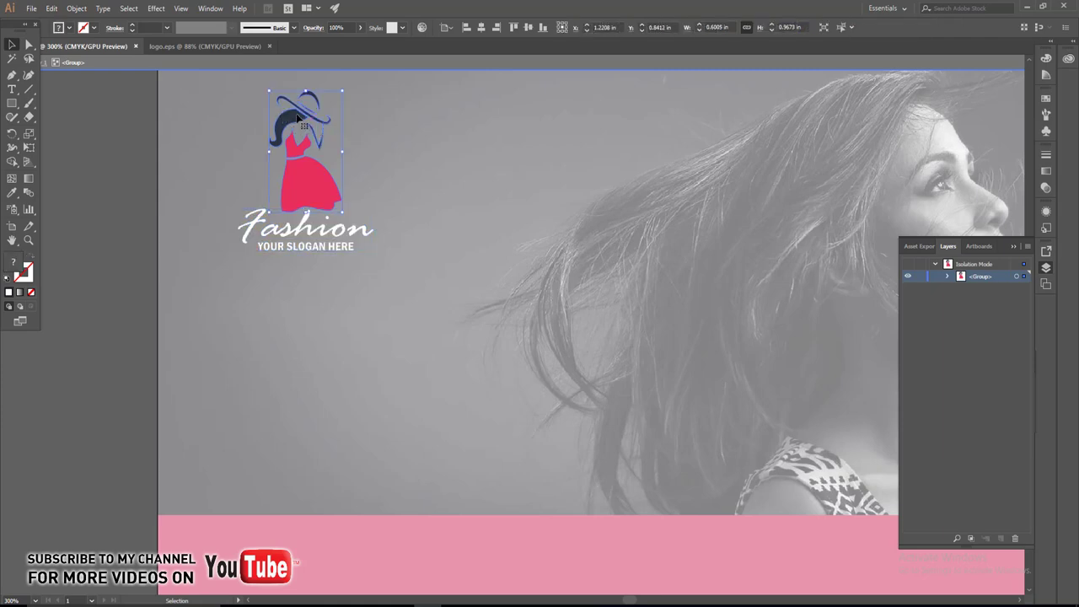
left_click(302, 121)
left_click(276, 100)
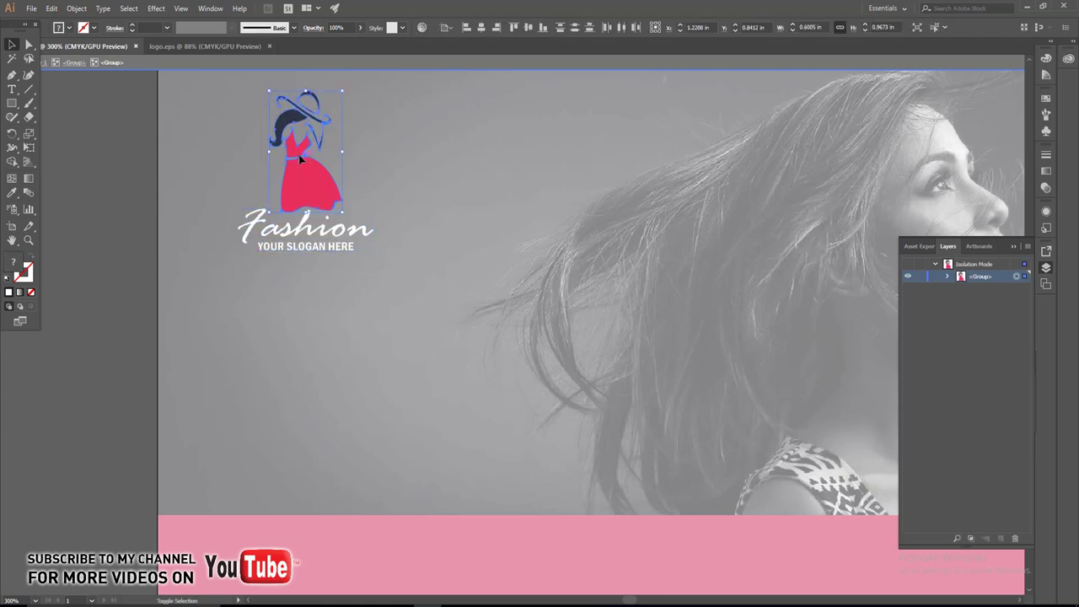
left_click(71, 29)
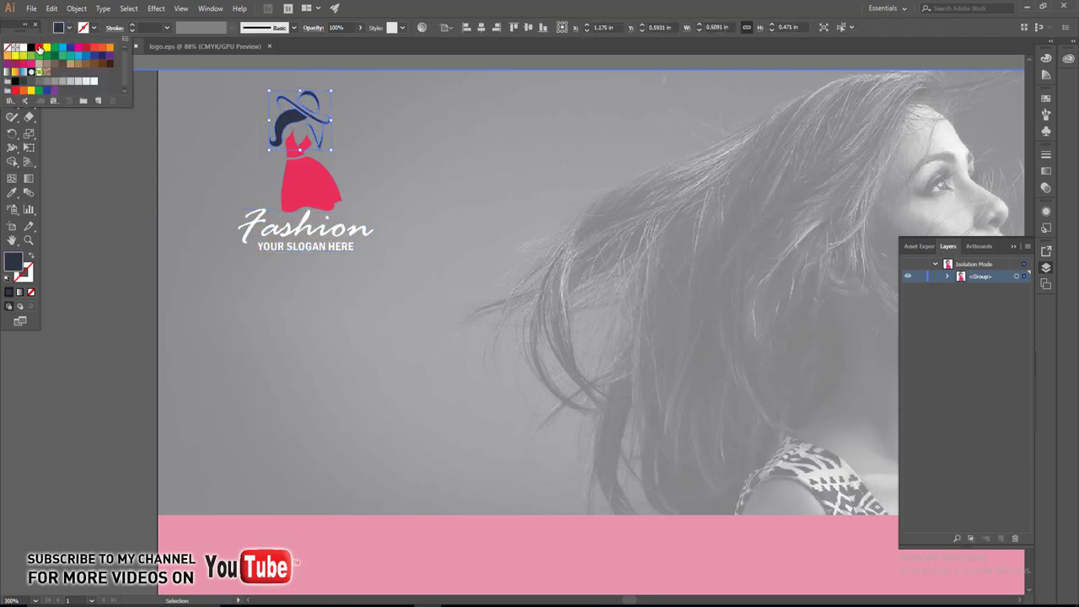
left_click(24, 48)
double_click(108, 204)
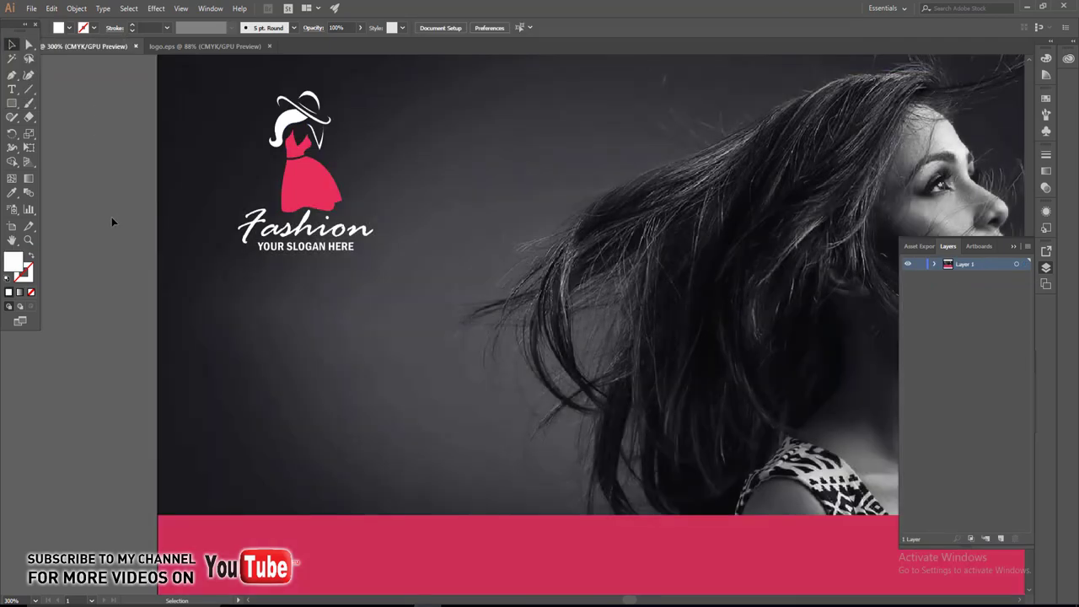
key("ctrl+Tab")
Step: Enlarge the Fashion logo slightly and start a text object below the pink band
left_click(171, 228)
scroll(126, 235, "up", 1)
left_click(278, 220)
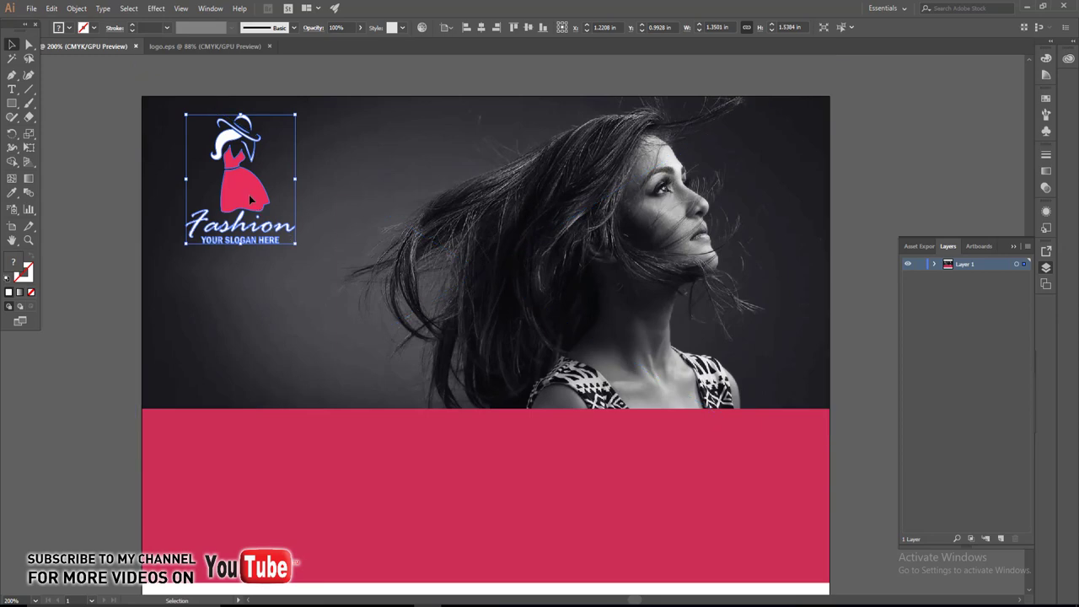
left_click_drag(249, 195, 172, 226)
left_click(120, 226)
scroll(385, 236, "down", 2)
scroll(400, 318, "down", 3)
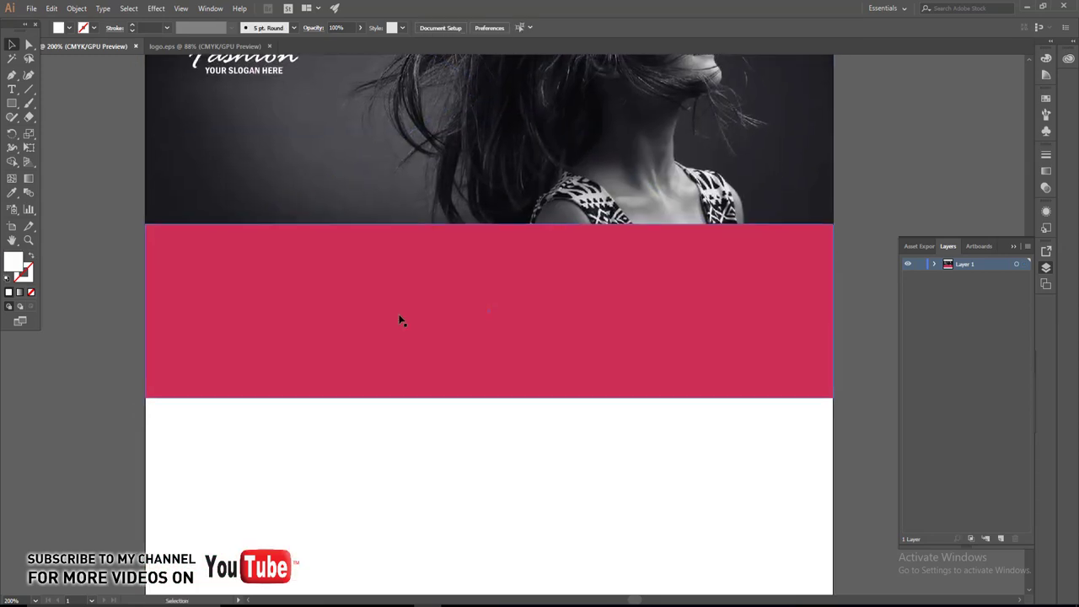
key("t")
left_click(438, 440)
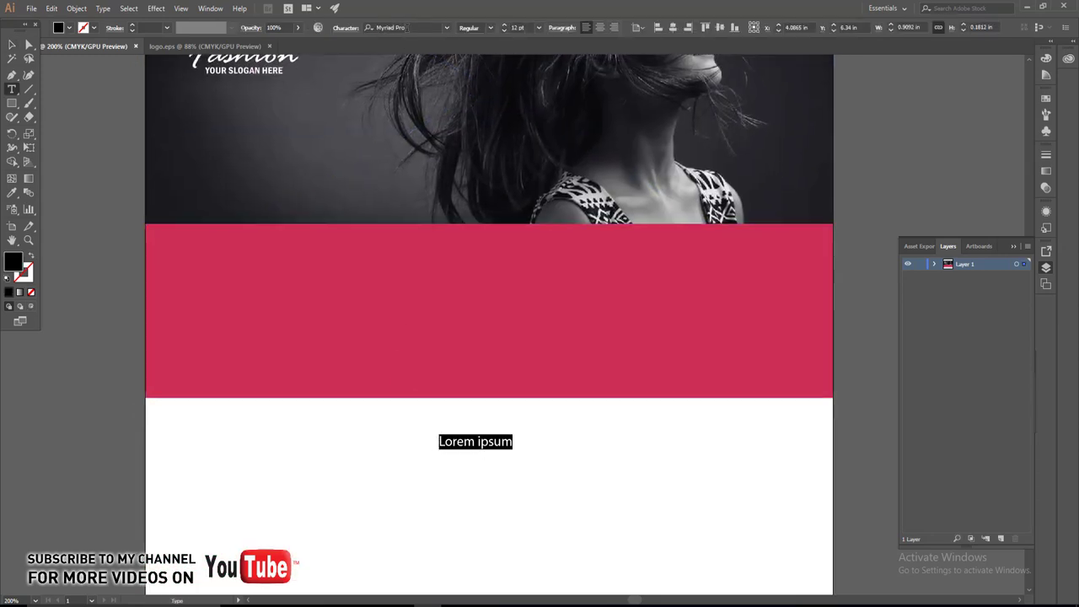
Step: Type BEAUTY in the Montserrat font
left_click(400, 27)
type("mon")
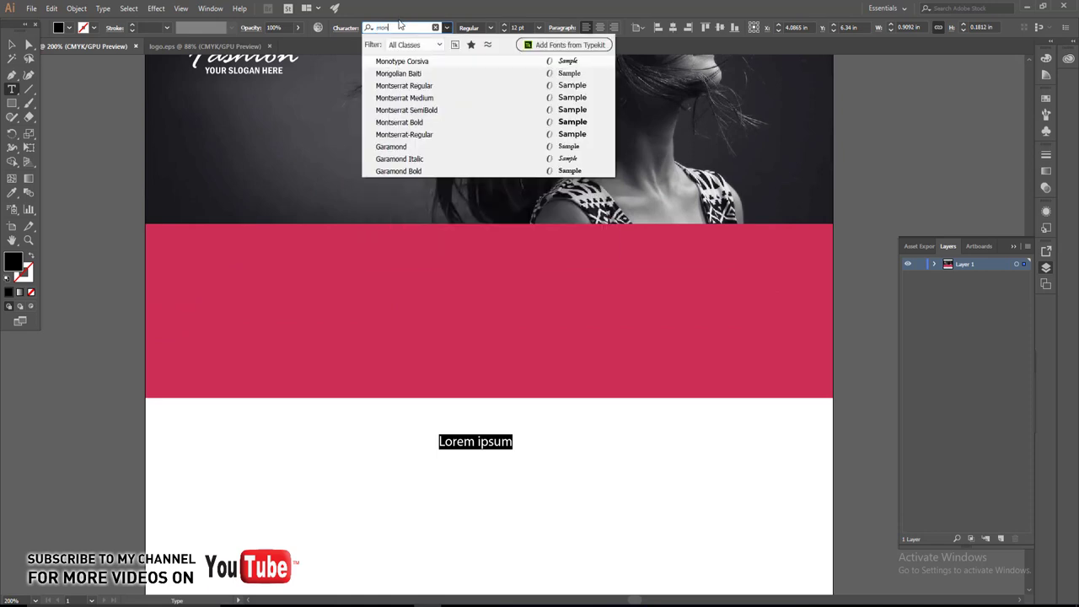
type("m")
key("BackSpace")
left_click(422, 87)
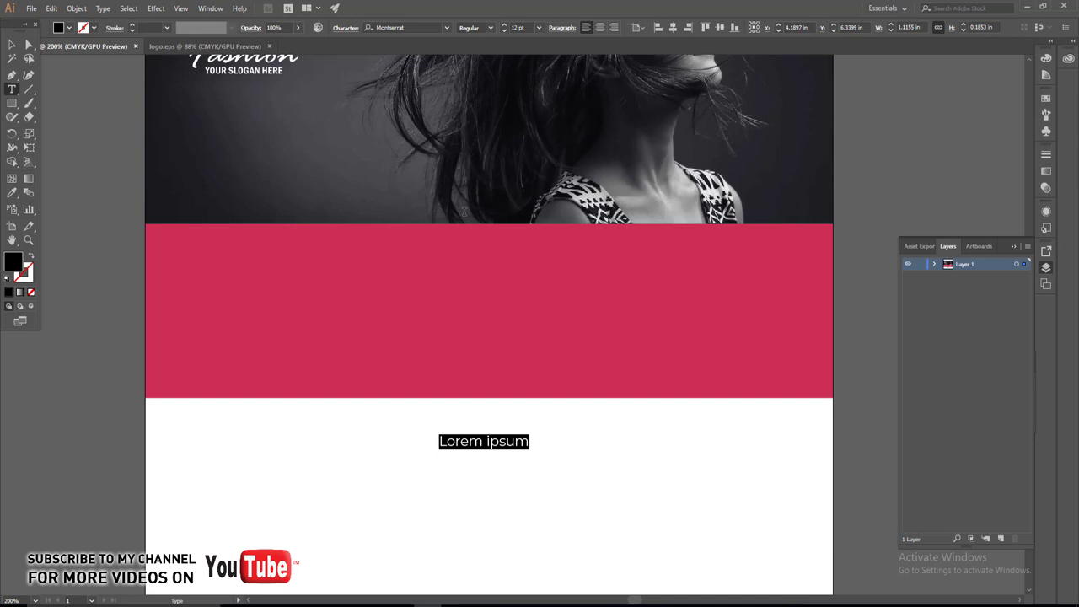
type("BEAUTY")
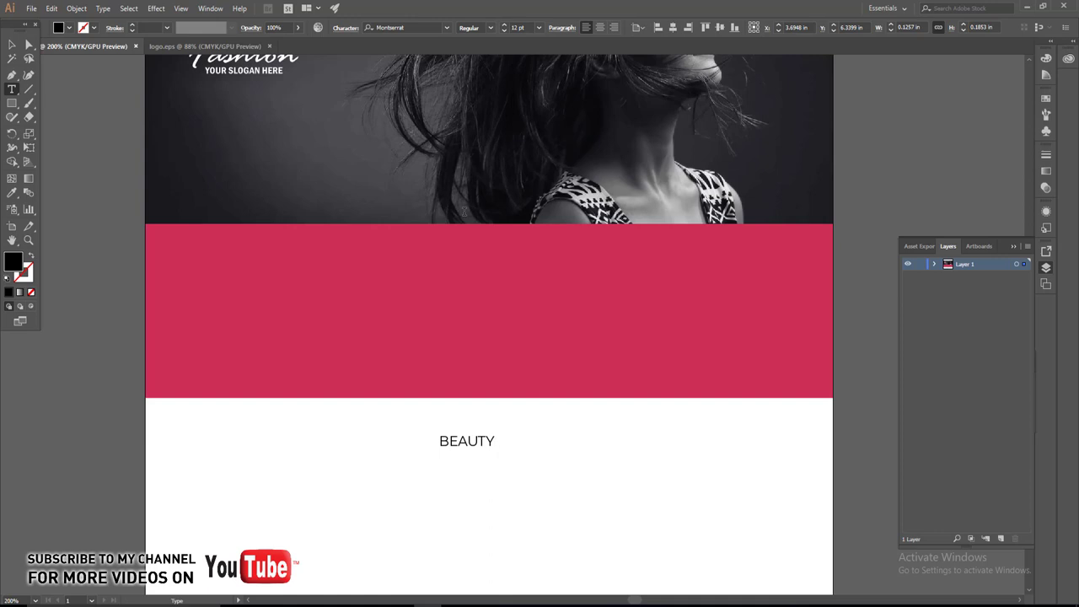
left_click(13, 43)
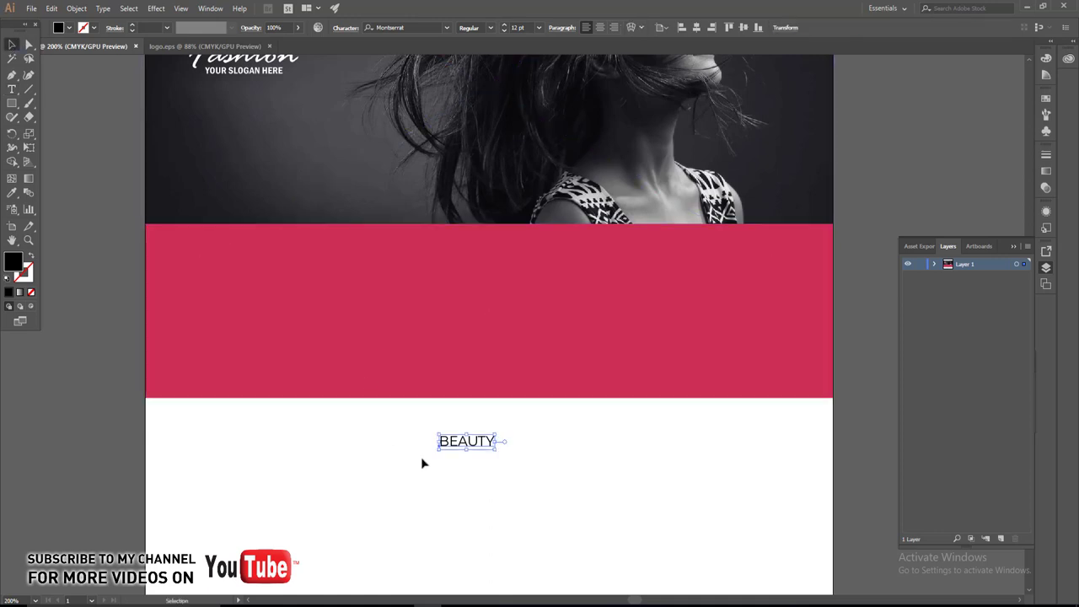
Step: Copy BEAUTY below as HAIR STYLES, then move the heading onto the pink band, enlarged to about 23 pt
left_click_drag(464, 443, 471, 460)
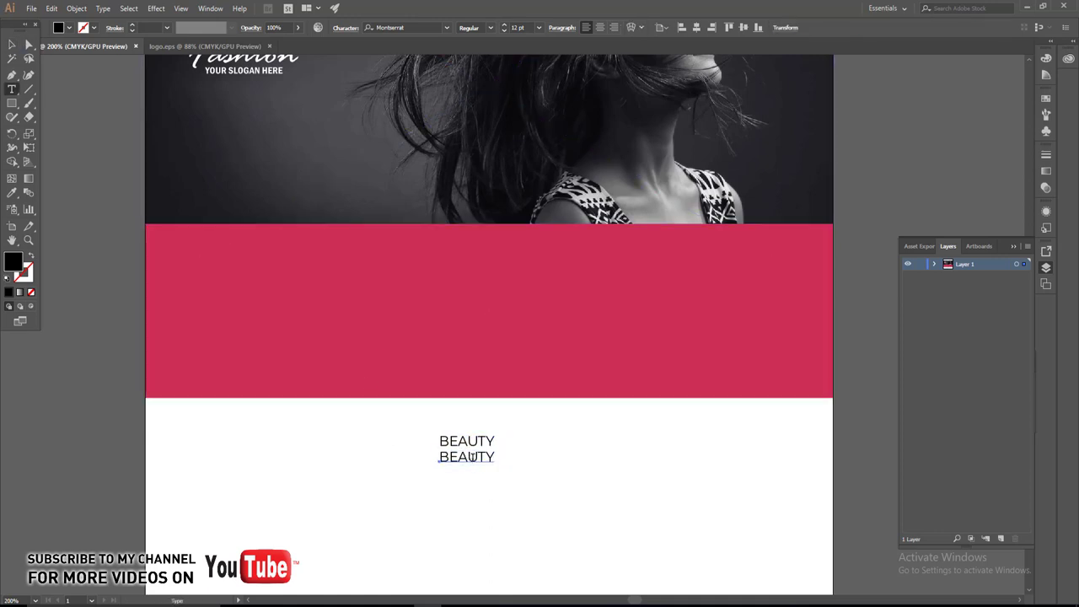
double_click(472, 459)
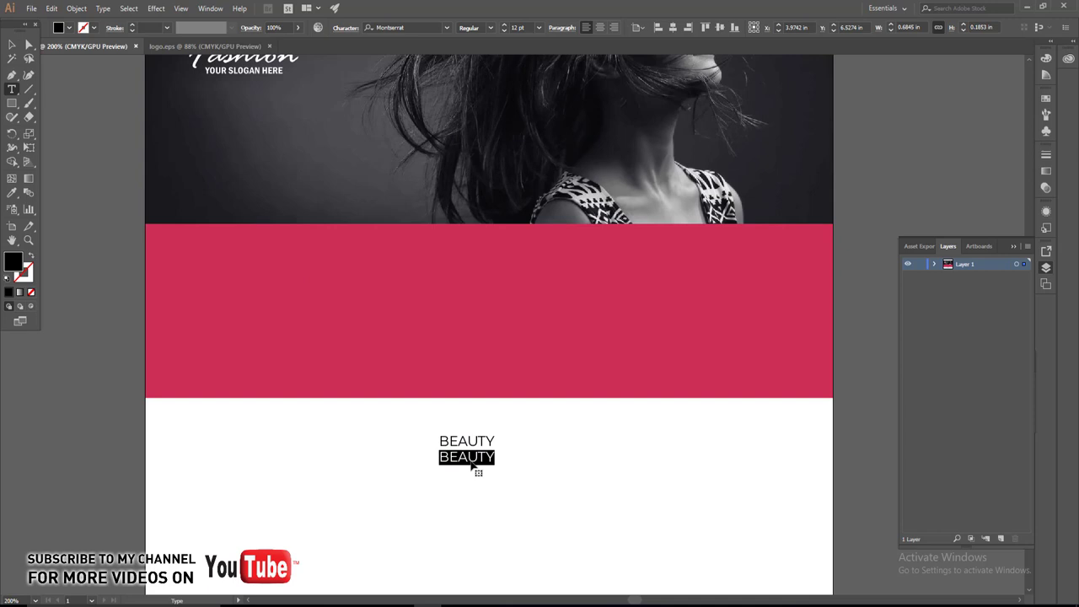
type("HAIR STYLES")
left_click(12, 44)
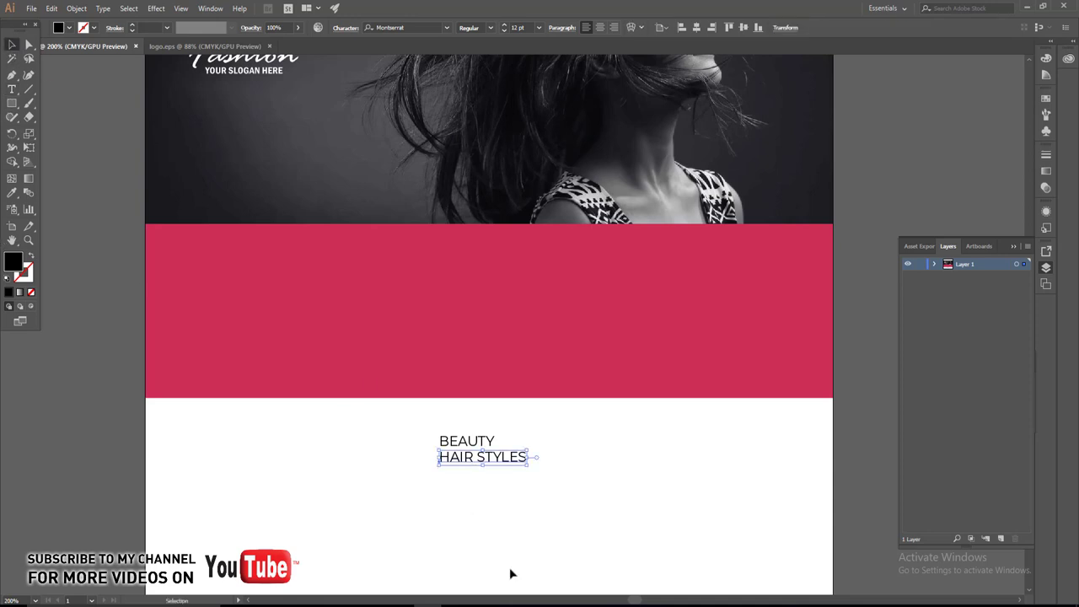
left_click_drag(538, 528, 438, 433)
mouse_move(528, 465)
left_mouse_down()
mouse_move(609, 494)
mouse_move(318, 290)
mouse_move(316, 373)
left_mouse_up()
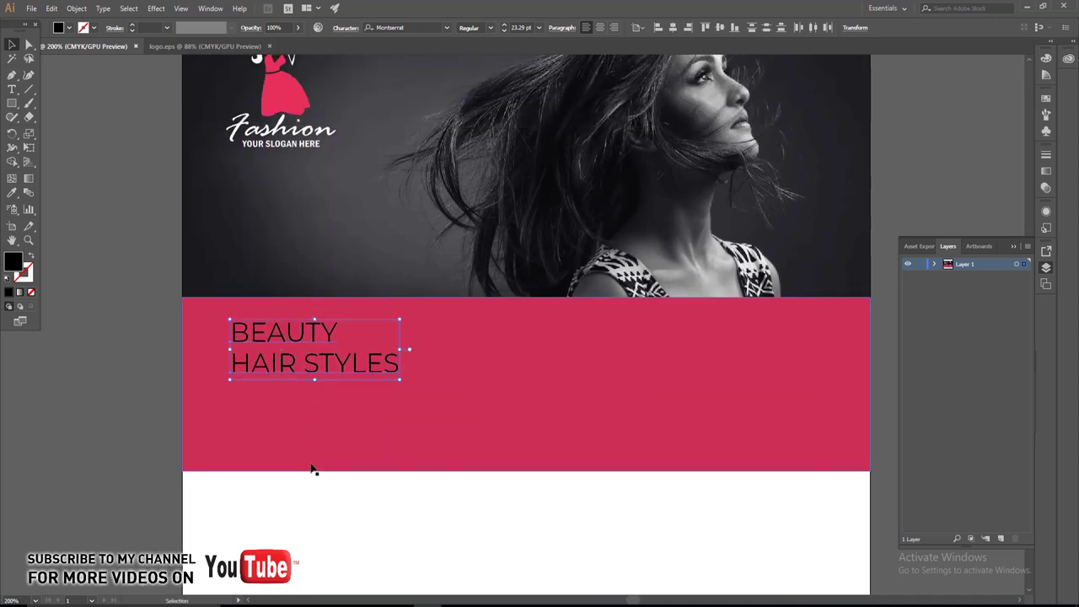
Step: Duplicate HAIR STYLES below itself and retype the copy as SLOGAN HERE
left_click(318, 433)
left_click_drag(318, 433, 361, 362)
left_click_drag(360, 314, 355, 346)
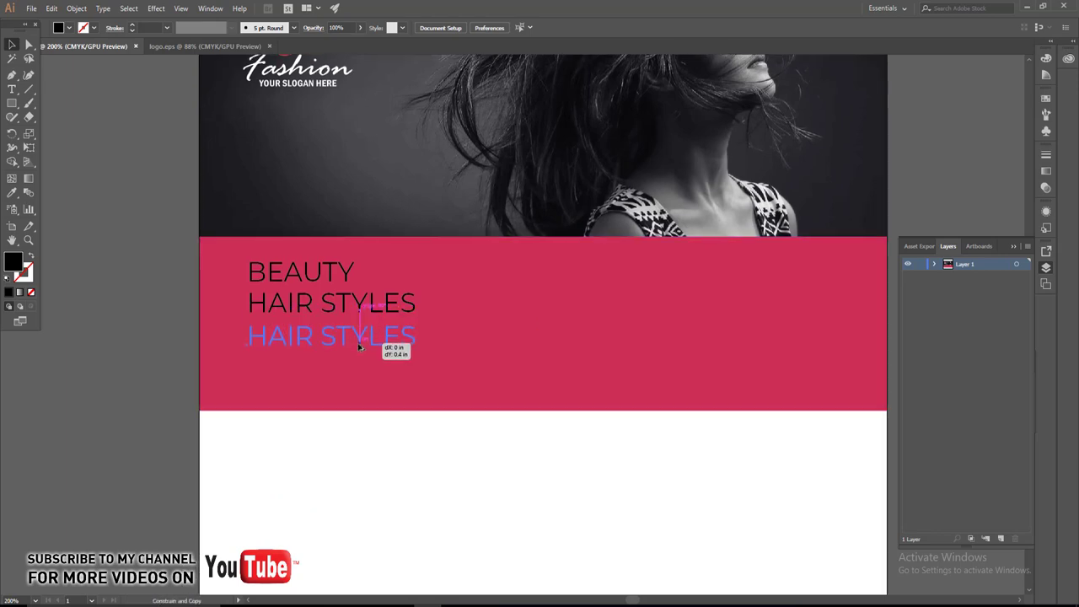
key("t")
left_click(355, 338)
key("ctrl+a")
key("ctrl+shift+s")
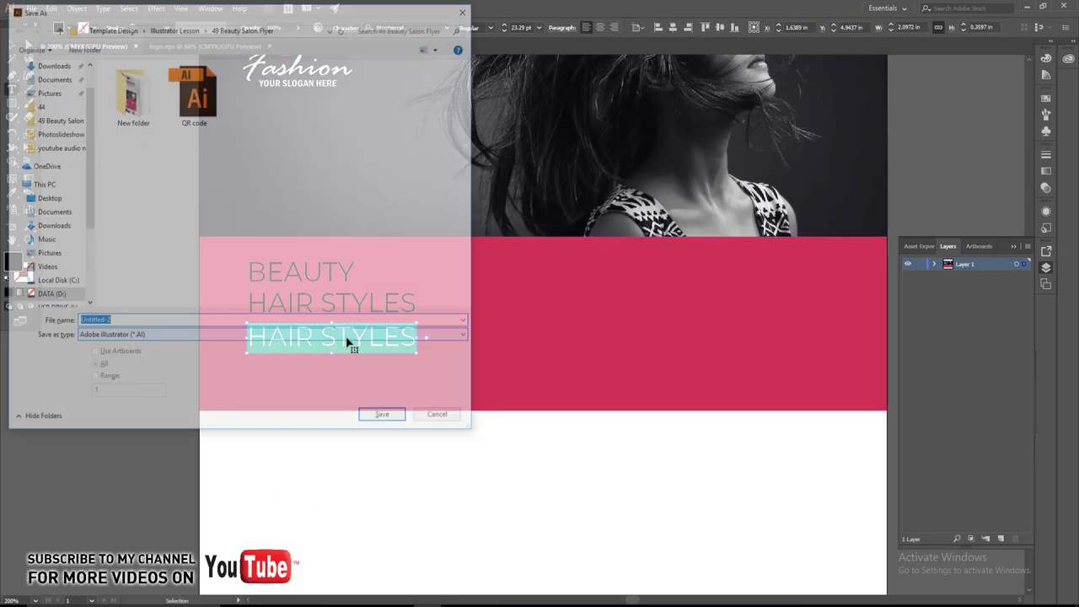
key("Escape")
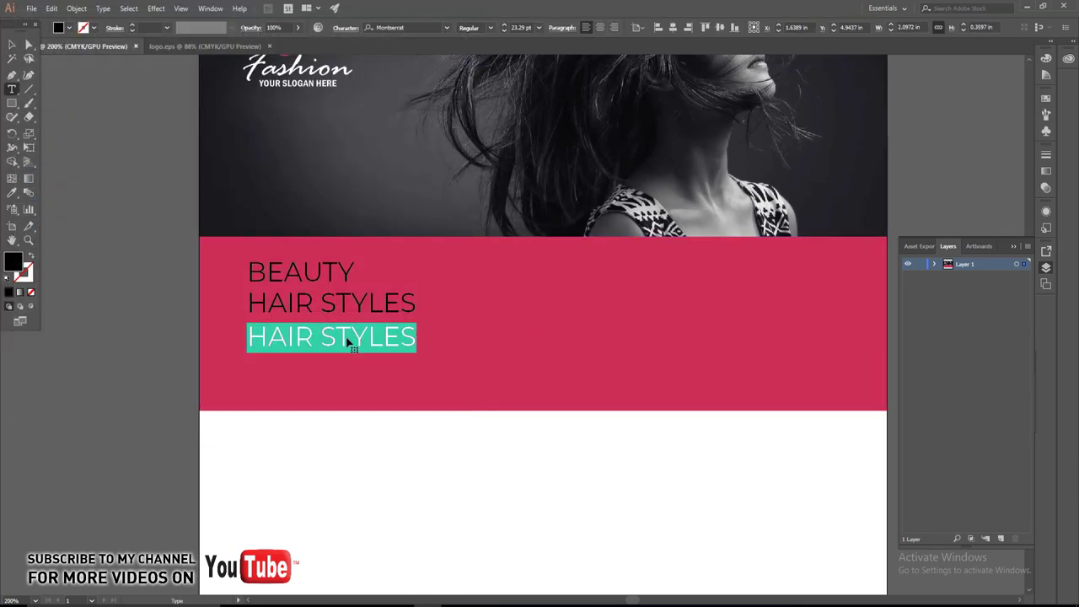
type("SLOGAN")
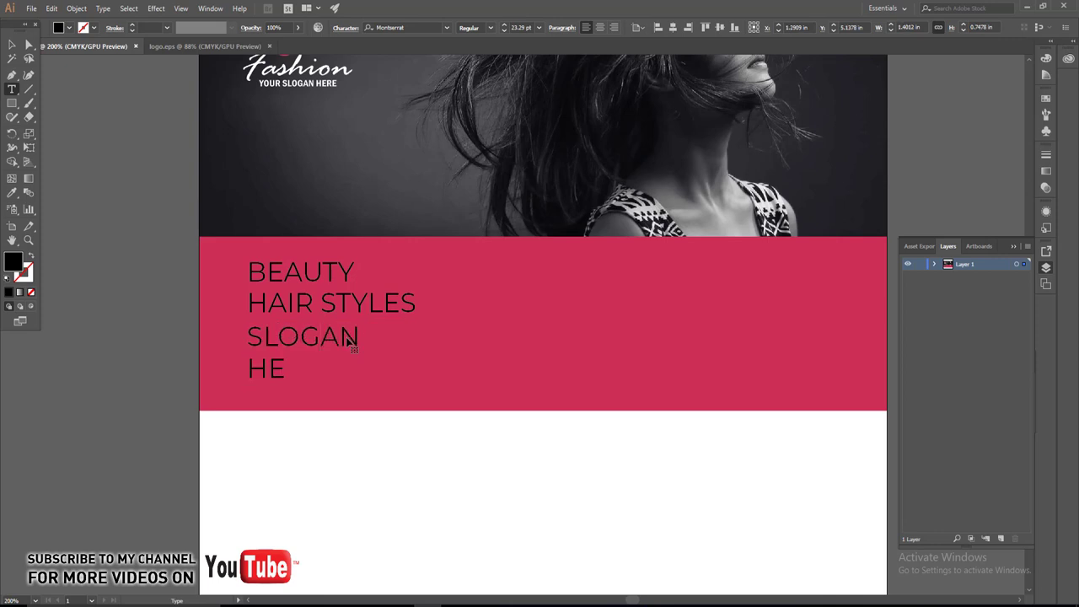
Step: Make SLOGAN HERE bold and white, and place a copy of BEAUTY at the pink band's right
left_click(357, 362)
key("ctrl+a")
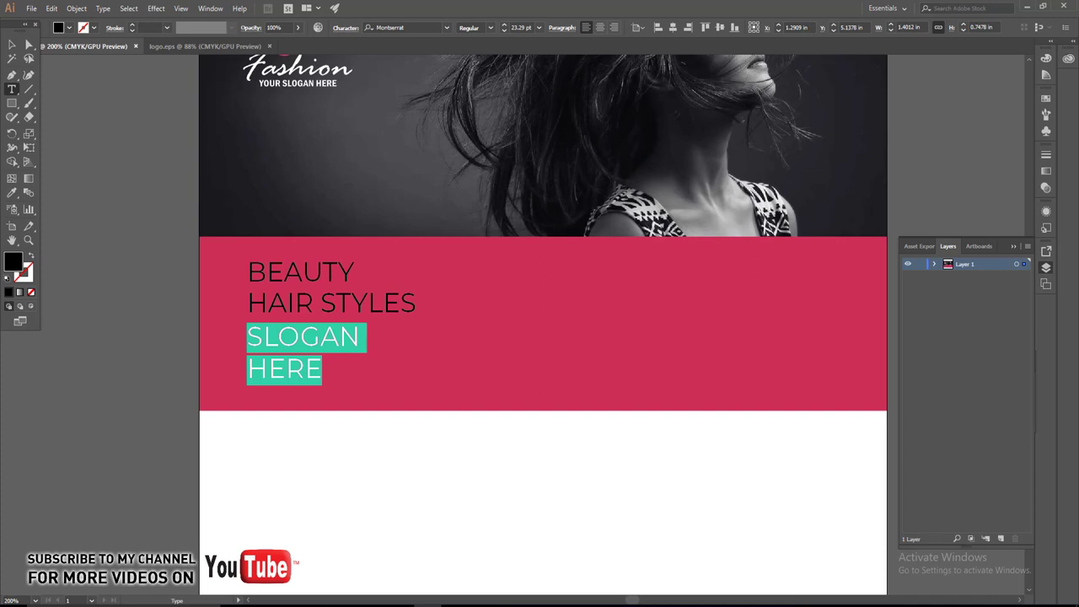
left_click(491, 28)
left_click(472, 64)
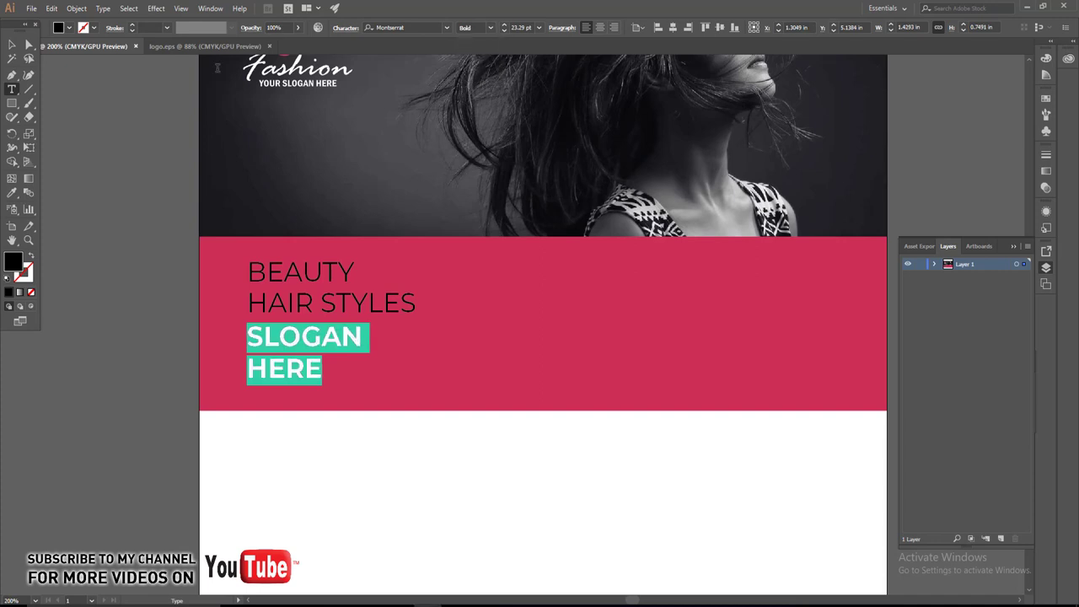
left_click(12, 44)
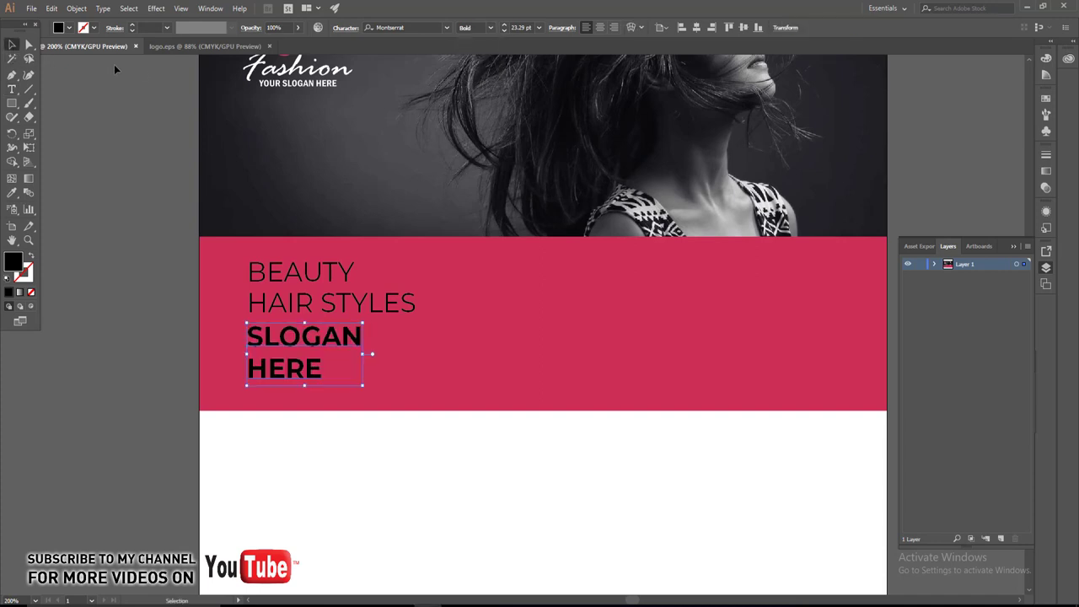
left_click(83, 28)
left_click(25, 48)
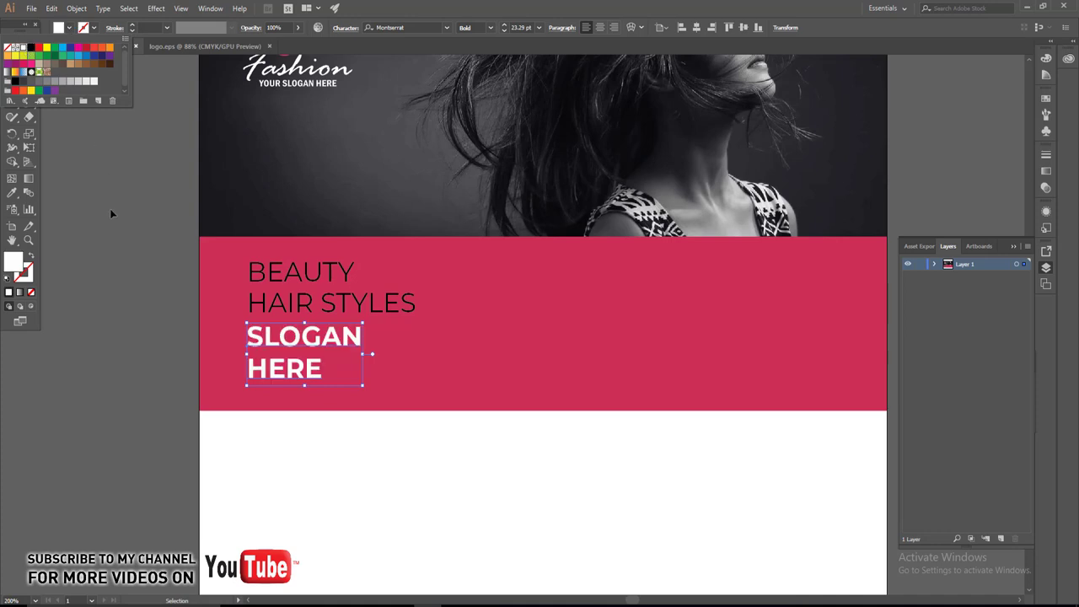
left_click(110, 208)
left_click_drag(398, 300, 316, 266)
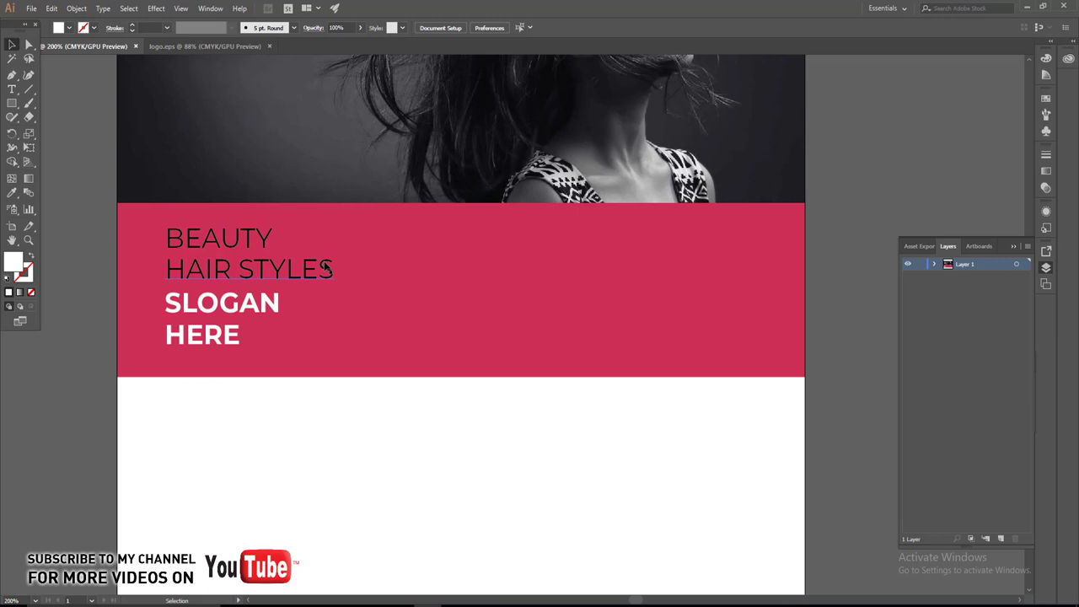
left_click_drag(262, 244, 661, 262)
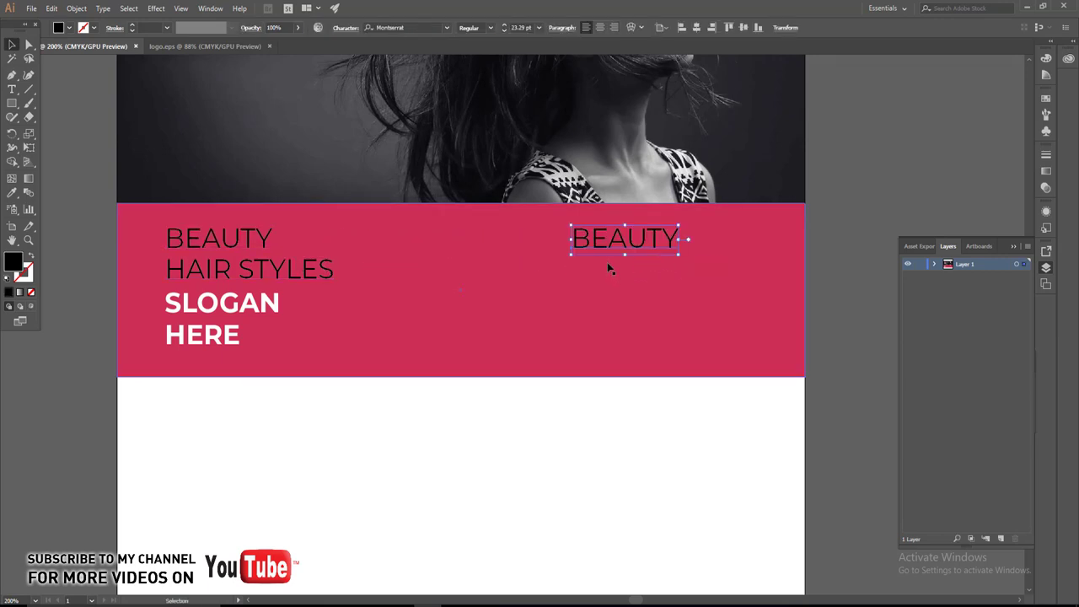
Step: Replace the BEAUTY copy with Bowl cut, Bob Cut and Comb over on separate lines
double_click(611, 241)
double_click(606, 241)
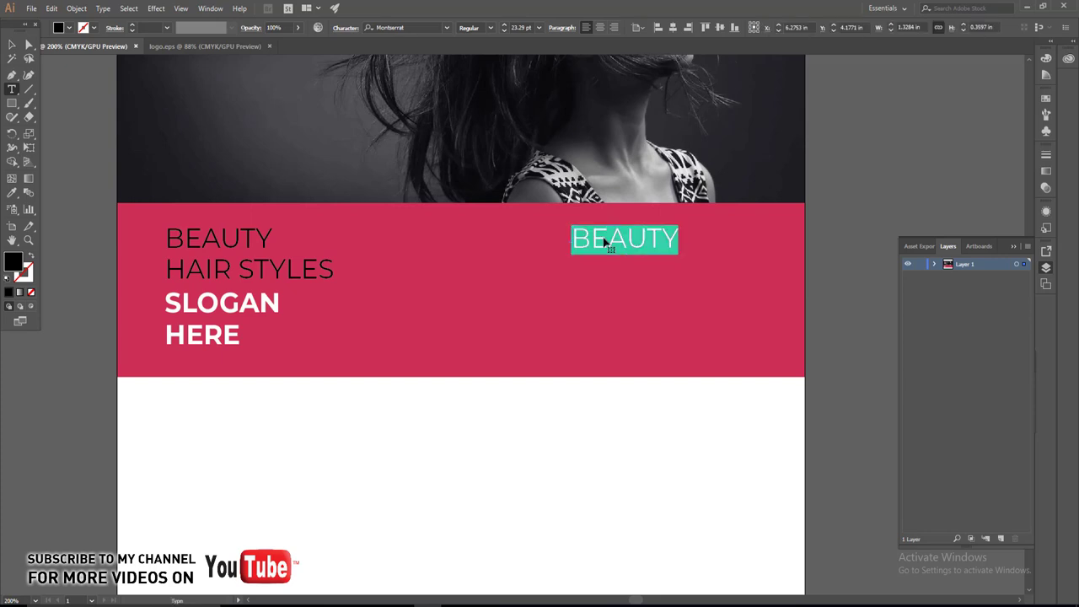
type("B")
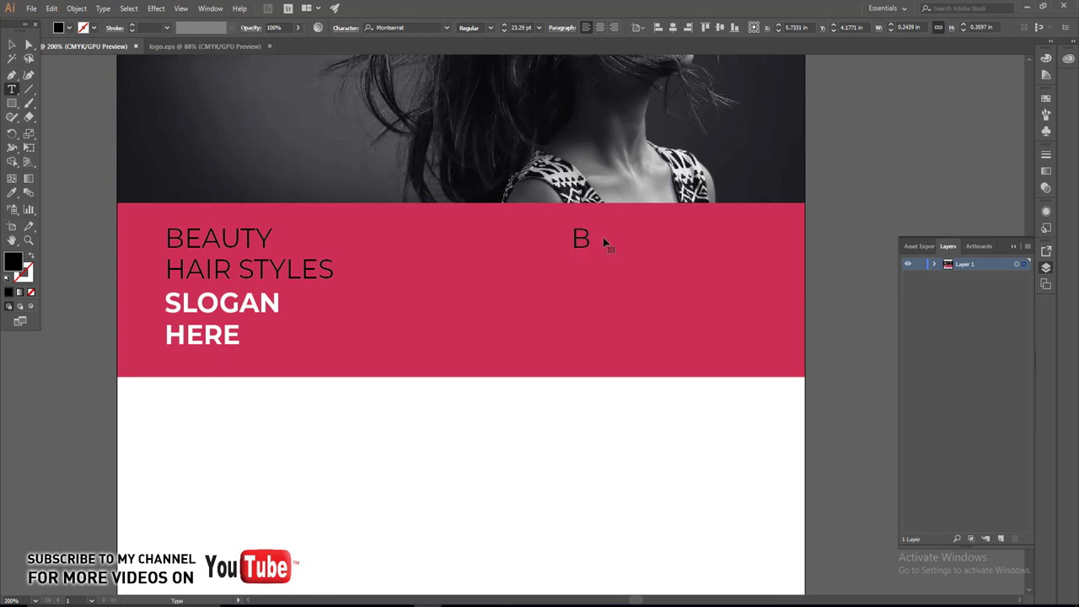
type("owl cut")
key("Return")
type("Bob")
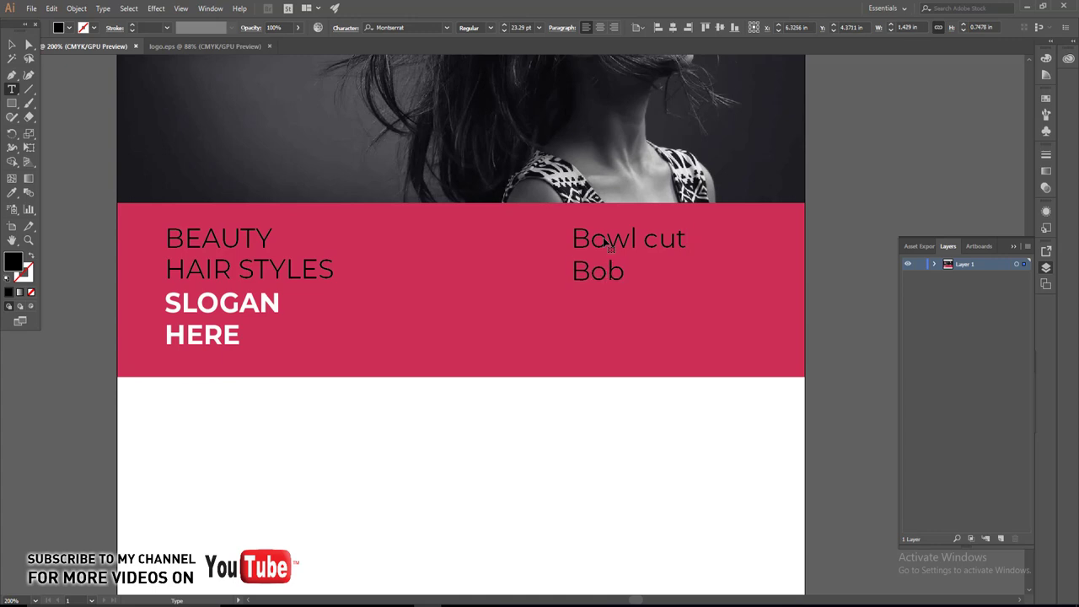
type(" Cut")
key("Return")
type("Comb")
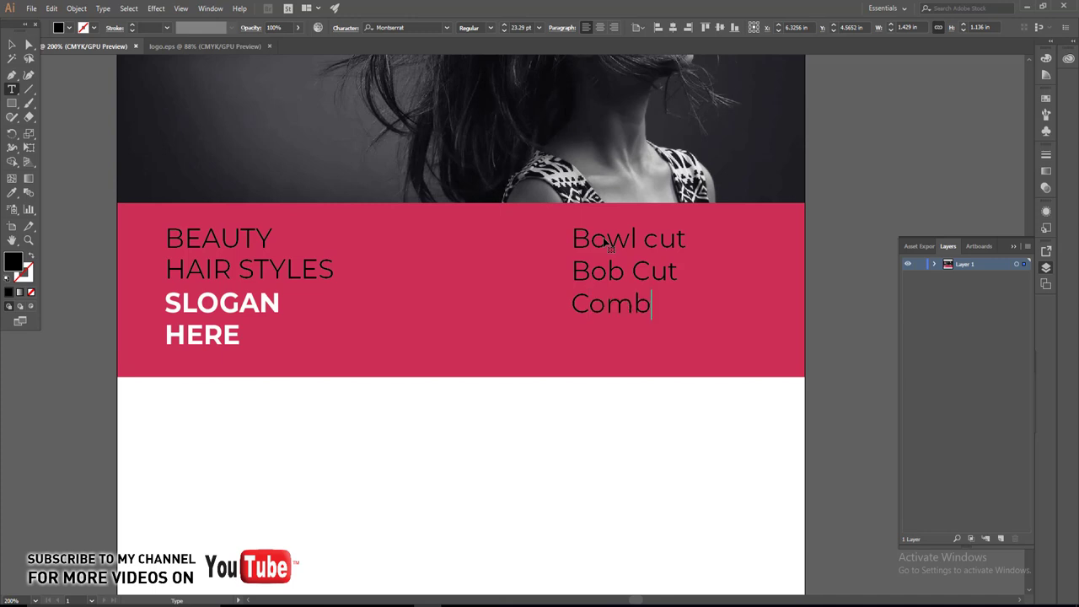
type(" O")
key("BackSpace")
type("over")
key("Return")
Step: Add Crew cut, Curtained hair, Duck’s ass, Feathered hair and French braid lines to the list
type("Cre")
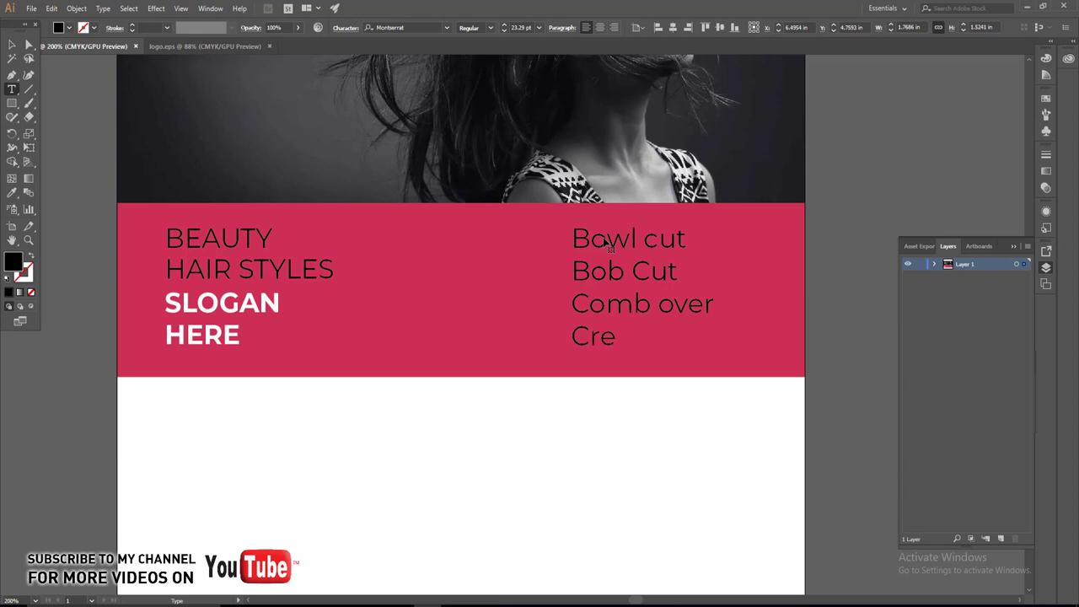
type("w cut")
key("Return")
type("Curt")
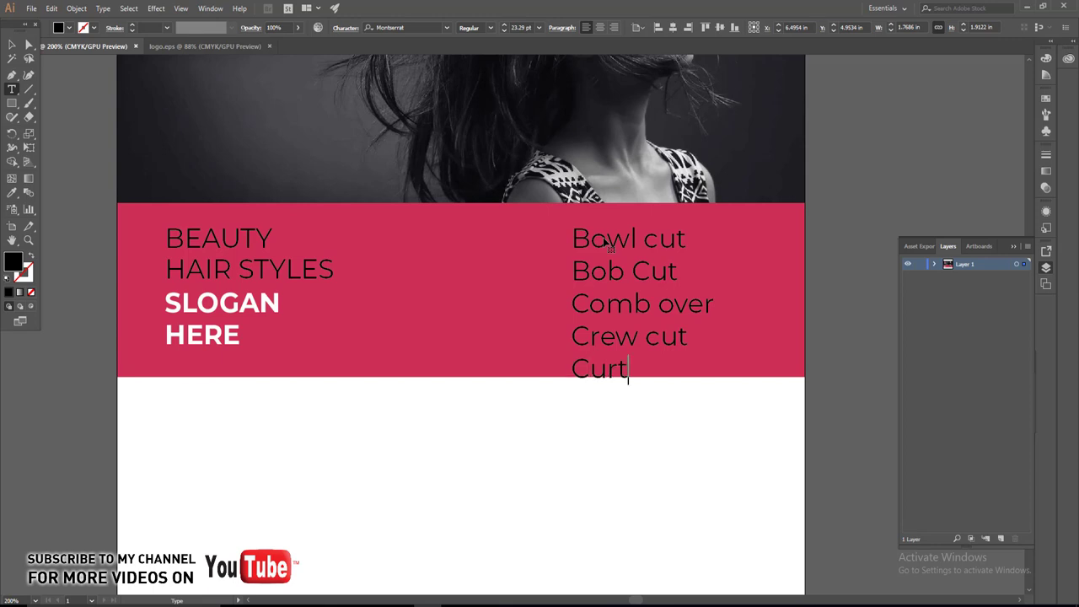
type("ained h")
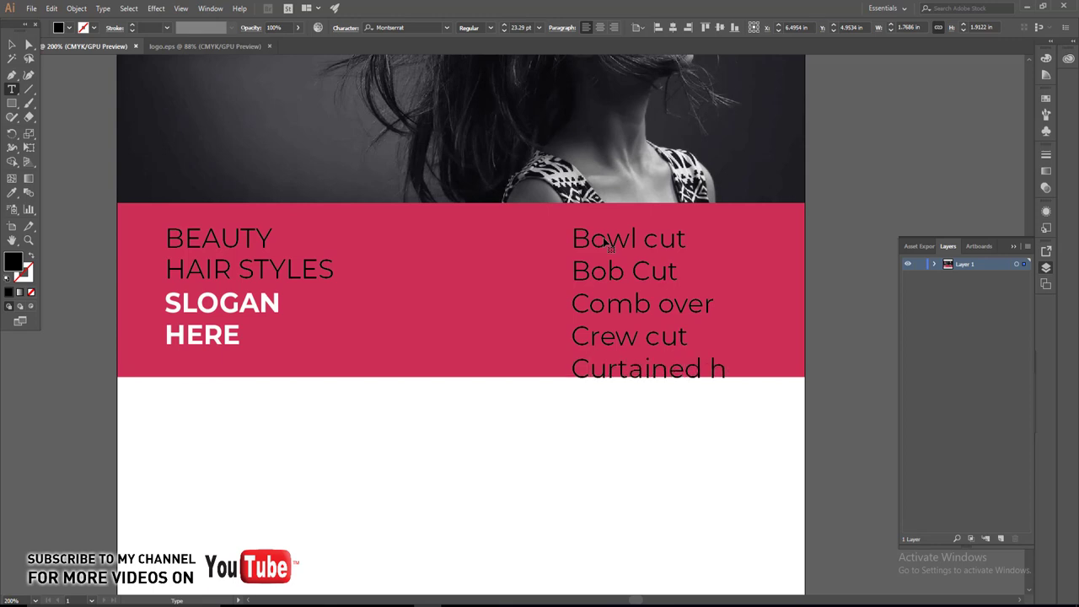
type("air")
key("Return")
type("Duc")
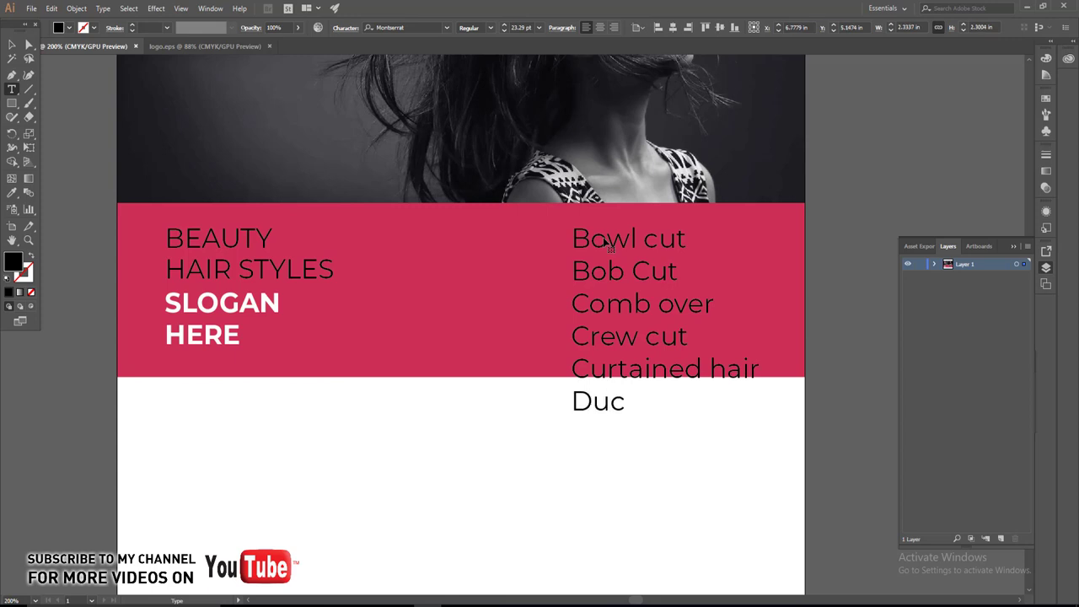
type("k")
type("’s")
type(" ass")
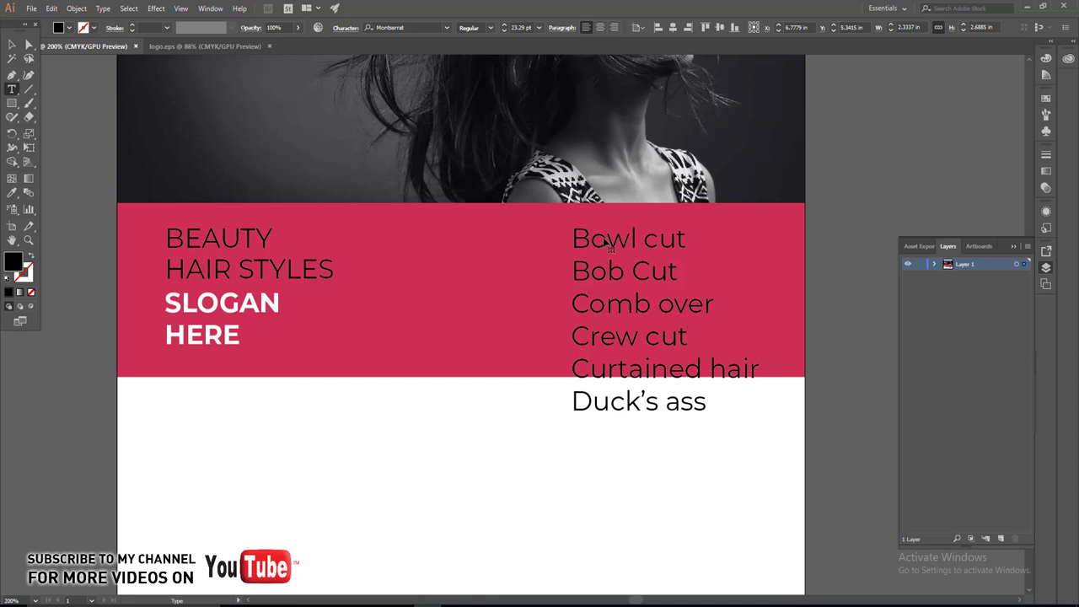
key("Return")
type("Feat")
type("h")
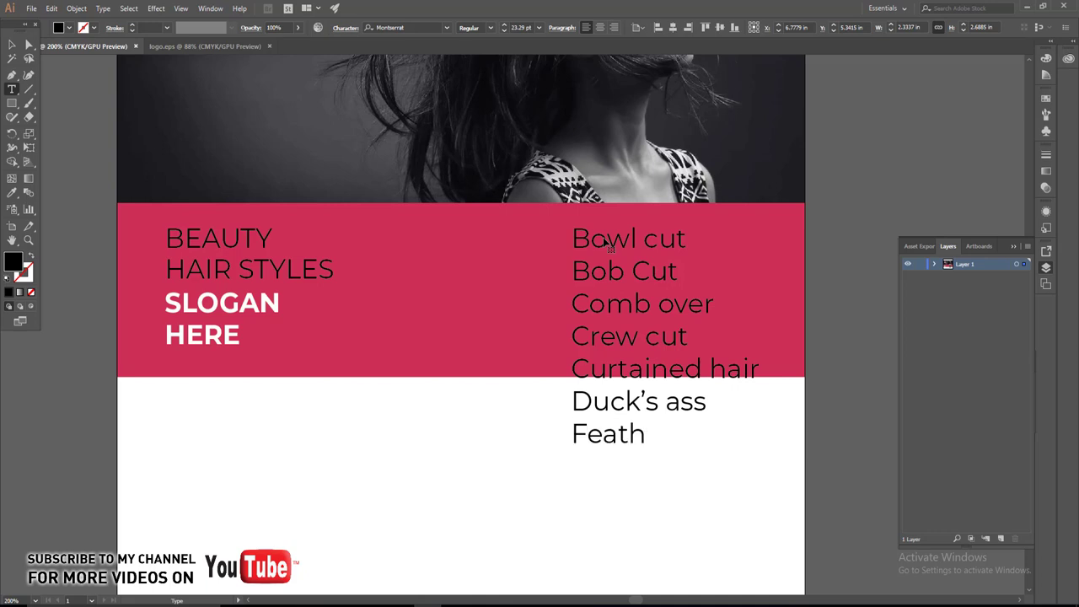
type("er")
type("ed ")
type("hair")
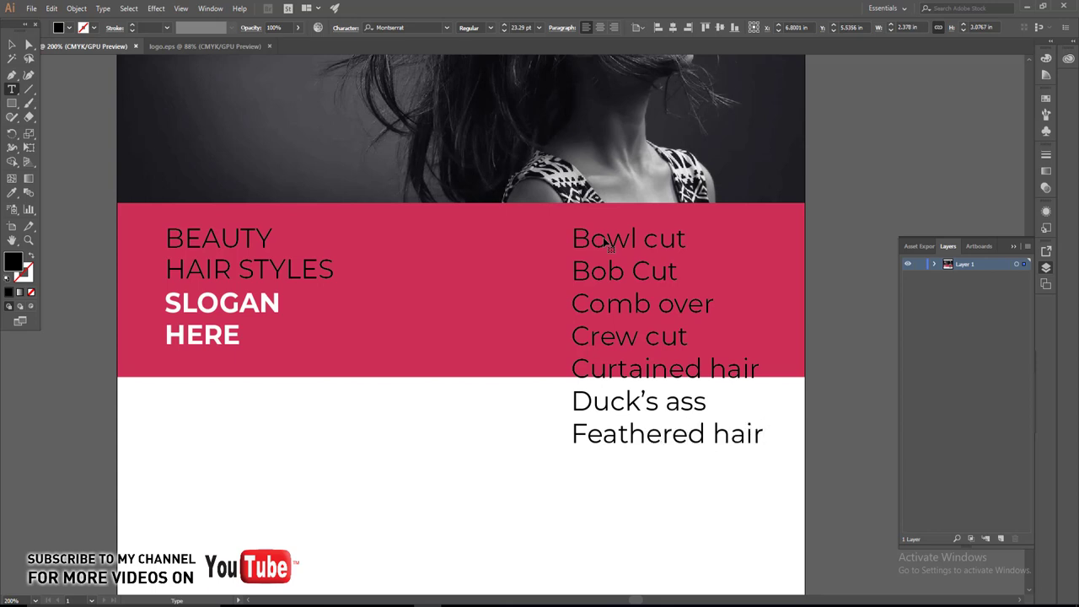
key("Return")
type("Fren")
type("ch bra")
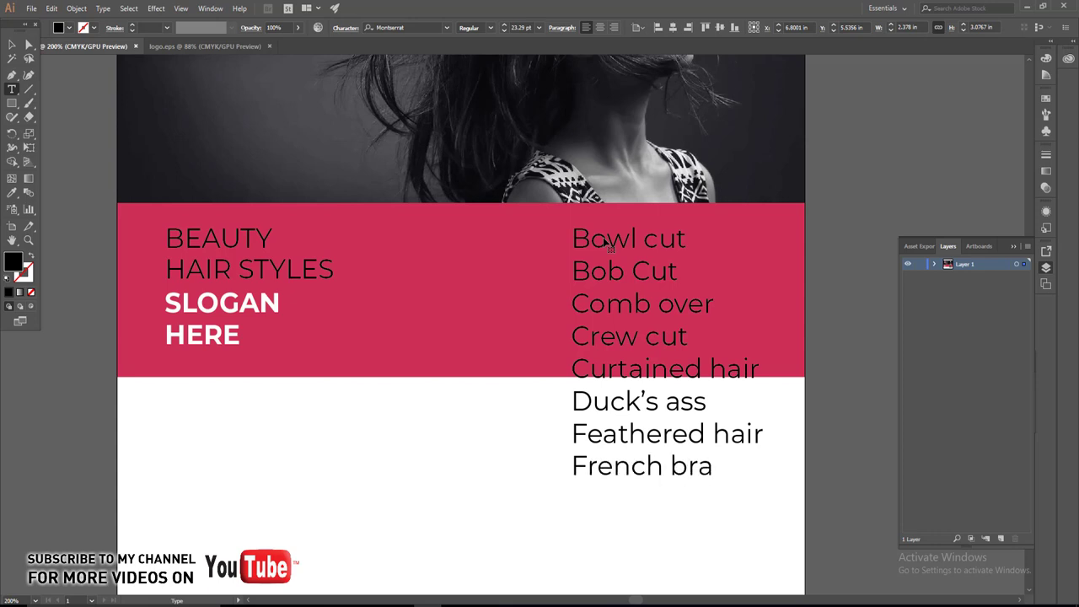
type("id")
Step: Shrink the hairstyle list to about 60% and lowercase 'Cut' in 'Bob Cut'
left_click(11, 44)
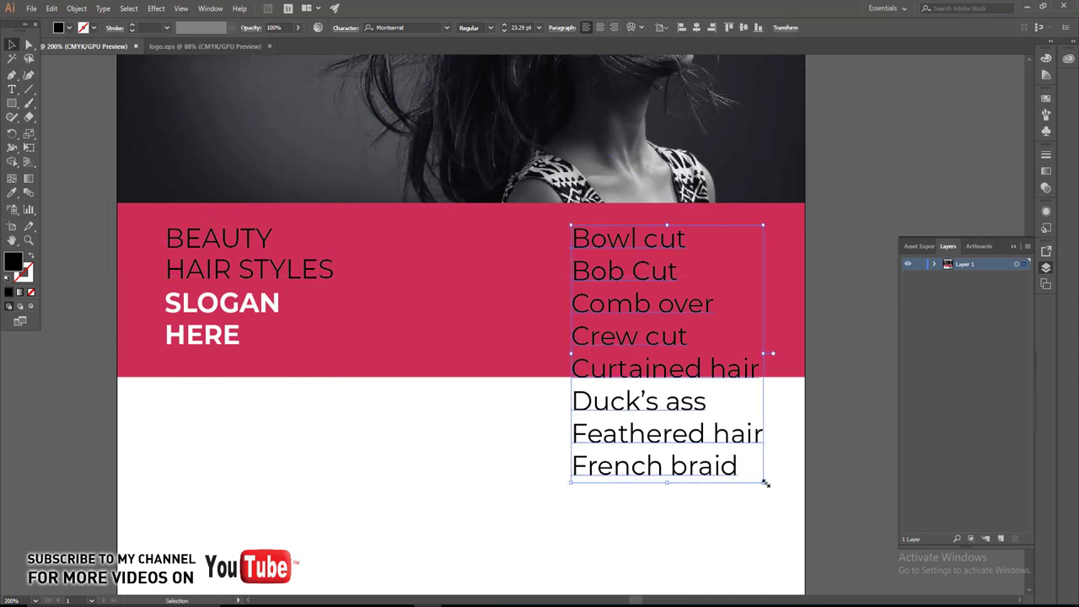
left_click_drag(764, 482, 691, 378)
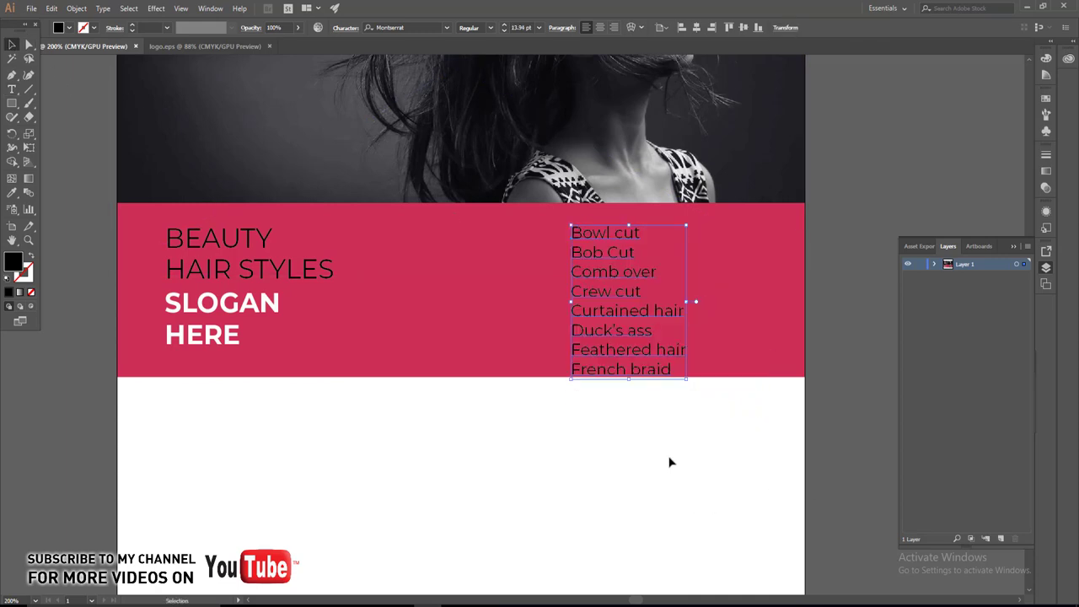
left_click(669, 461)
scroll(610, 364, "up", 1)
left_click(607, 295)
key("r")
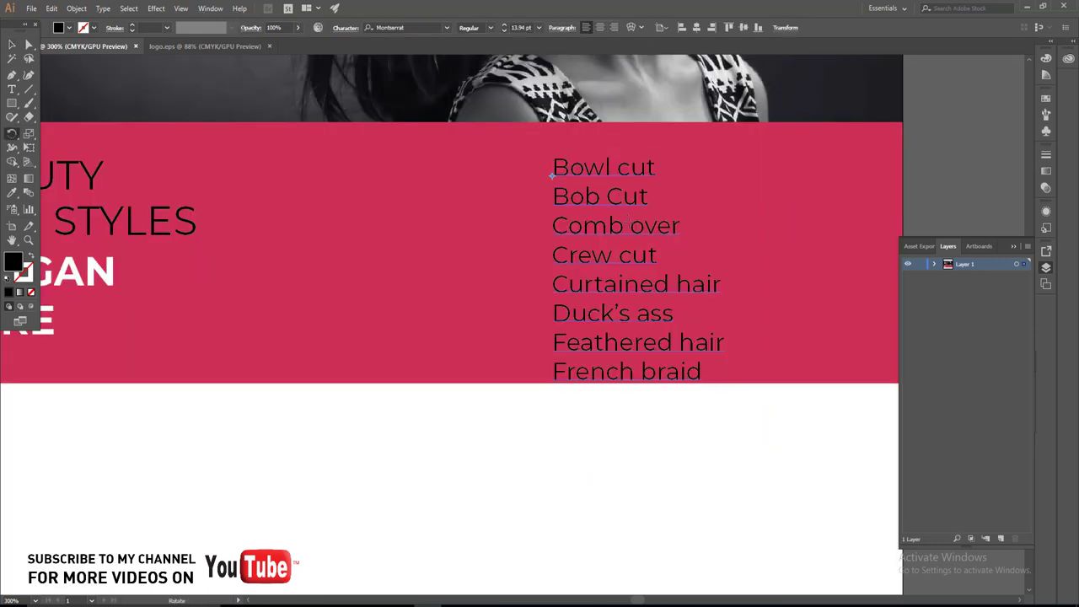
key("t")
left_click_drag(618, 201, 607, 199)
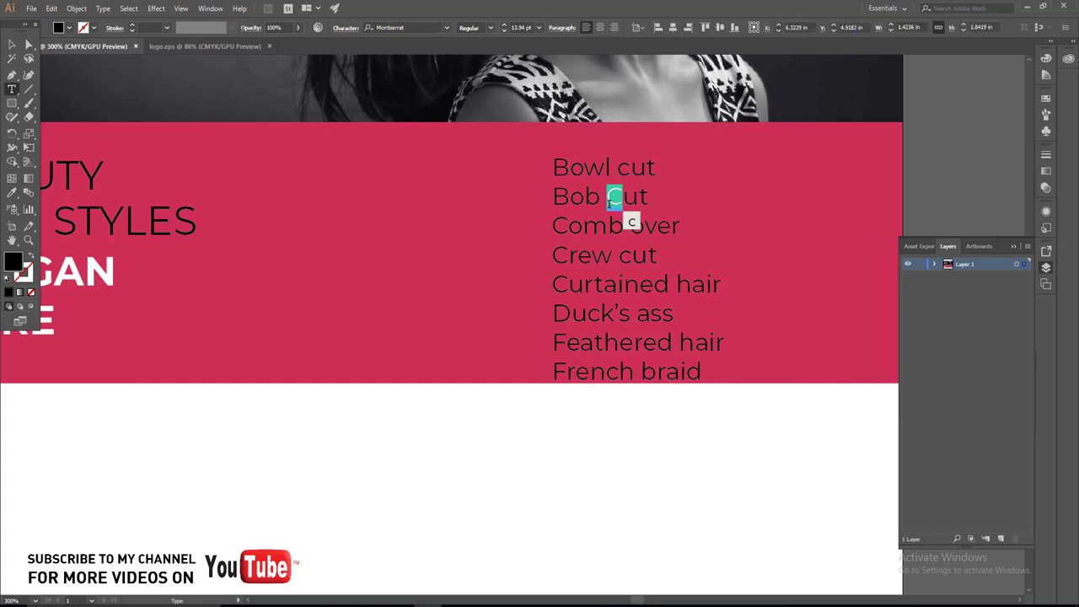
type("c")
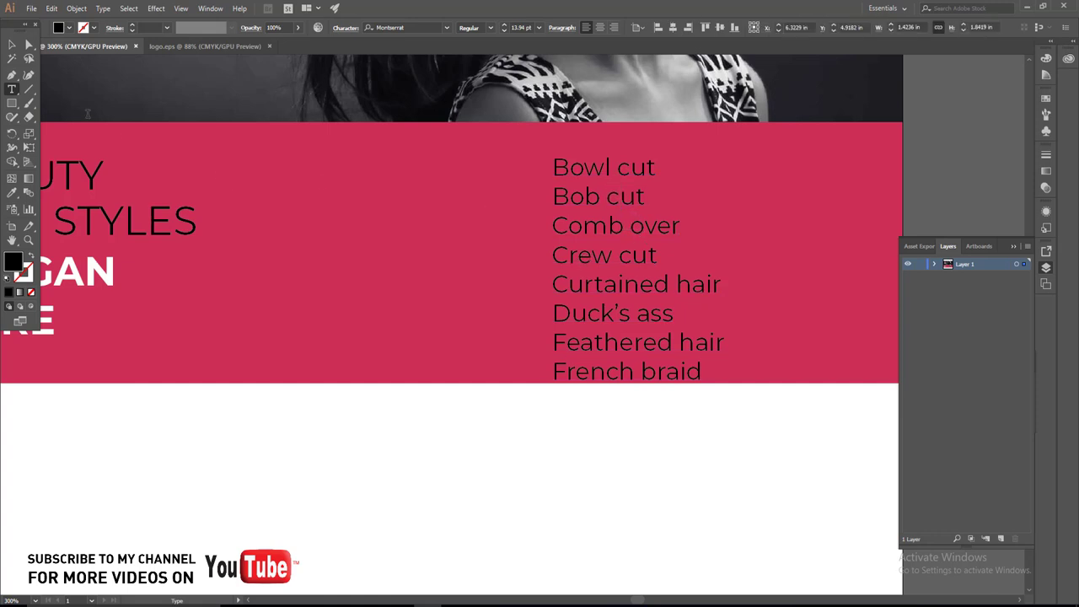
Step: Delete Curtained hair through French braid from the list and shift it left
left_click(12, 44)
key("t")
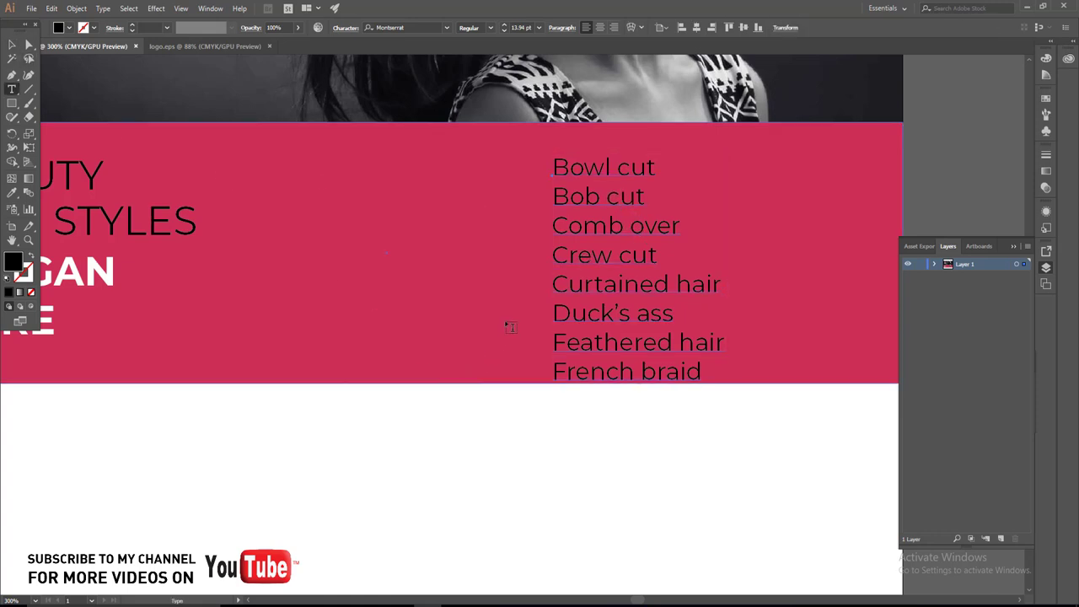
left_click_drag(553, 254, 756, 393)
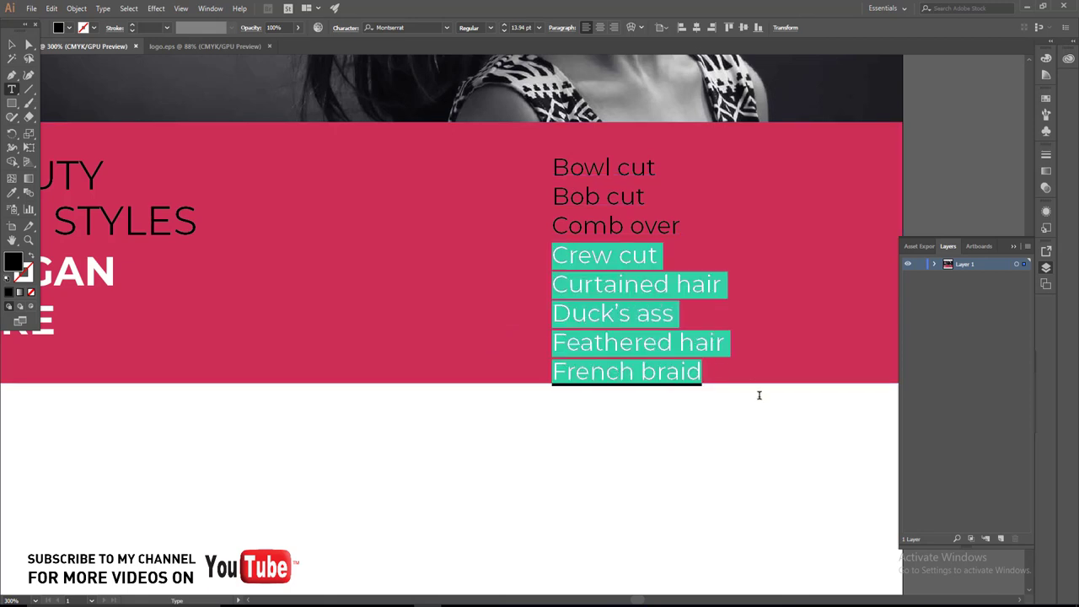
left_click(553, 284)
left_click_drag(553, 284, 730, 394)
key("ctrl+c")
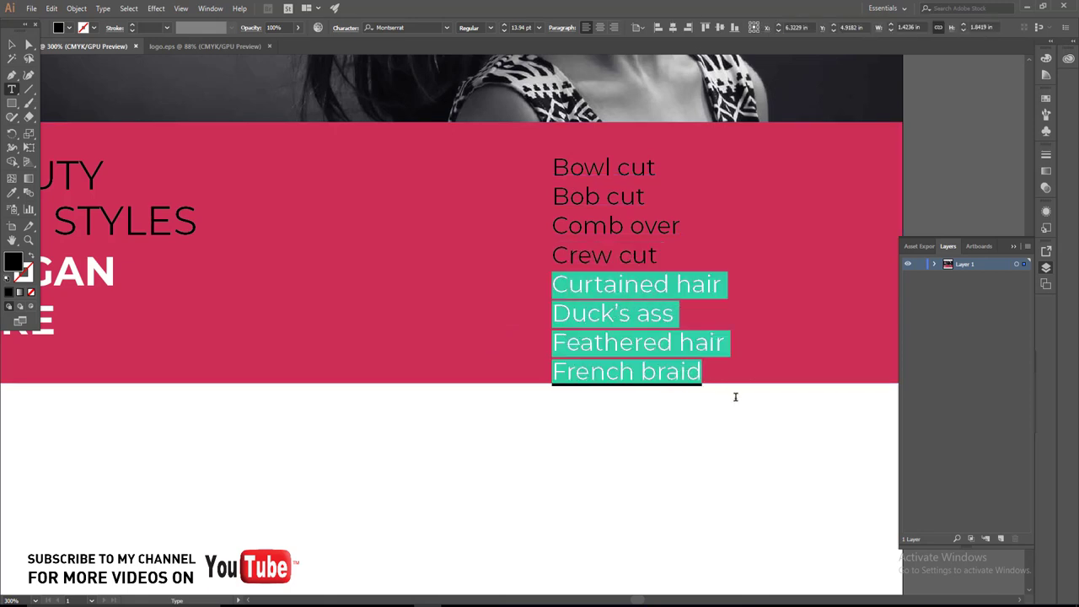
key("BackSpace")
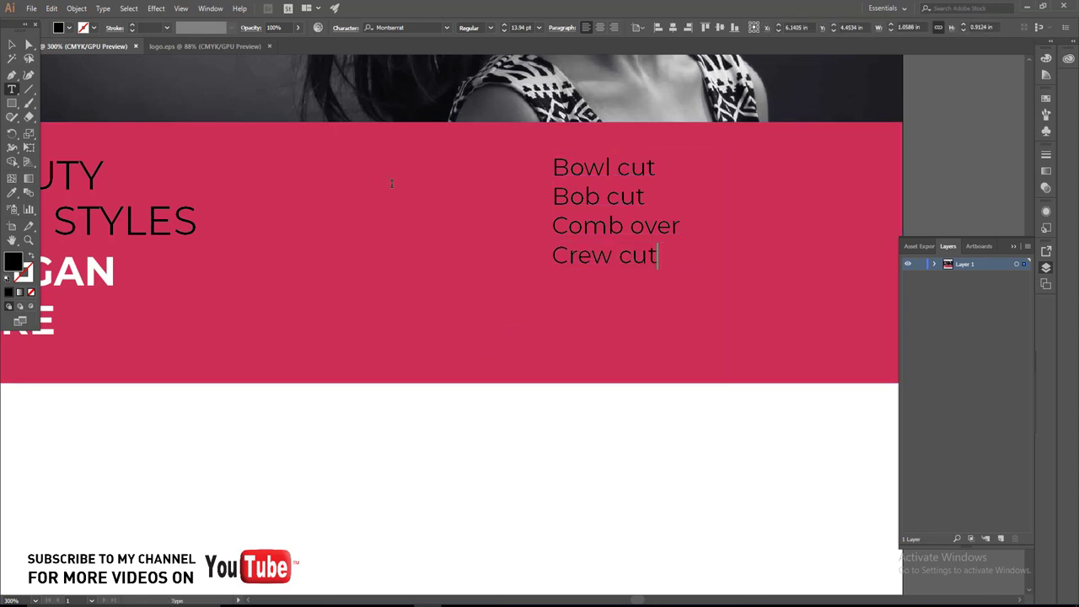
key("Escape")
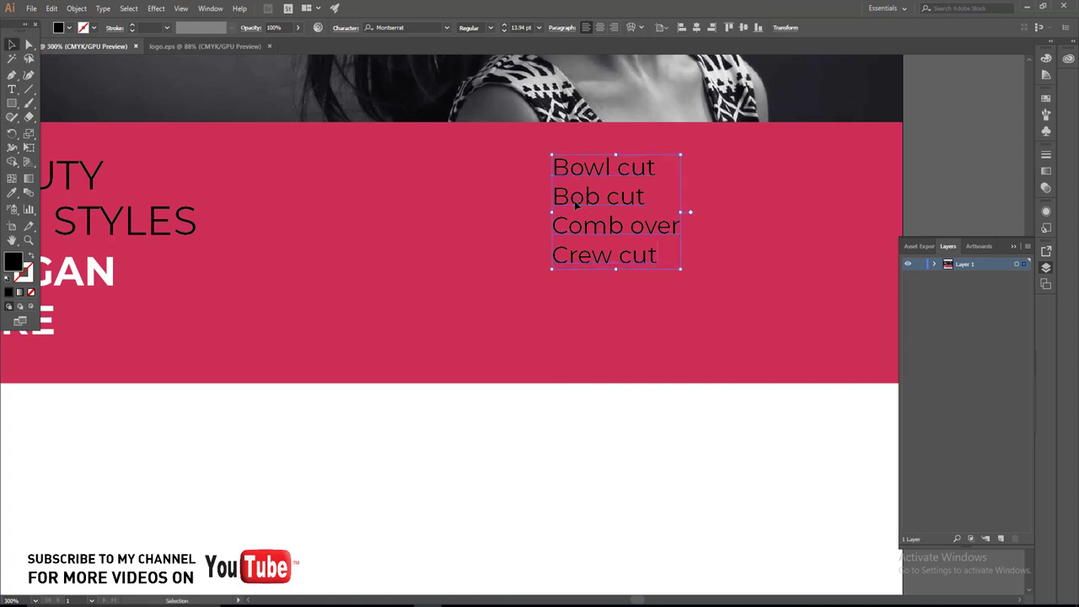
mouse_move(584, 187)
left_mouse_down()
mouse_move(531, 188)
mouse_move(683, 187)
left_mouse_up()
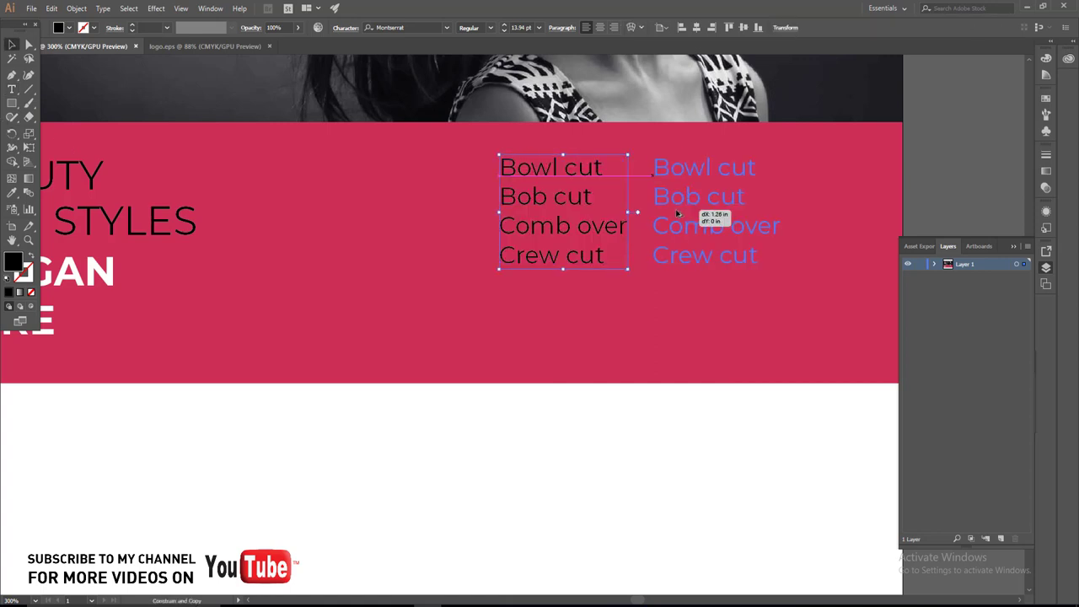
Step: Duplicate the list to the right and paste in the four remaining hairstyle names
key("t")
left_click(683, 173)
key("ctrl+a")
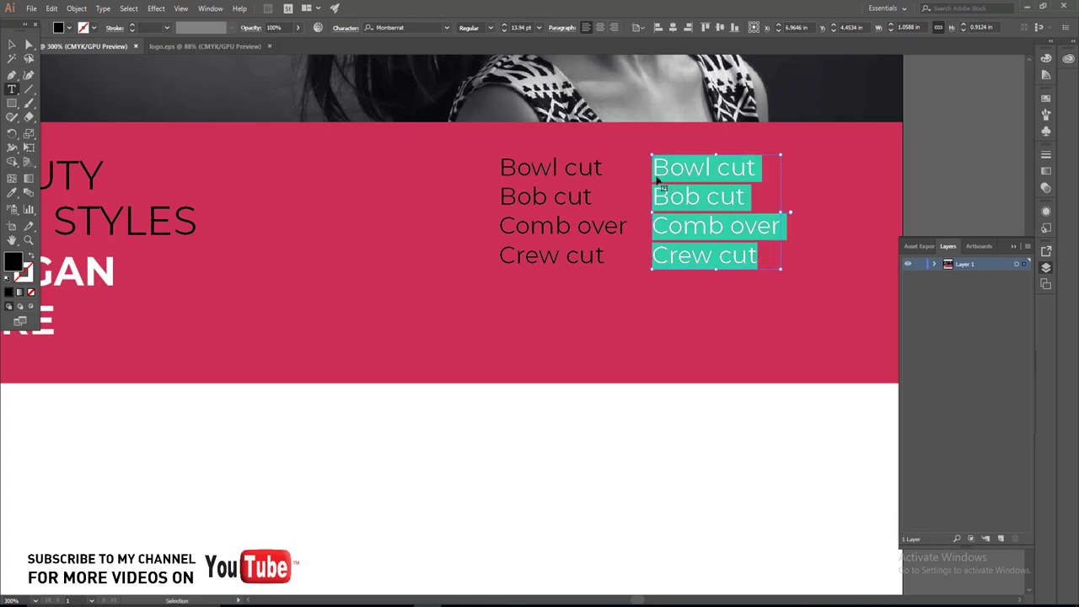
key("ctrl+v")
Step: Move both hairstyle columns down slightly and fill them white
left_click(13, 45)
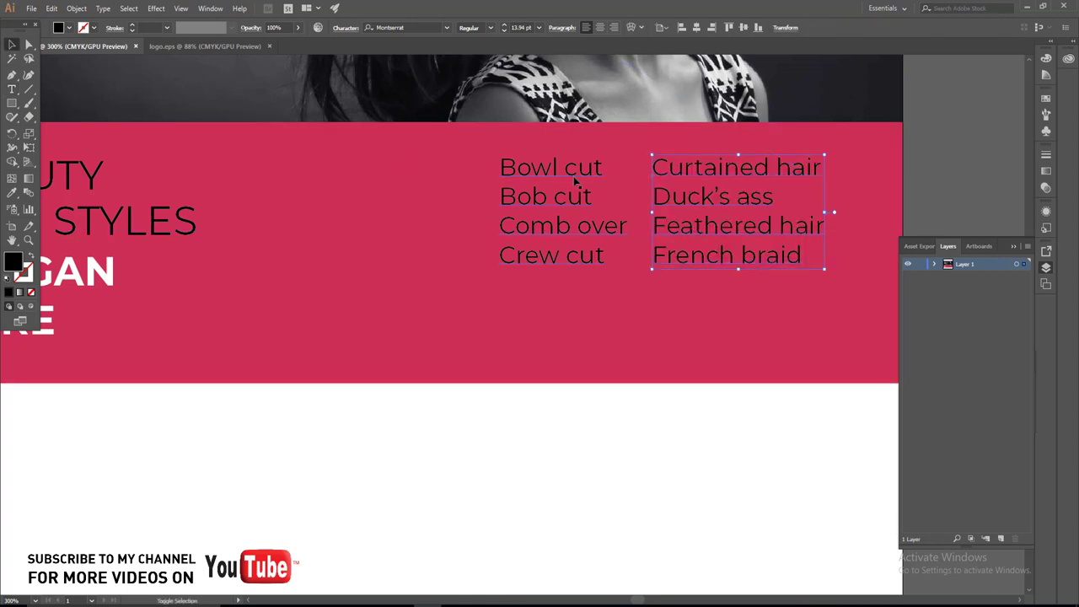
left_click(567, 200, "shift")
left_click_drag(568, 200, 567, 217)
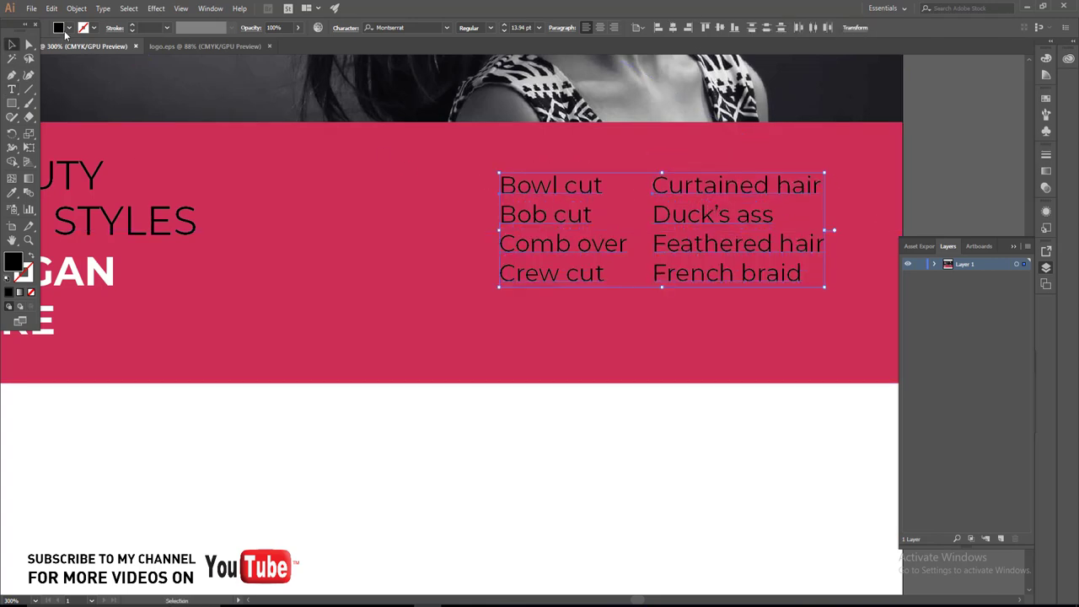
left_click(68, 28)
left_click(23, 48)
Step: Copy the left hairstyle column below the lists and retype it as 'OVER SERVICE'
left_click(332, 421)
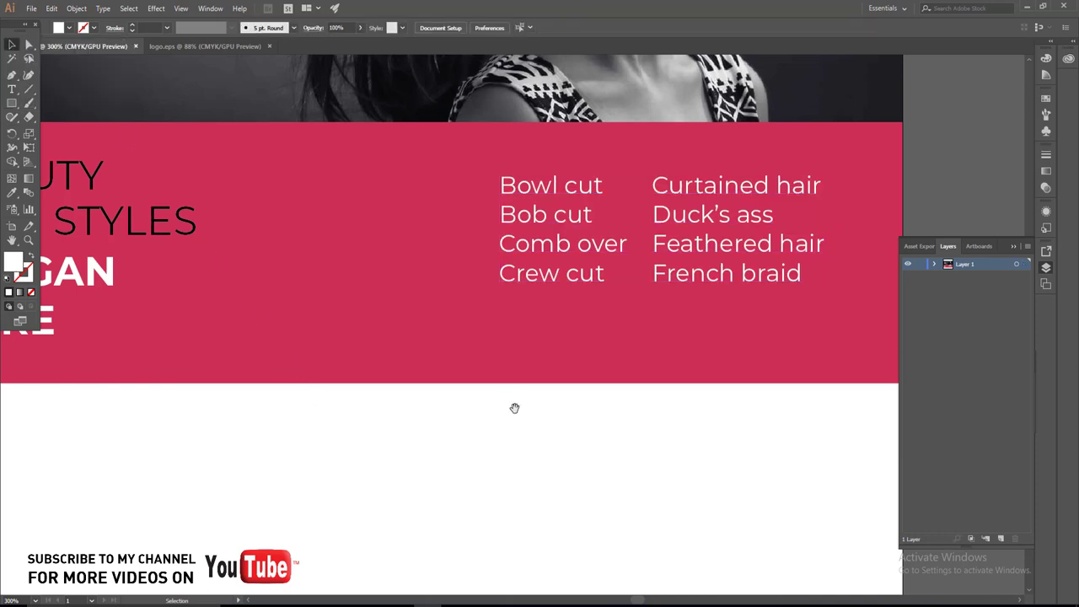
left_click(554, 246)
left_click_drag(556, 248, 567, 388, "alt")
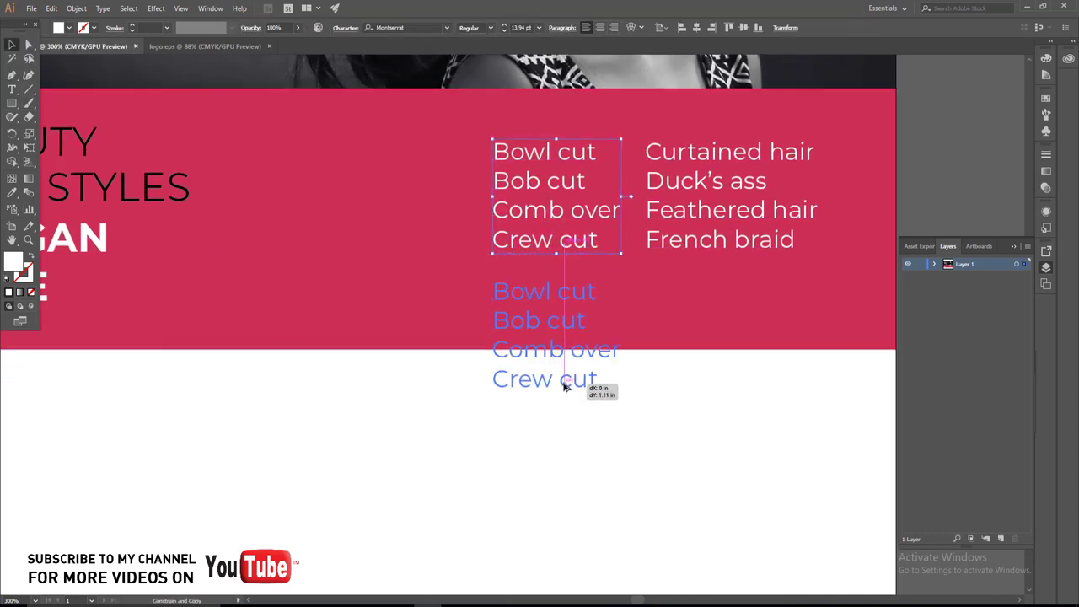
double_click(547, 291)
key("ctrl+a")
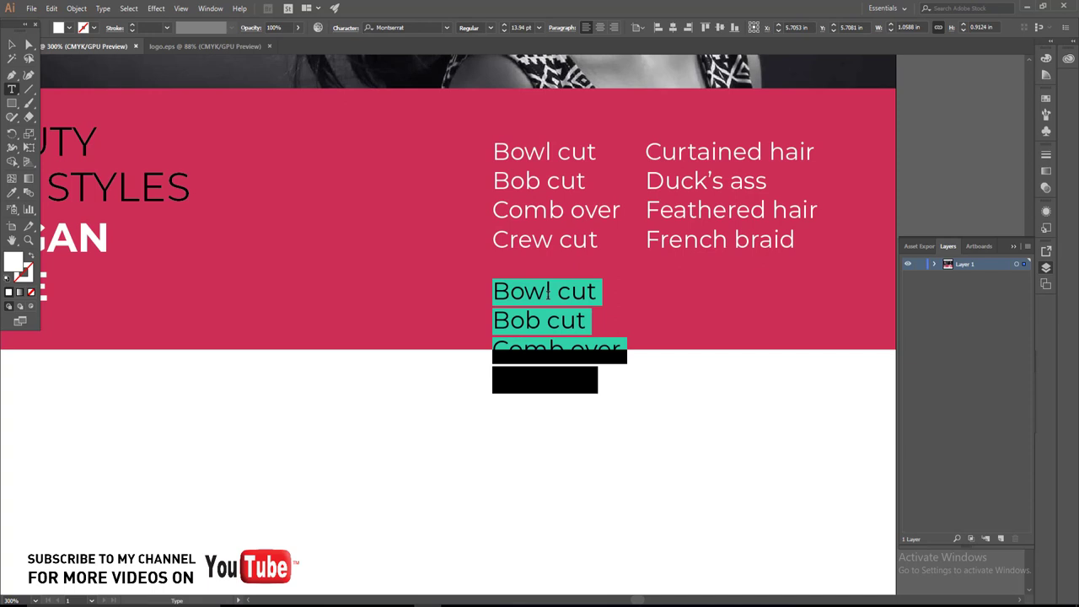
type("OVER S")
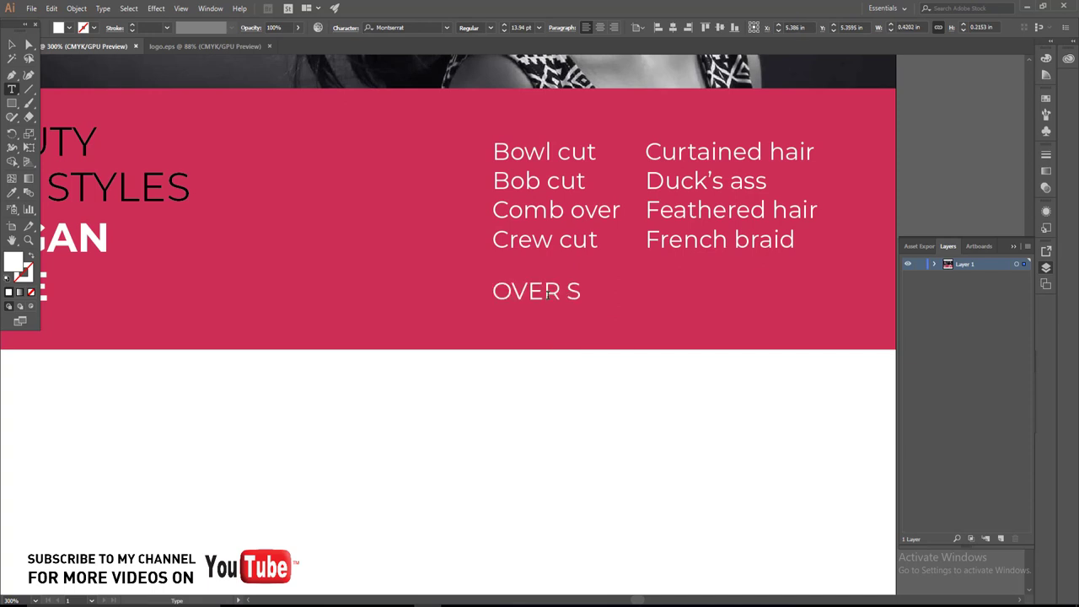
type("ERVICE")
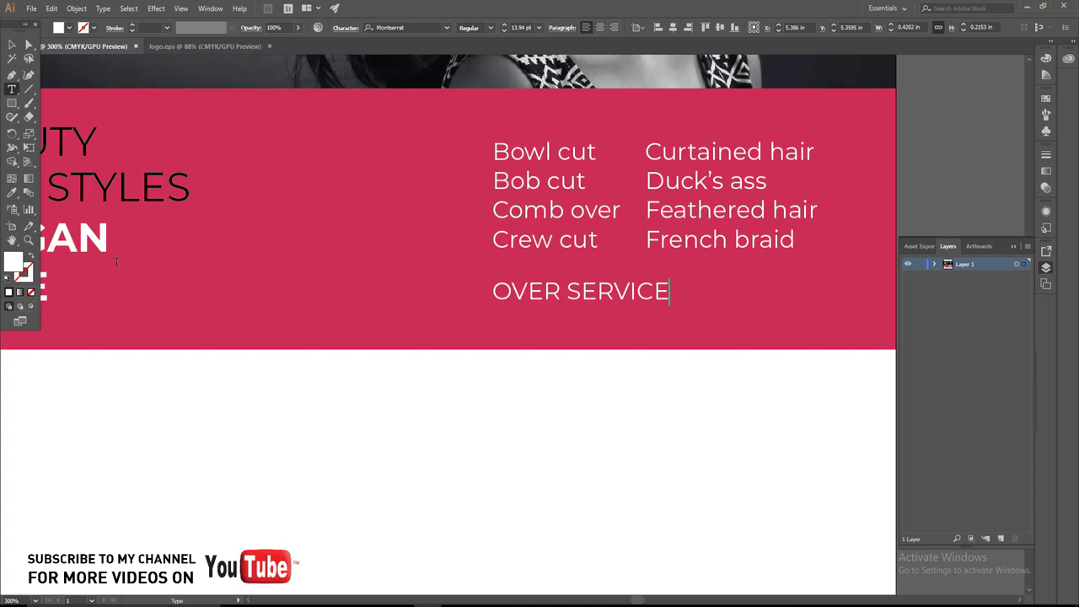
key("Escape")
key("m")
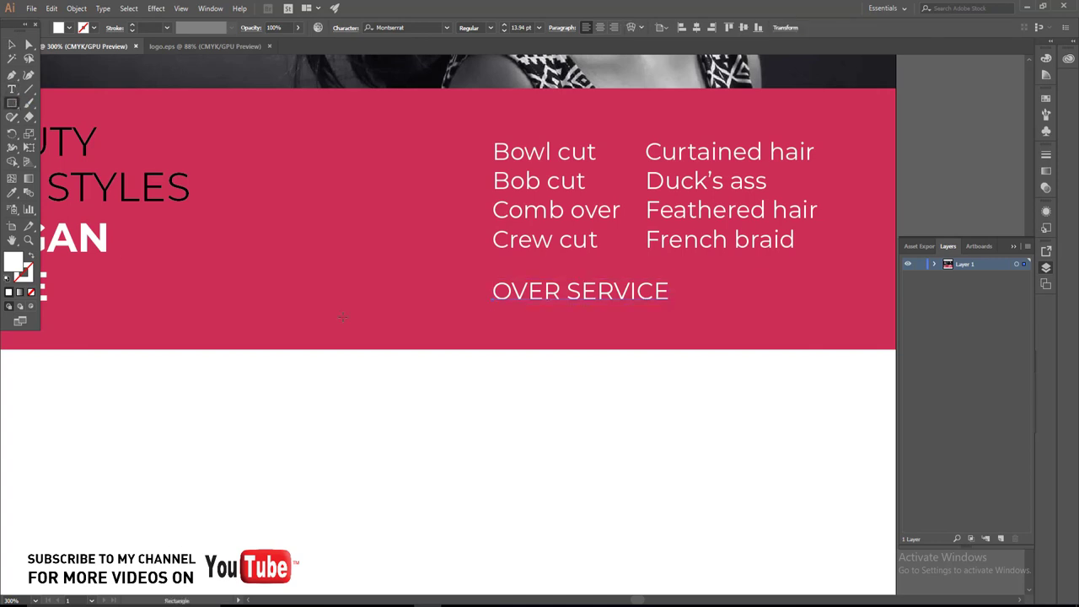
scroll(552, 336, "up", 1)
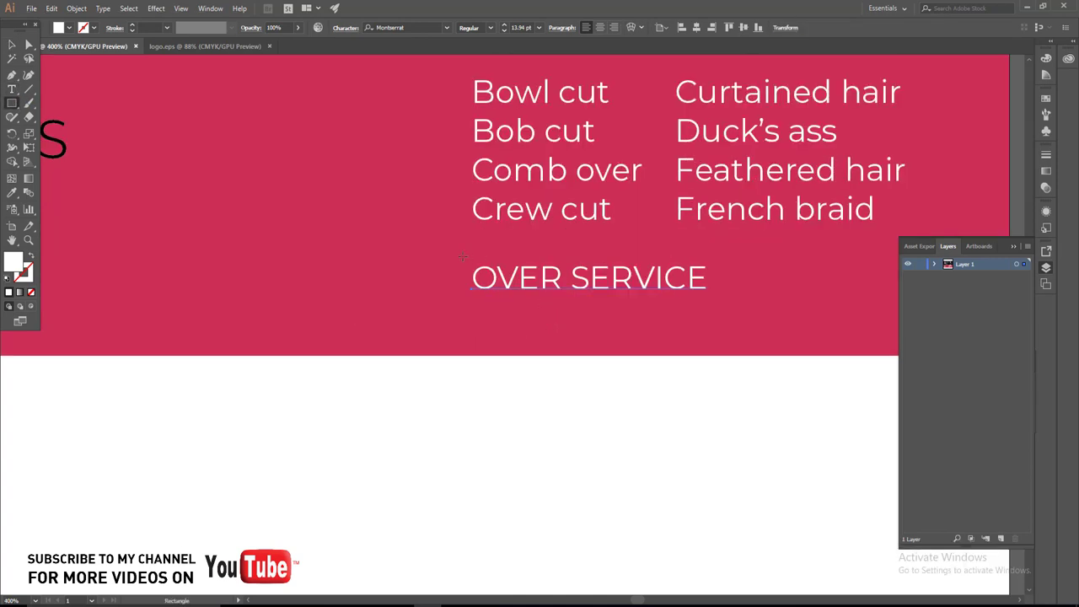
Step: Put a black box behind OVER, bring the text in front, and make OVER SERVICE bold
left_click_drag(462, 257, 568, 293)
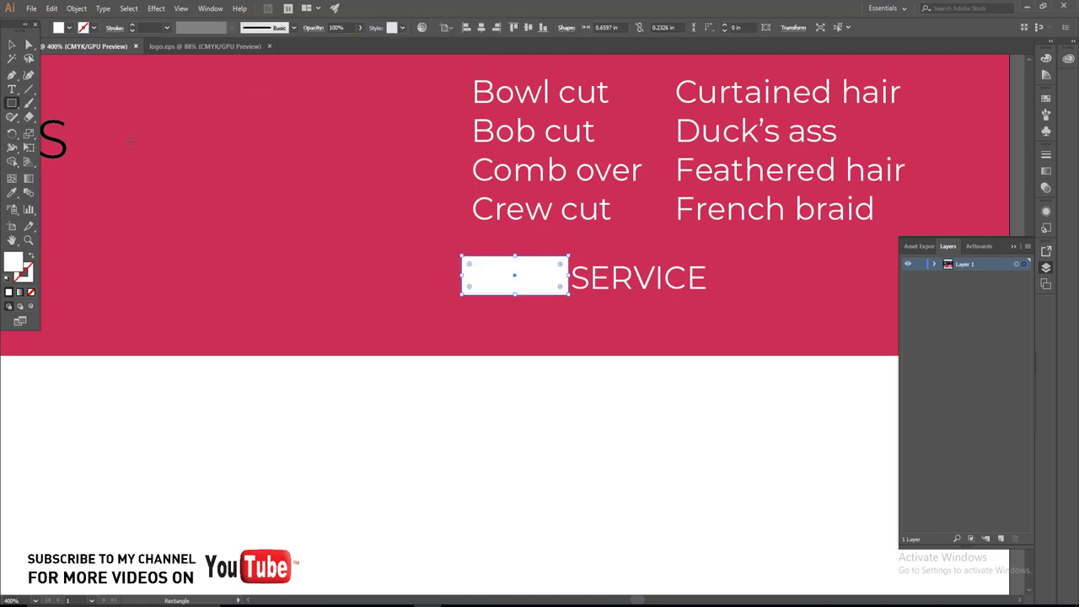
left_click(69, 27)
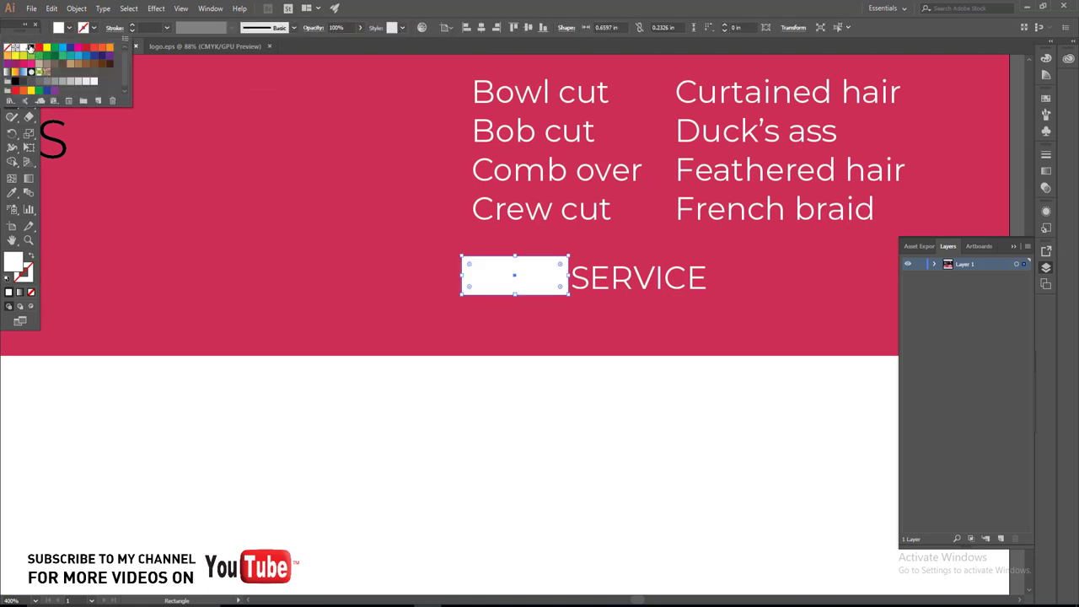
left_click(30, 47)
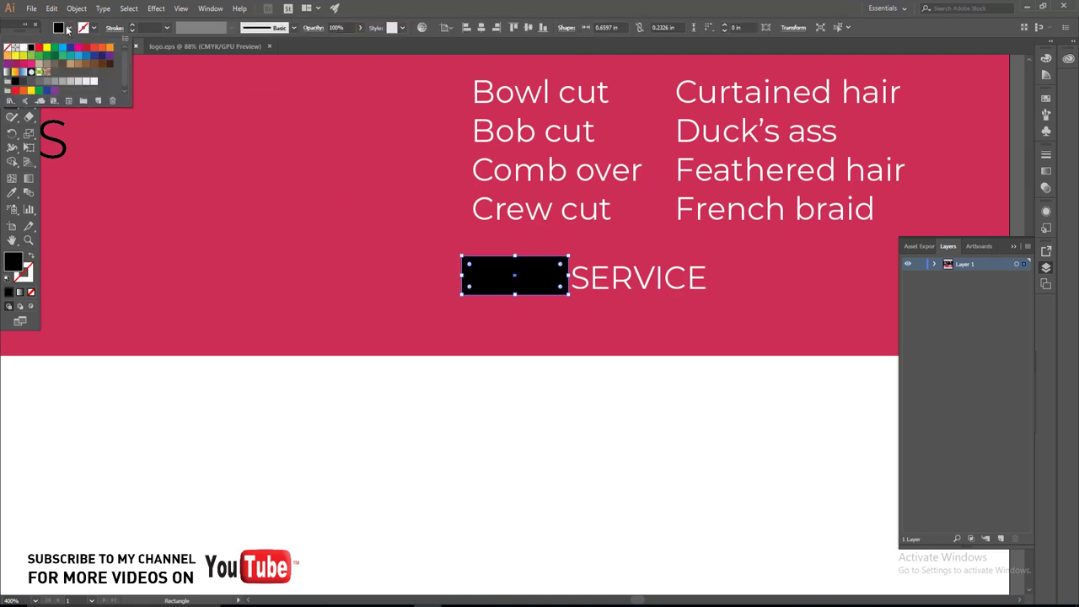
left_click(70, 27)
left_click(12, 44)
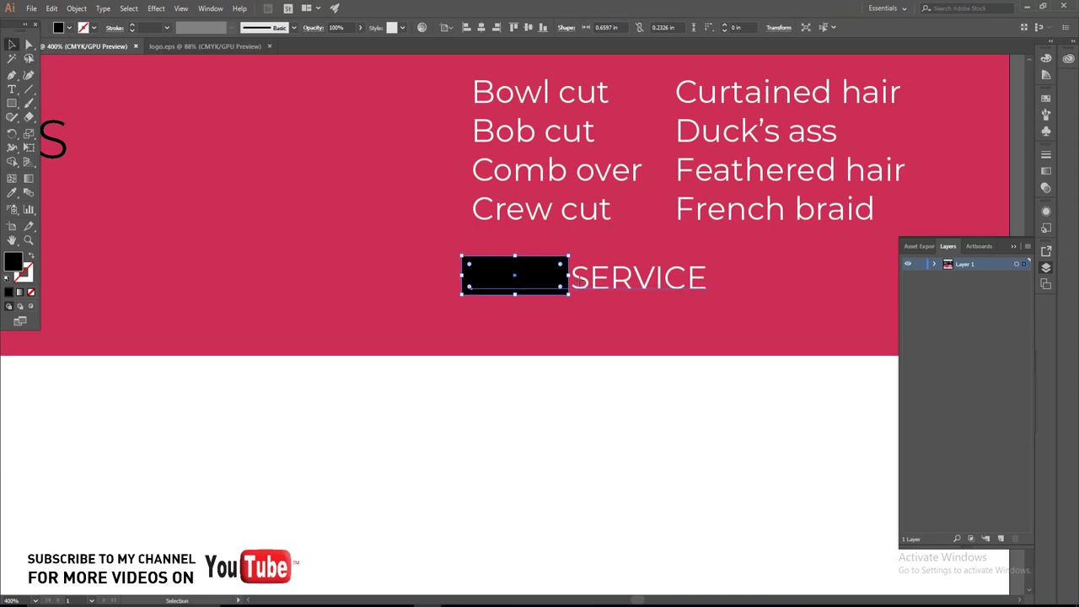
right_click(581, 282)
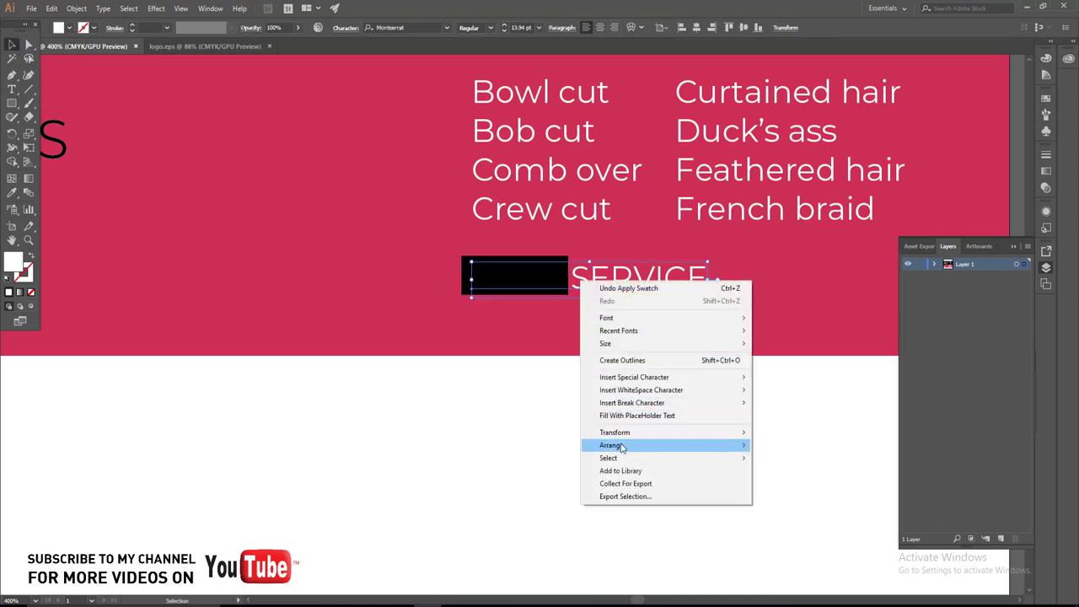
mouse_move(610, 445)
left_click(793, 445)
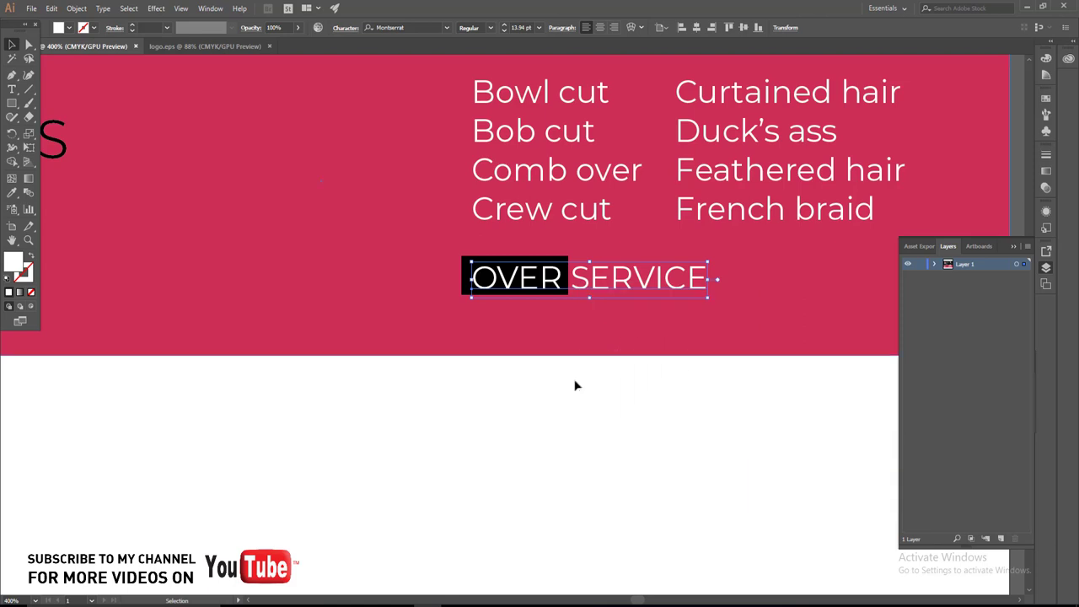
left_click(471, 28)
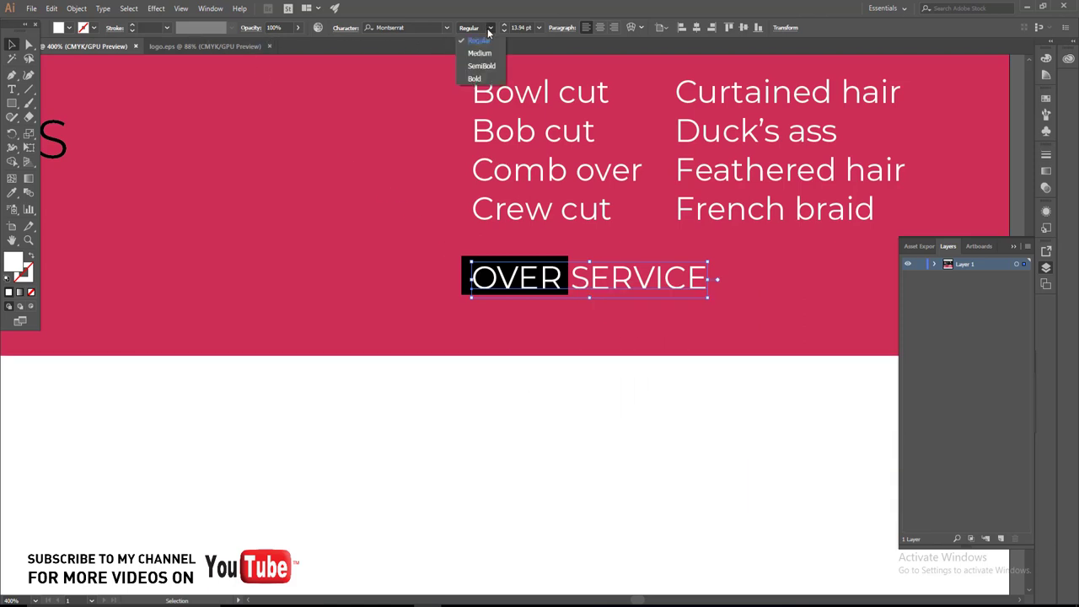
left_click(477, 78)
left_click(557, 373)
Step: Paste a copy of the box in back, stretch it over SERVICE, and fill it white
left_click(561, 285)
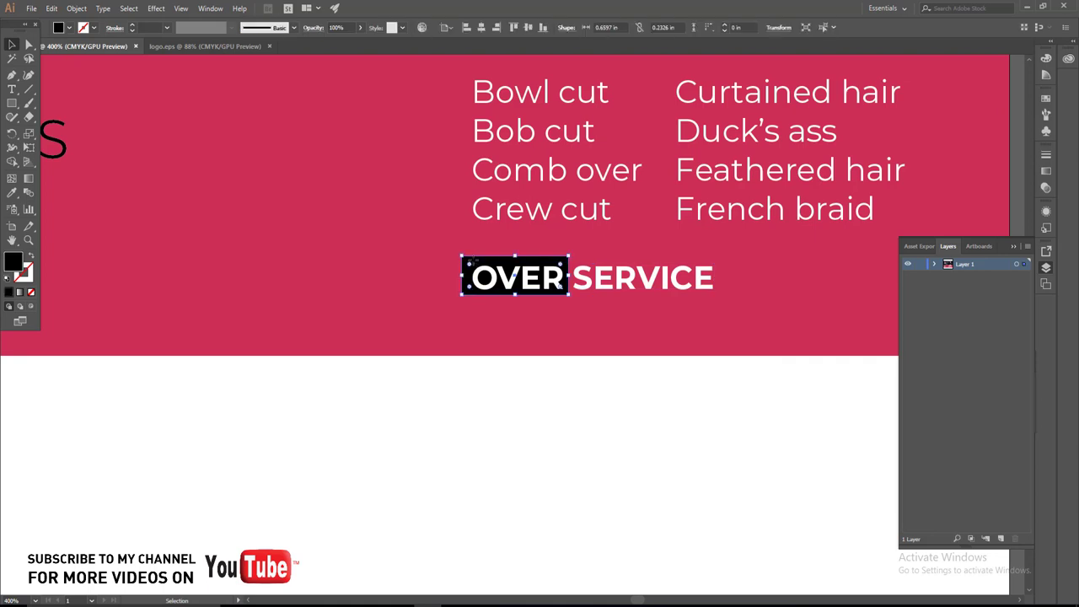
left_click(51, 9)
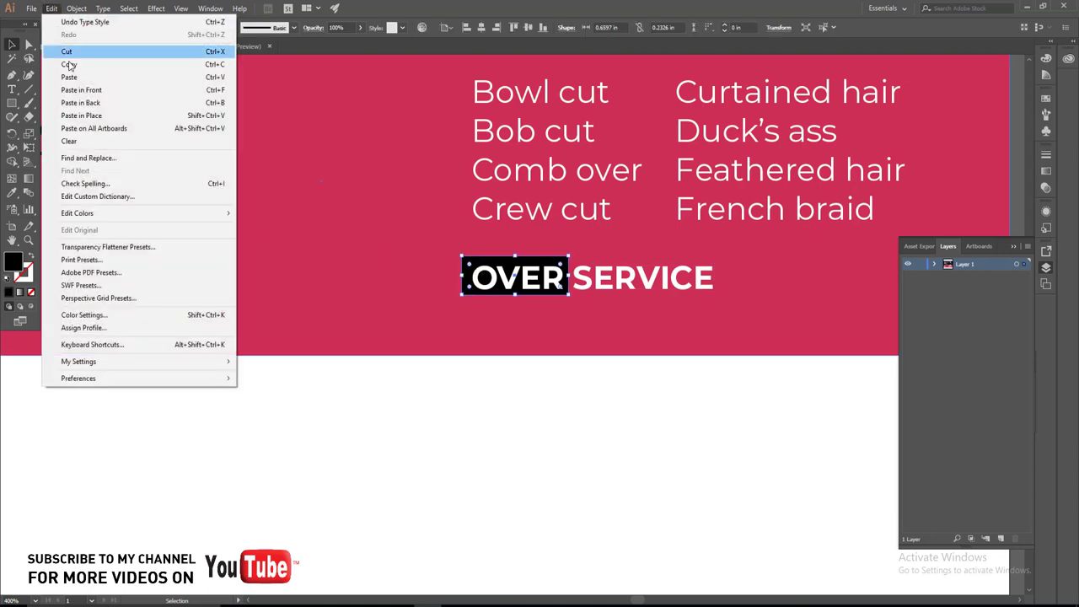
left_click(70, 66)
left_click(52, 9)
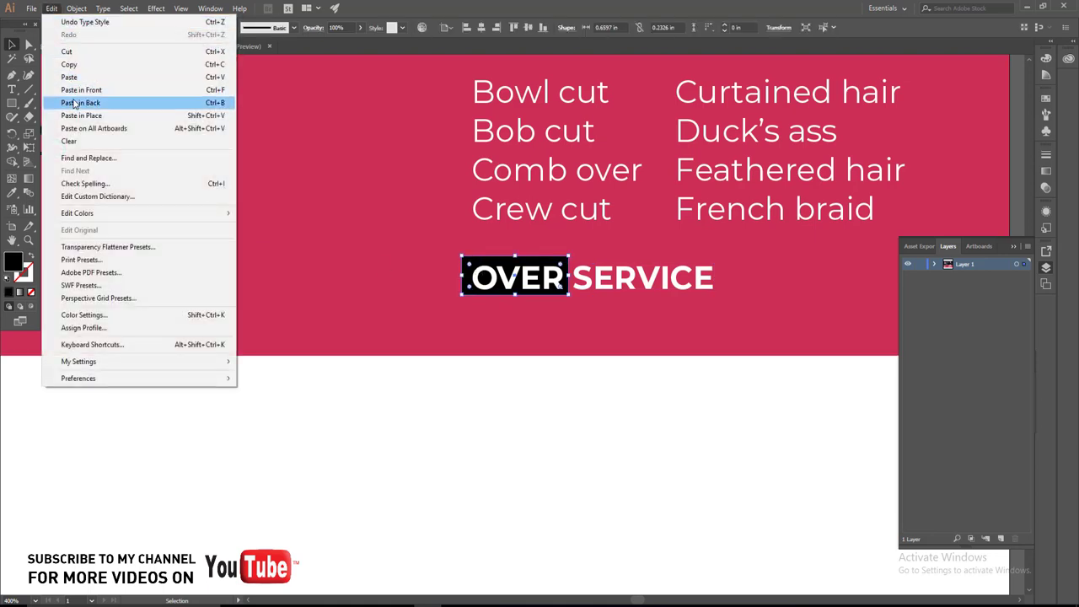
left_click(78, 103)
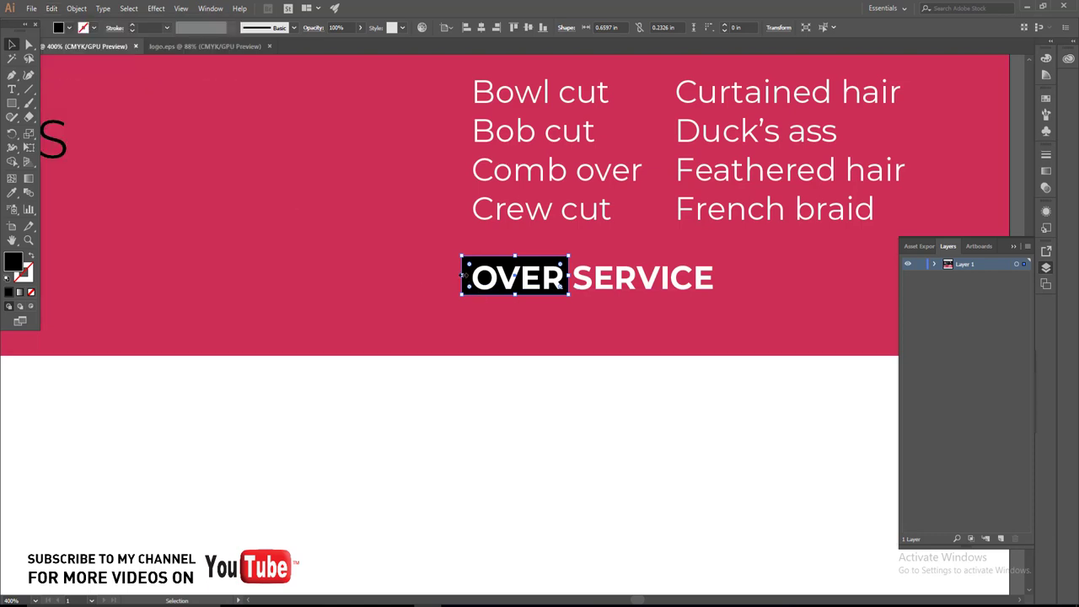
left_click_drag(462, 275, 719, 289)
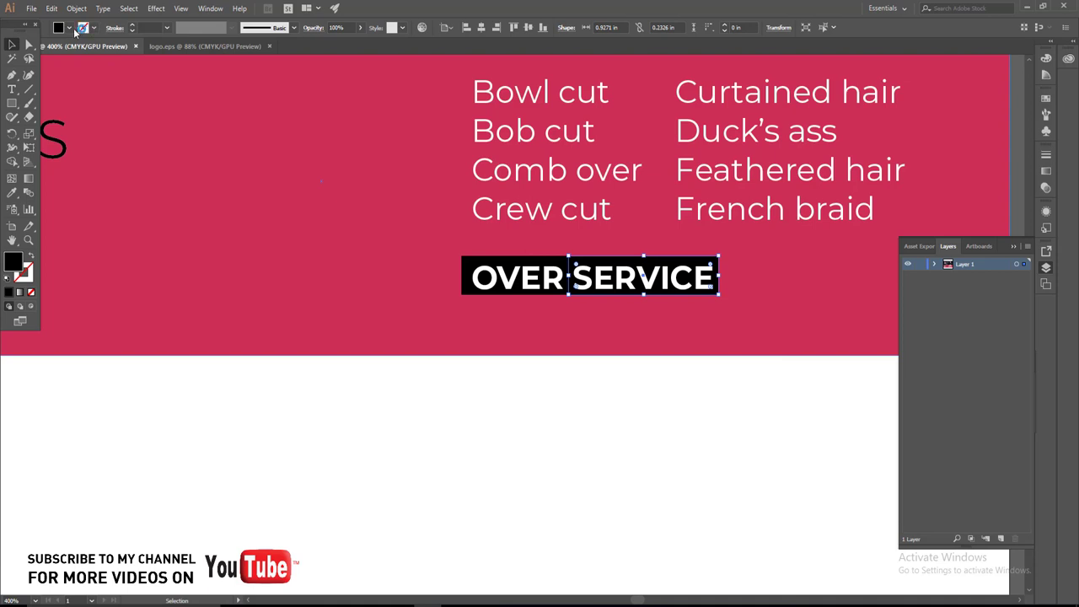
left_click(70, 28)
left_click(24, 47)
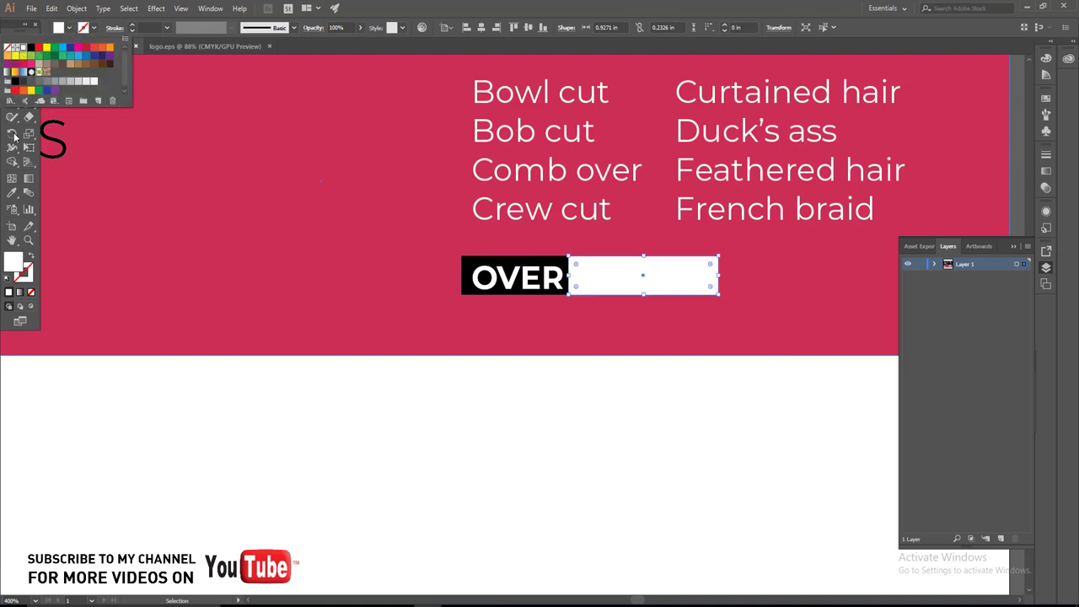
left_click(69, 28)
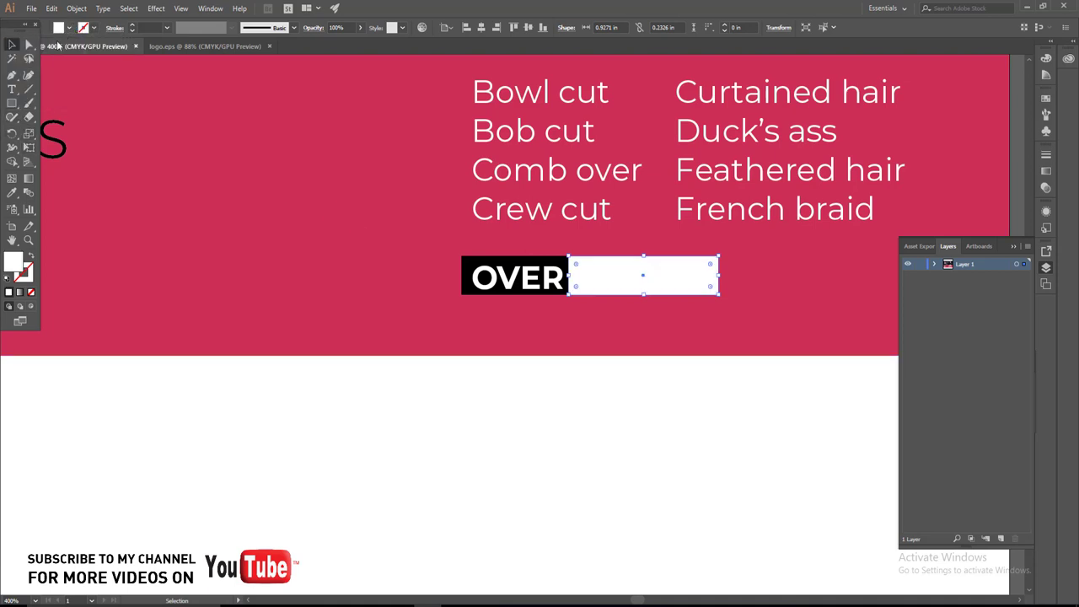
Step: Colour the word SERVICE black
left_click(12, 89)
left_click(575, 271)
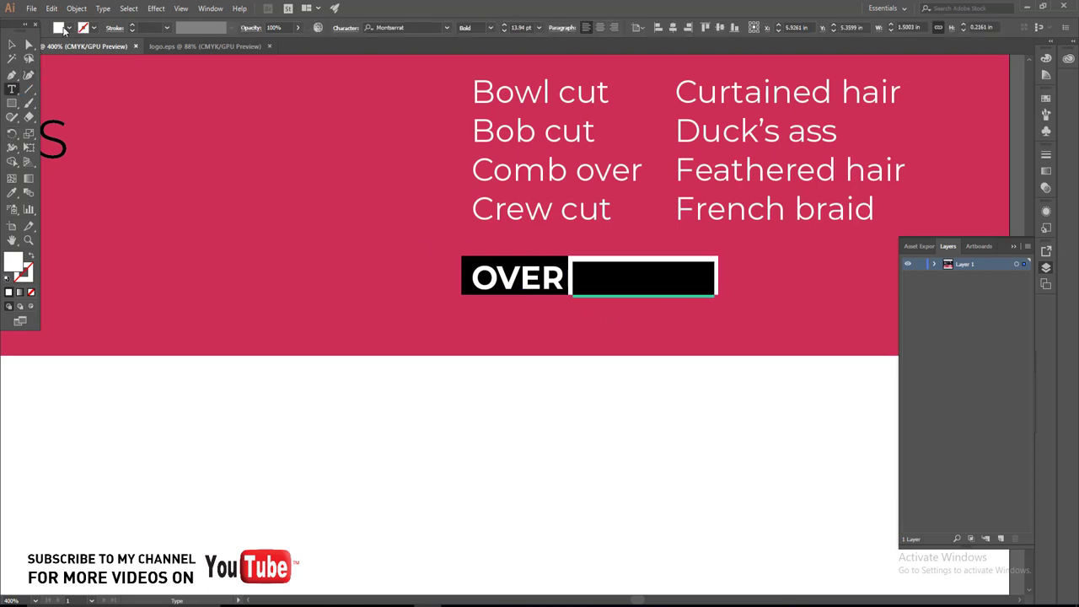
left_click(66, 29)
left_click(31, 48)
left_click(69, 28)
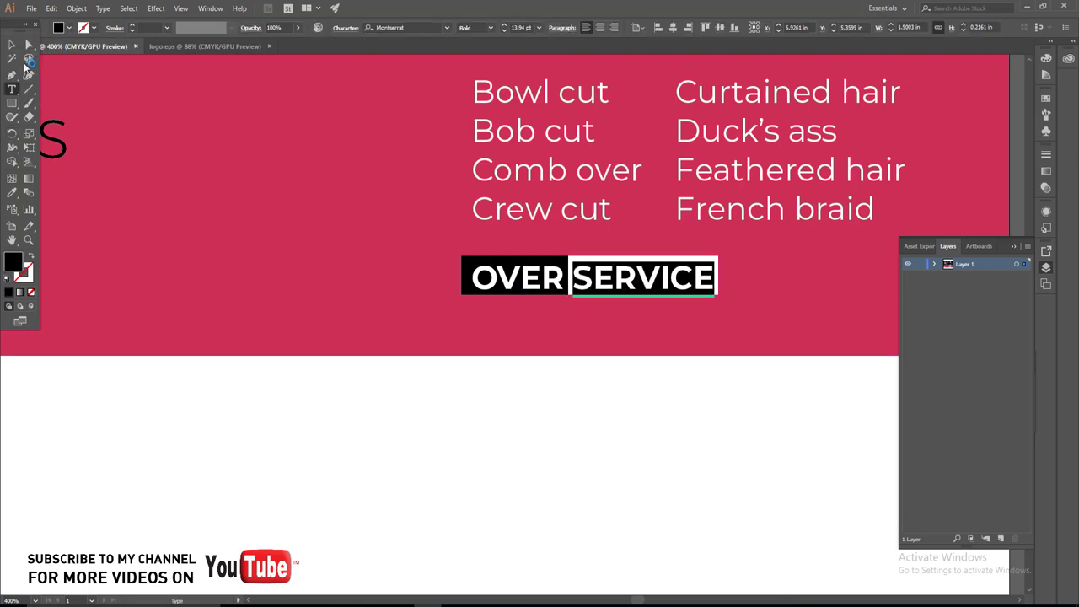
key("Escape")
left_click(484, 411)
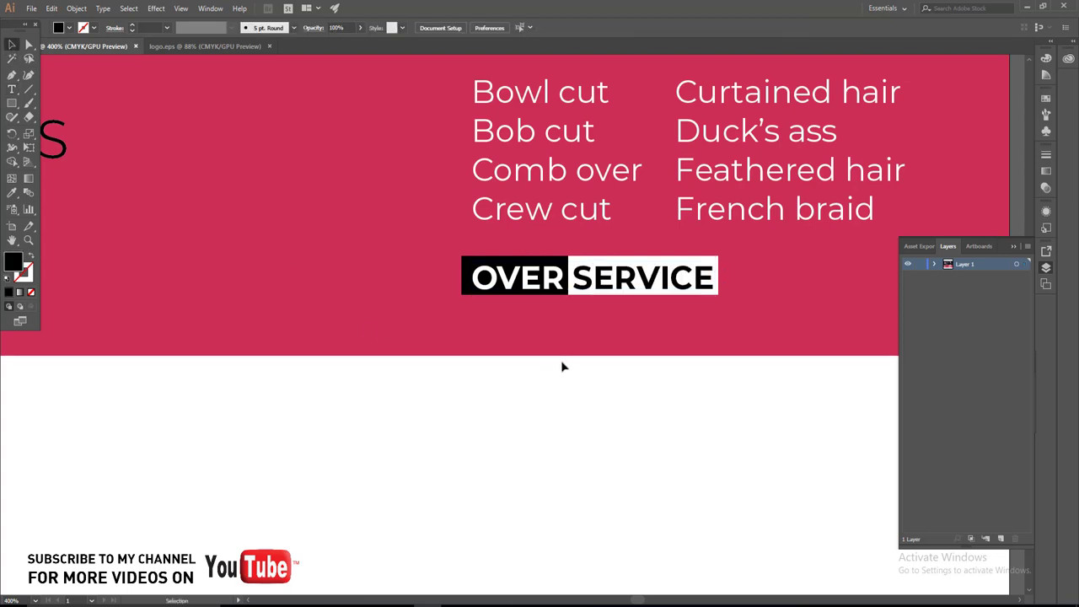
scroll(590, 325, "up", 1)
Step: Group the OVER SERVICE text and its two boxes
scroll(585, 314, "up", 1)
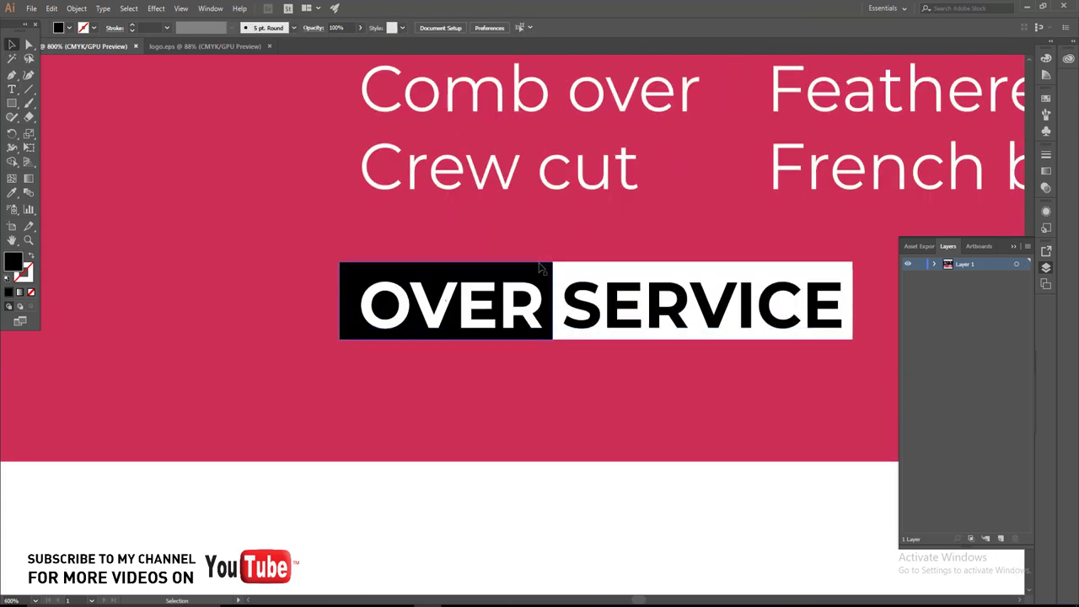
left_click(540, 264)
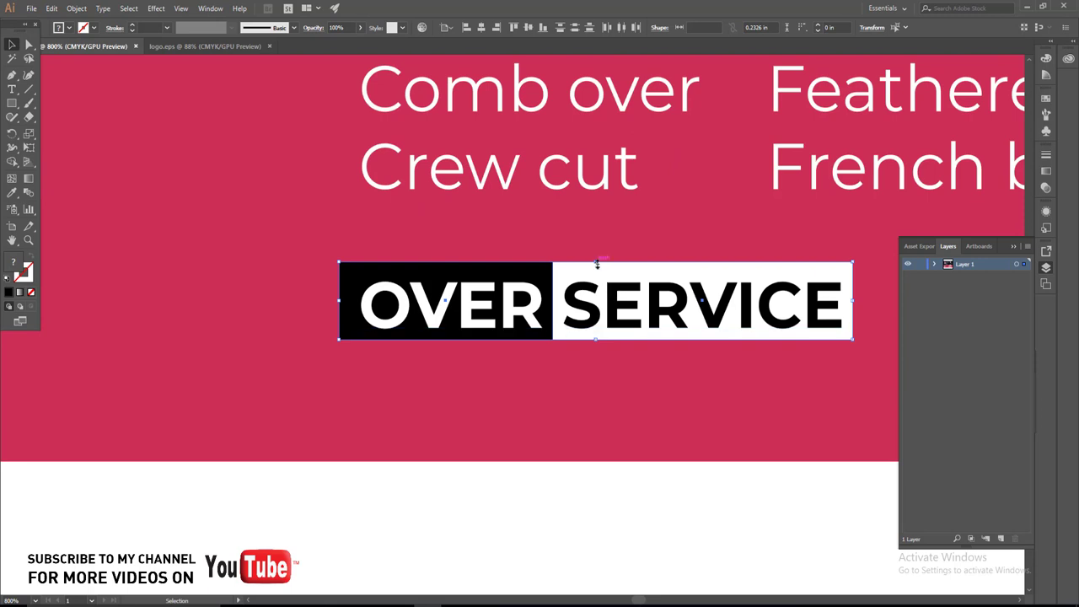
scroll(588, 336, "down", 1)
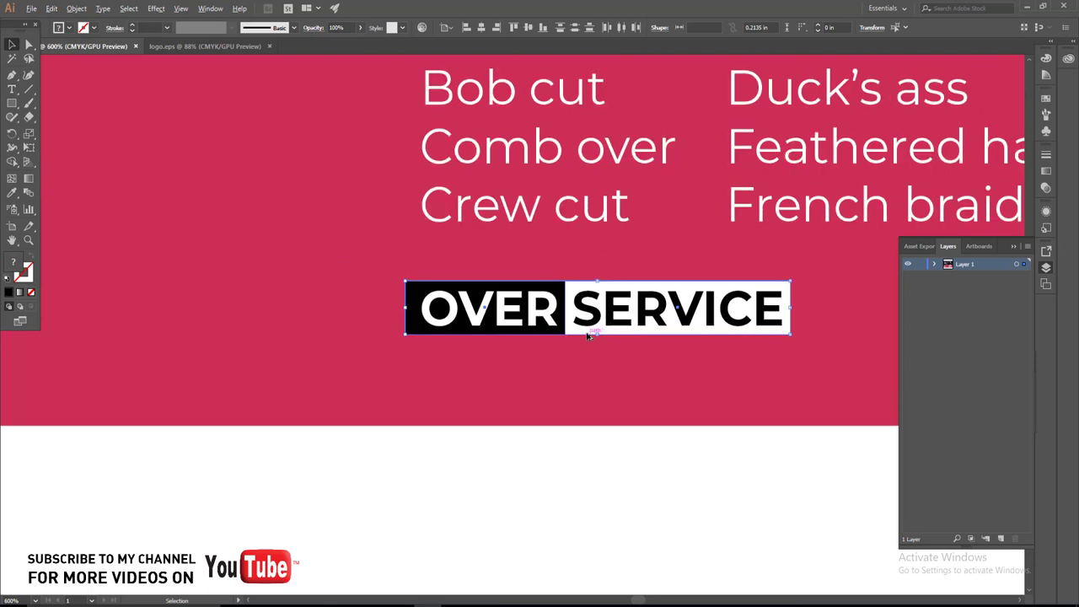
left_click(537, 331)
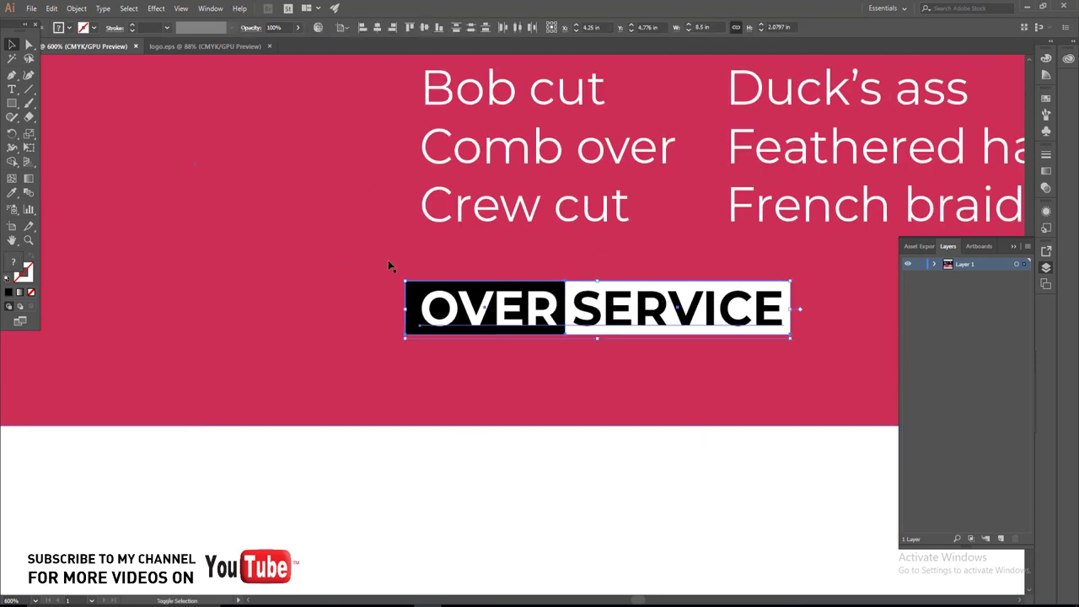
left_click(76, 8)
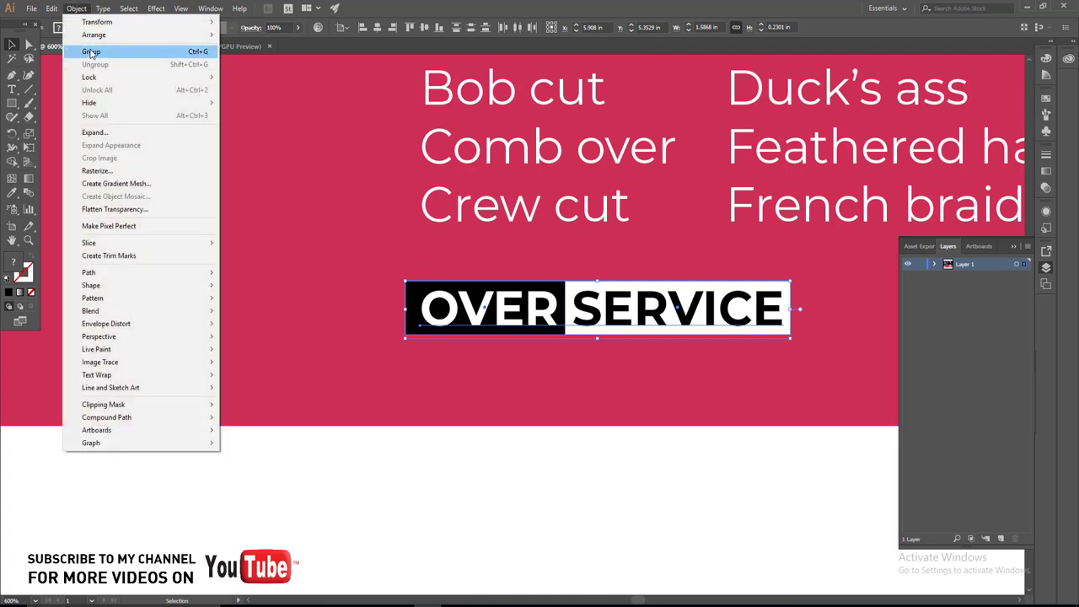
left_click(91, 53)
Step: Rotate the label 90°, move it left of Bowl cut, and shrink it to the list's height
scroll(402, 346, "down", 2)
right_click(438, 326)
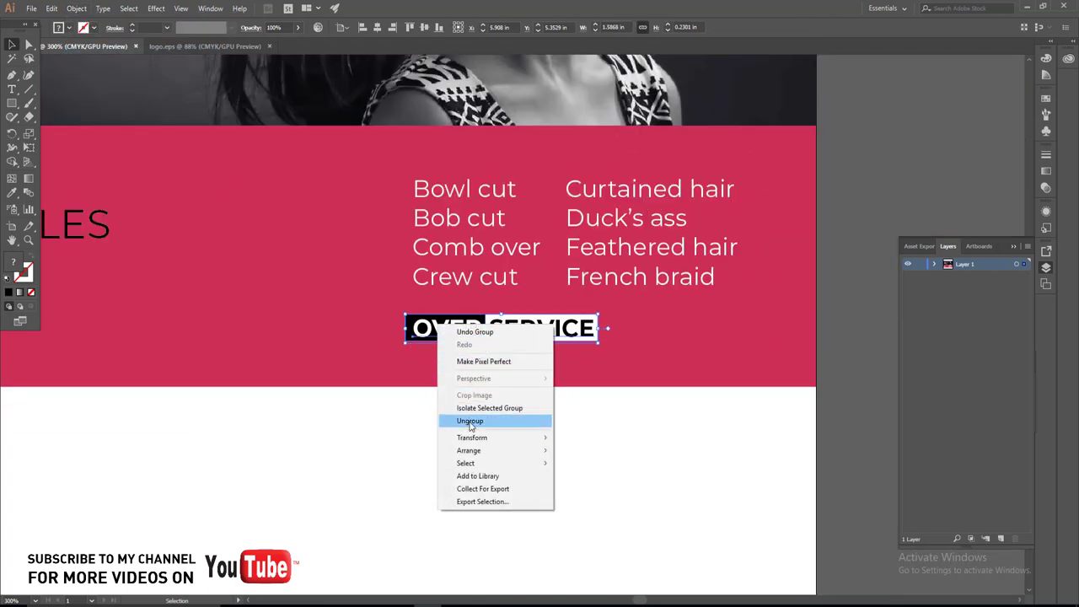
mouse_move(472, 437)
left_click(580, 468)
type("90")
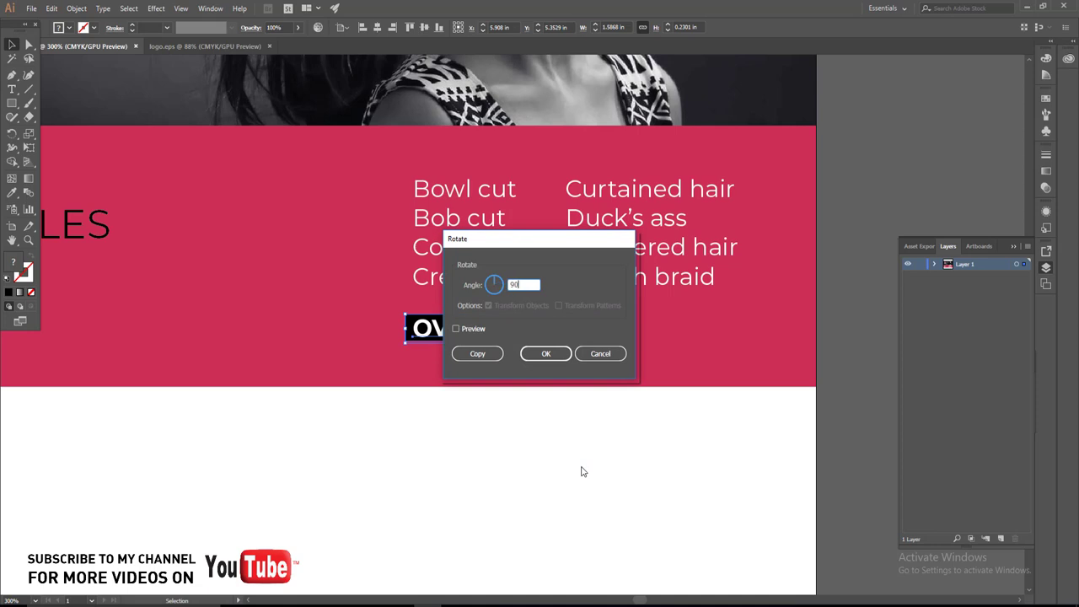
key("Return")
left_click_drag(508, 372, 391, 322)
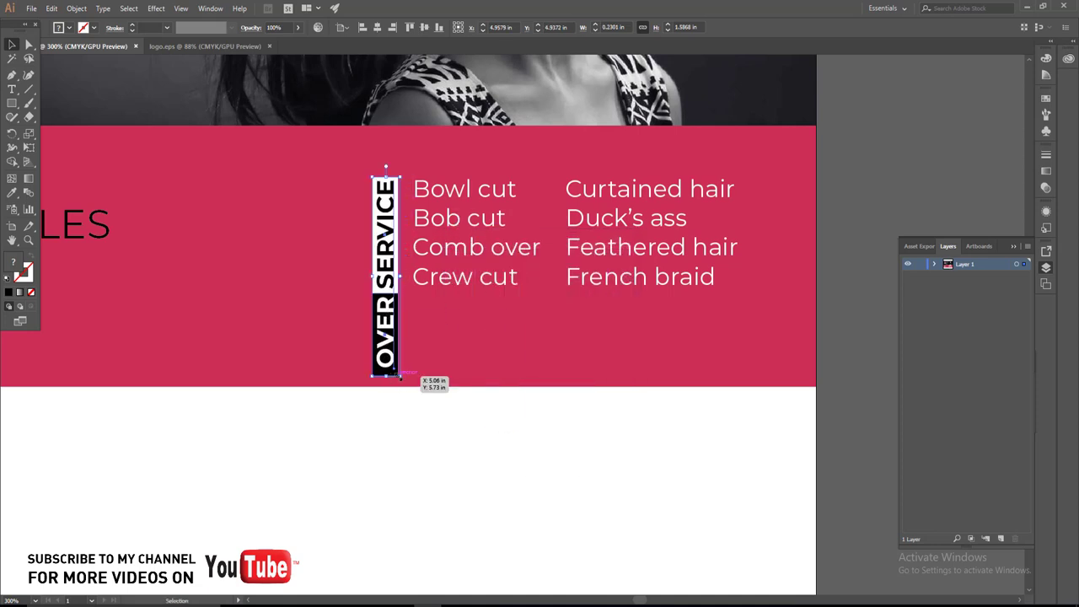
mouse_move(397, 377)
left_mouse_down()
mouse_move(378, 221)
mouse_move(428, 290)
left_mouse_up()
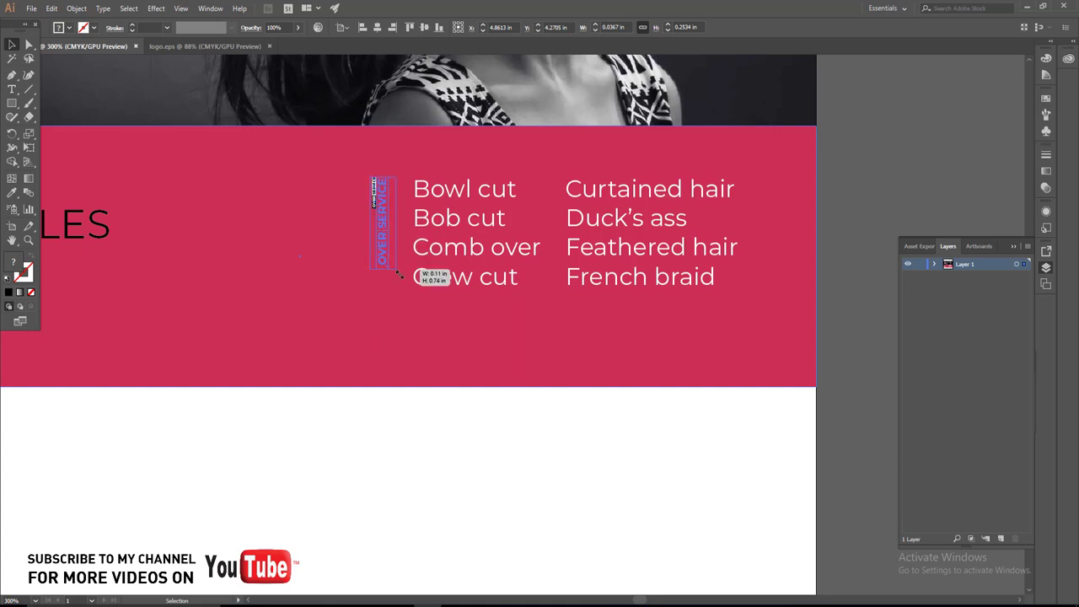
left_click(429, 412)
scroll(470, 326, "up", 2)
Step: Scale up the hairstyle list and OVER SERVICE label together
left_click(506, 330)
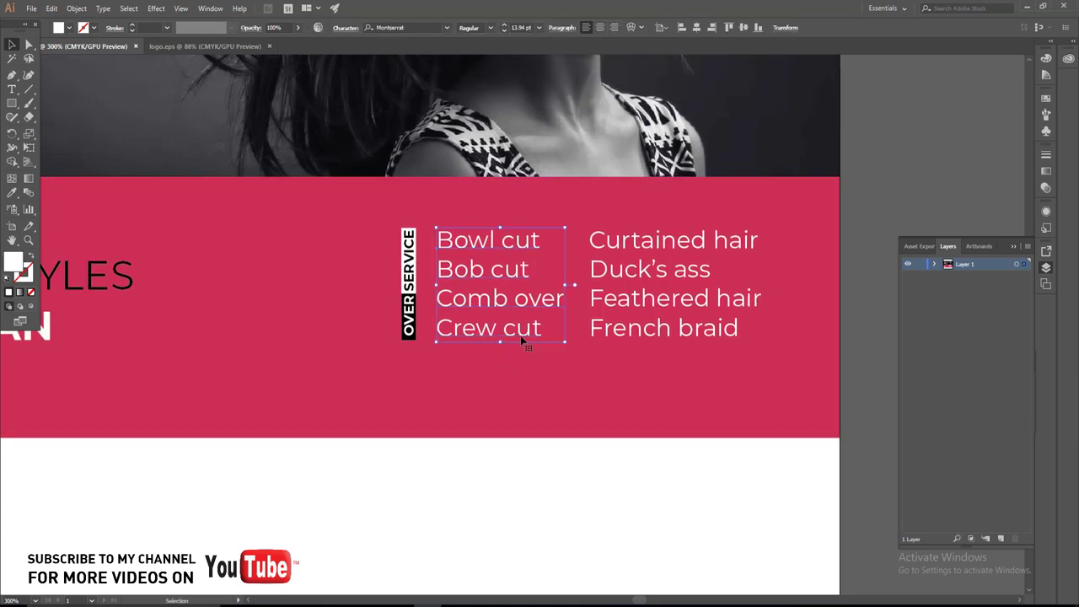
left_click(408, 332, "shift")
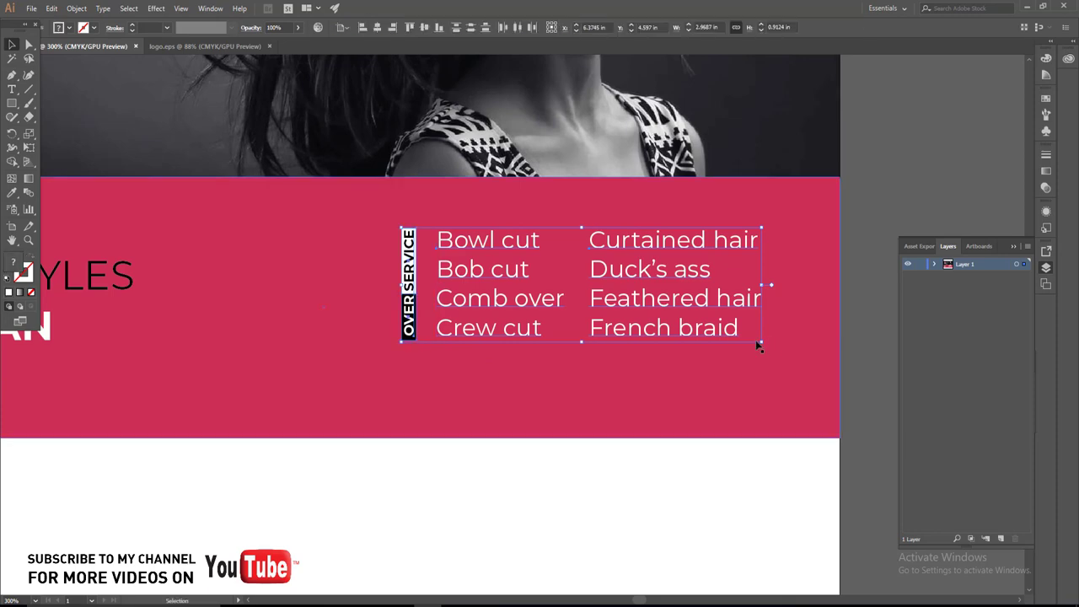
left_click_drag(760, 343, 816, 360)
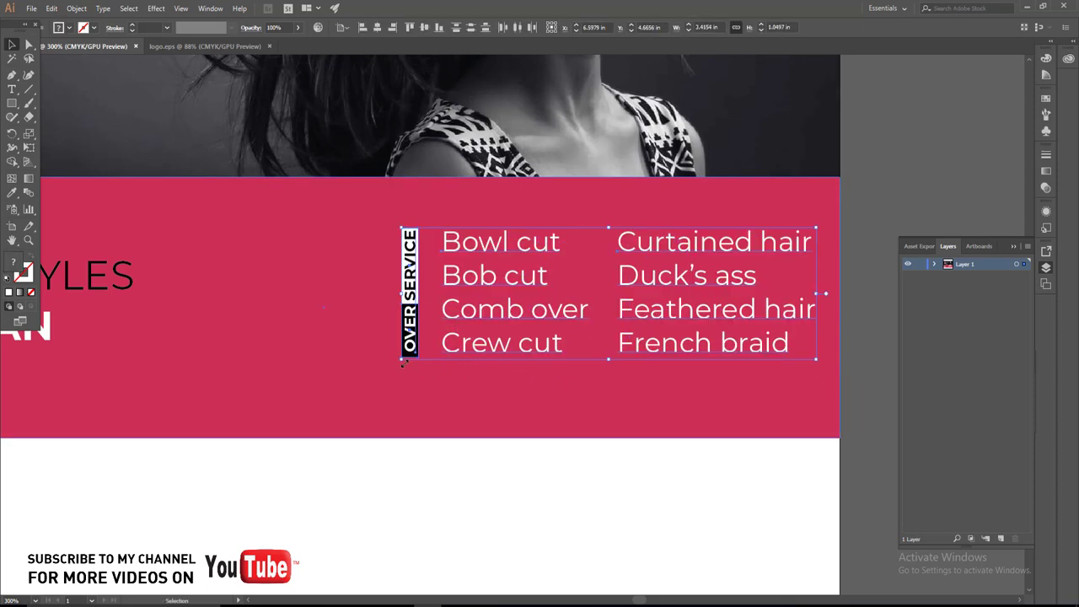
left_click_drag(400, 362, 344, 377)
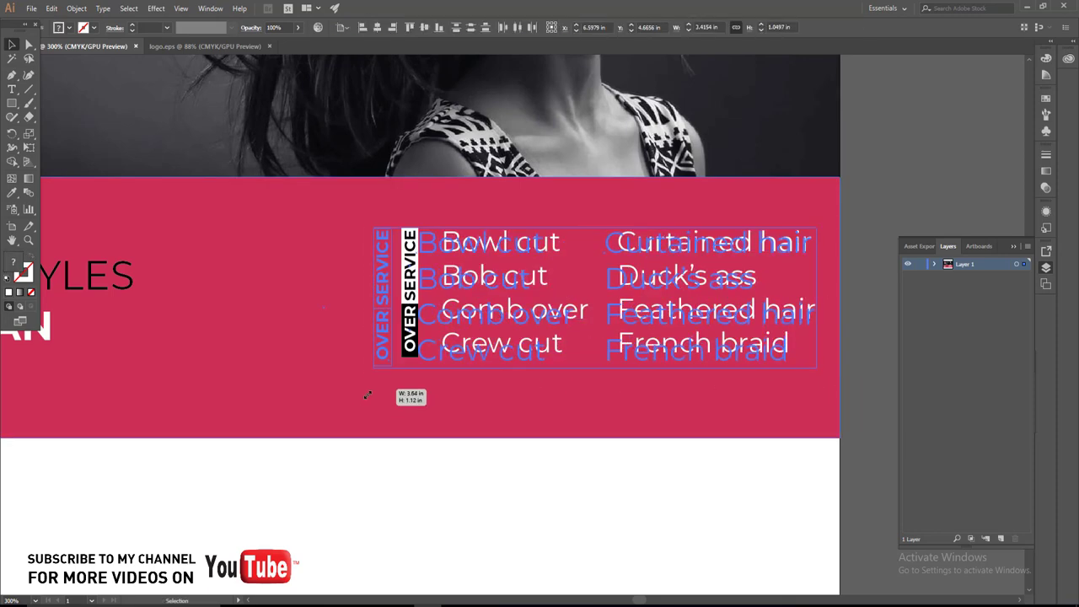
left_click(530, 472)
Step: Move the right hairstyle column closer to the left, then nudge both columns right
left_click(501, 334)
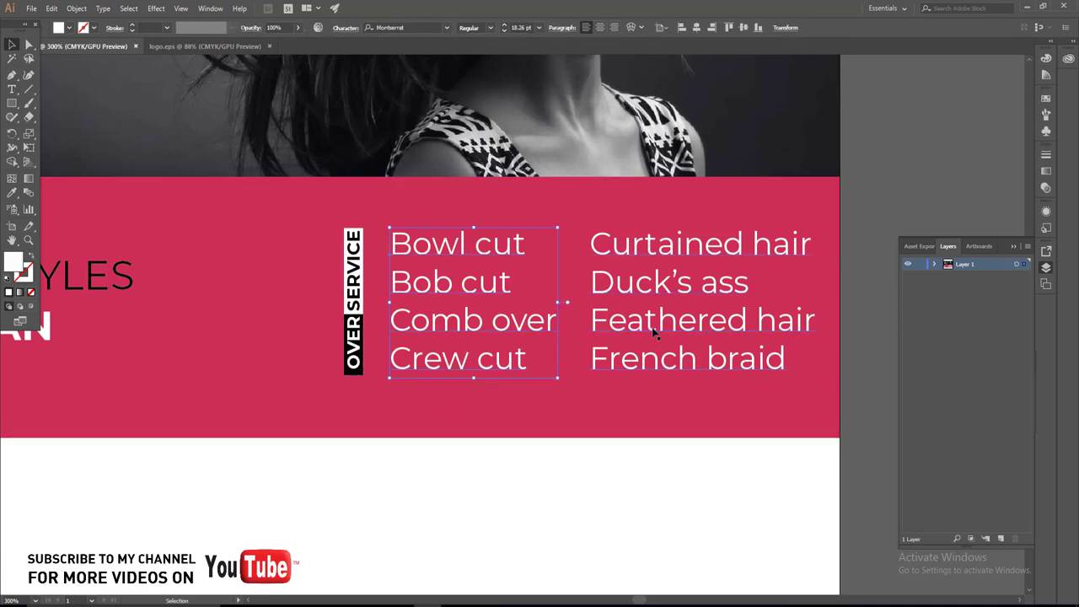
left_click_drag(656, 335, 565, 332)
left_click(549, 323, "shift")
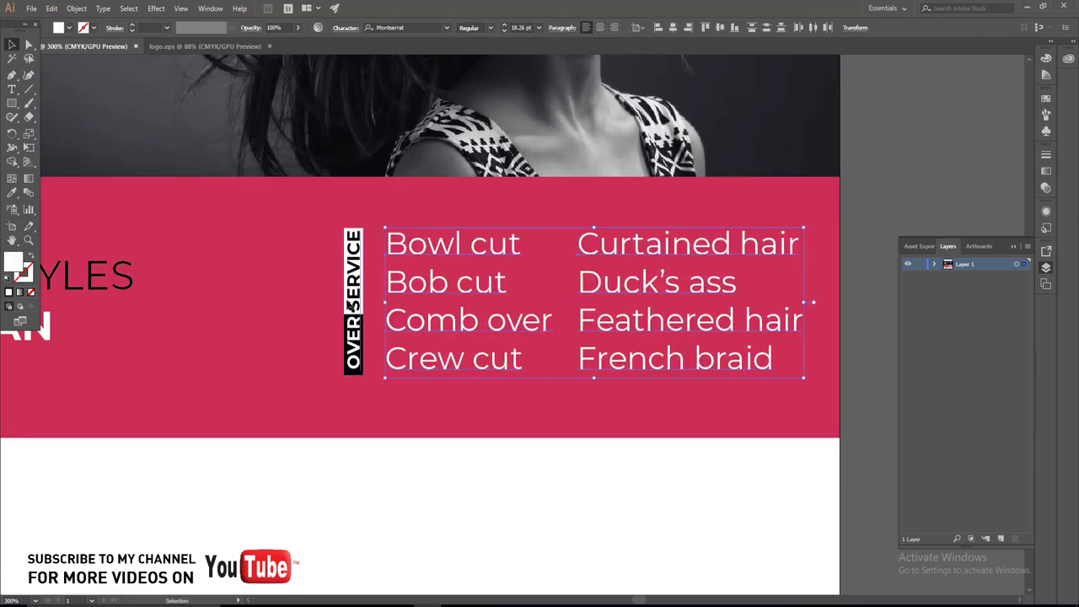
left_click_drag(352, 306, 366, 305)
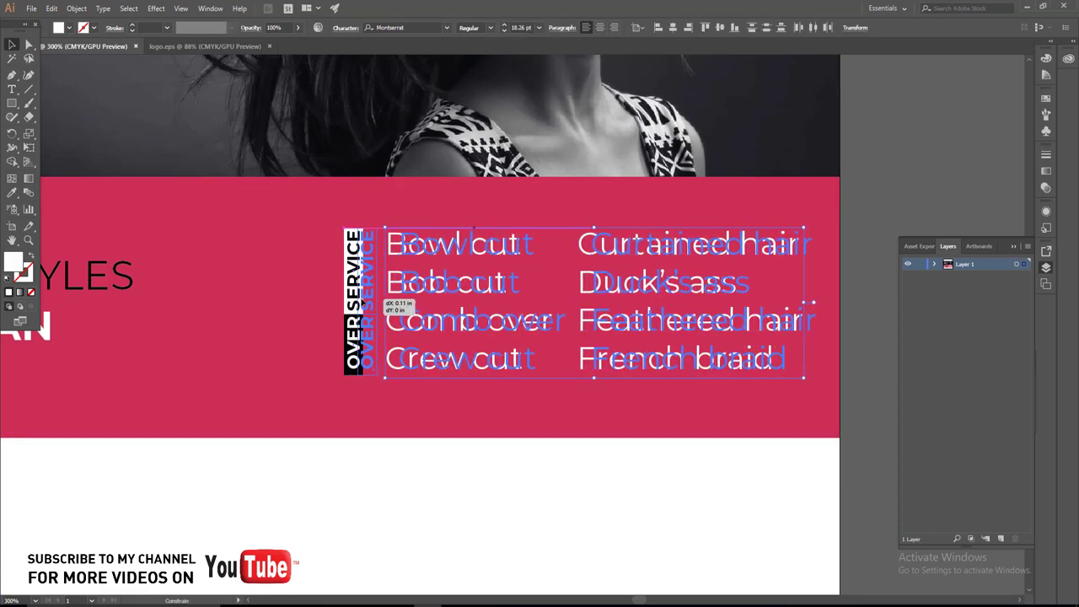
left_click(390, 467)
scroll(415, 436, "down", 1)
scroll(405, 413, "down", 1)
scroll(374, 373, "up", 1)
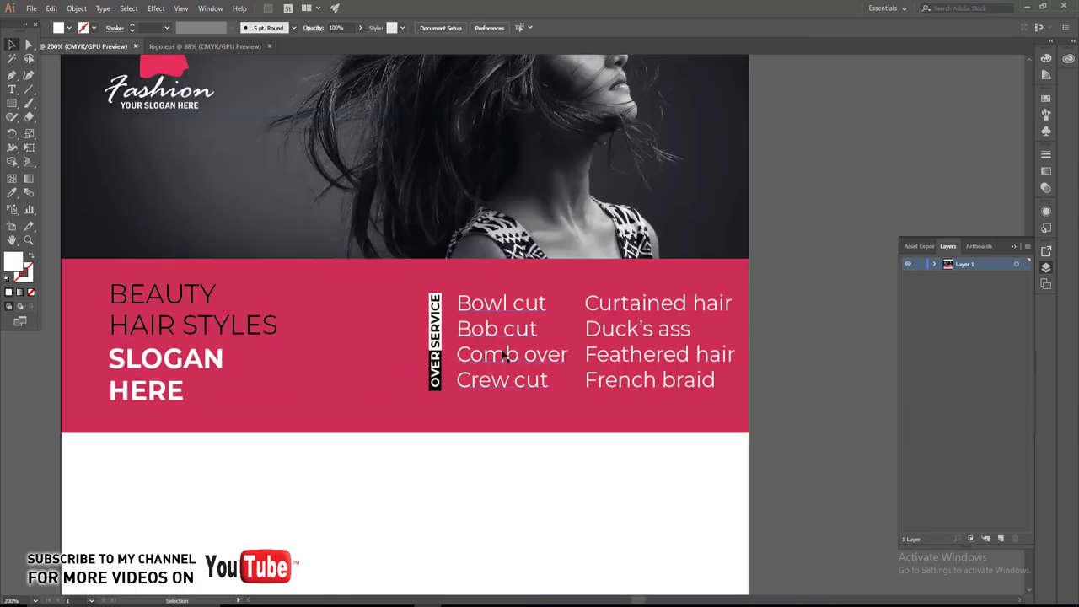
Step: Copy HAIR STYLES into the pink band and retype it as 'OPEN EVERYDAY 10AM-10PM'
left_click_drag(202, 331, 354, 364)
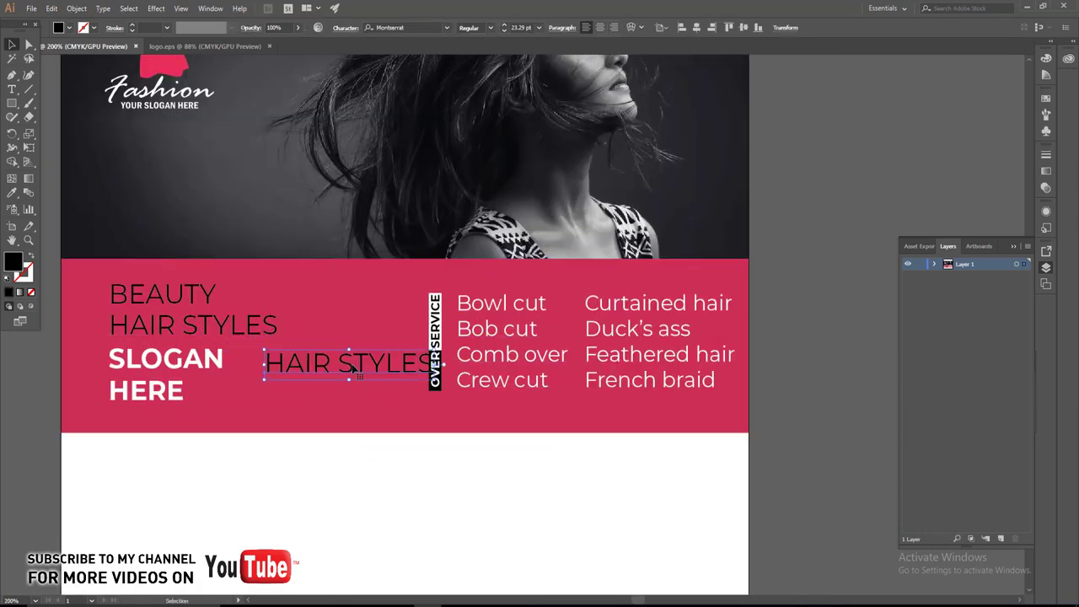
double_click(351, 361)
key("ctrl+a")
type("O")
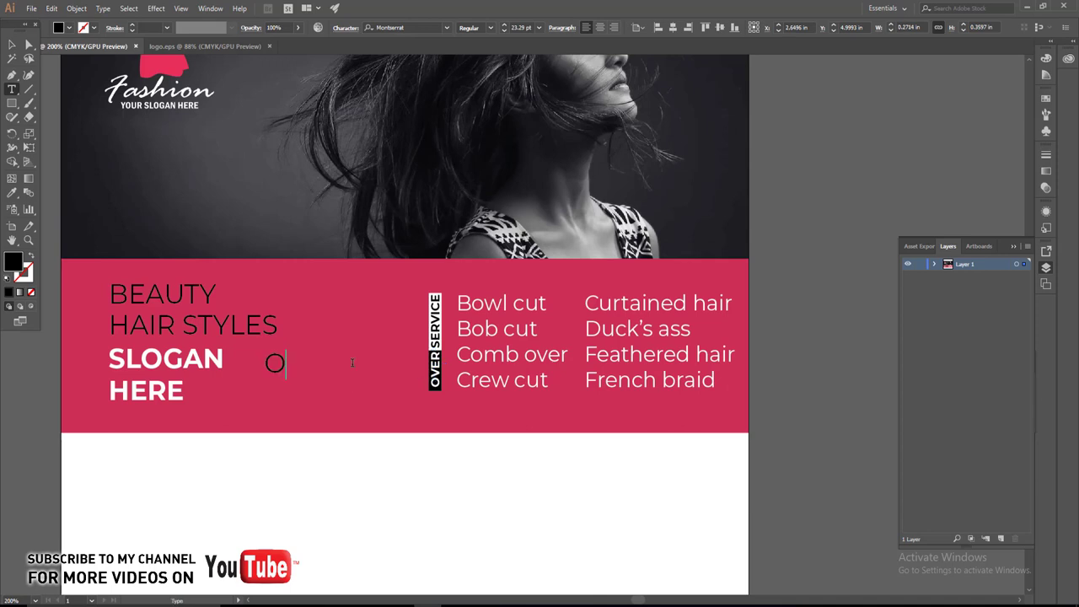
type("PEN EVERY")
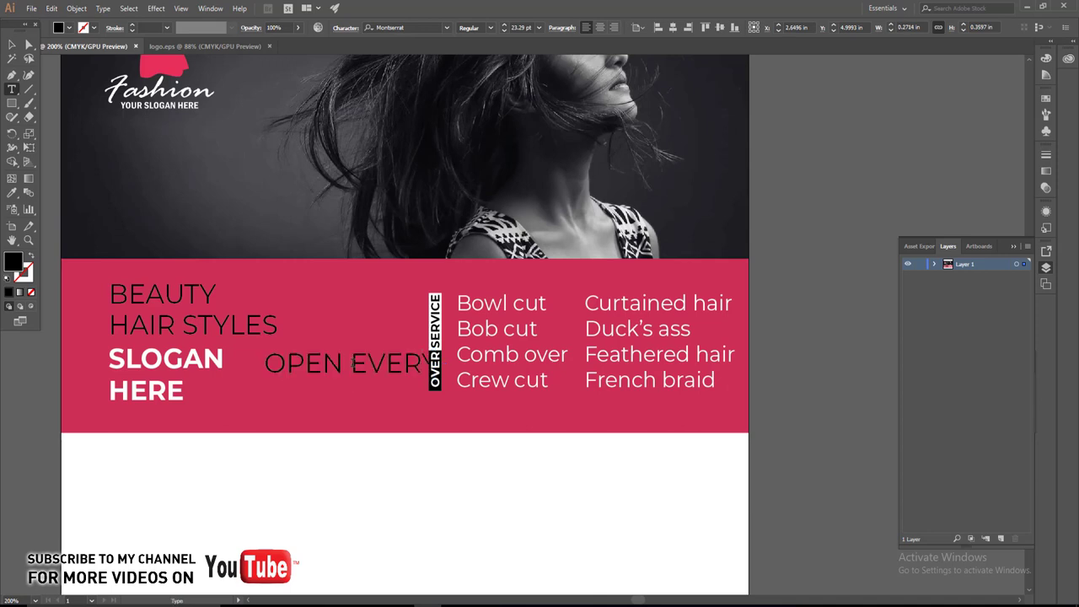
type(" DAY")
key("BackSpace")
key("BackSpace")
key("BackSpace")
type("DAY 10AM-10PM")
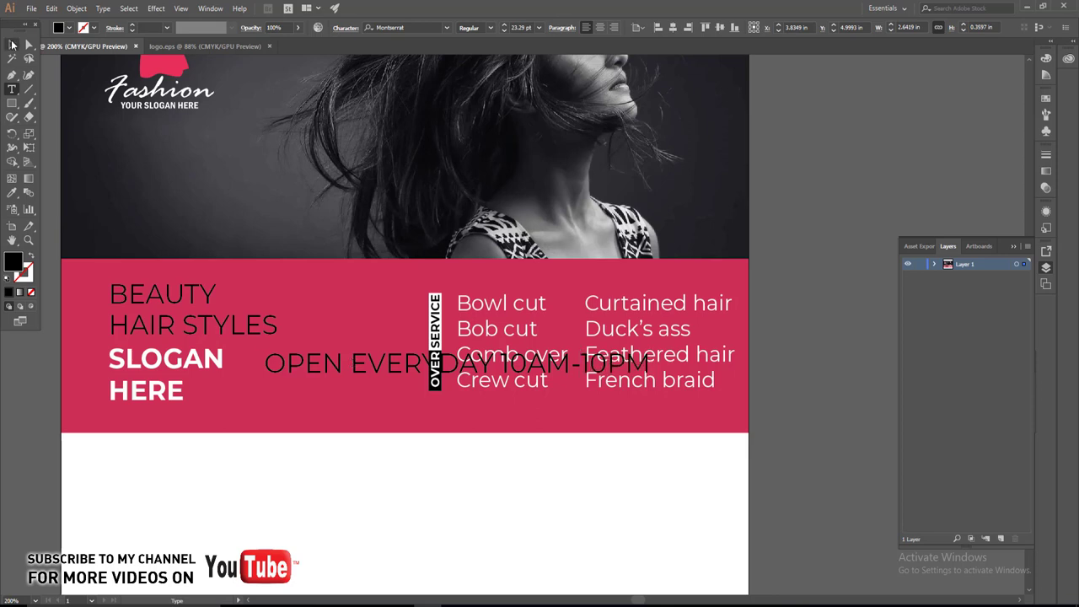
left_click(11, 43)
left_click(319, 356)
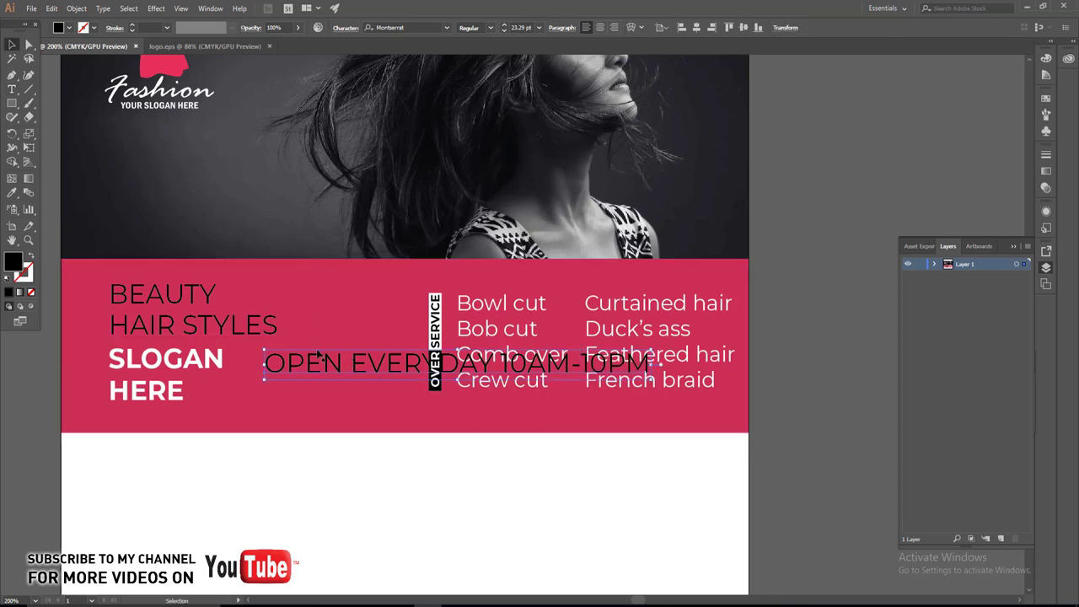
Step: Rotate the opening-hours text 90° and shrink it beside the OVER SERVICE label
right_click(361, 345)
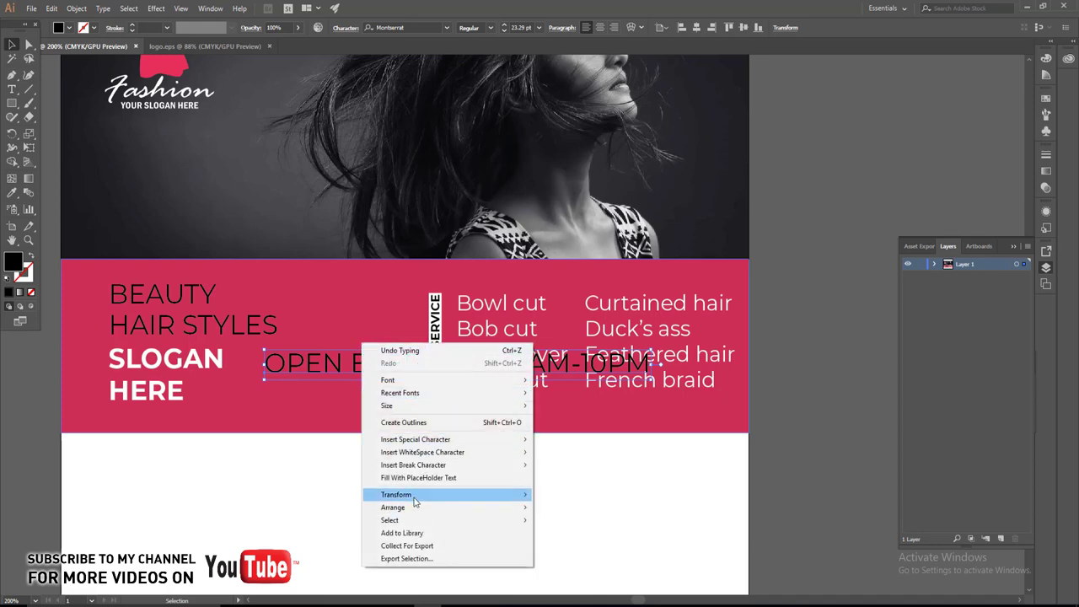
mouse_move(397, 495)
left_click(547, 526)
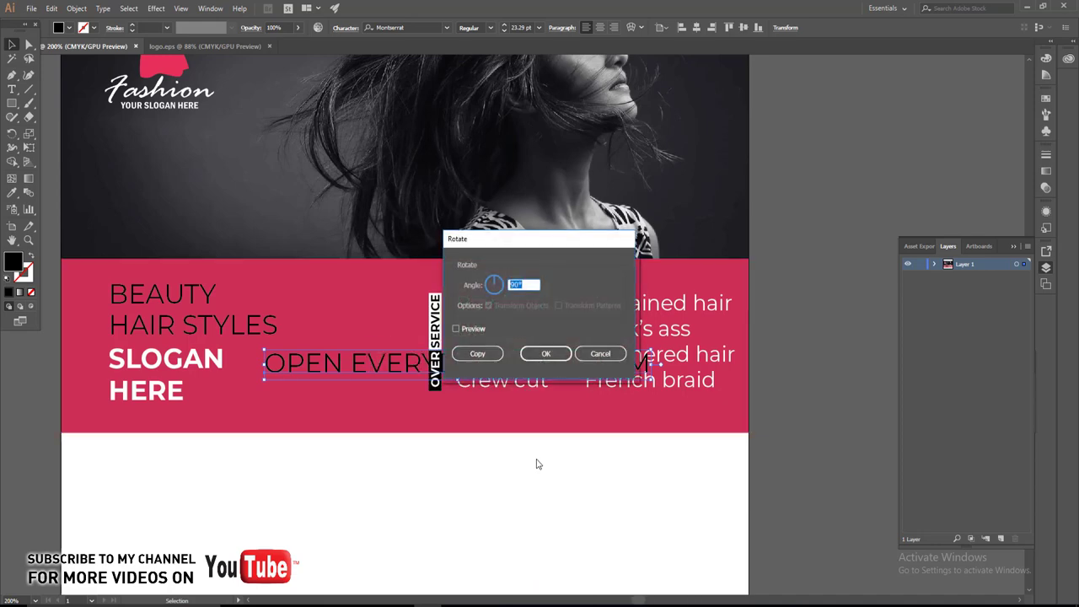
key("Return")
scroll(298, 147, "up", 3)
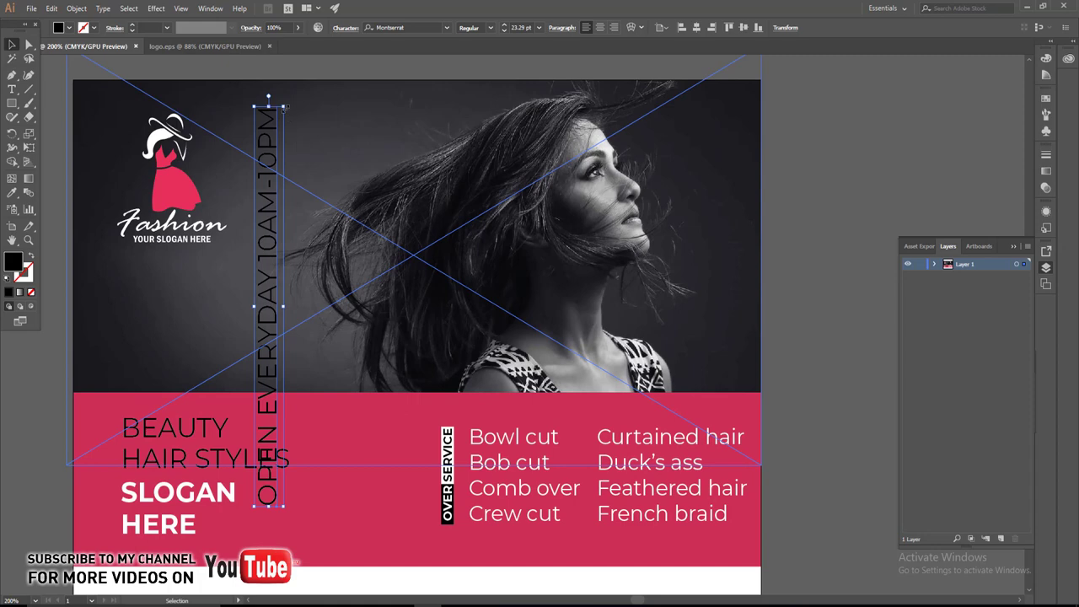
mouse_move(283, 107)
left_mouse_down()
mouse_move(258, 424)
mouse_move(430, 439)
left_mouse_up()
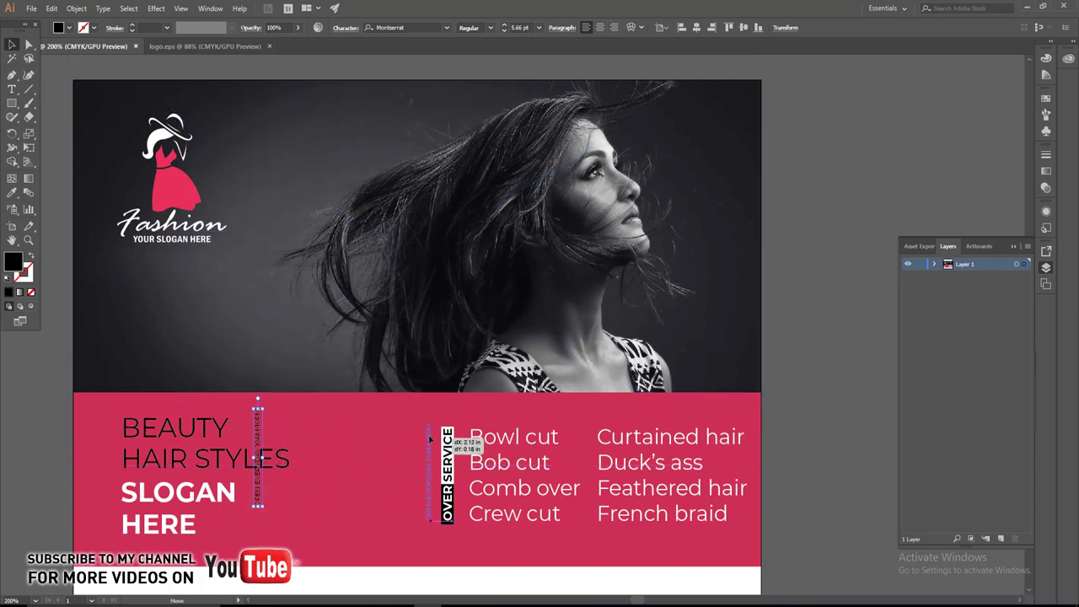
scroll(430, 442, "up", 2)
scroll(422, 387, "up", 1)
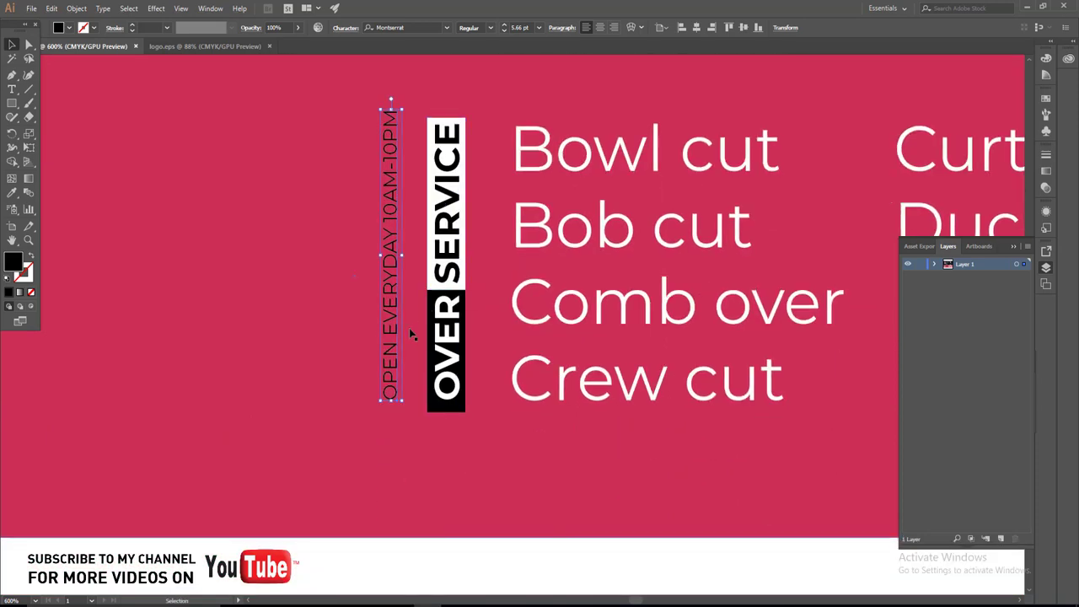
Step: Resize the vertical hours text to the label's height and make it bold
left_click_drag(403, 405, 410, 502)
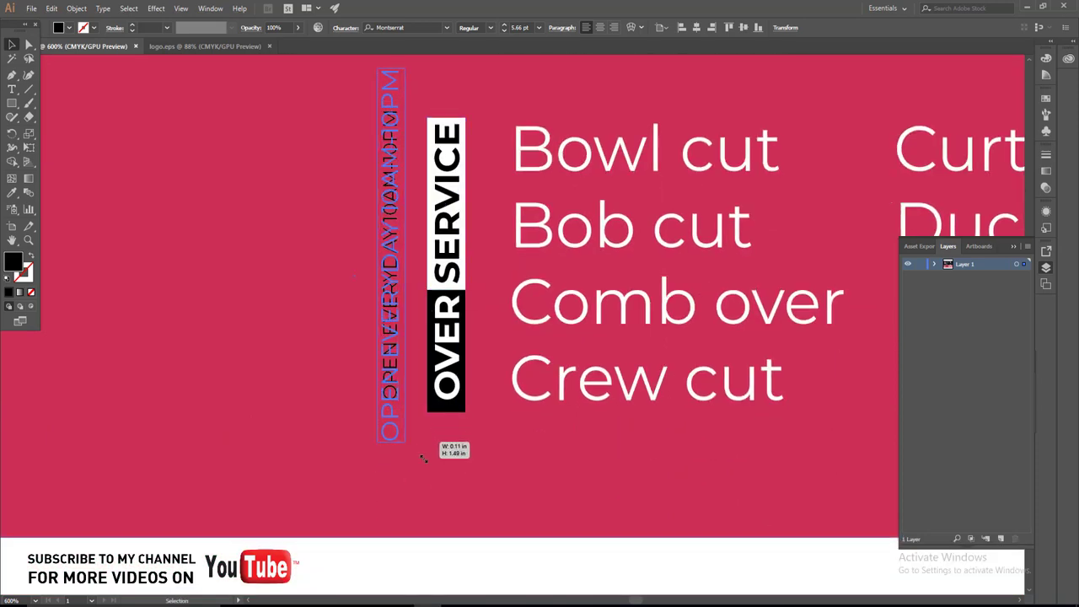
left_click_drag(387, 310, 509, 403)
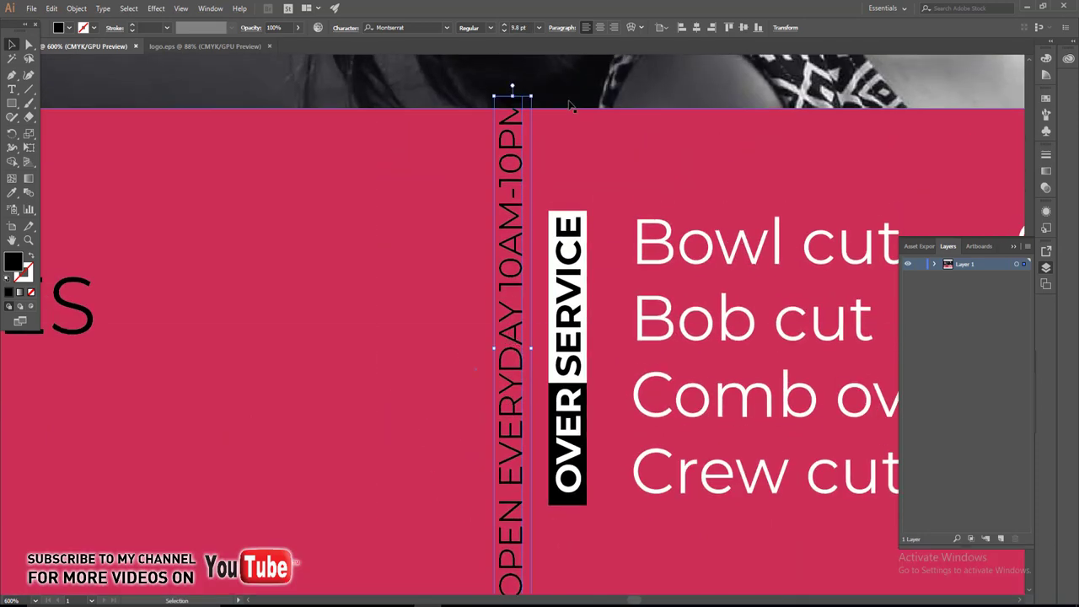
mouse_move(530, 96)
left_mouse_down()
mouse_move(522, 152)
mouse_move(535, 152)
left_mouse_up()
left_click(489, 27)
left_click(472, 64)
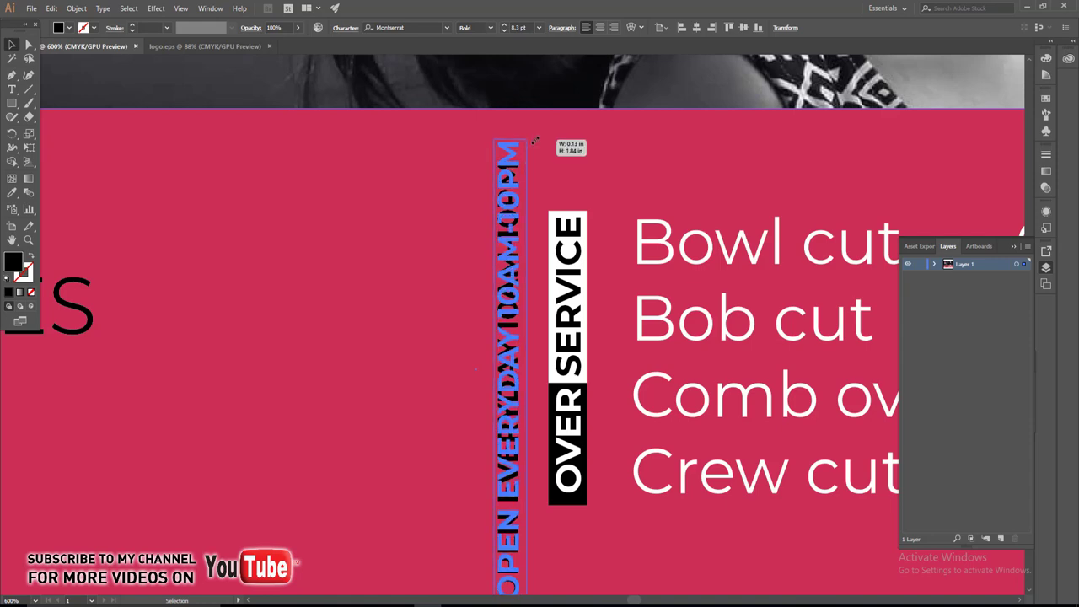
scroll(534, 157, "down", 2)
Step: Group OVER SERVICE with both service lists and nudge the group slightly down
scroll(530, 222, "down", 1)
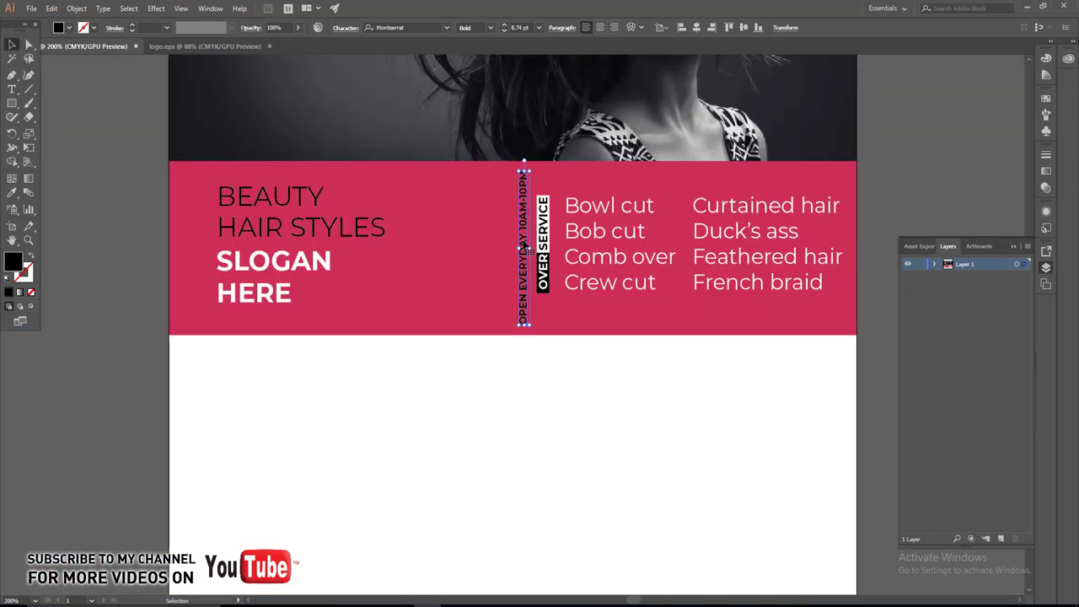
left_click(554, 373)
left_click(544, 283)
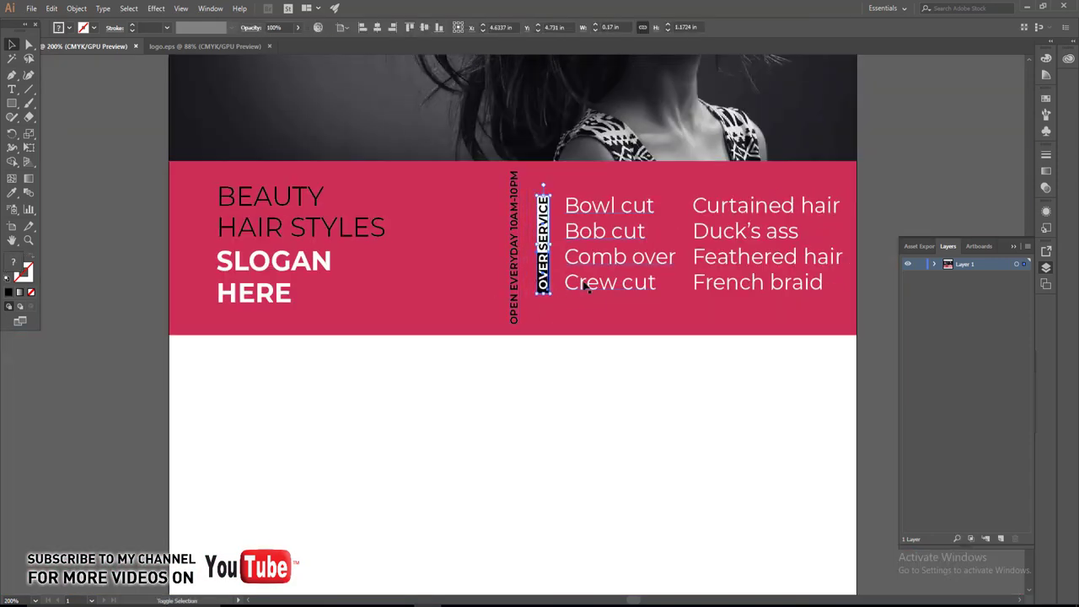
left_click(685, 279, "shift")
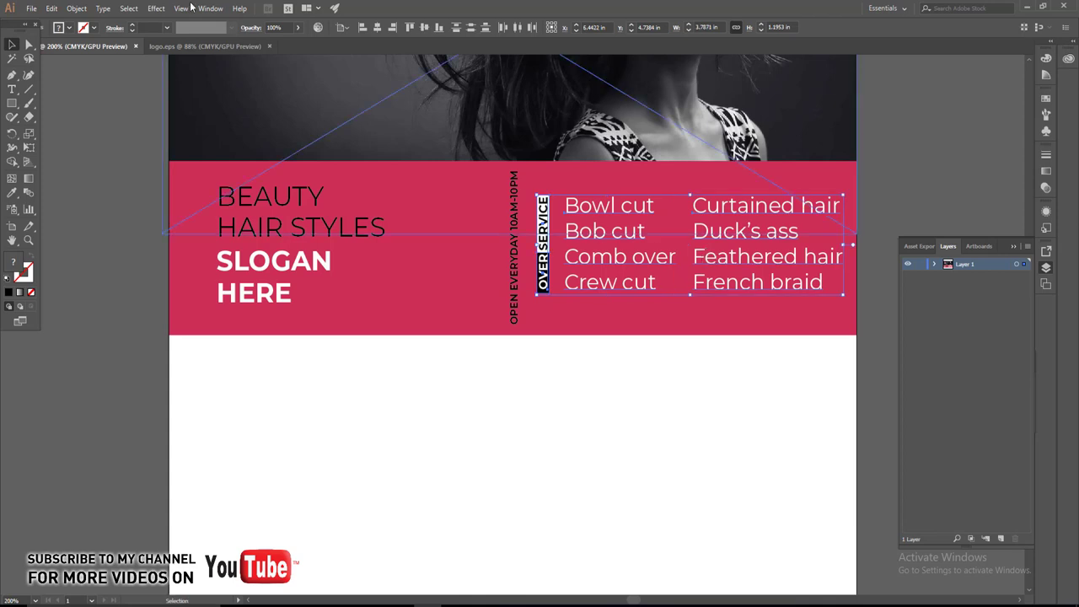
left_click(77, 8)
left_click(93, 50)
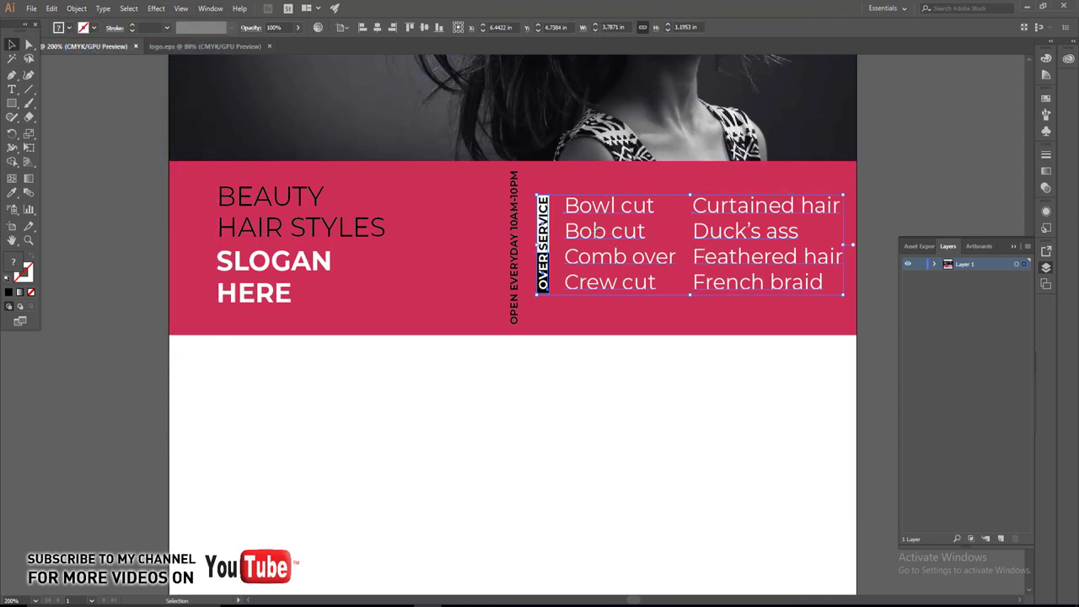
left_click_drag(595, 231, 597, 238)
left_click(598, 361)
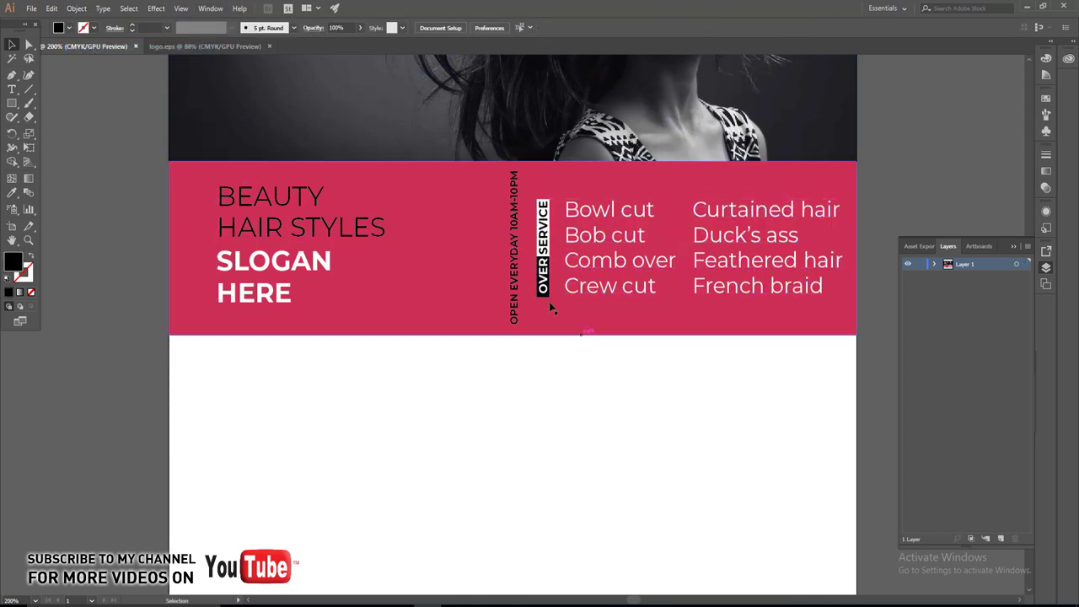
Step: Inside the group, stretch the black OVER SERVICE bar taller
double_click(546, 297)
left_click(546, 294)
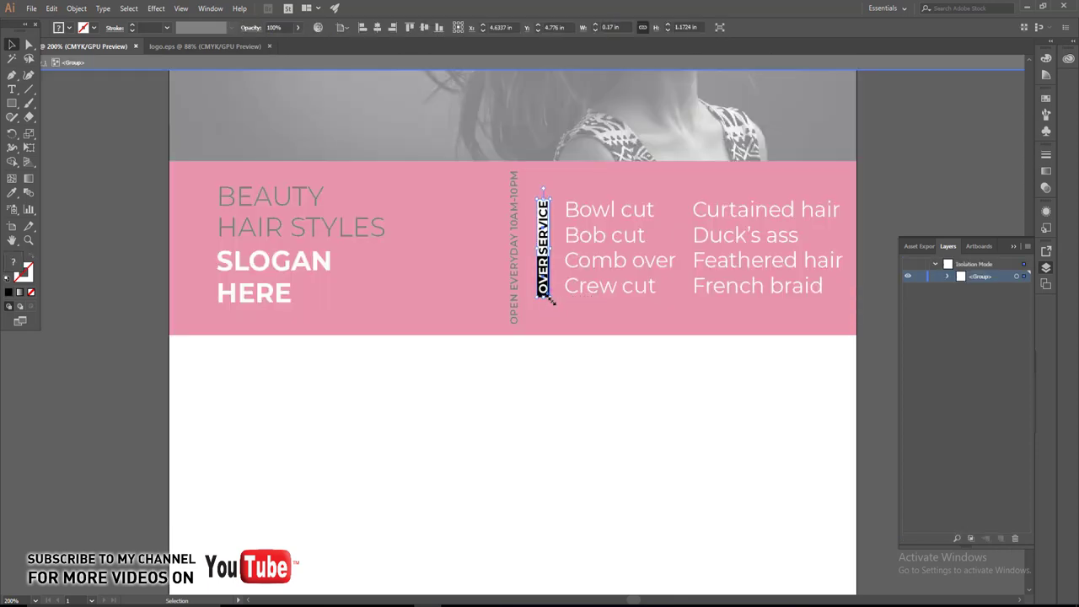
left_click_drag(552, 301, 558, 327)
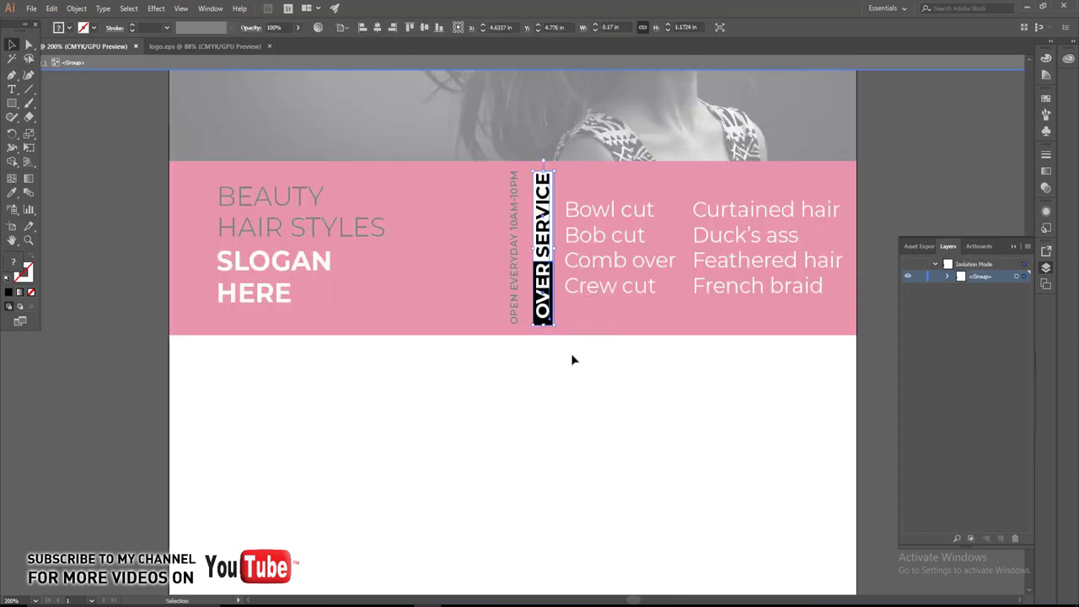
double_click(574, 385)
Step: Make the vertical OPEN EVERYDAY 10AM-10PM text white
left_click(514, 253)
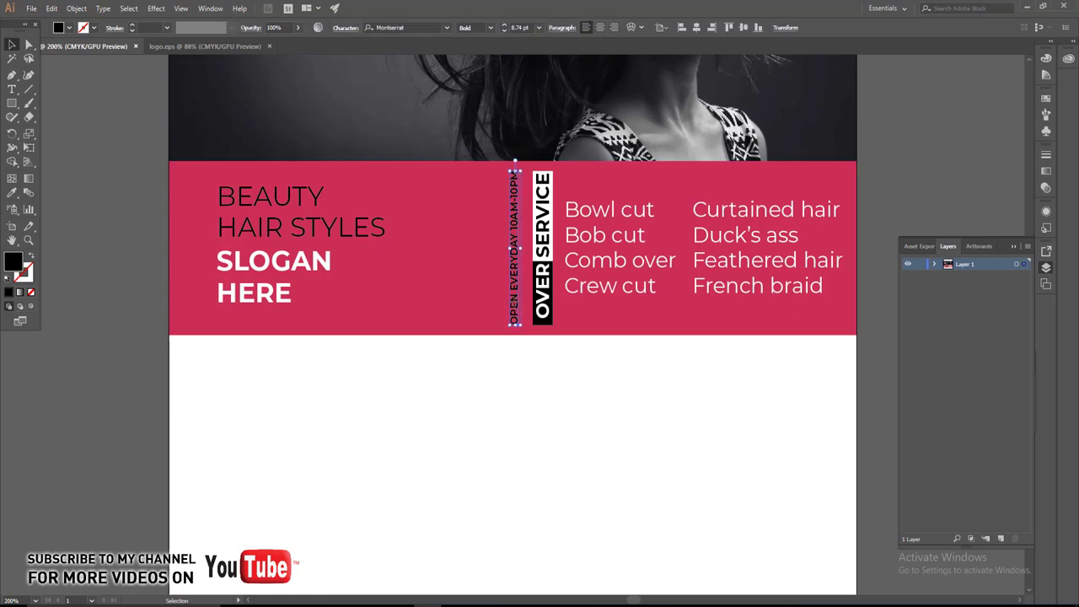
left_click(71, 29)
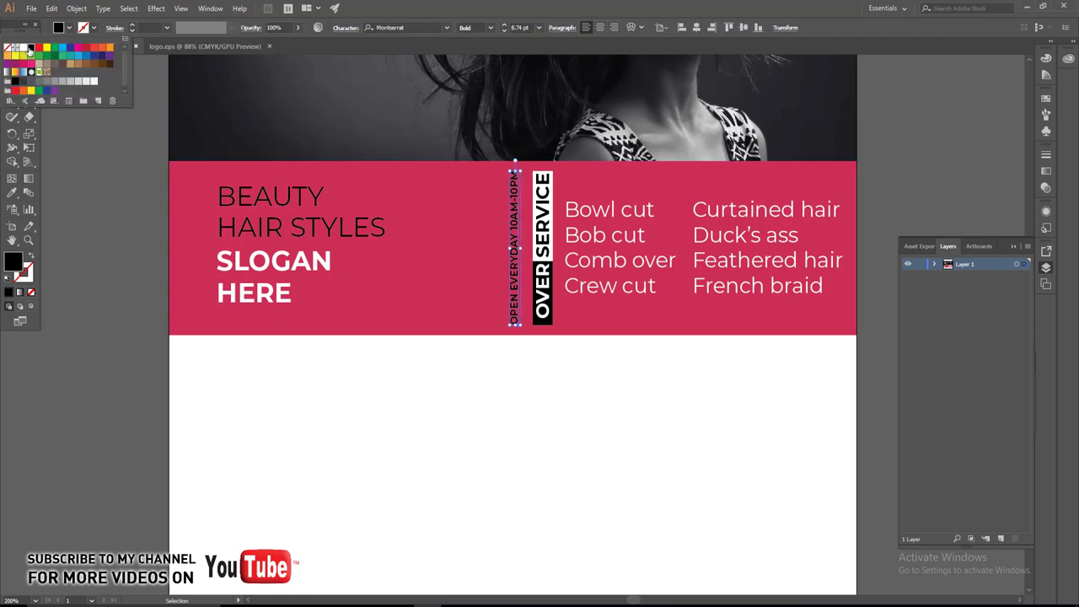
left_click(25, 48)
left_click(113, 151)
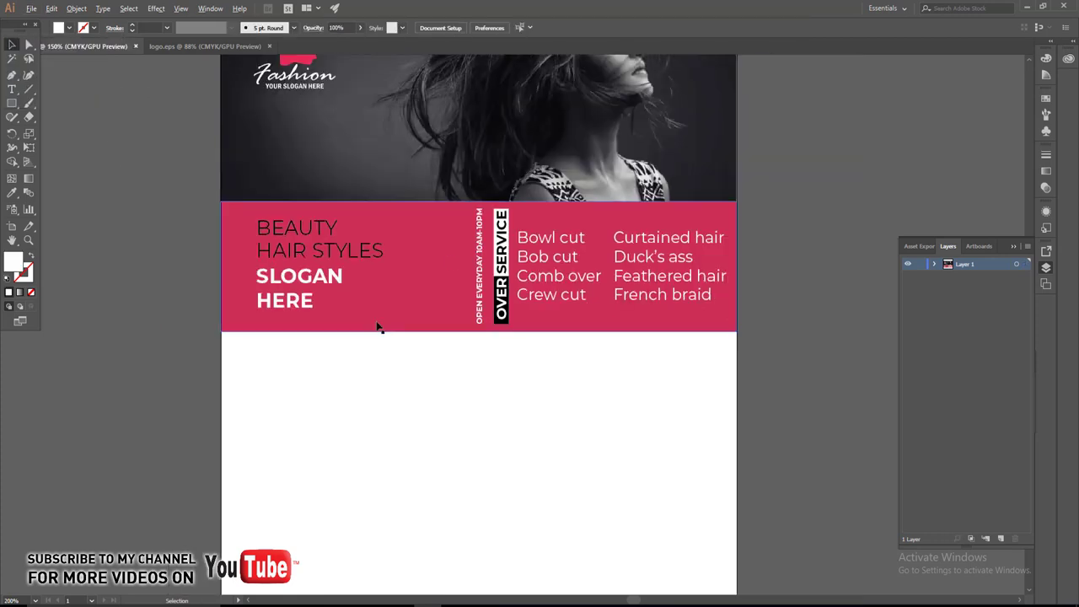
Step: Nudge the vertical texts and service lists left and group them
scroll(435, 328, "down", 2)
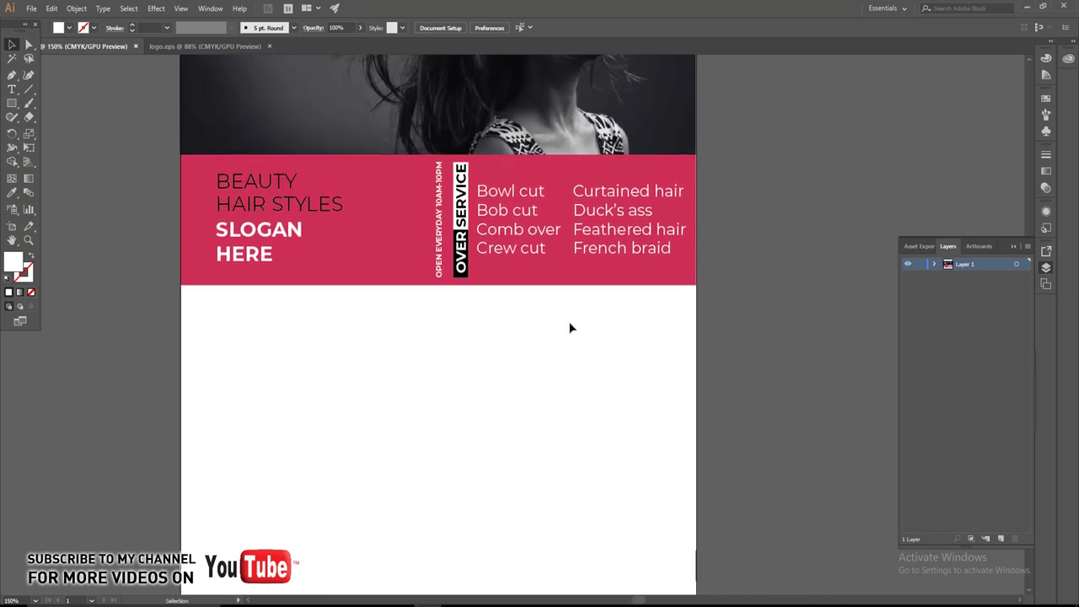
left_click_drag(667, 320, 423, 175)
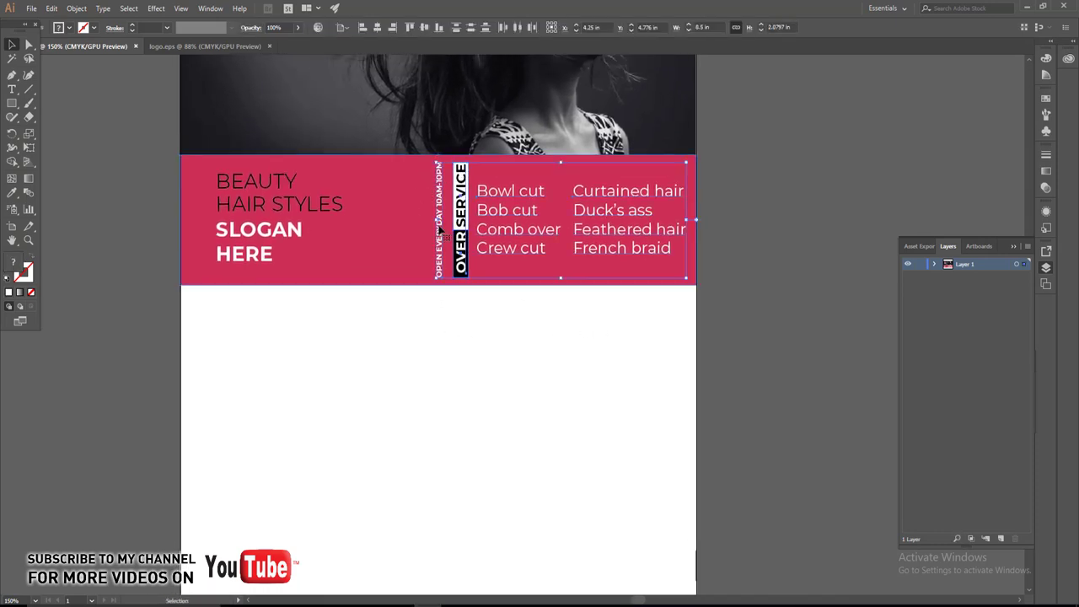
key("Left")
key("Left")
key("Left")
key("Left")
key("Left")
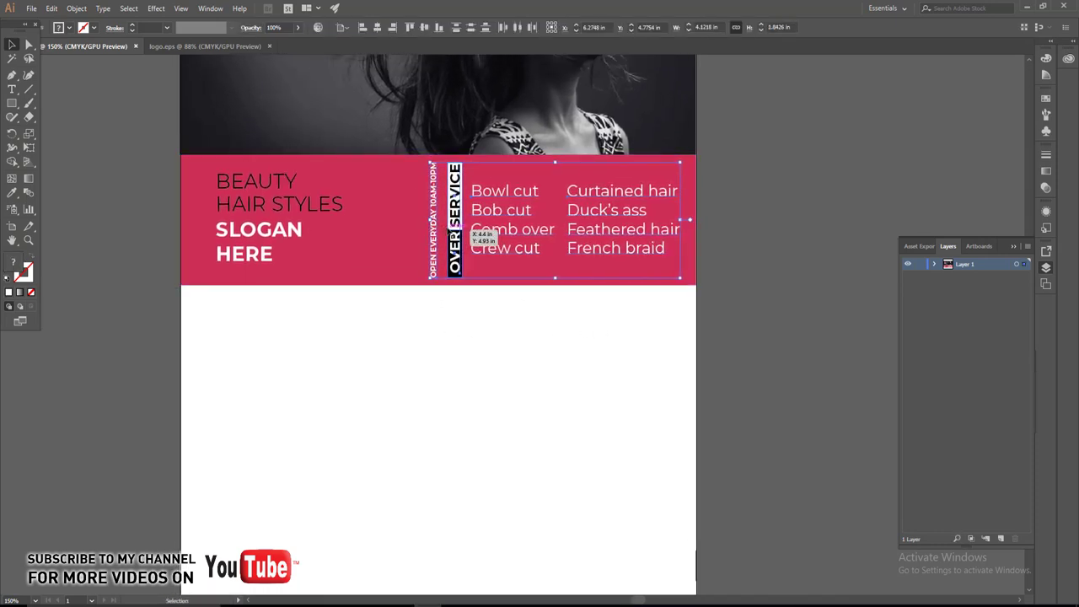
key("Left")
key("Left")
key("Left")
key("Left")
key("Left")
key("Left")
key("Left")
key("Left")
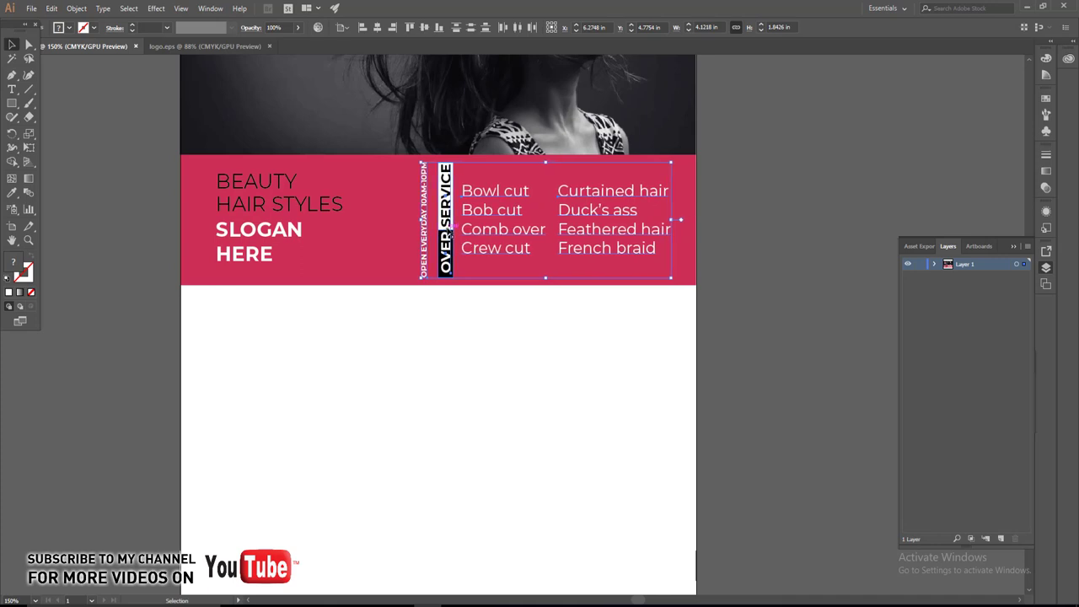
left_click(76, 9)
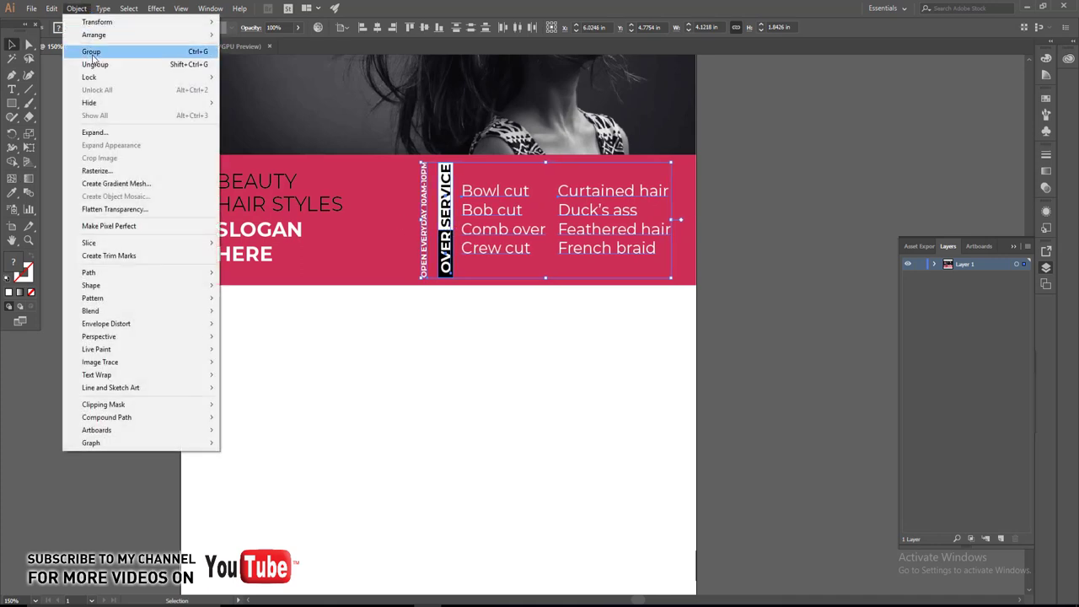
left_click(92, 53)
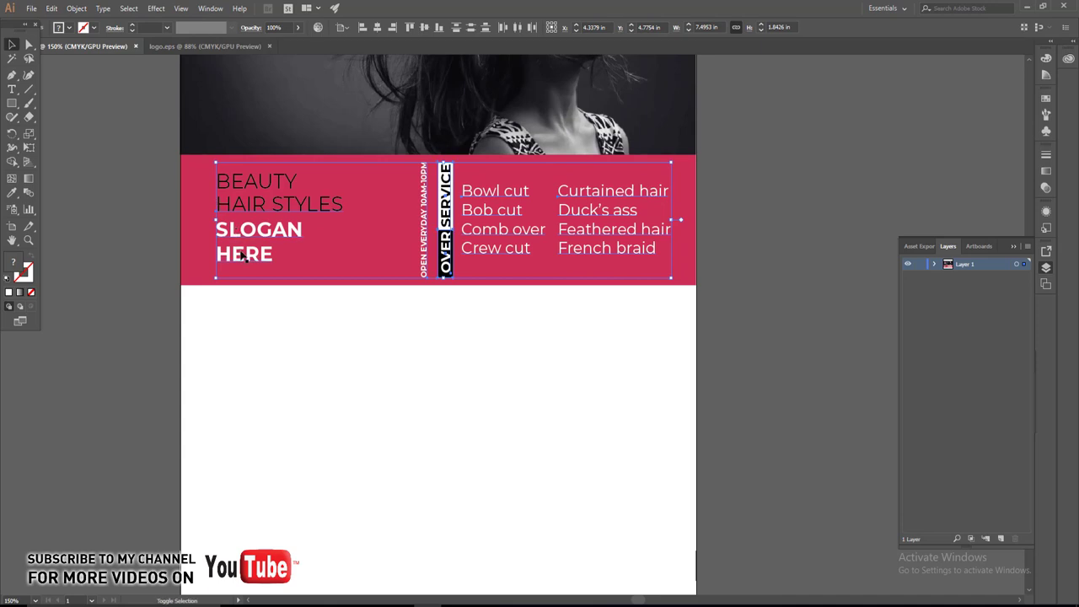
Step: Group all the header band text and centre it horizontally on the page
left_click(51, 9)
mouse_move(76, 8)
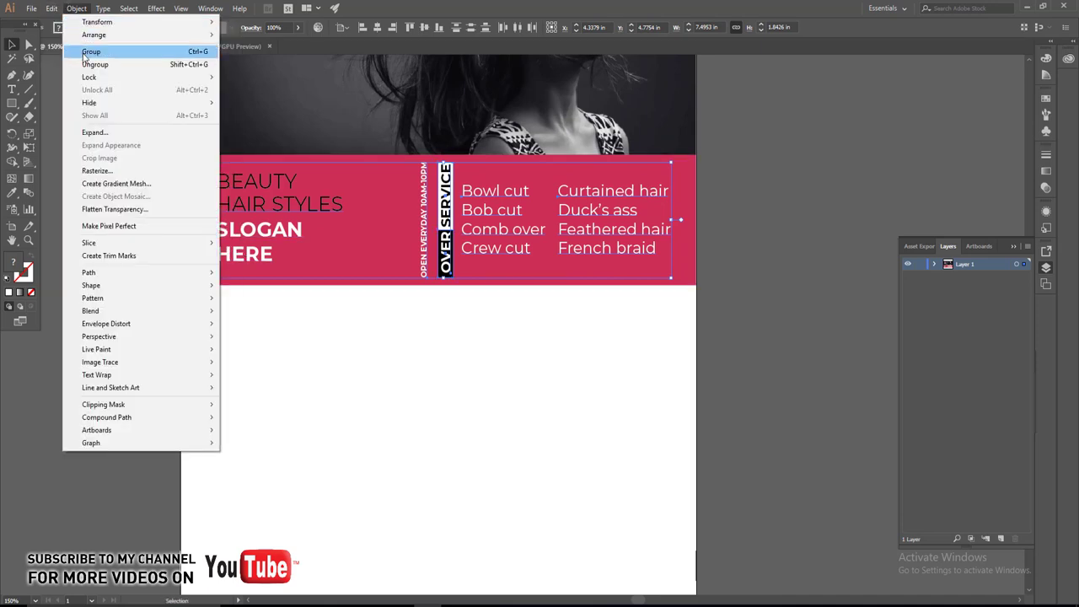
left_click(89, 52)
left_click(377, 28)
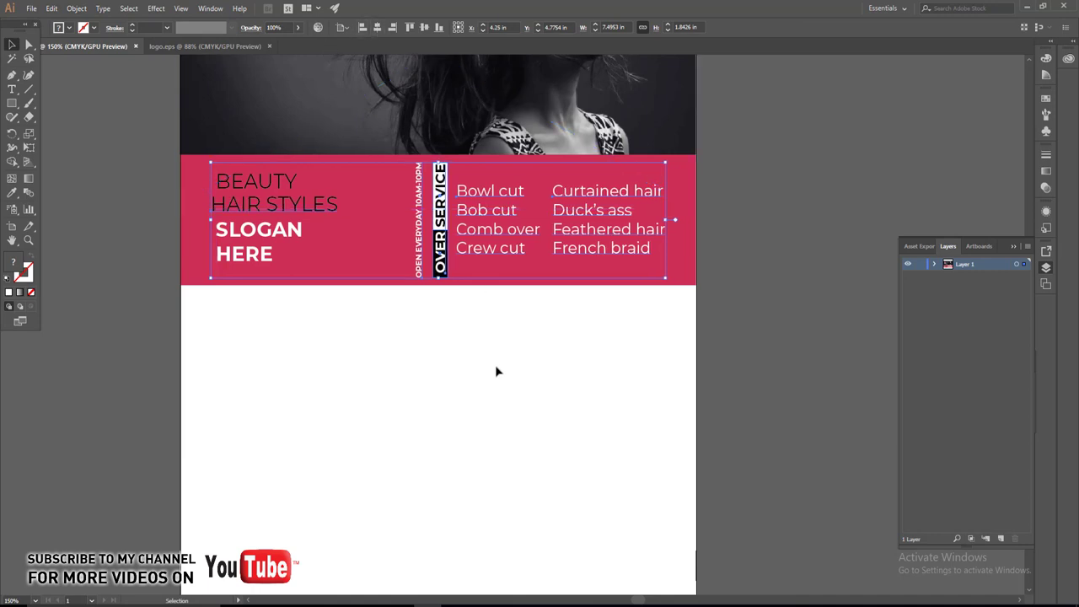
left_click(463, 356)
Step: Shift SLOGAN HERE and BEAUTY HAIR STYLES left so their left edges line up
left_click_drag(286, 240, 282, 241)
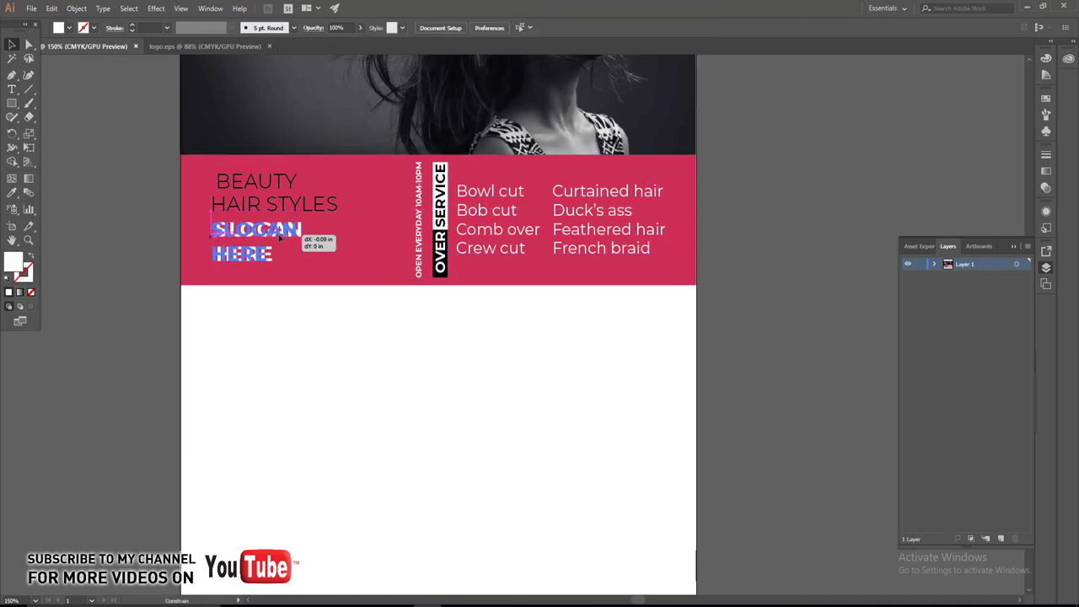
left_click_drag(258, 199, 252, 201)
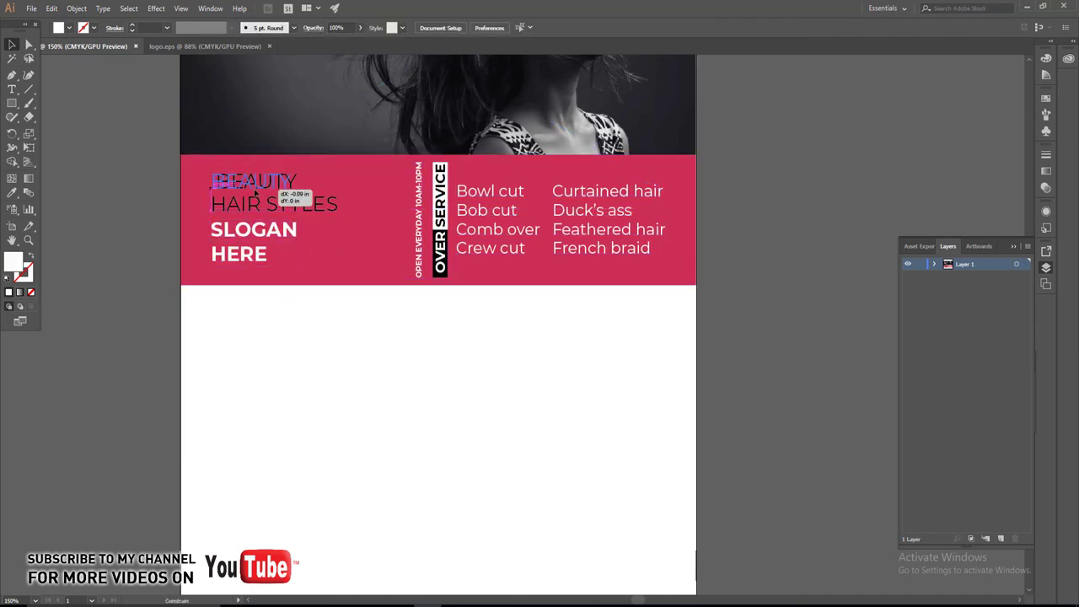
left_click(290, 330)
key("ctrl+minus")
key("ctrl+minus")
key("ctrl+equal")
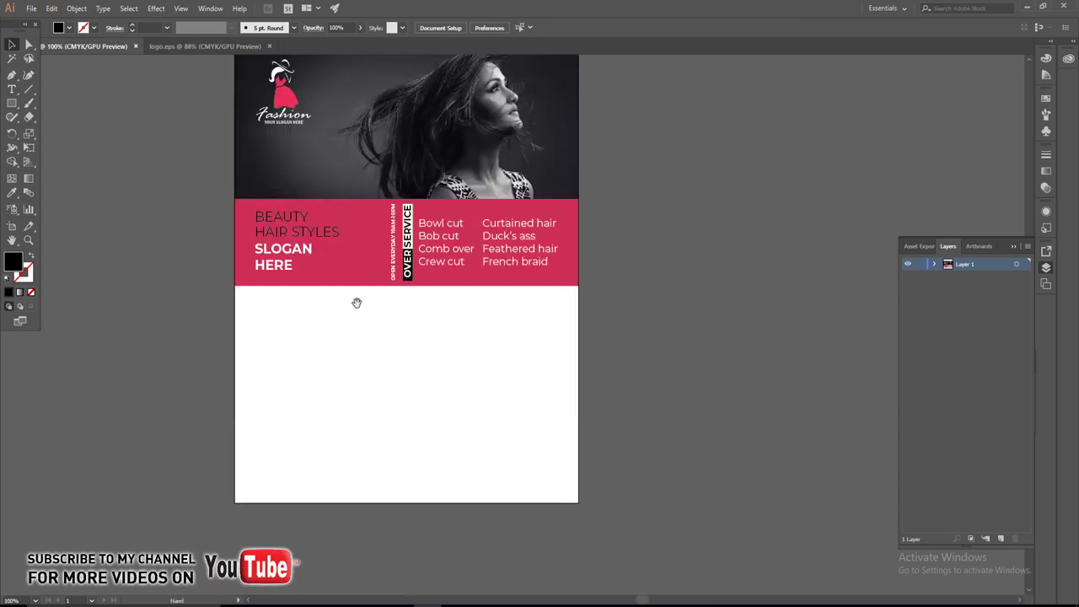
Step: Draw a black rectangle below the pink header band
left_click_drag(371, 356, 368, 354)
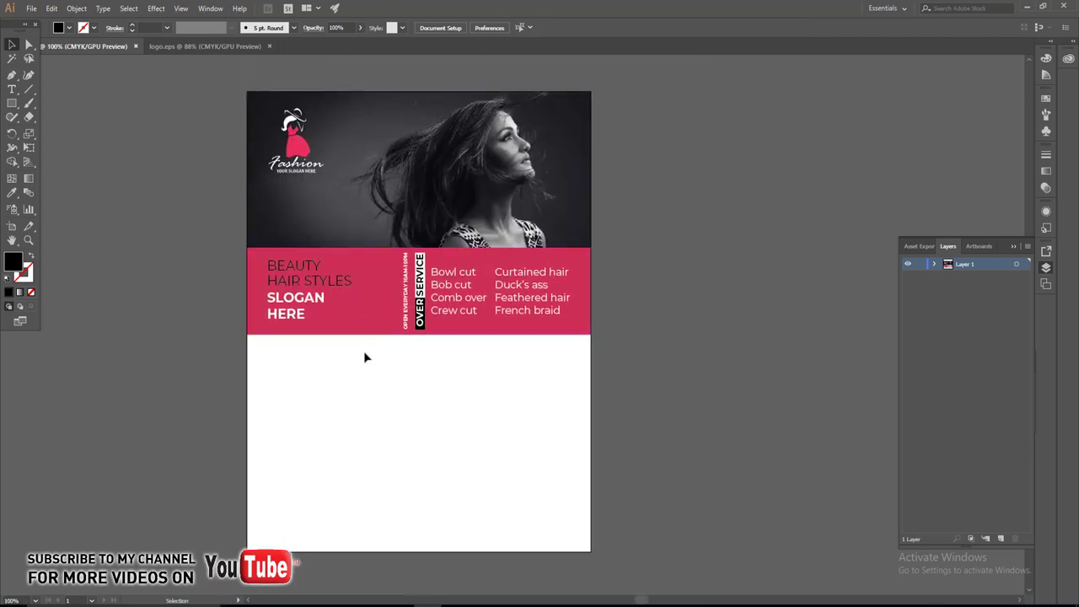
scroll(385, 409, "down", 2)
key("ctrl+equal")
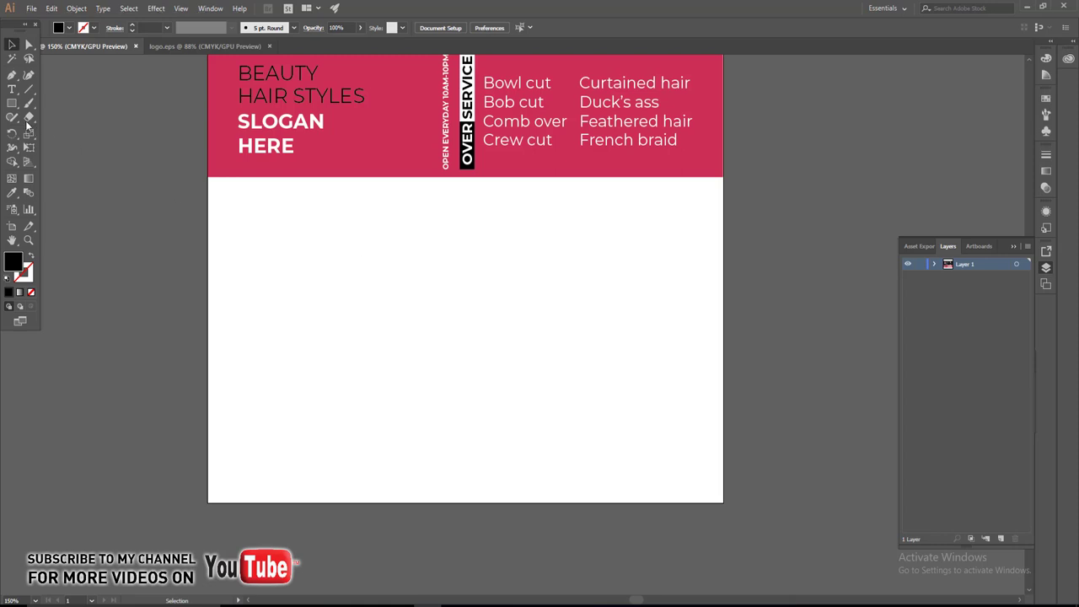
left_click(12, 103)
left_click_drag(225, 201, 358, 295)
left_click(11, 42)
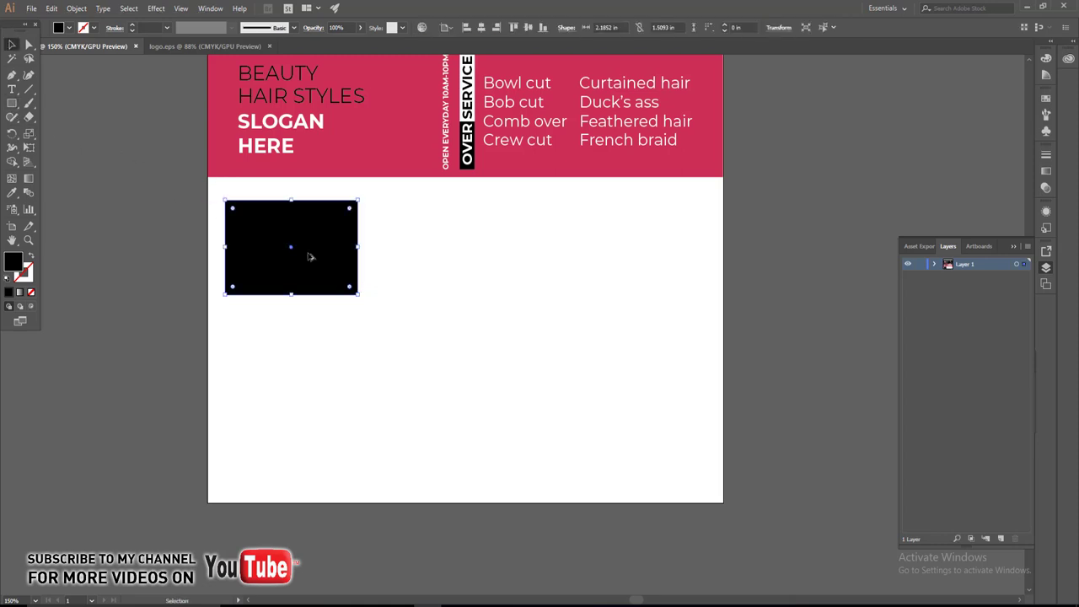
Step: Duplicate it into three stacked rectangles, space them evenly and shorten the column to fit
left_click_drag(309, 256, 320, 358, "alt")
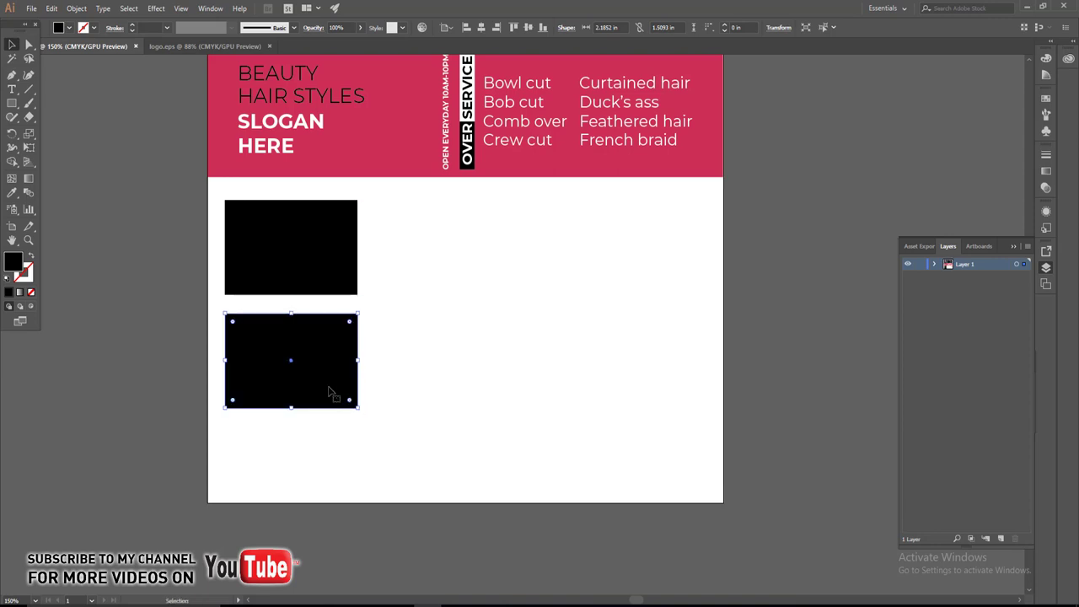
mouse_move(331, 393)
left_mouse_down("alt")
mouse_move(331, 497)
mouse_move(343, 459)
left_mouse_up("alt")
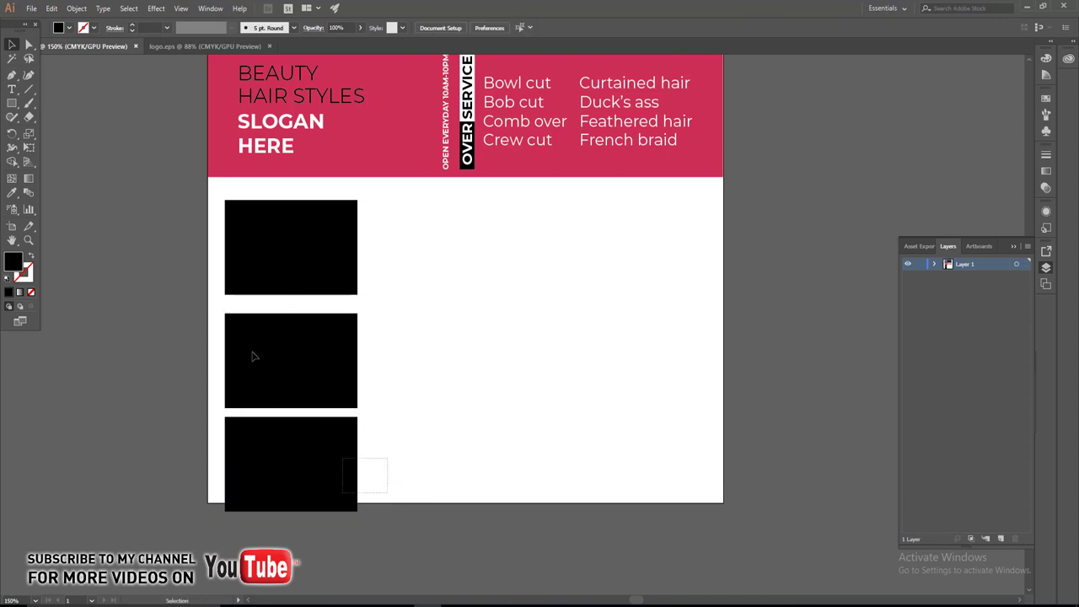
left_click_drag(253, 357, 249, 253)
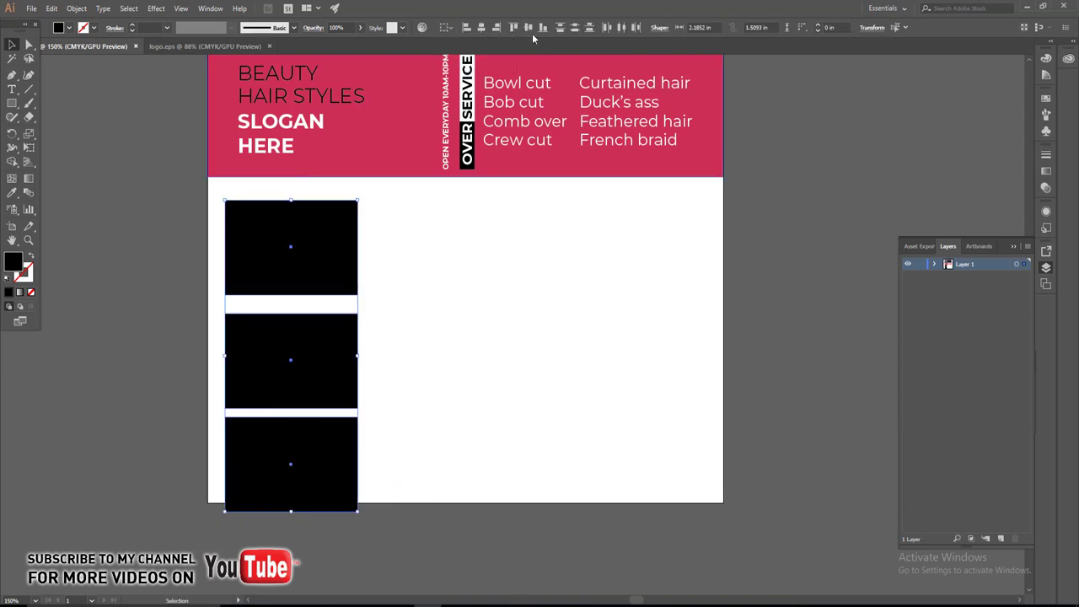
left_click(576, 28)
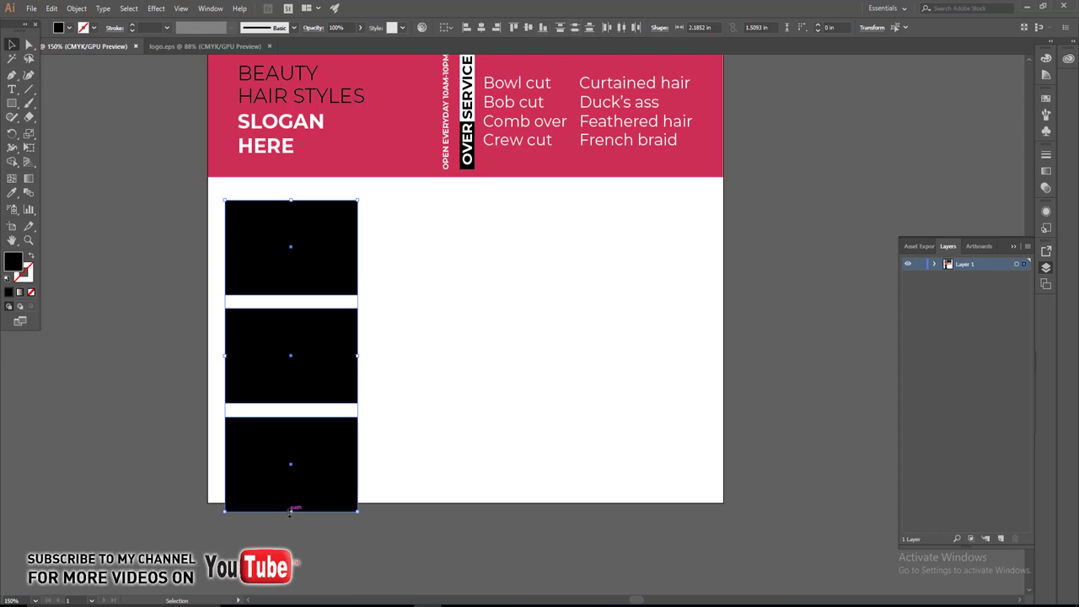
left_click_drag(290, 511, 291, 484)
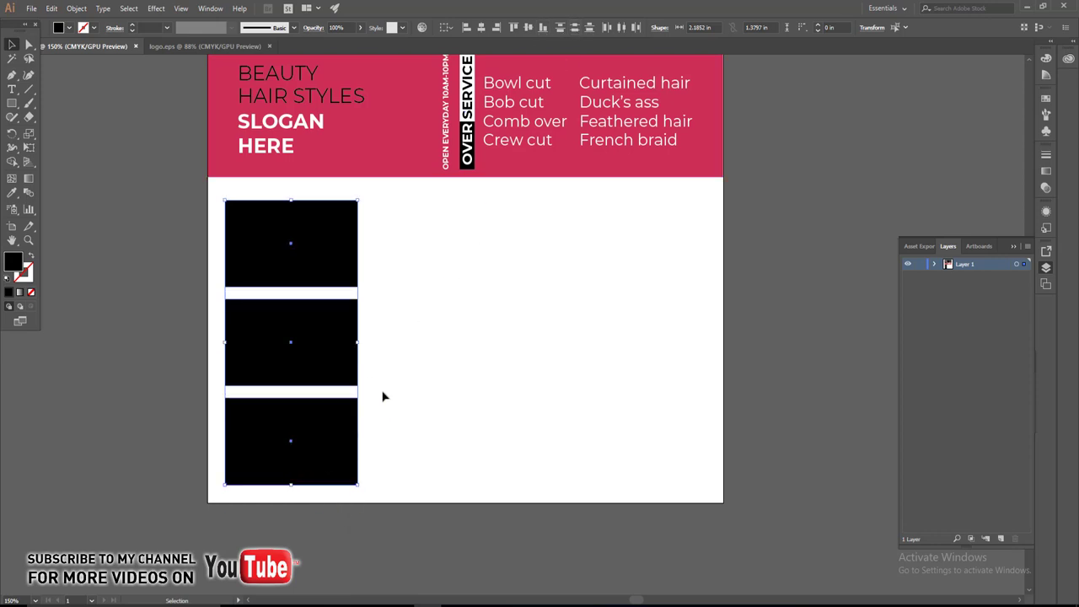
left_click(403, 372)
Step: Copy the top black placeholder and paste the copy in back
scroll(374, 279, "up", 1)
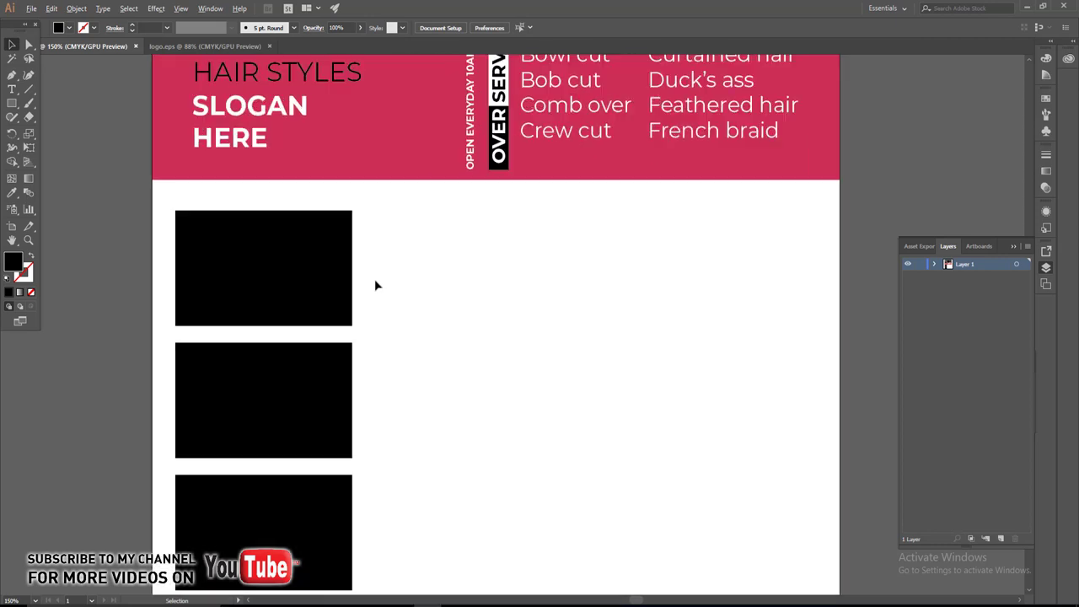
left_click_drag(374, 279, 321, 202)
left_click(241, 199)
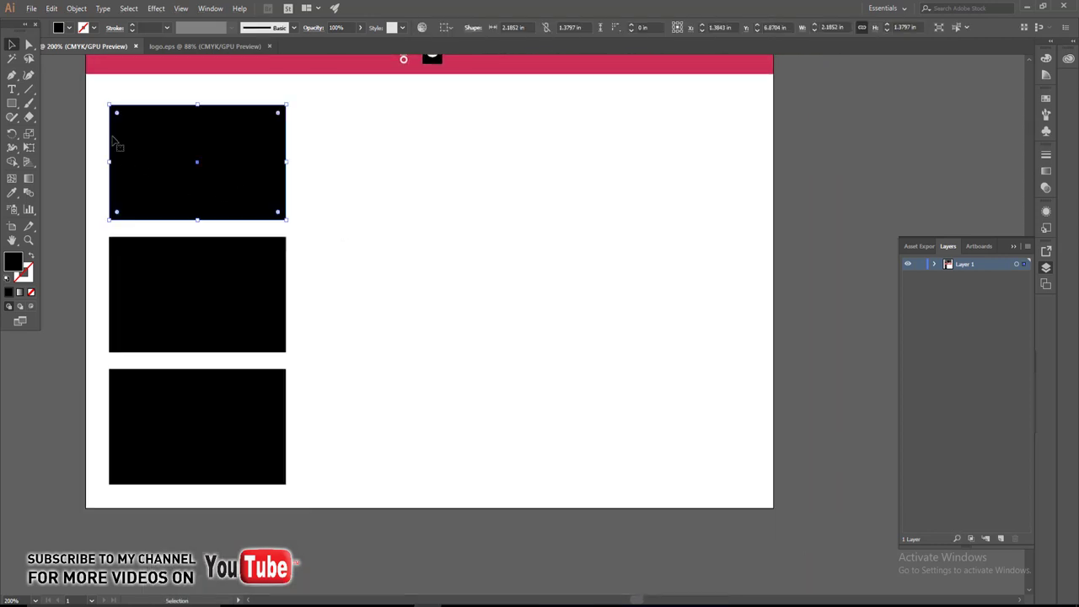
left_click(52, 8)
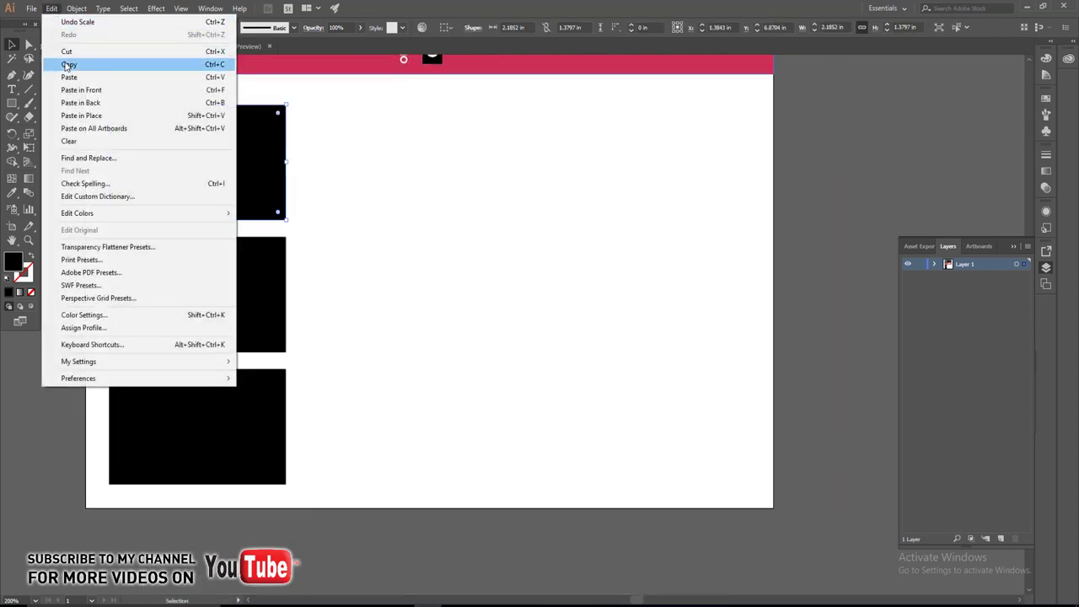
left_click(68, 65)
left_click(52, 9)
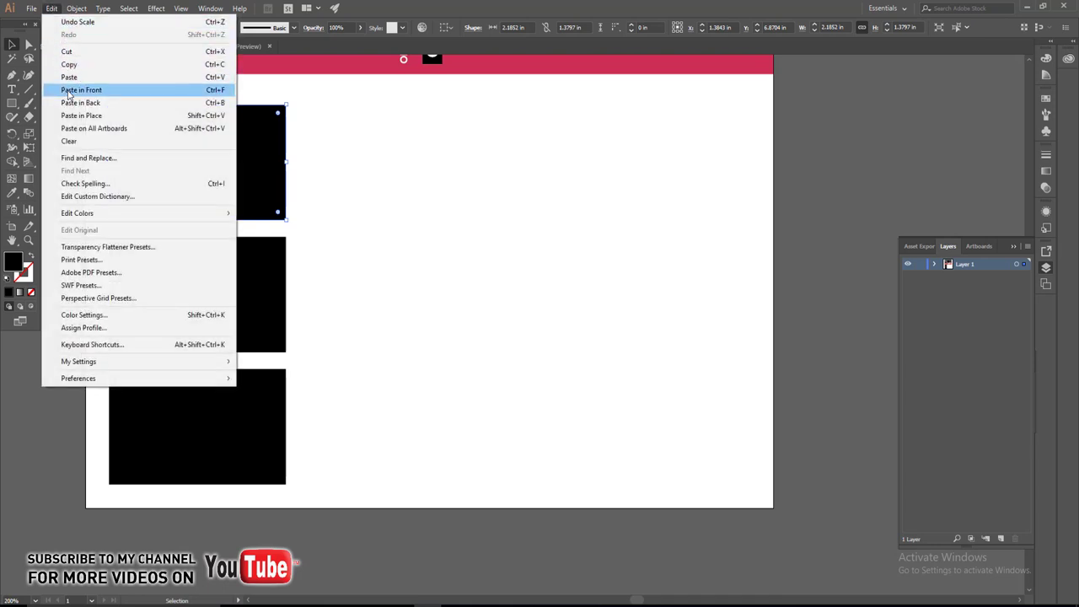
left_click(71, 103)
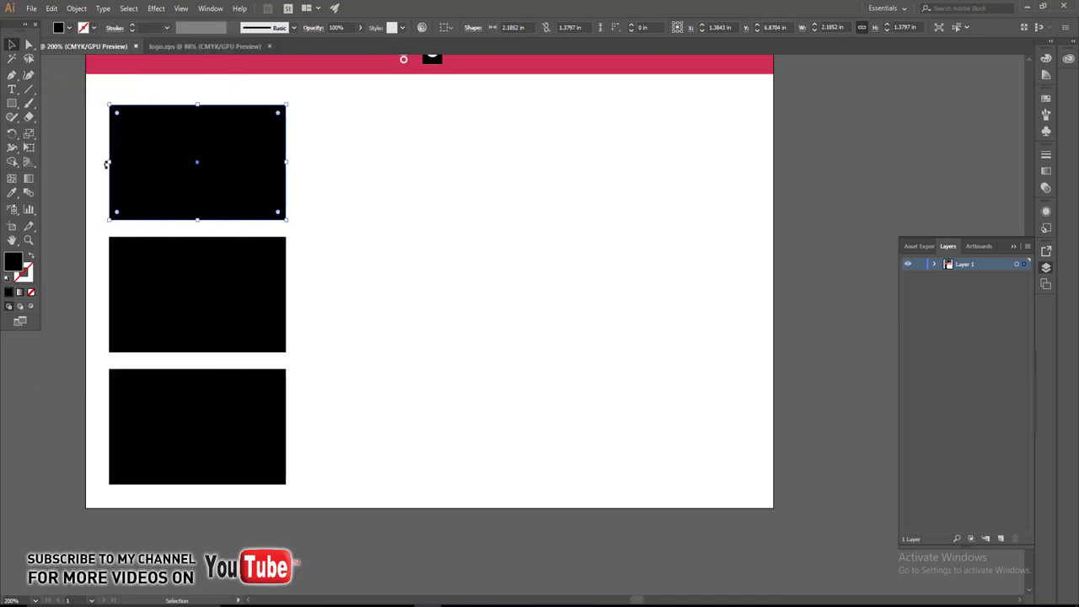
Step: Move the copy beside the top placeholder and shorten it to 0.71 in tall
left_click_drag(107, 164, 466, 168)
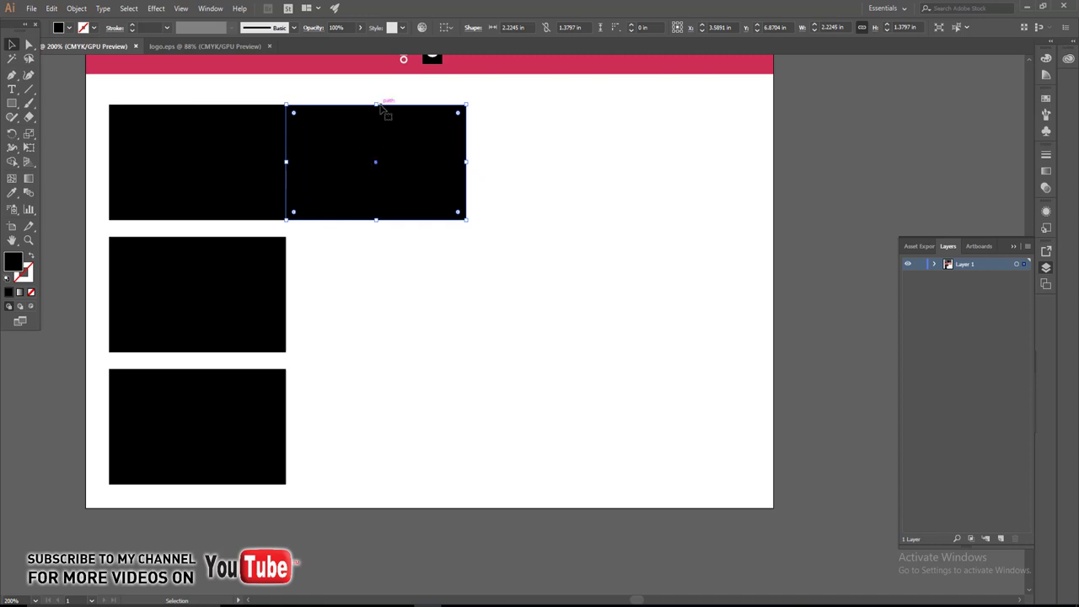
left_click_drag(379, 106, 379, 161)
left_click(530, 183)
scroll(483, 292, "up", 3)
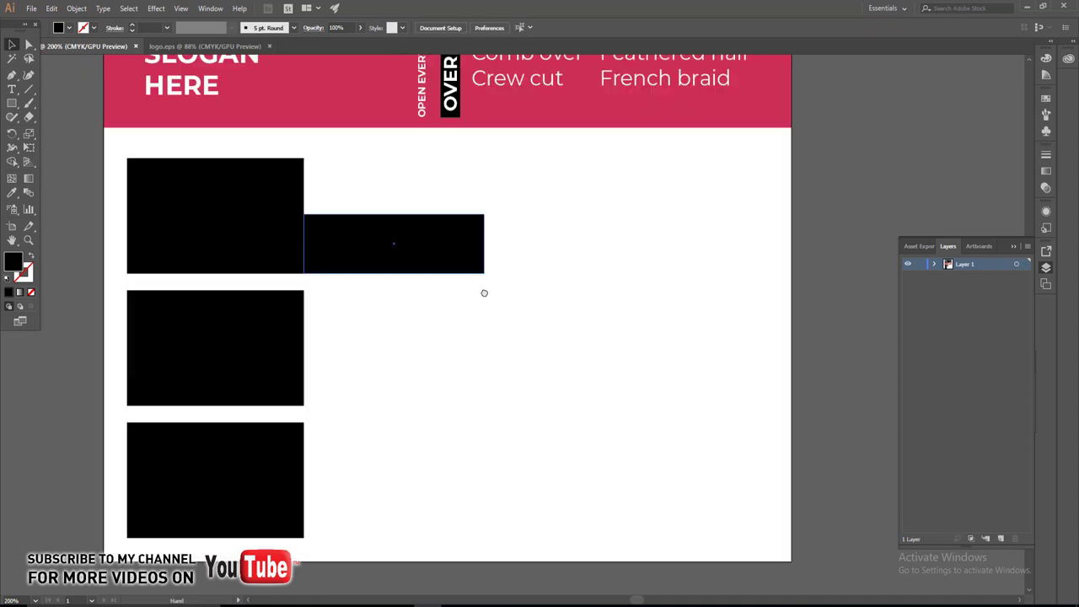
left_click(426, 285)
Step: Trim the side black box's left edge, then copy it upward as a shorter, narrower rectangle
left_click_drag(313, 268, 322, 268)
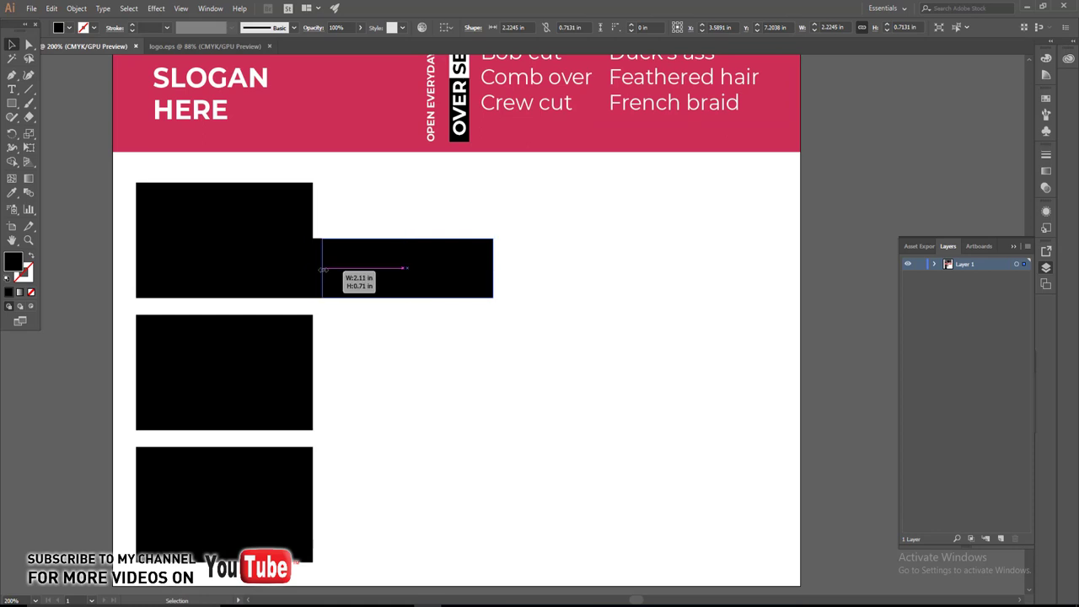
left_click(378, 342)
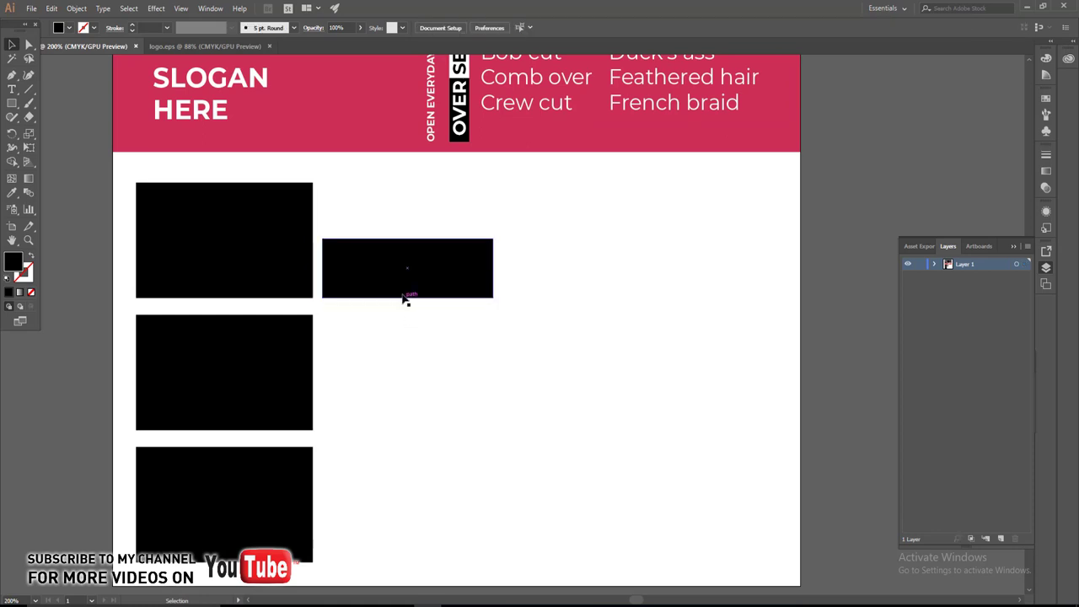
scroll(405, 298, "up", 1)
left_click_drag(421, 287, 420, 200)
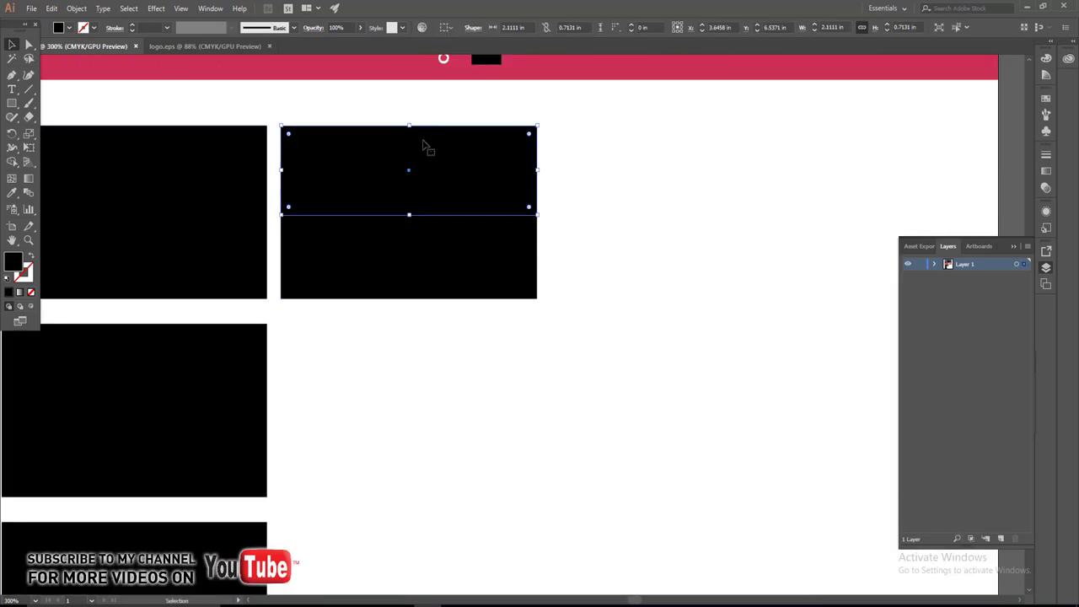
left_click_drag(411, 125, 410, 159)
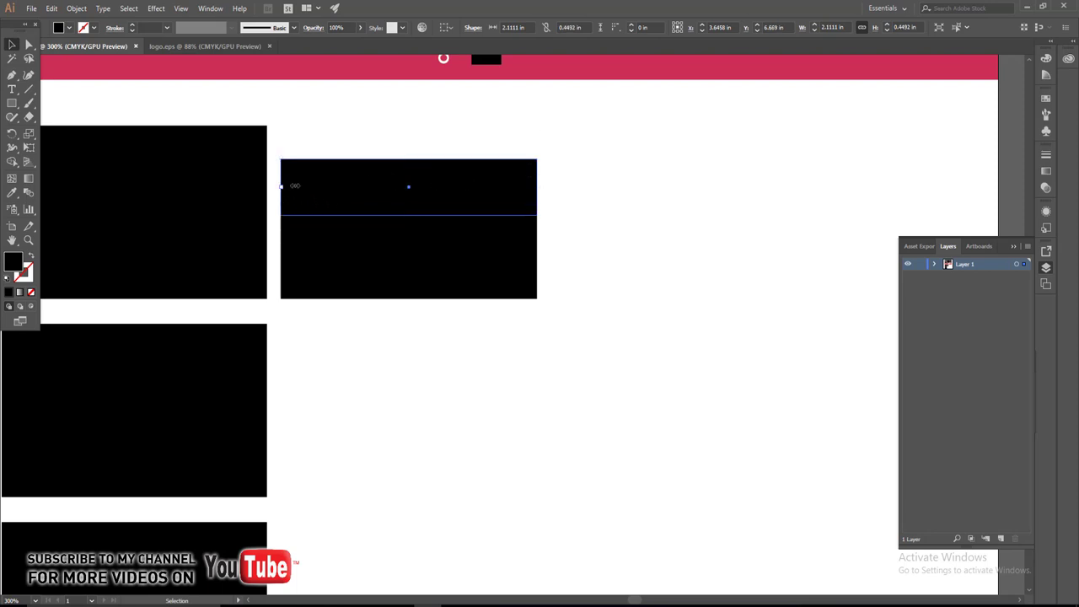
left_click_drag(294, 185, 344, 185)
Step: Give the new rectangle the header's pink fill using the Eyedropper
key("i")
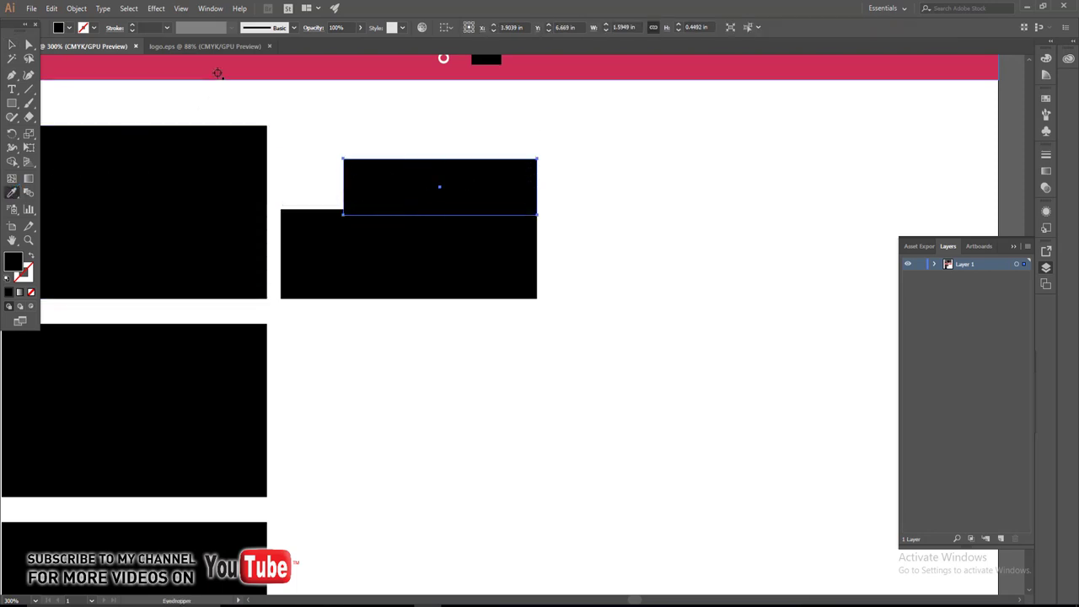
left_click(217, 73)
key("v")
left_click(358, 315)
scroll(481, 394, "up", 2)
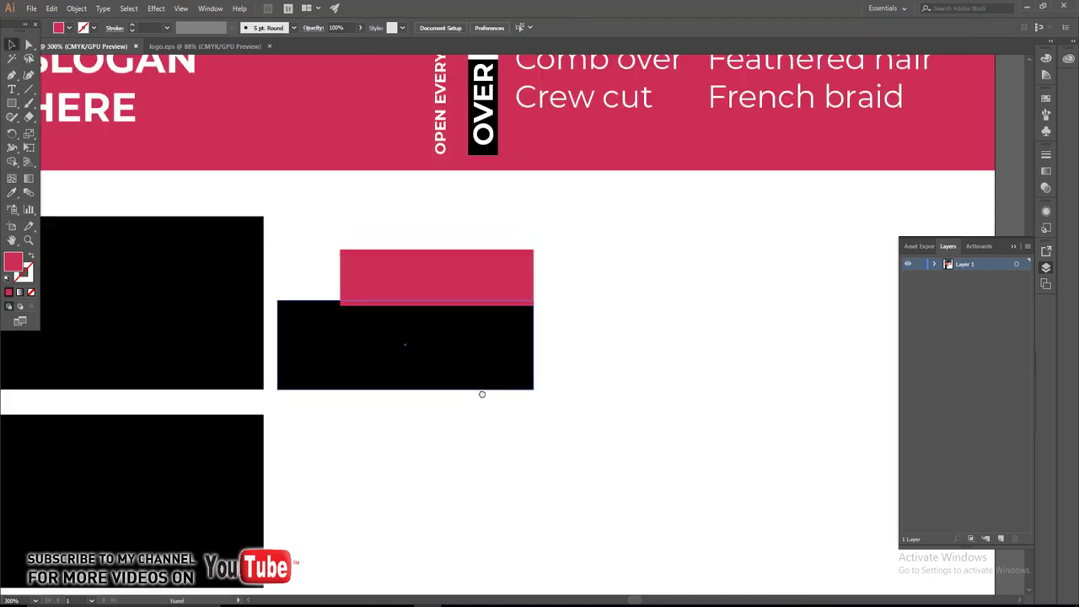
scroll(481, 393, "up", 1)
Step: Seat the pink bar on the black box's top edge and place a SLOGAN HERE copy over them
left_click(410, 335)
scroll(408, 333, "up", 1)
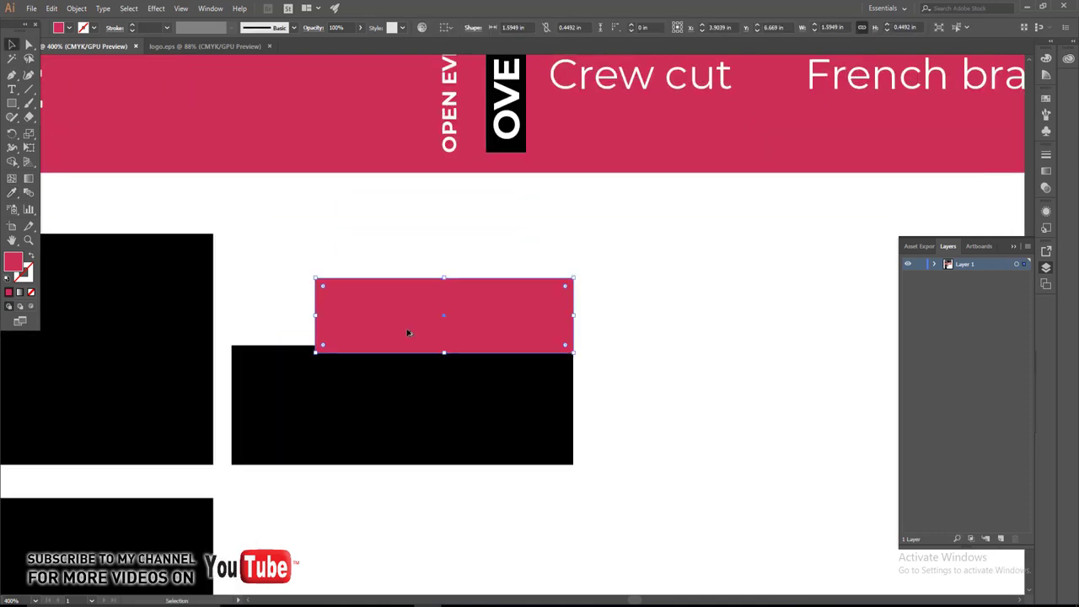
scroll(408, 333, "up", 1)
left_click_drag(424, 337, 424, 326)
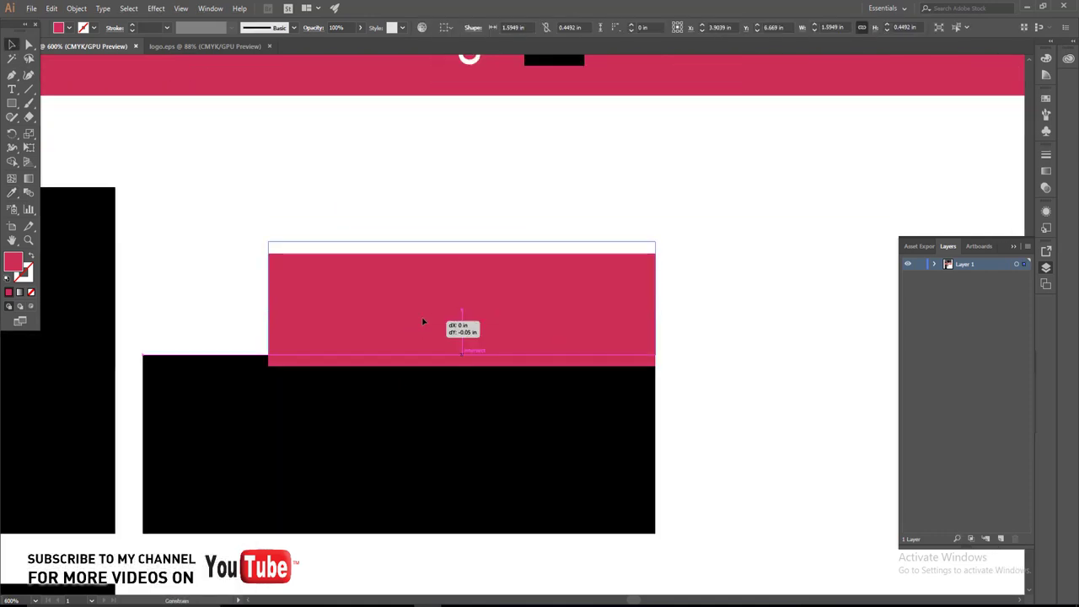
left_click(414, 218)
scroll(430, 294, "down", 1)
scroll(450, 315, "down", 1)
left_click_drag(495, 298, 520, 297)
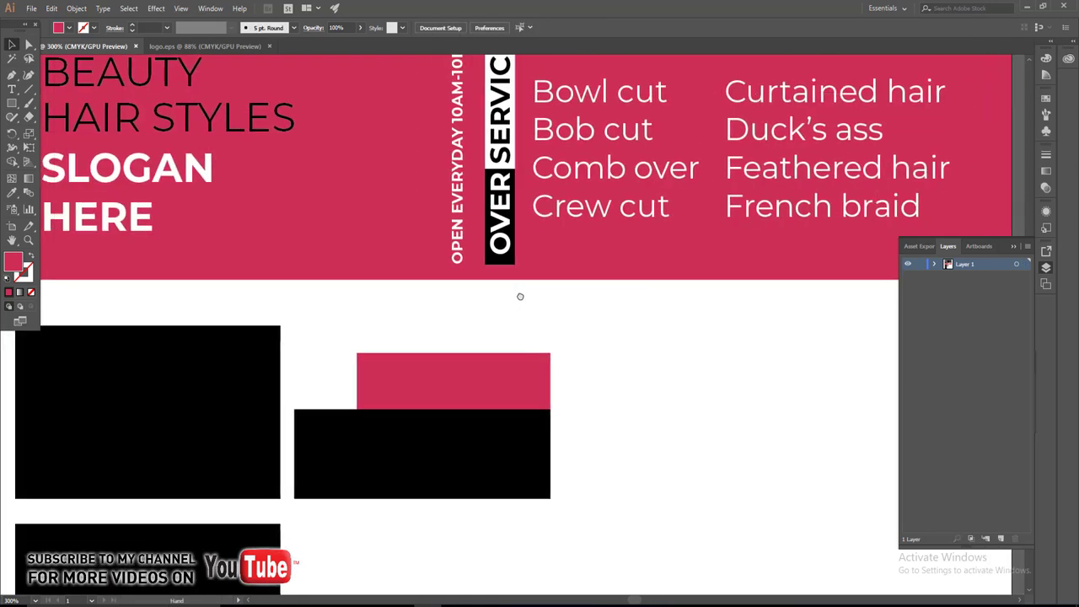
left_click_drag(192, 177, 529, 392)
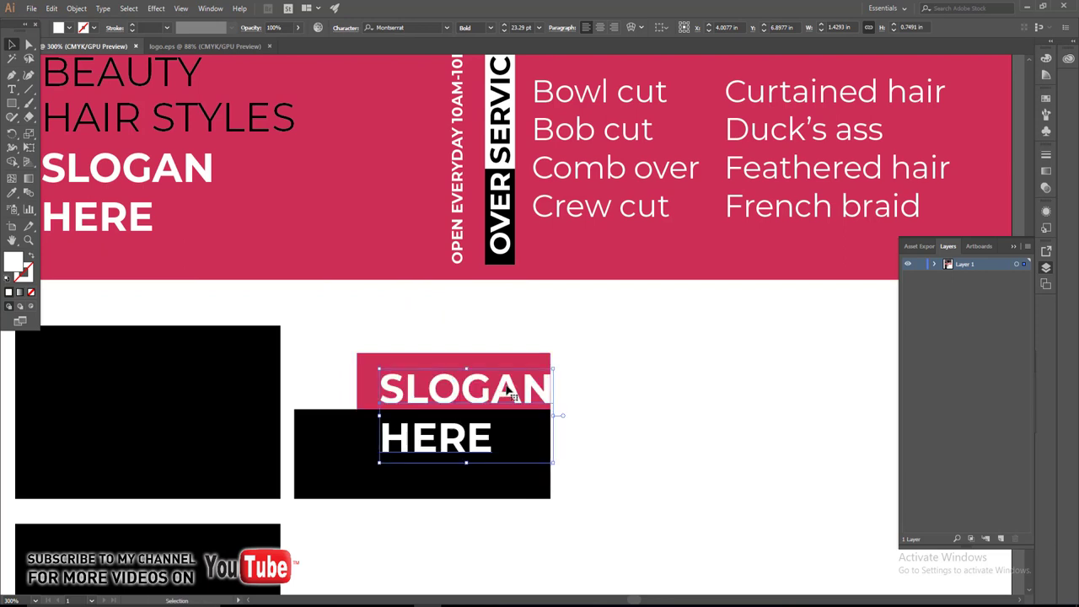
Step: Replace the copied slogan text with 'JUST $30.99'
double_click(485, 393)
triple_click(484, 394)
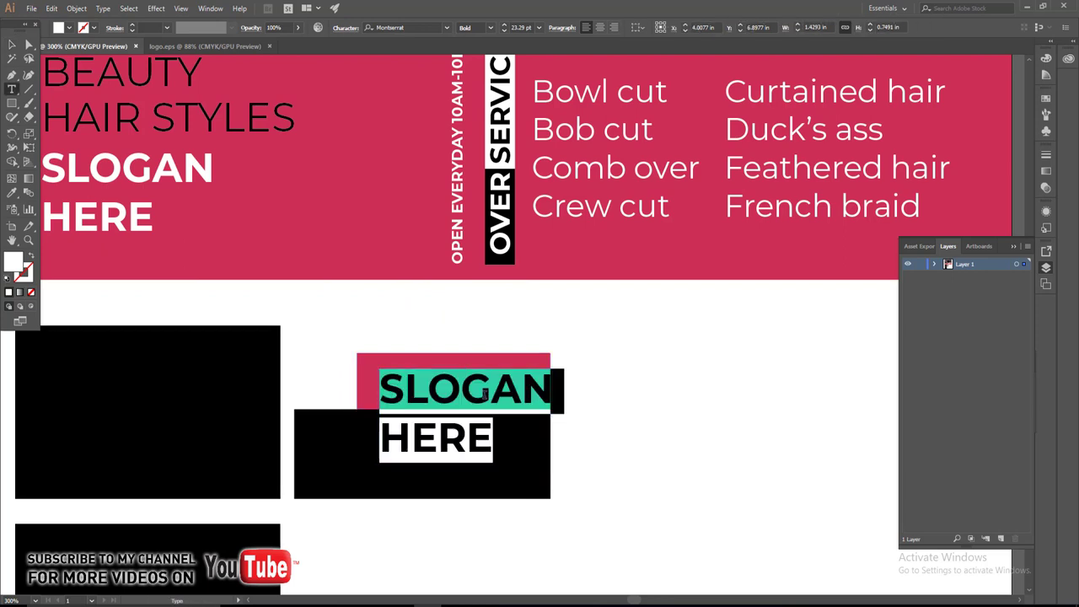
type("JUST")
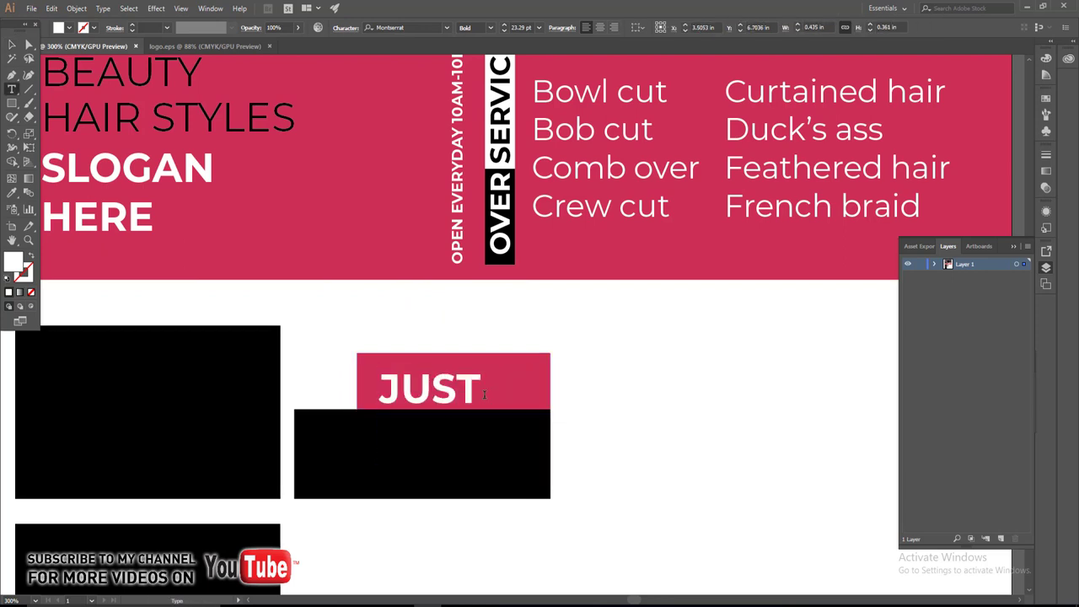
type("$")
type("30")
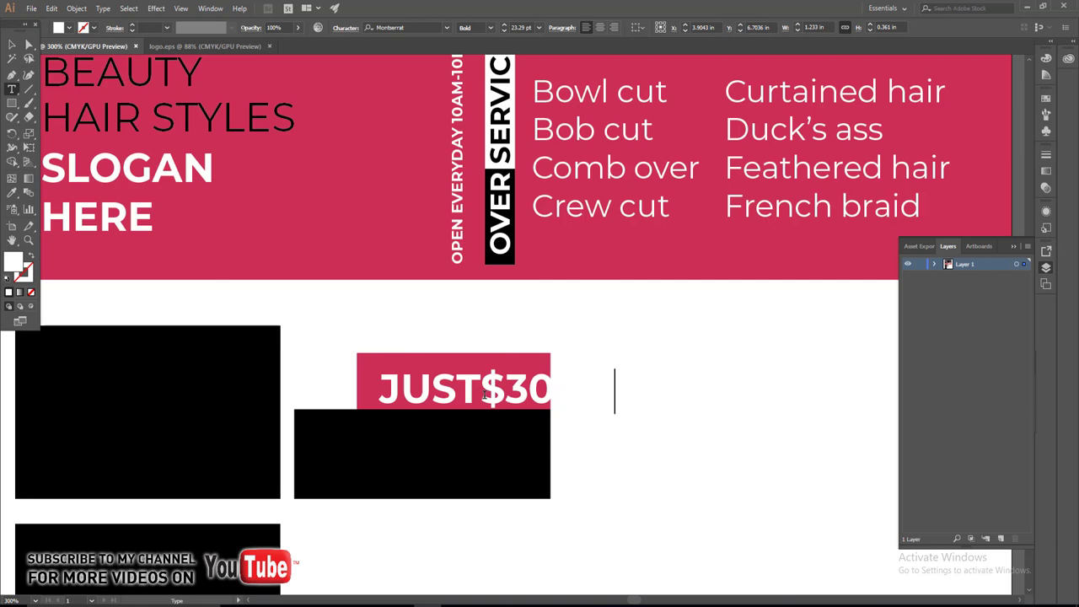
left_click(485, 384)
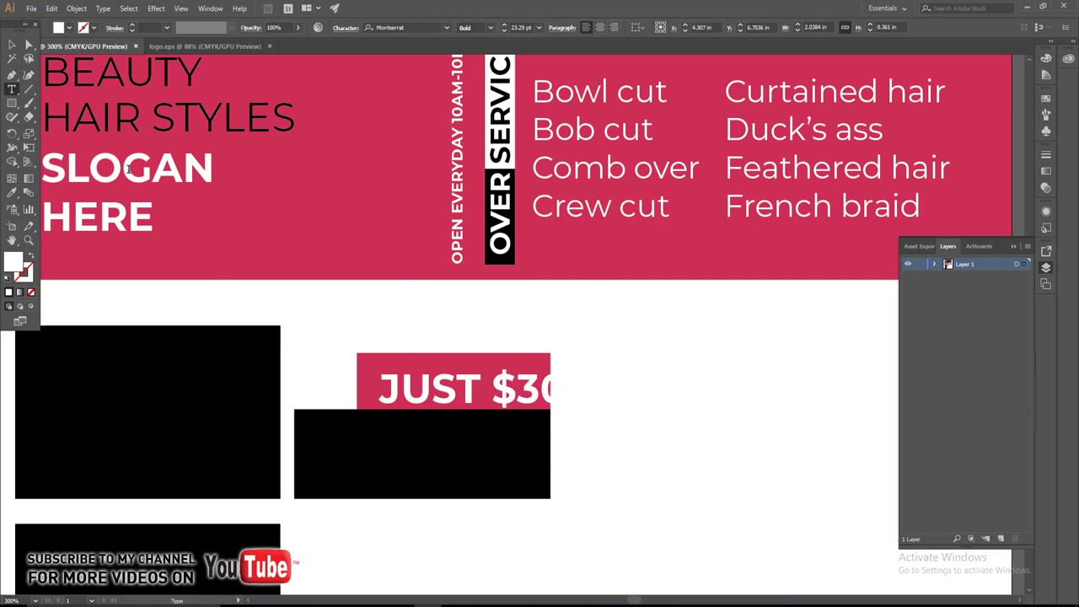
Step: Scale the price text down to 14.4 pt, make it SemiBold and move it into the pink bar
left_click(11, 45)
left_click_drag(630, 415, 531, 416)
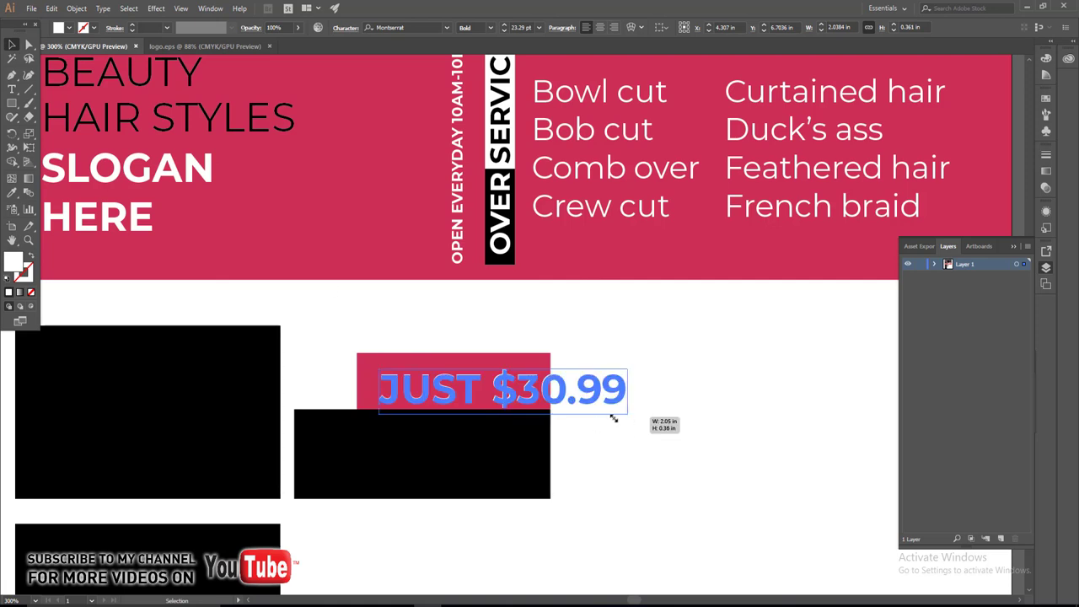
left_click(489, 28)
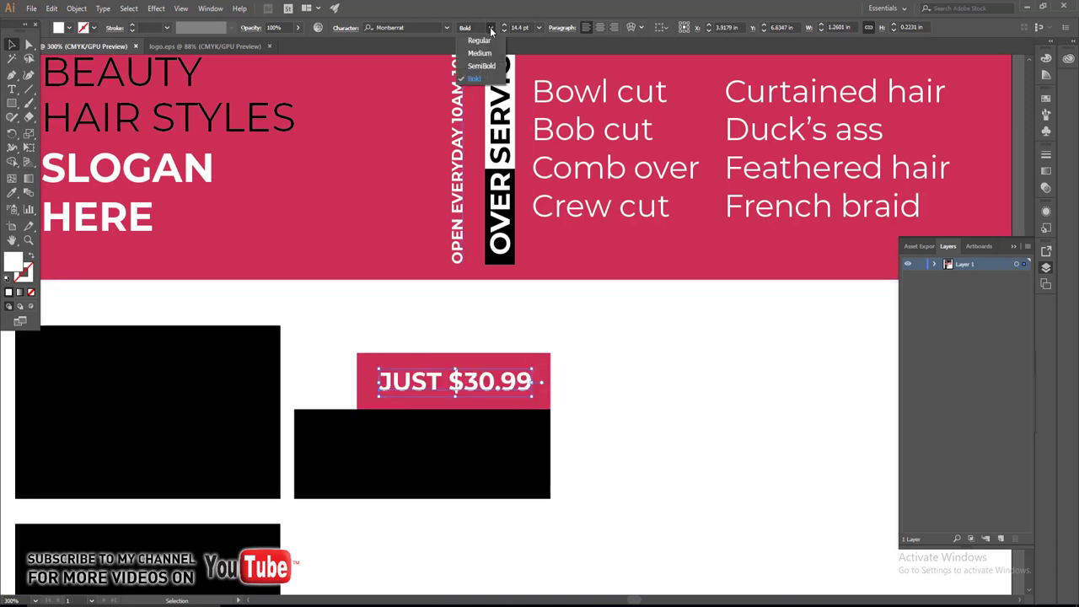
left_click(481, 65)
left_click(622, 439)
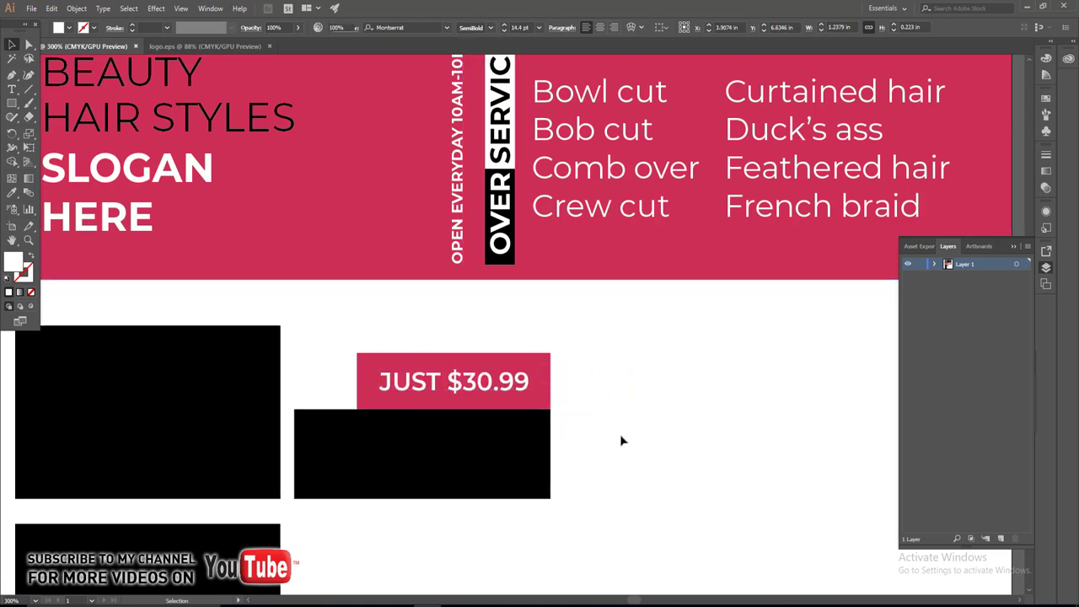
scroll(554, 405, "up", 1)
scroll(554, 404, "up", 1)
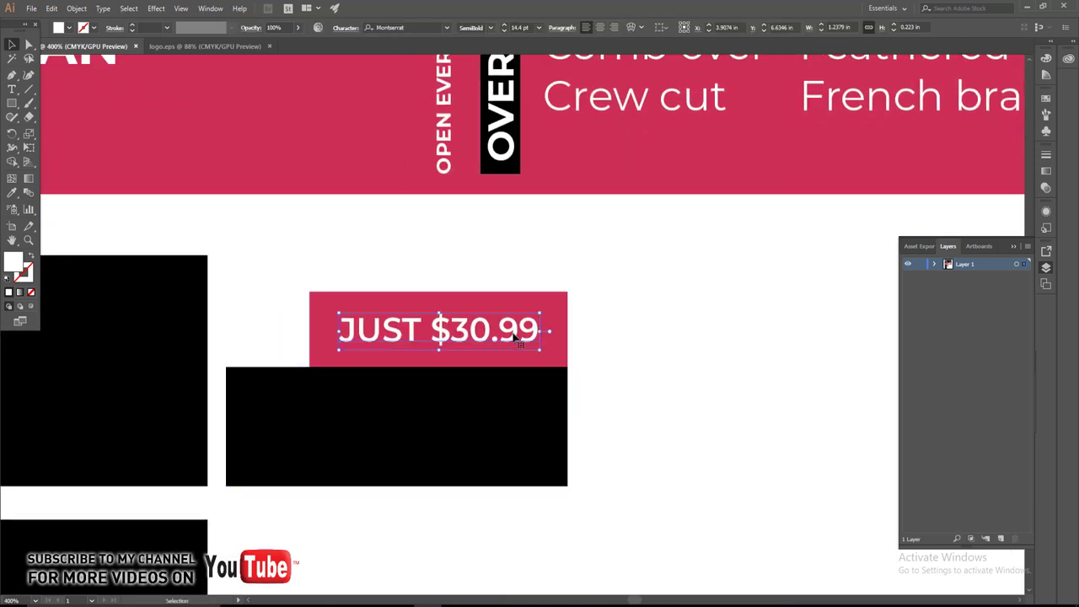
left_click_drag(512, 331, 554, 360)
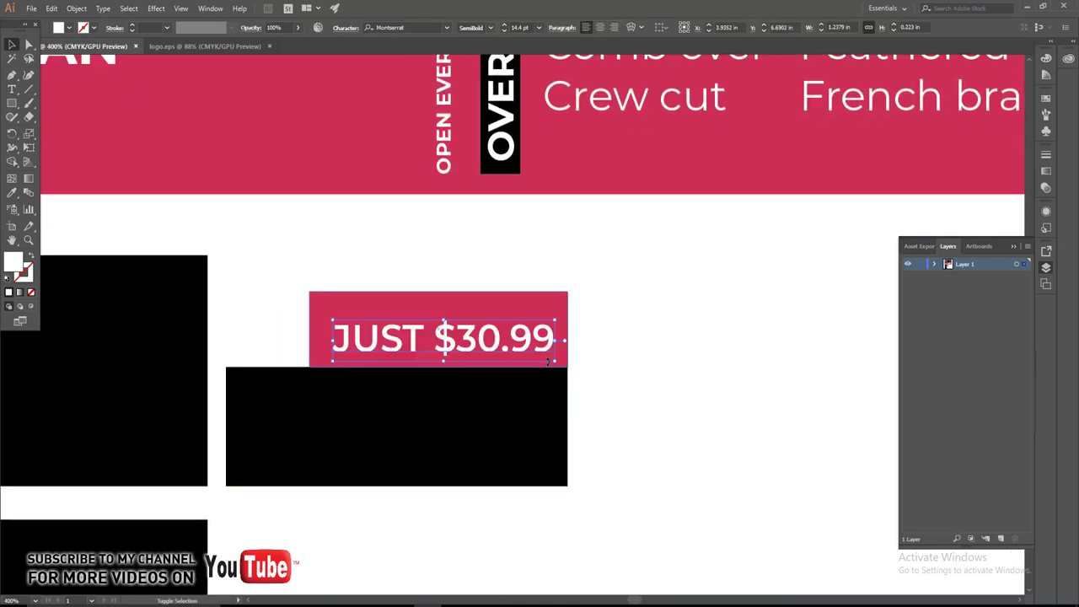
left_click(451, 306)
Step: Lower the pink bar's top edge to hug the price text, undoing a stray black-box move
left_click_drag(436, 294, 436, 312)
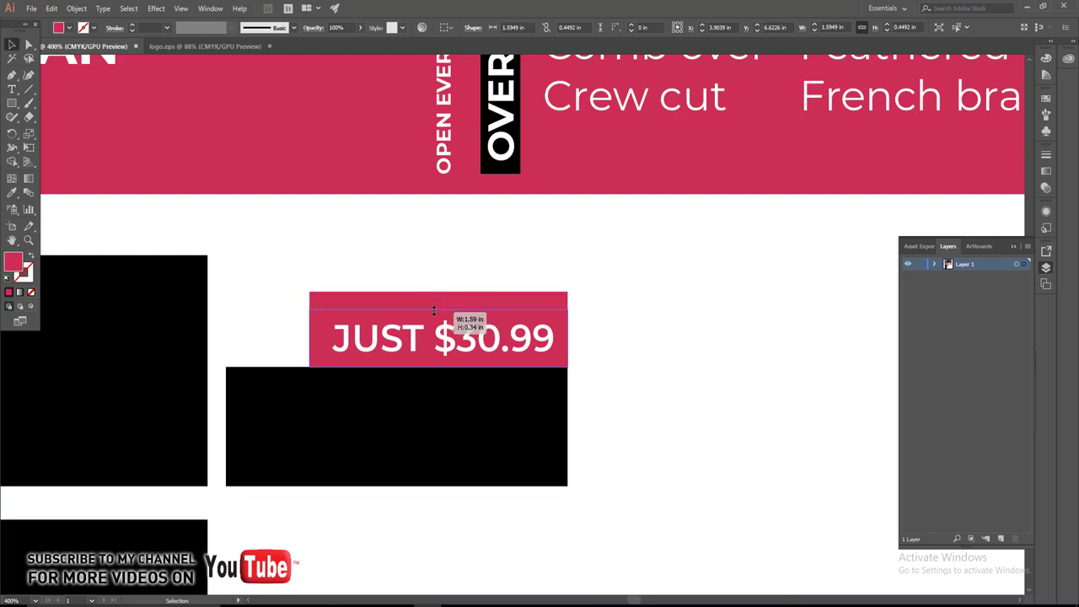
left_click(652, 354)
scroll(570, 352, "down", 1)
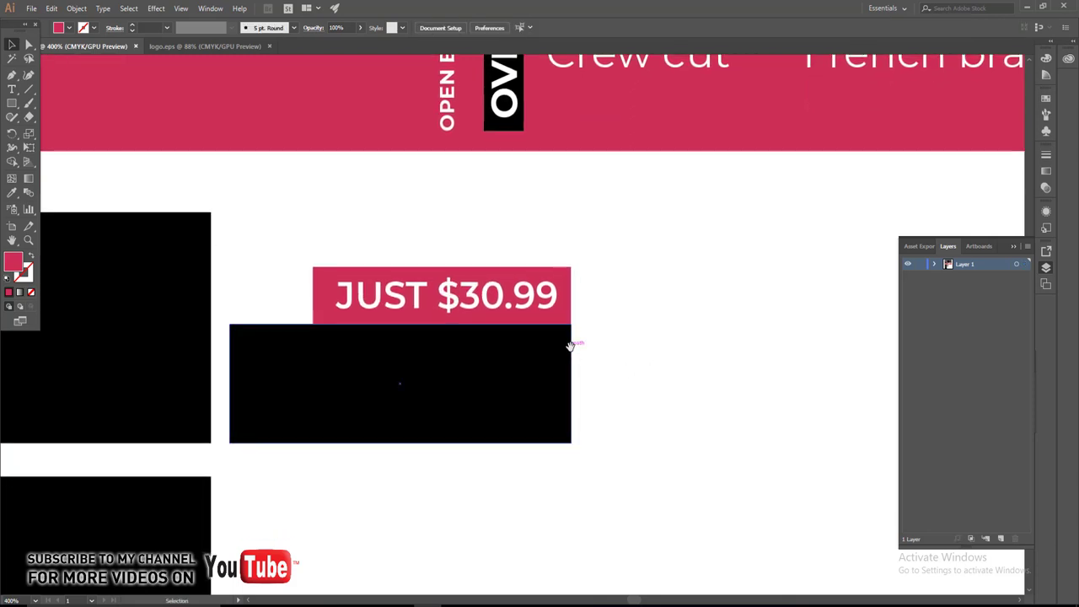
left_click_drag(536, 419, 525, 345)
key("a")
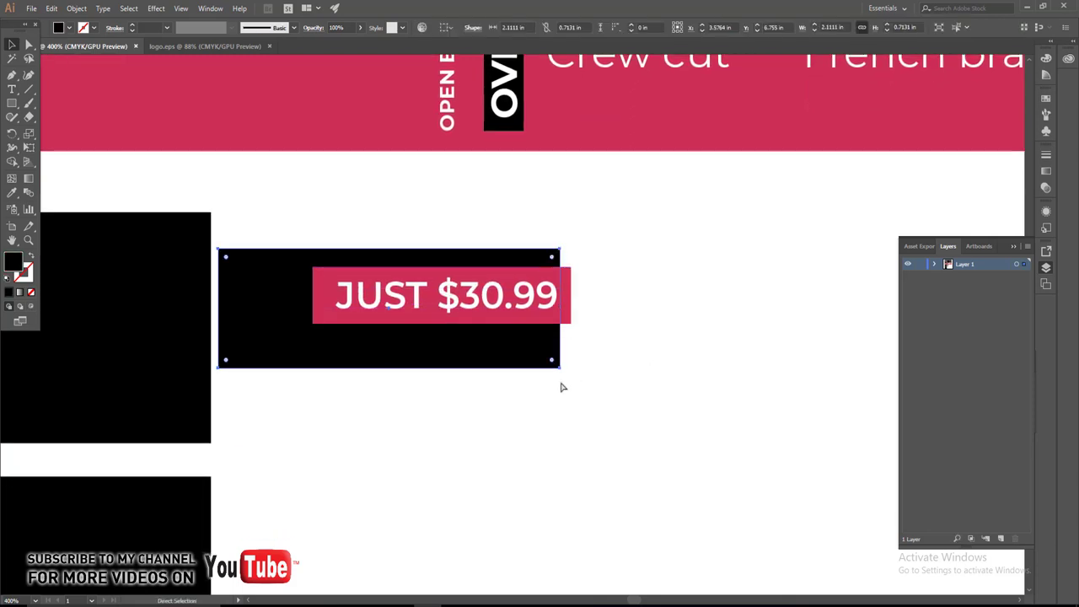
key("ctrl+z")
left_click(614, 385)
scroll(590, 337, "down", 3)
Step: Duplicate the price label onto the black box and retype it as 'HAIR CUT'
mouse_move(508, 201)
left_mouse_down()
mouse_move(507, 267)
mouse_move(507, 257)
left_mouse_up()
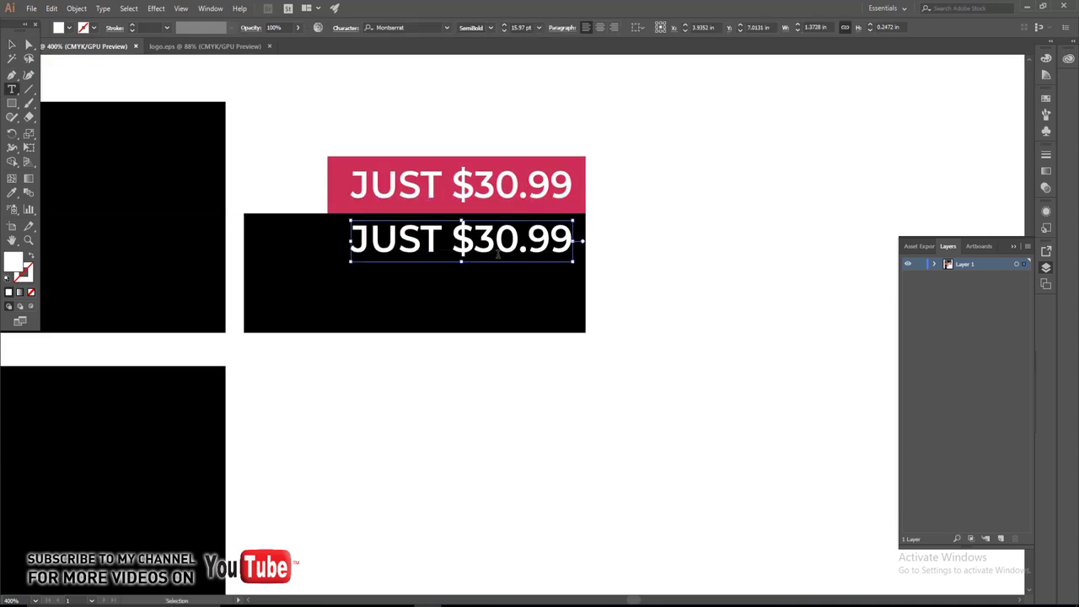
triple_click(498, 255)
type("HA")
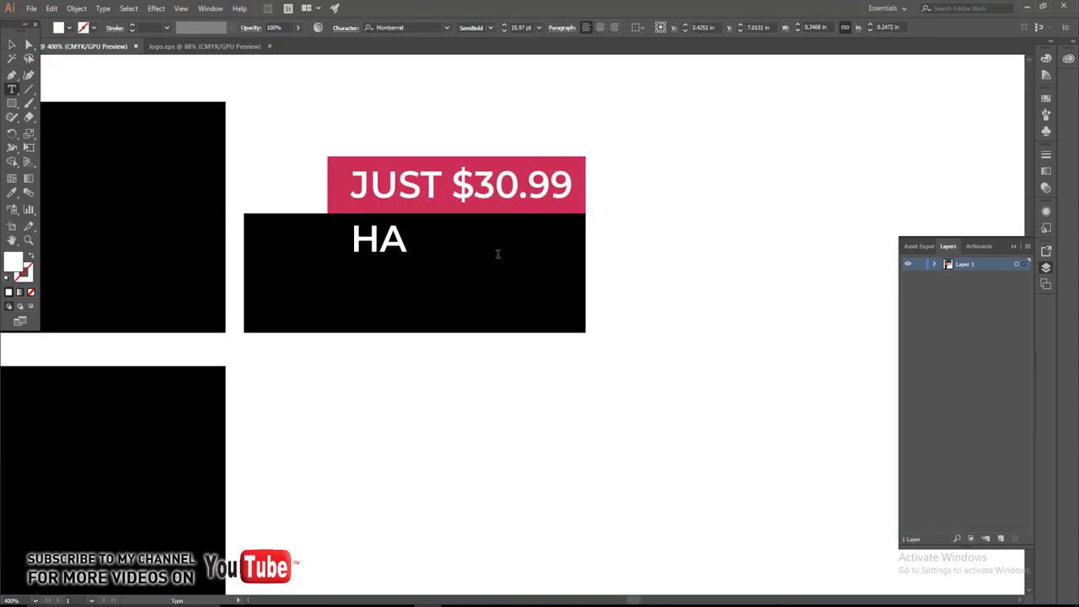
type("IR CUT")
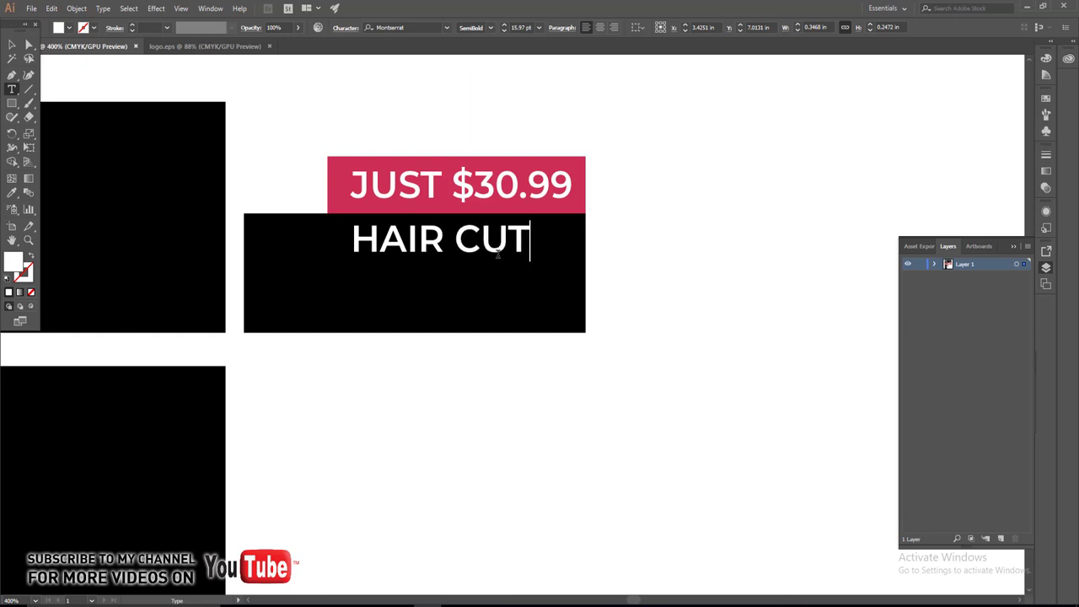
left_click(12, 44)
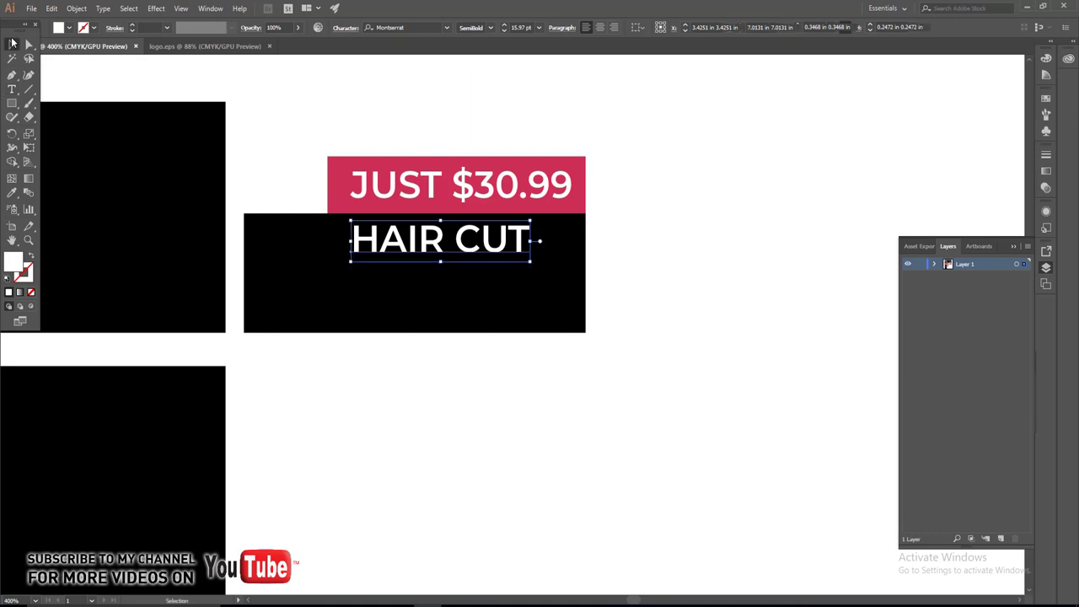
Step: Move the HAIR CUT heading toward the black box's right edge
left_click(472, 126)
left_click_drag(526, 246, 565, 246)
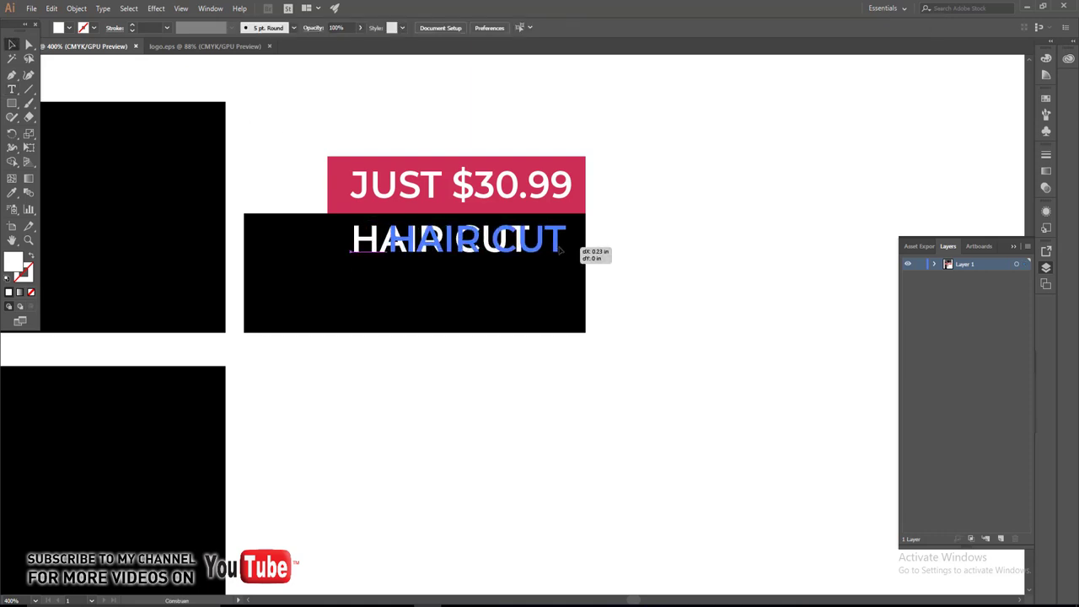
left_click(719, 220)
scroll(413, 293, "down", 2)
Step: Create a Lorem ipsum area text block in Medium weight
left_click(11, 90)
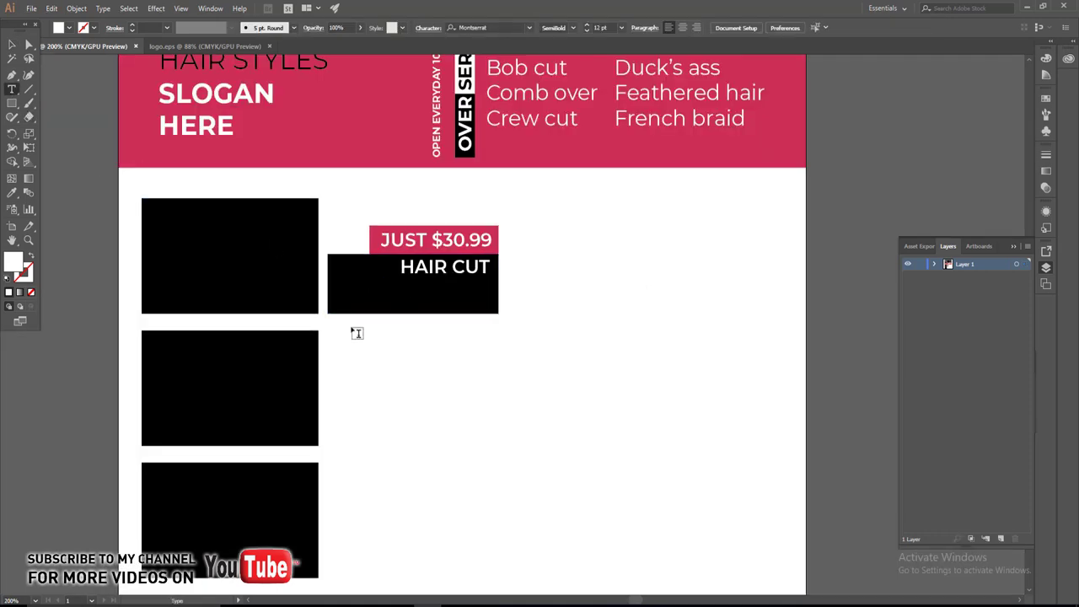
left_click_drag(342, 337, 657, 422)
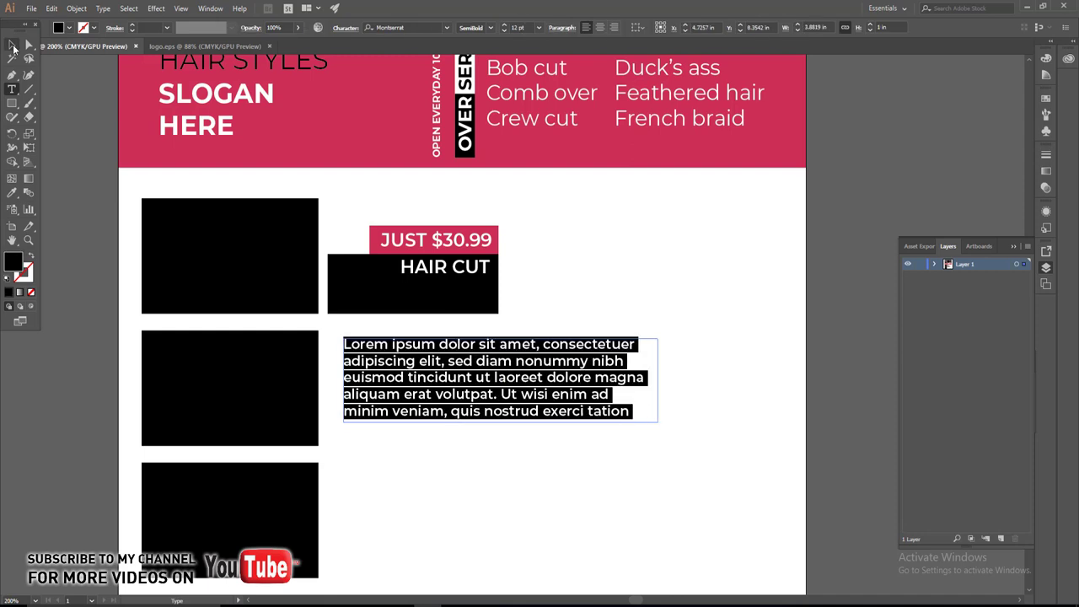
left_click(12, 46)
left_click(490, 28)
left_click(474, 51)
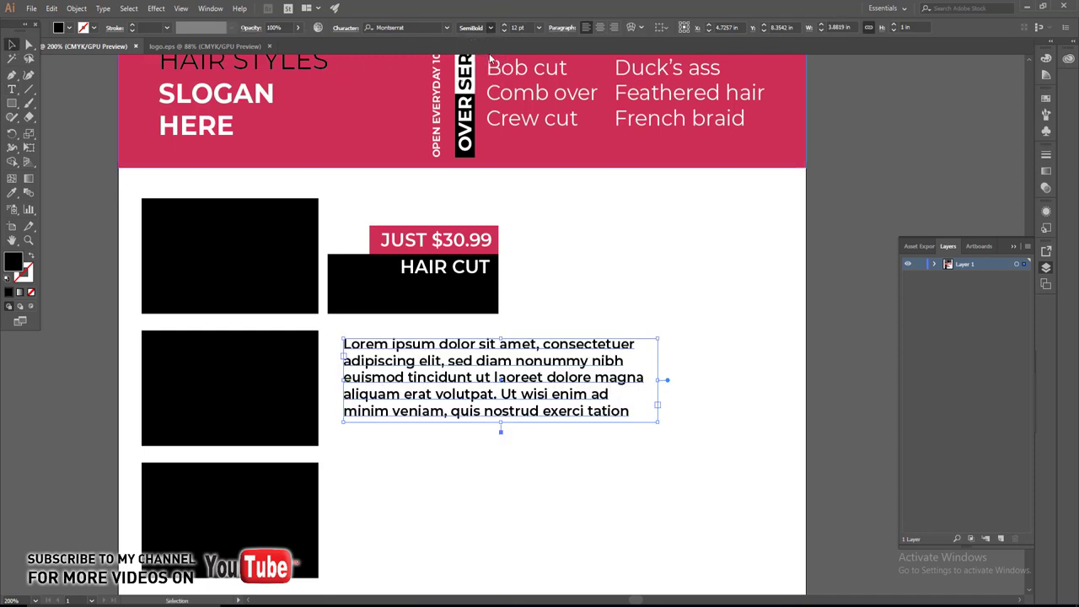
Step: Set the paragraph to 8 pt and fit it onto the black box under HAIR CUT
left_click_drag(661, 422, 578, 379)
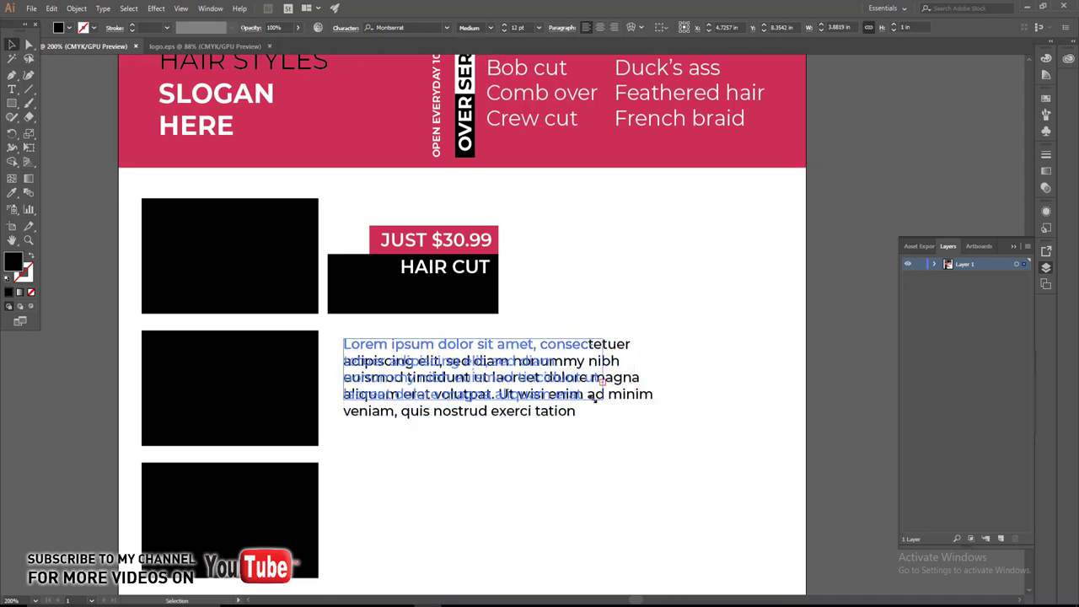
left_click_drag(499, 362, 484, 299)
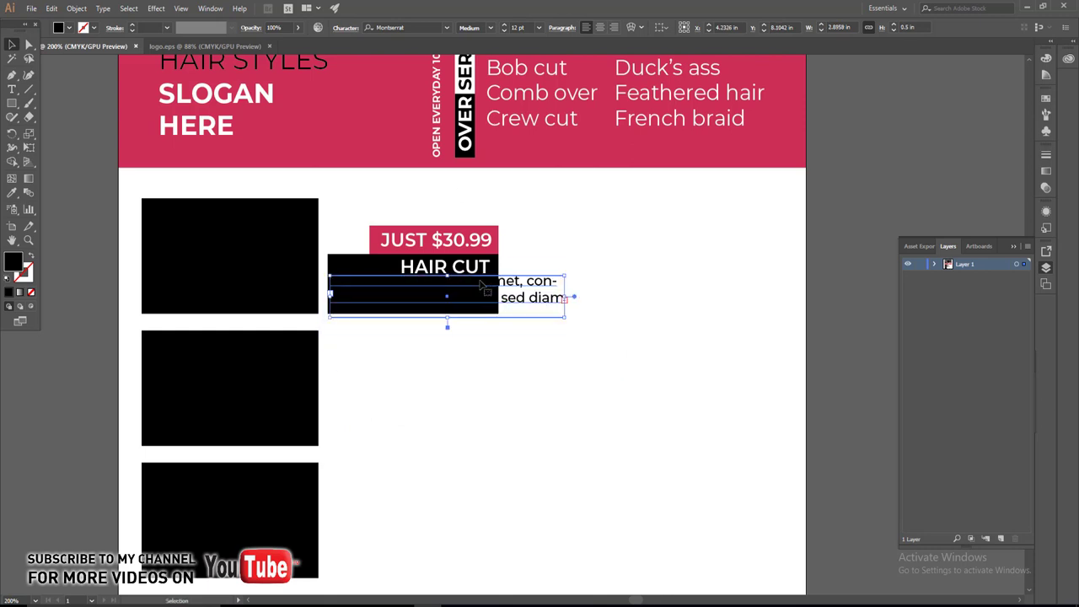
left_click(504, 30)
left_click(504, 30)
left_click(504, 31)
left_click(504, 30)
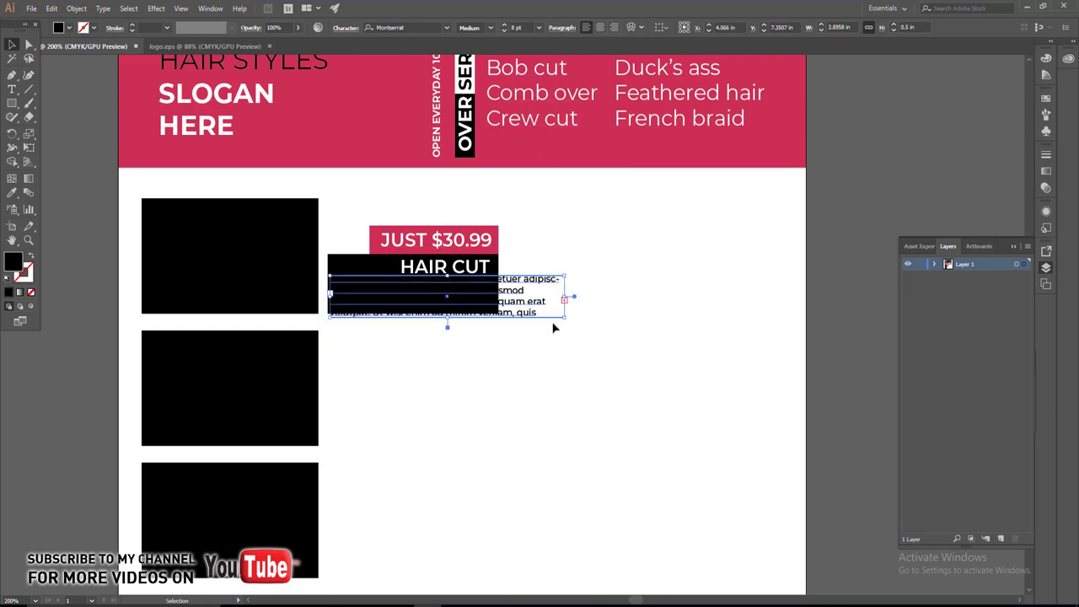
left_click_drag(564, 296, 493, 297)
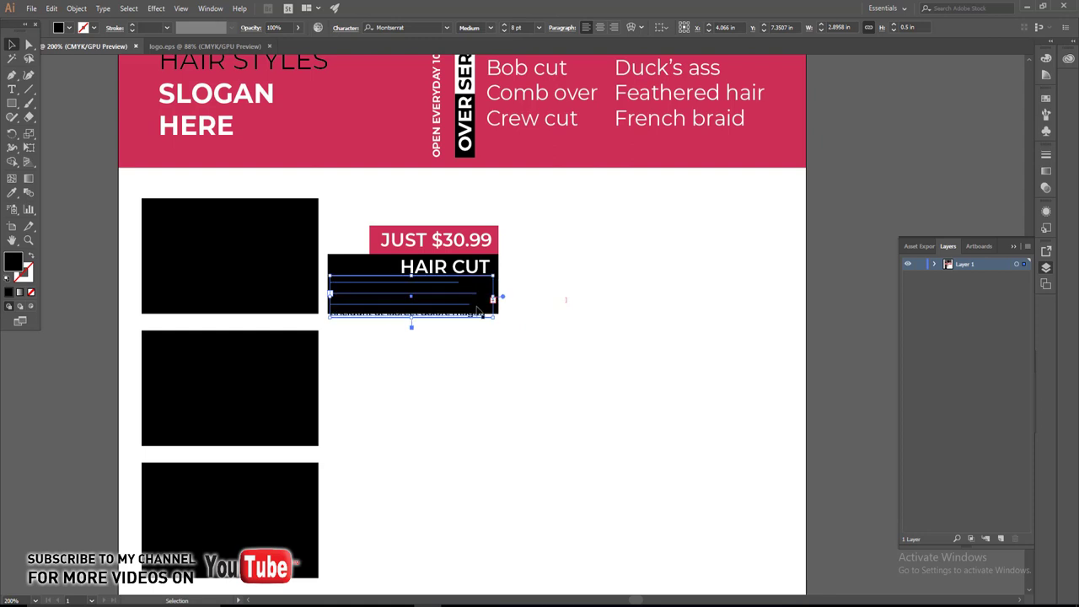
left_click_drag(413, 319, 412, 308)
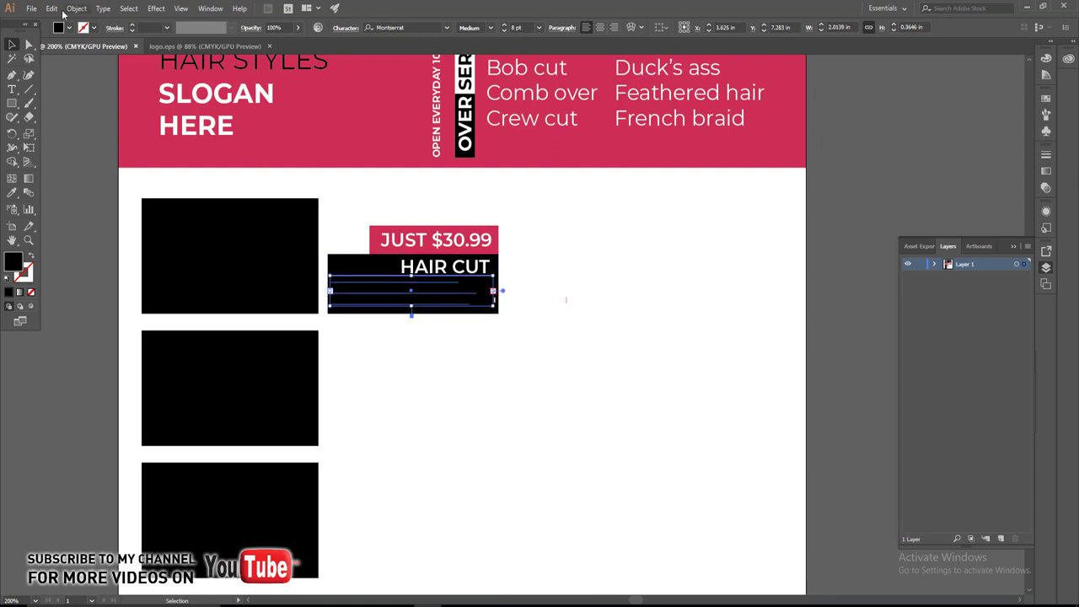
Step: Make the paragraph text white and justified
left_click(70, 28)
left_click(28, 48)
key("Escape")
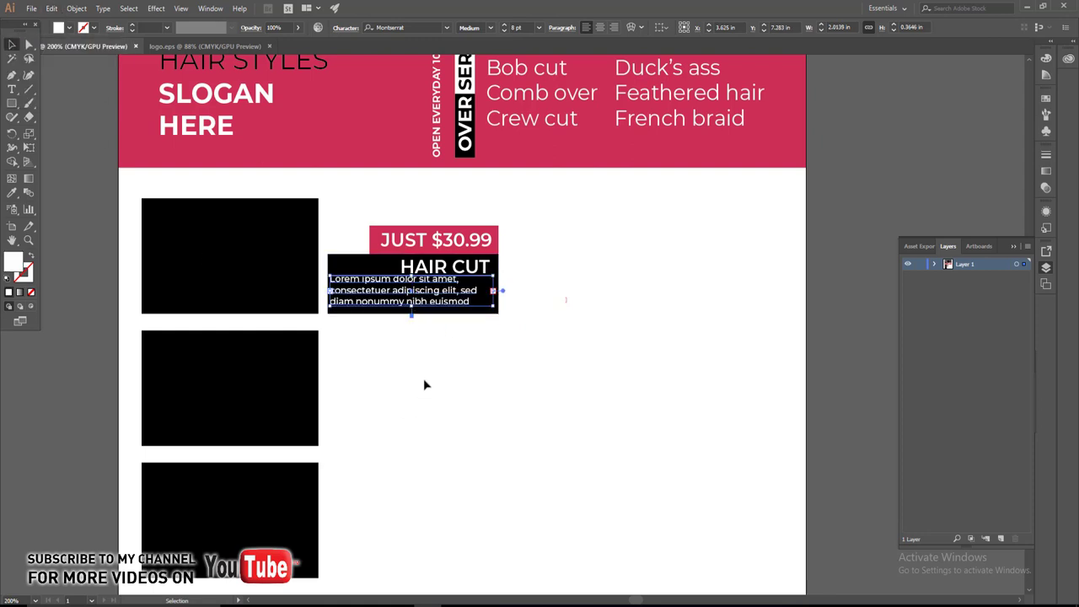
key("Escape")
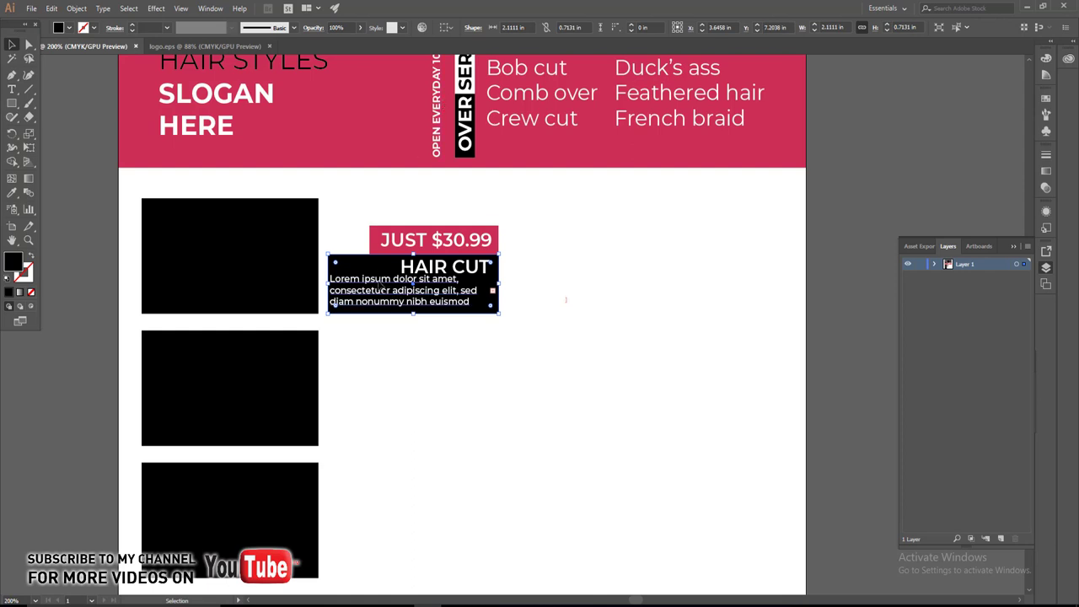
left_click(384, 283)
left_click(560, 36)
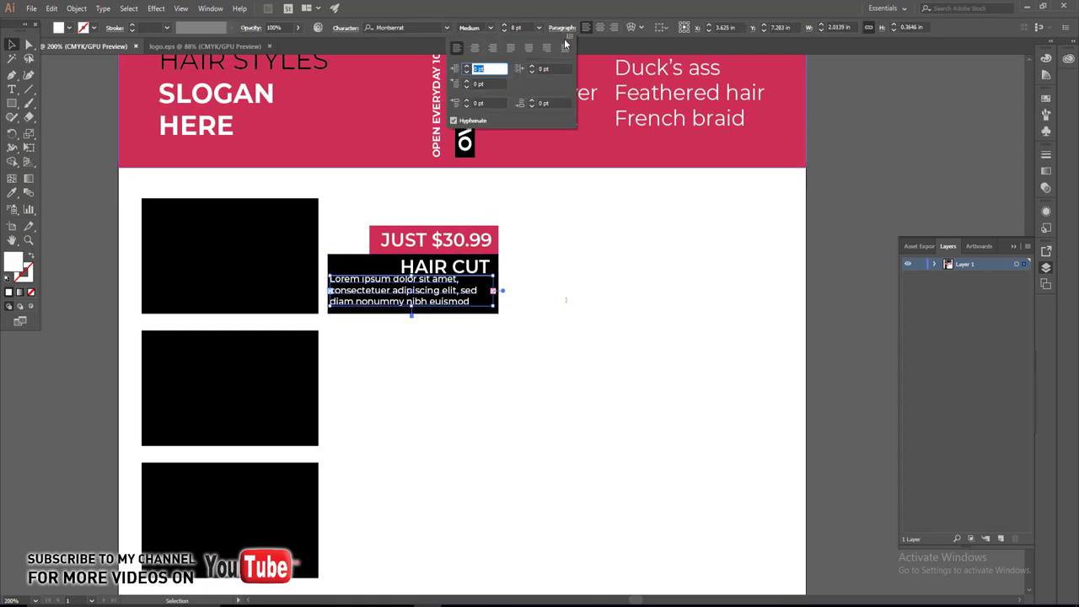
left_click(565, 47)
left_click(600, 302)
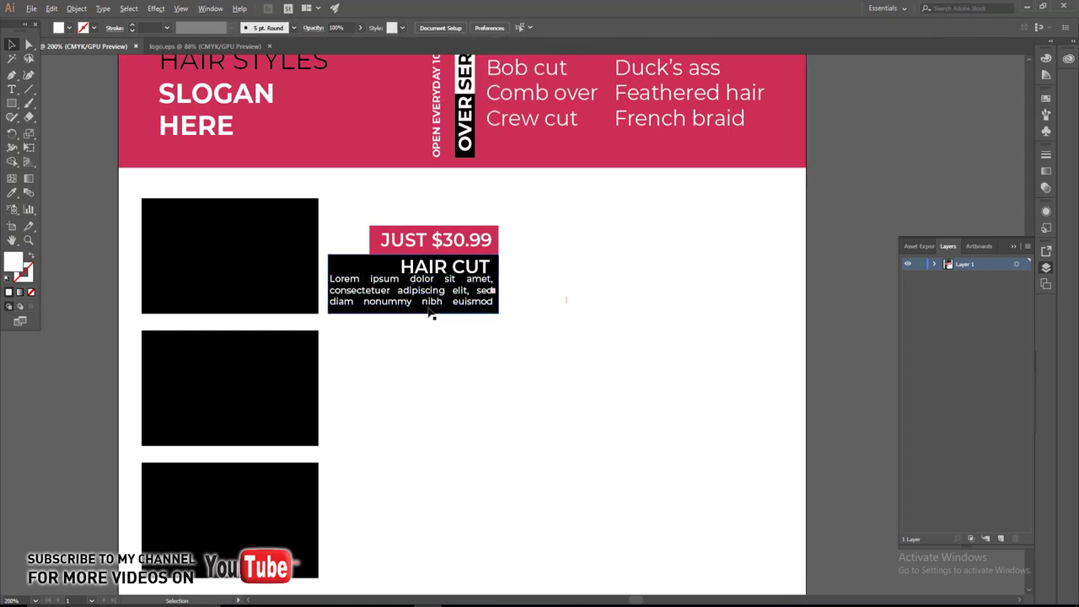
Step: Shorten the paragraph frame and reduce its font size two steps to about 6 pt
scroll(434, 314, "up", 2, "alt")
left_click(393, 304)
left_click_drag(394, 242, 393, 253)
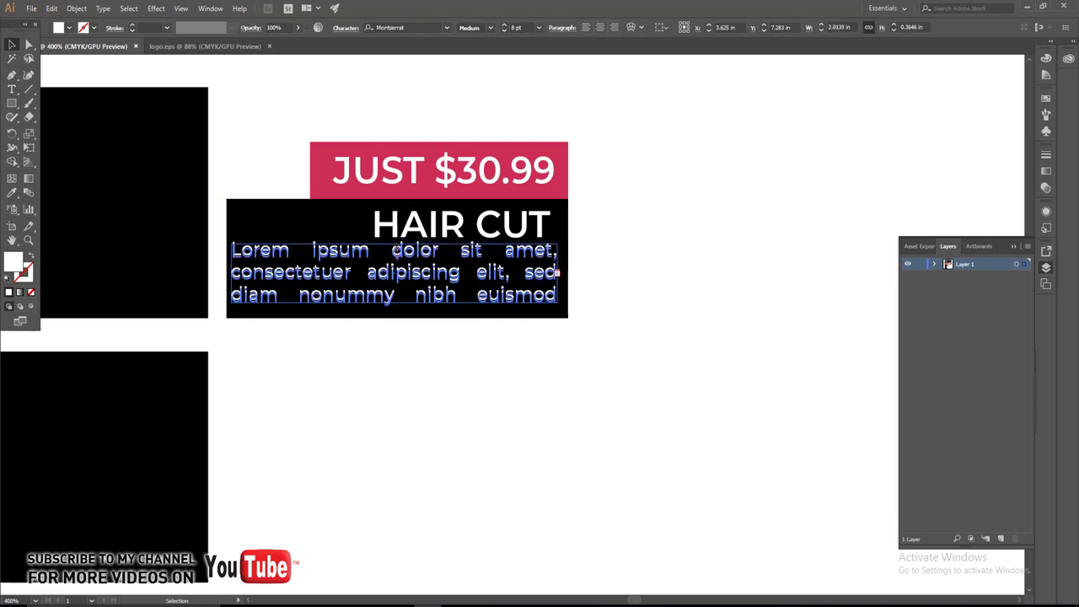
left_click(503, 32)
left_click(504, 31)
left_click(366, 329)
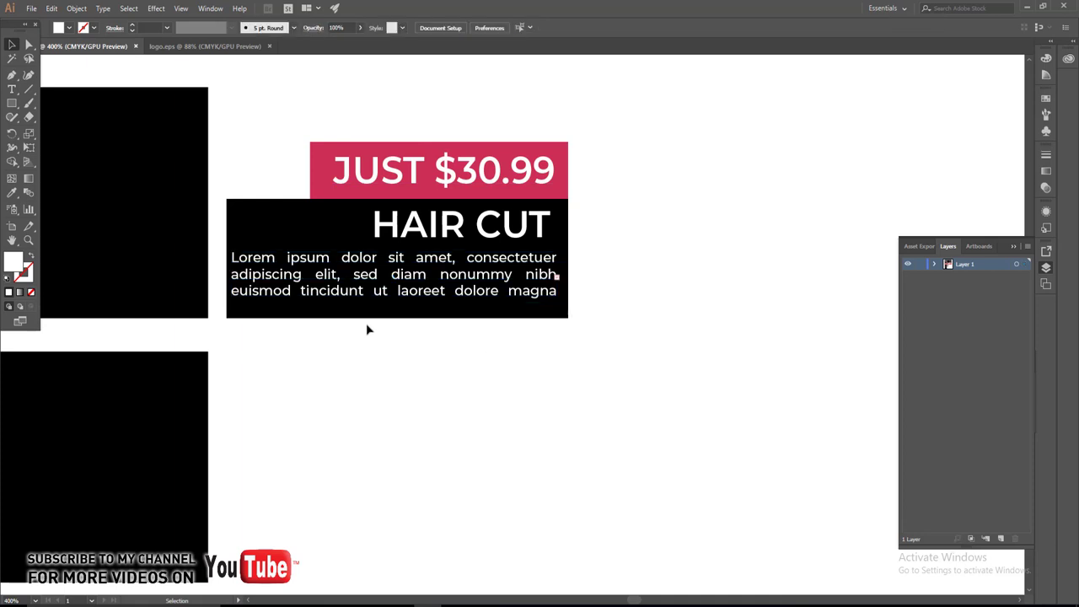
Step: Narrow the frame from the left and justify all lines, including the last
left_click(326, 290)
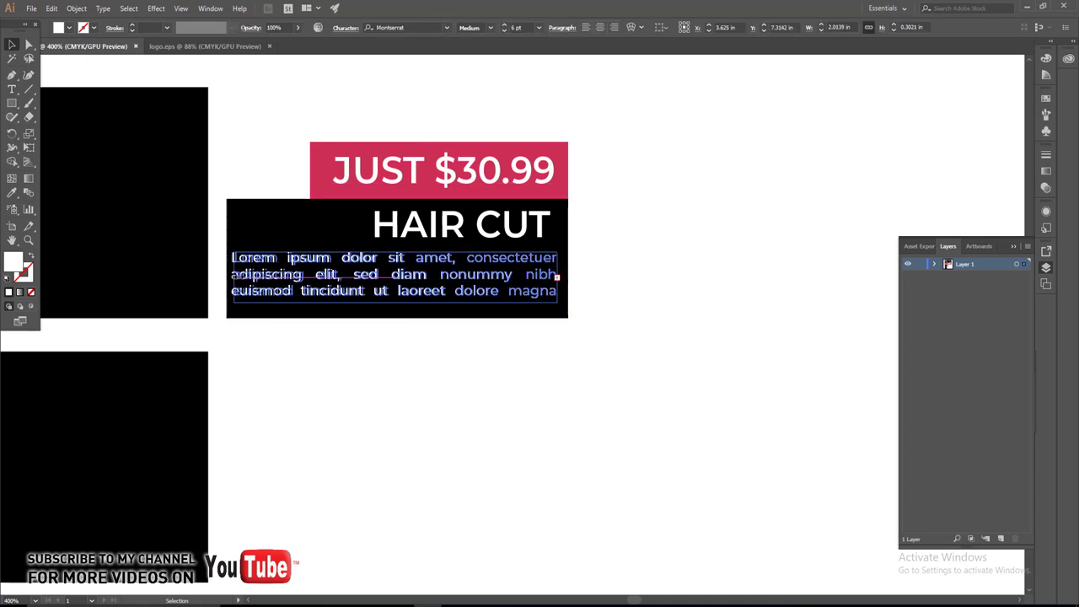
left_click_drag(232, 275, 258, 276)
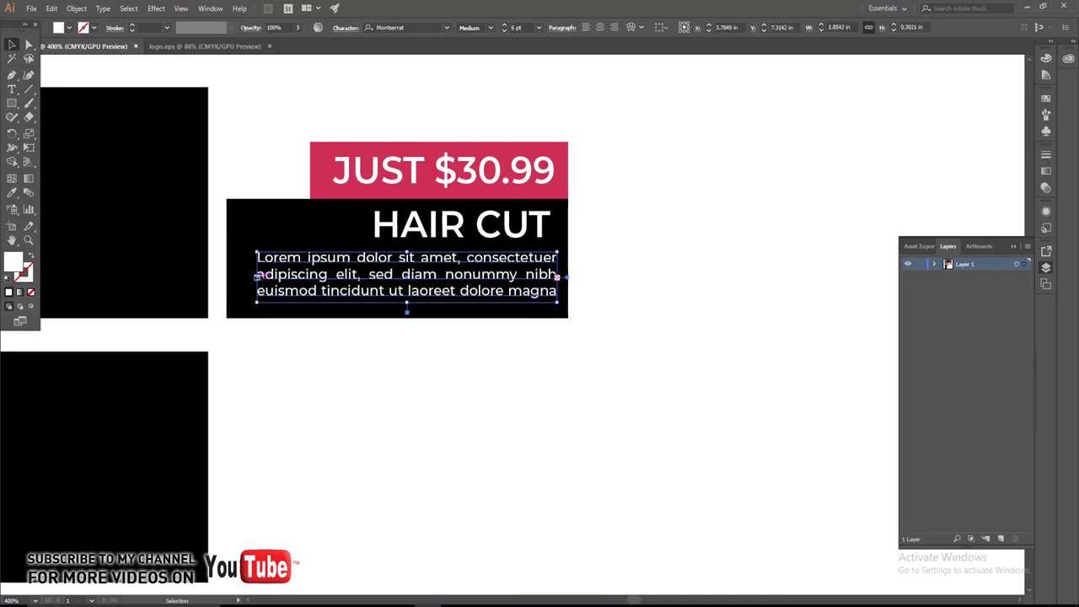
double_click(258, 276)
key("ctrl+a")
key("ctrl+shift+f")
left_click(412, 354)
scroll(412, 354, "down", 2)
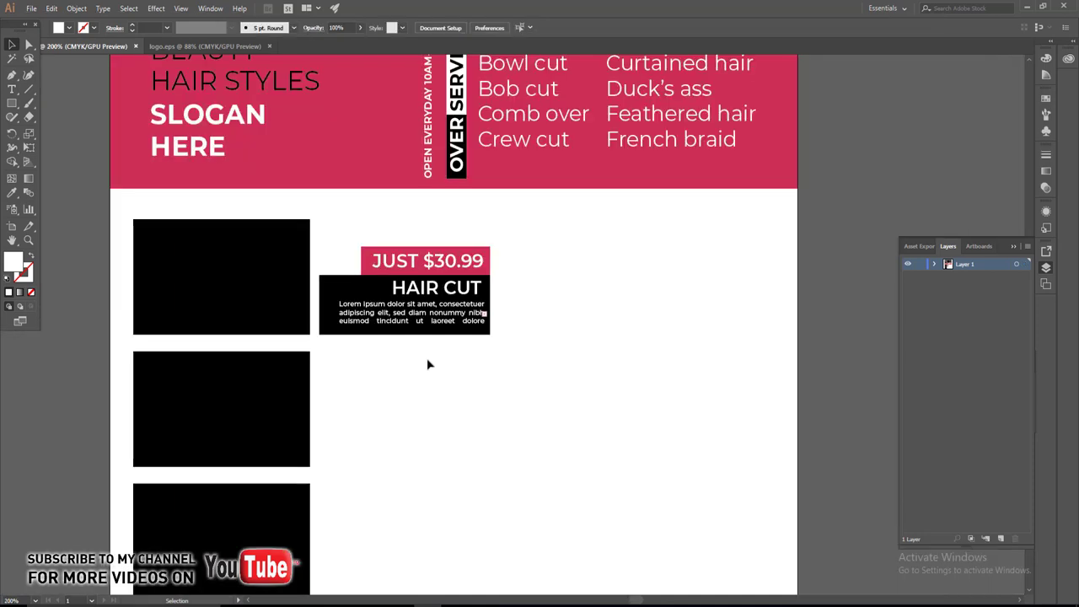
scroll(518, 374, "left", 2)
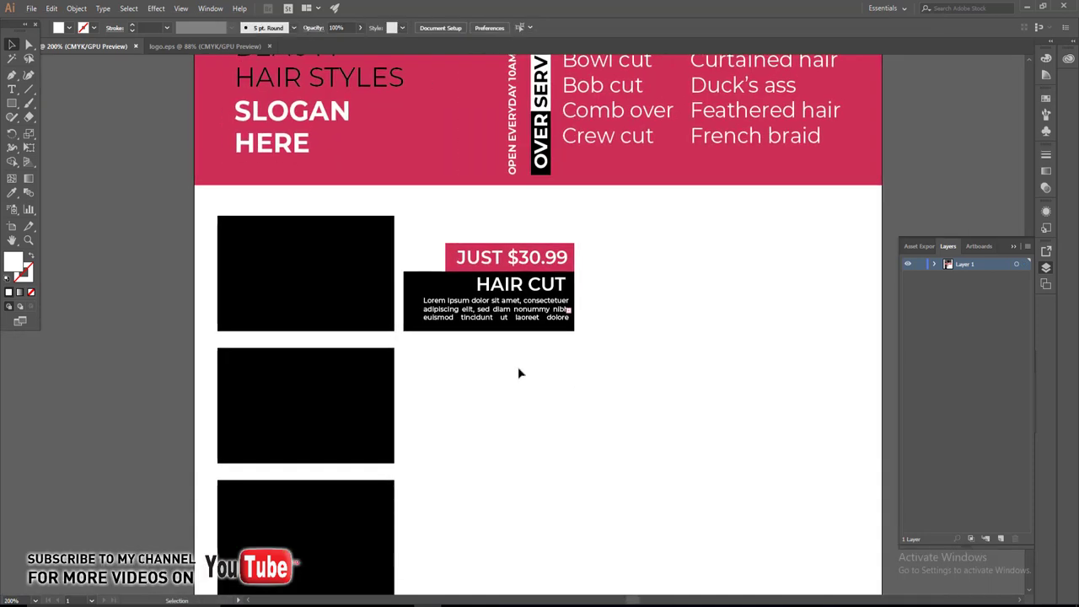
Step: Place the woman-at-hair-salon photo and scale it to cover the first black box
left_click(32, 10)
left_click(50, 195)
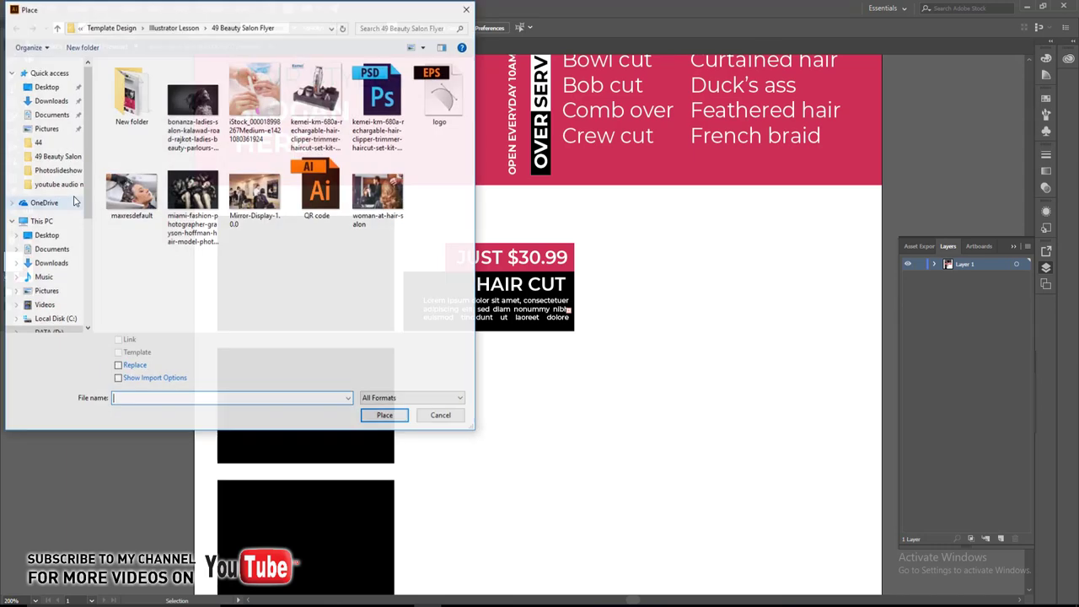
left_click(379, 205)
double_click(379, 205)
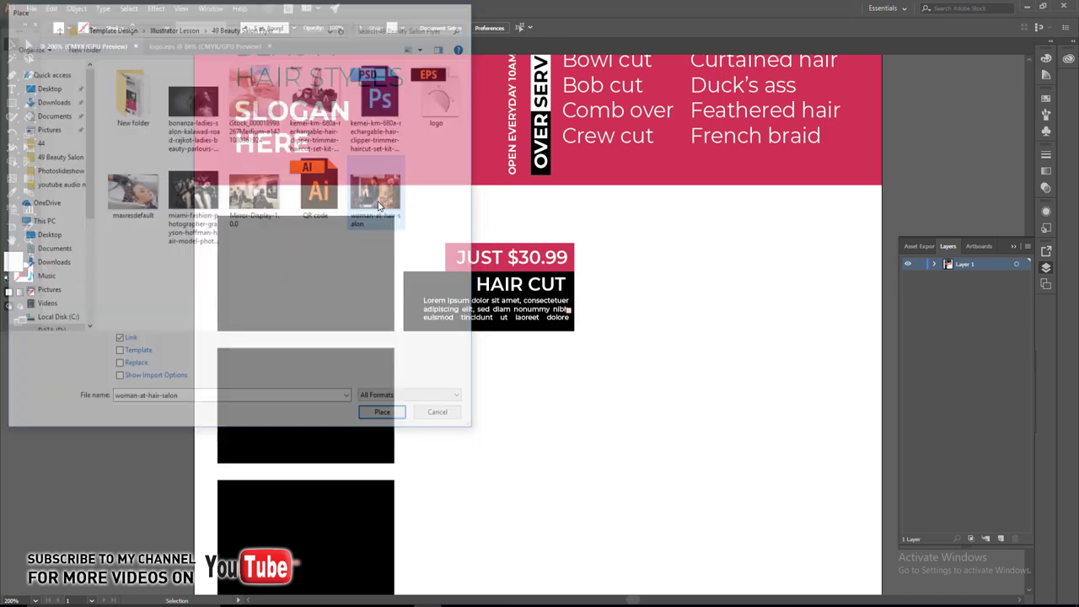
left_click(297, 248)
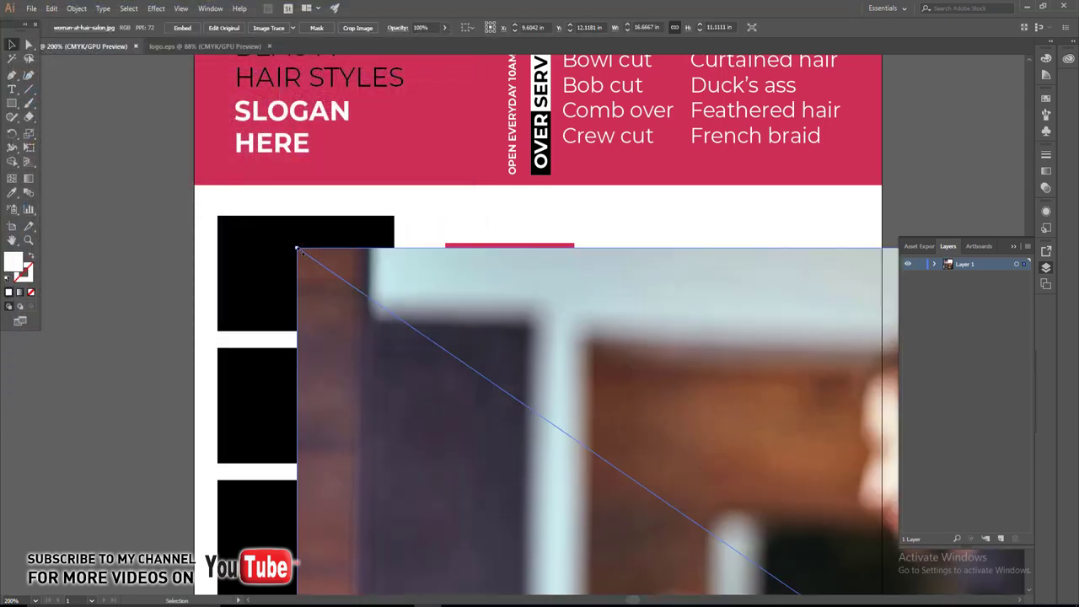
mouse_move(297, 248)
left_mouse_down()
mouse_move(237, 244)
mouse_move(372, 363)
mouse_move(339, 306)
mouse_move(251, 215)
left_mouse_up()
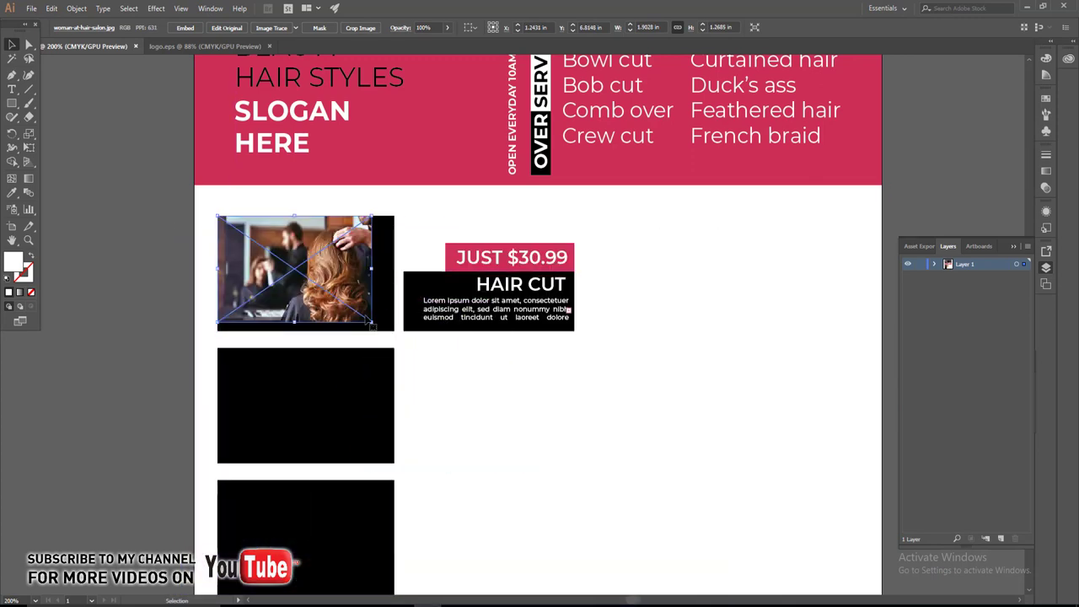
left_click_drag(372, 322, 391, 337)
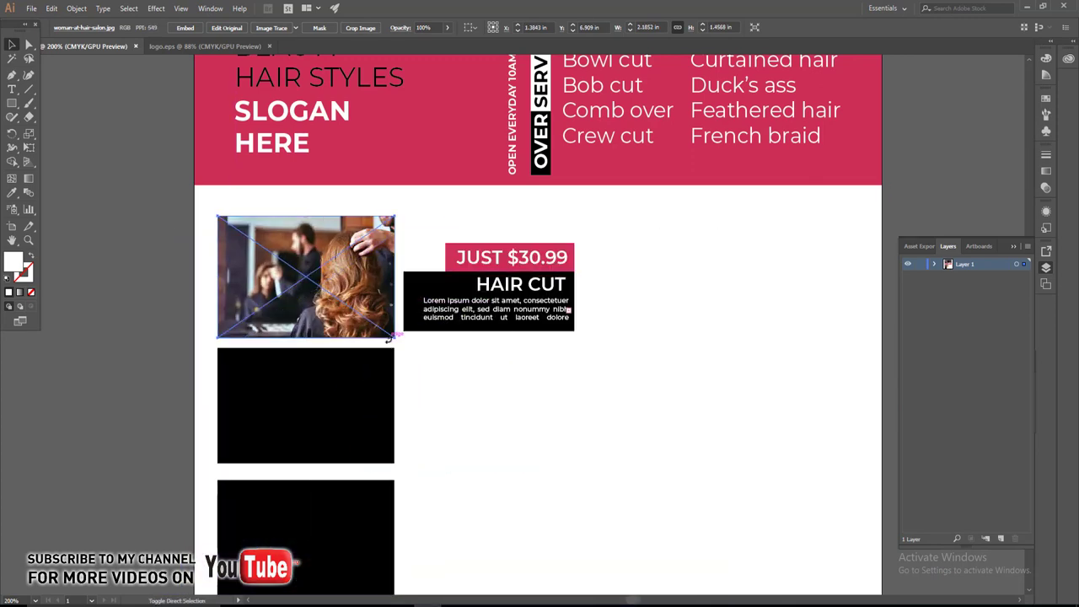
Step: Send the salon photo behind the first box and clip it with a clipping mask
key("ctrl+shift+bracketleft")
right_click(296, 270)
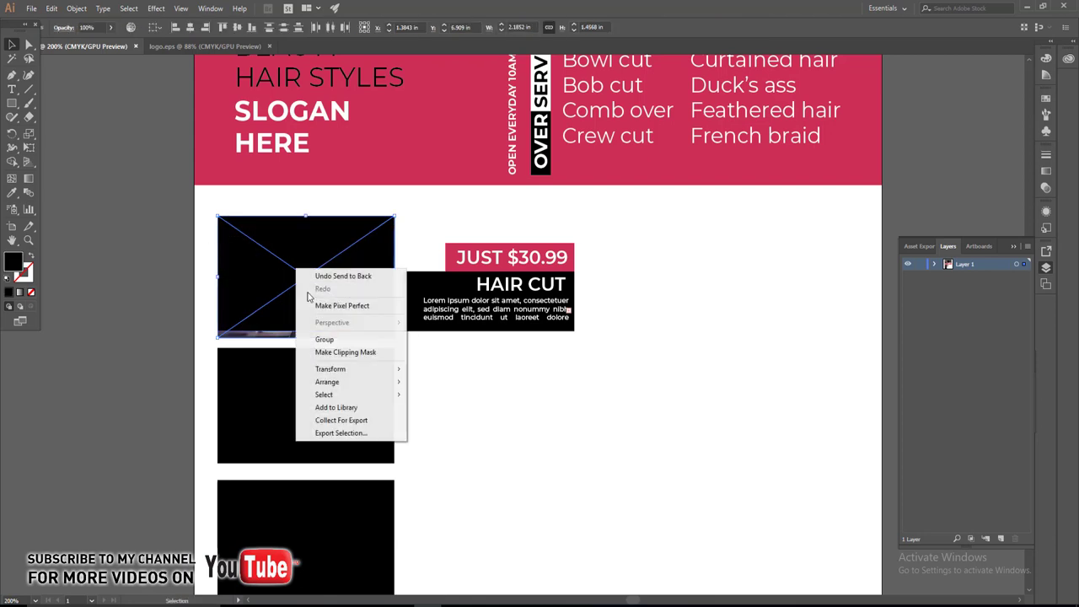
left_click(346, 352)
left_click(546, 414)
scroll(559, 380, "down", 2)
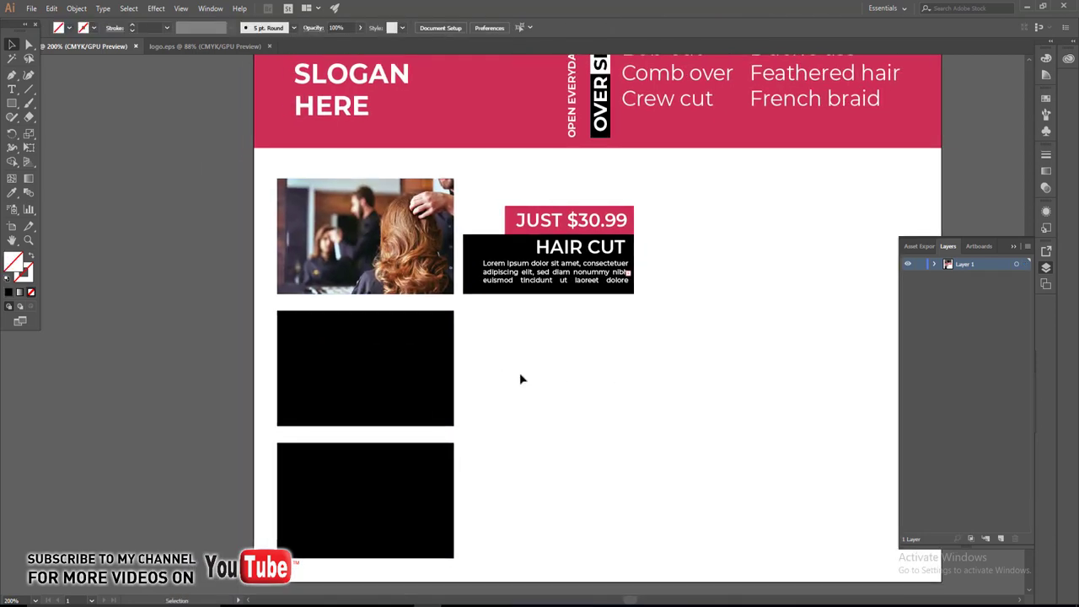
scroll(520, 380, "up", 1)
scroll(520, 380, "down", 1)
Step: Place the maxresdefault hair-washing photo and shrink it near the second black box
left_click(32, 9)
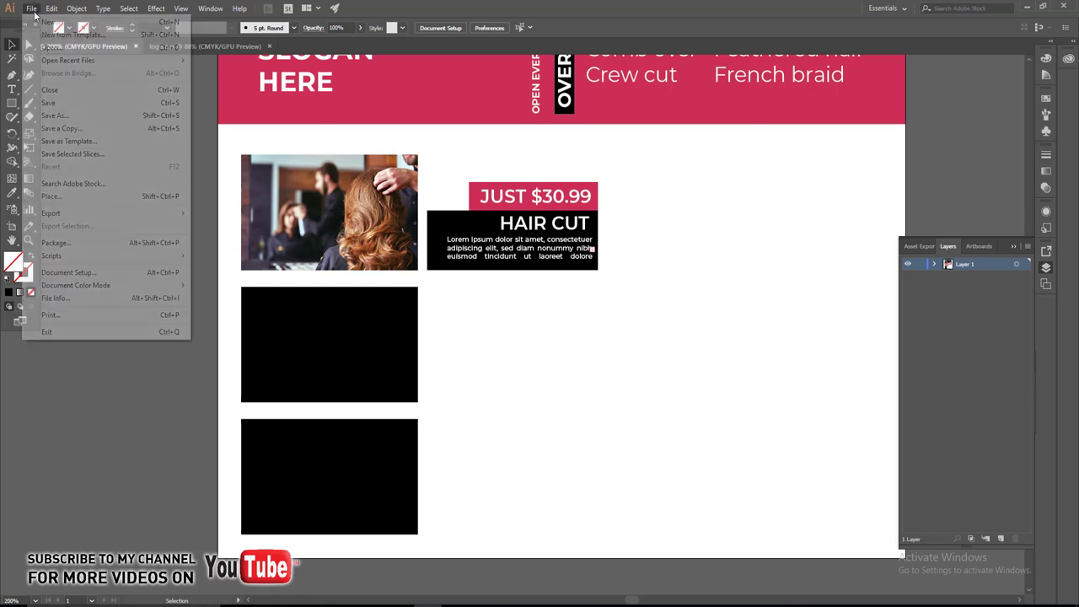
left_click(50, 195)
left_click(130, 193)
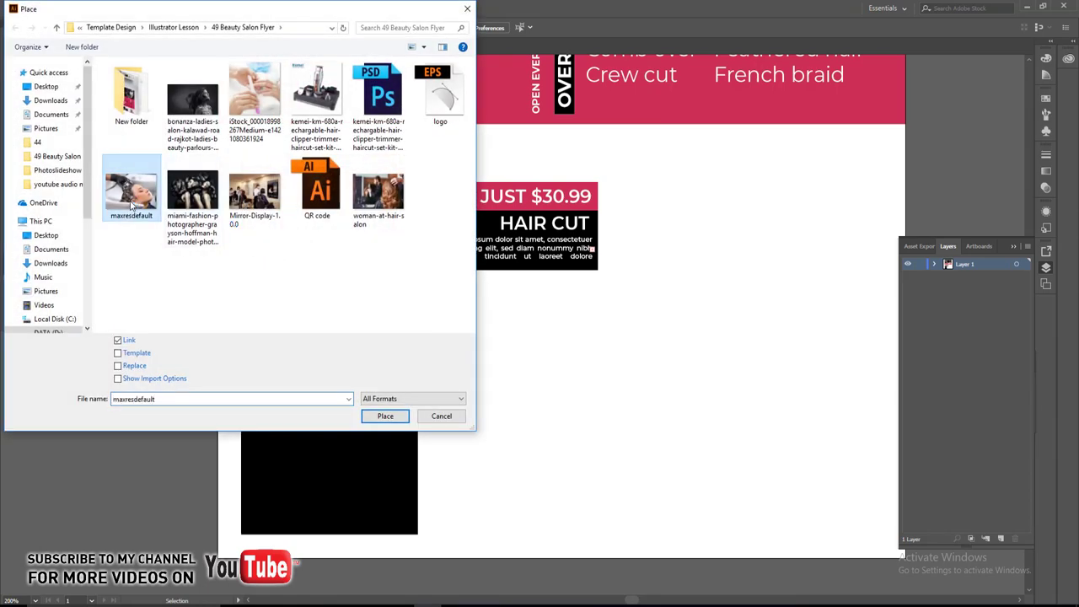
double_click(130, 200)
left_click(262, 301)
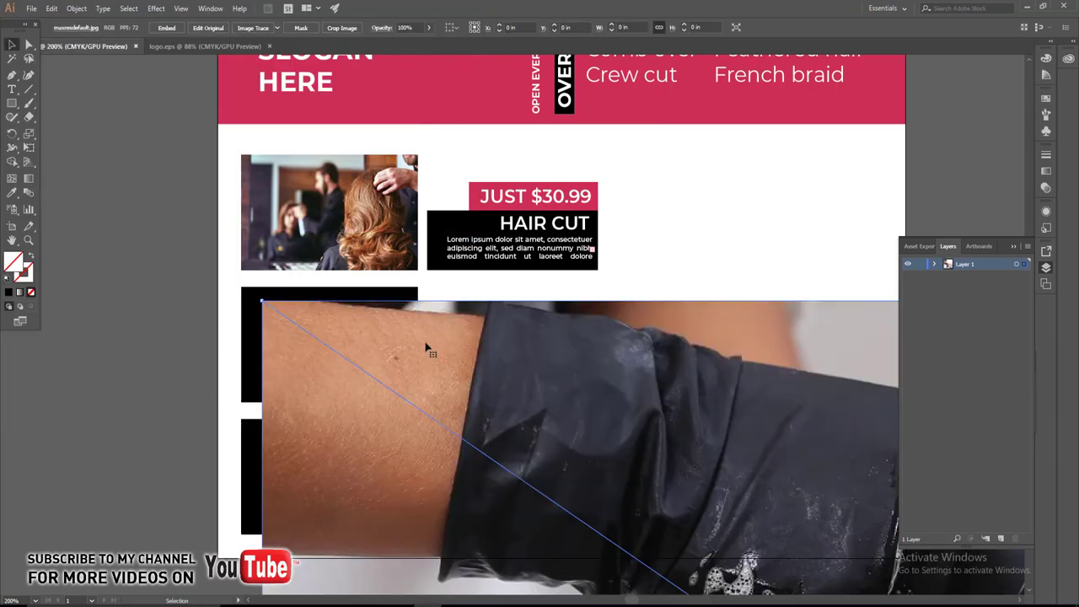
left_click_drag(267, 310, 620, 555)
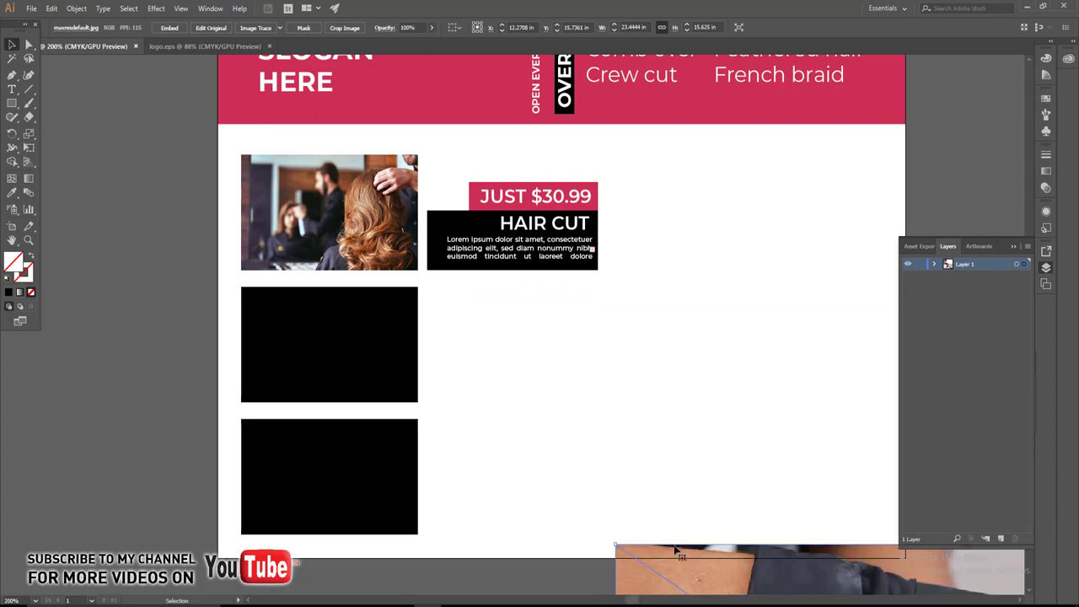
left_click_drag(689, 559, 313, 303)
scroll(314, 304, "down", 3)
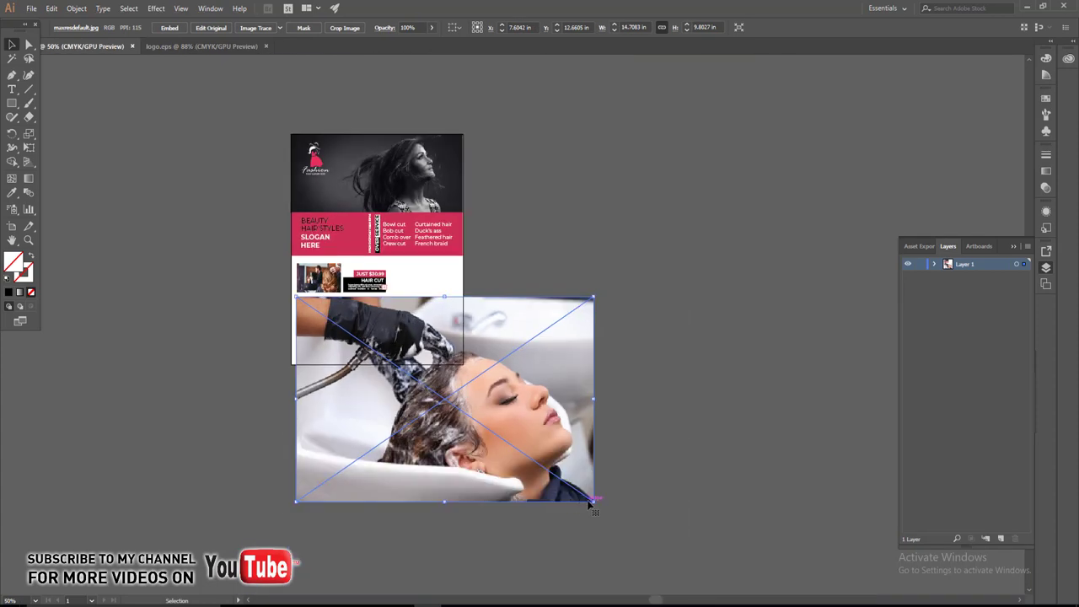
left_click_drag(590, 503, 344, 329)
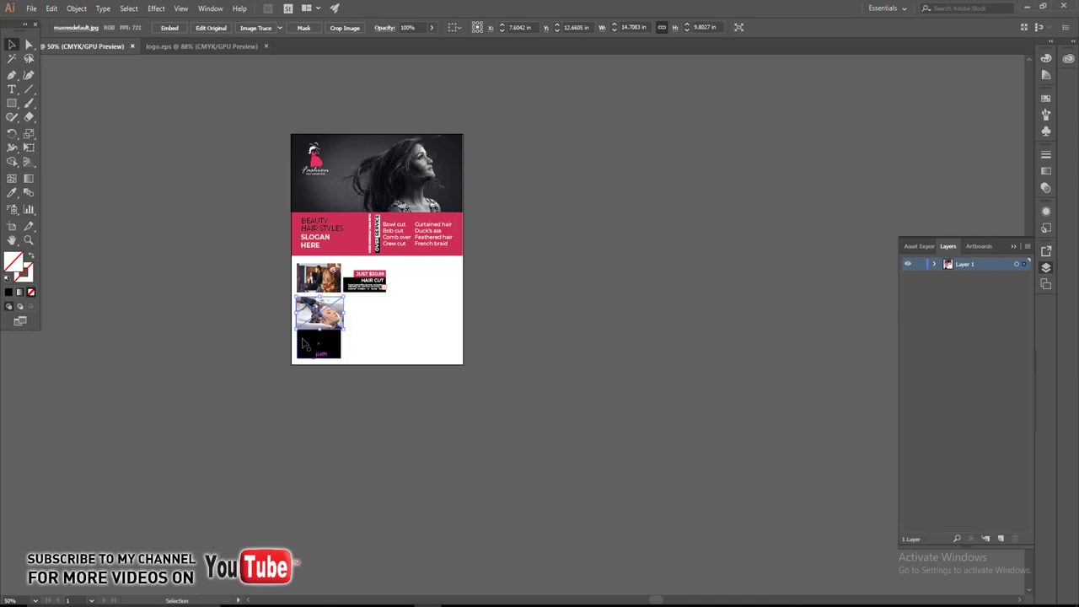
scroll(301, 323, "up", 4)
scroll(301, 324, "up", 2)
Step: Send the hair-washing photo behind the second box, fit it, and clip it
key("ctrl+bracketleft")
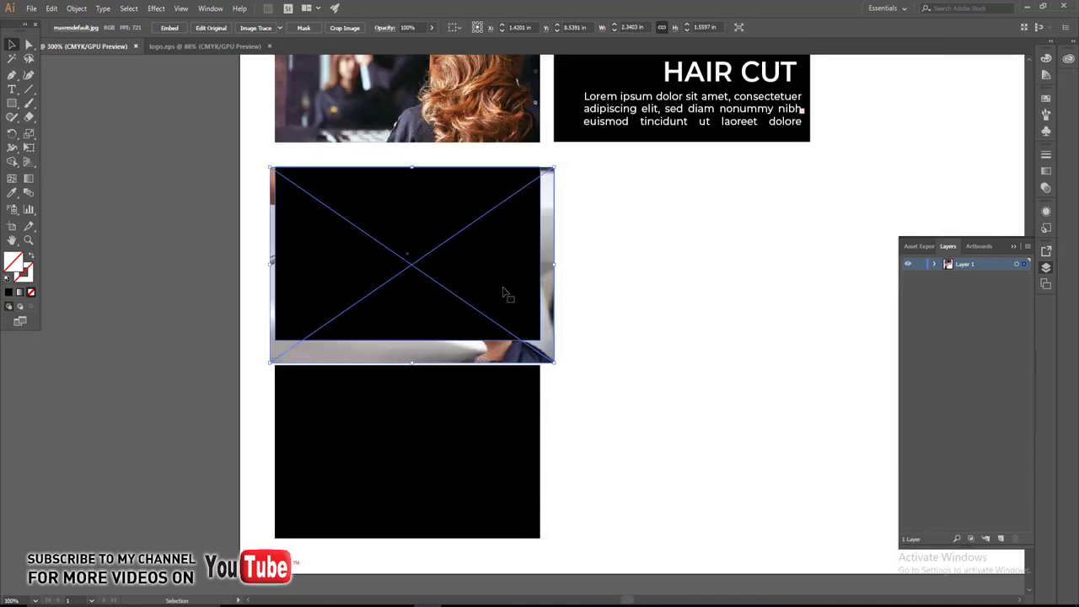
mouse_move(558, 363)
left_mouse_down()
mouse_move(508, 357)
mouse_move(539, 356)
left_mouse_up()
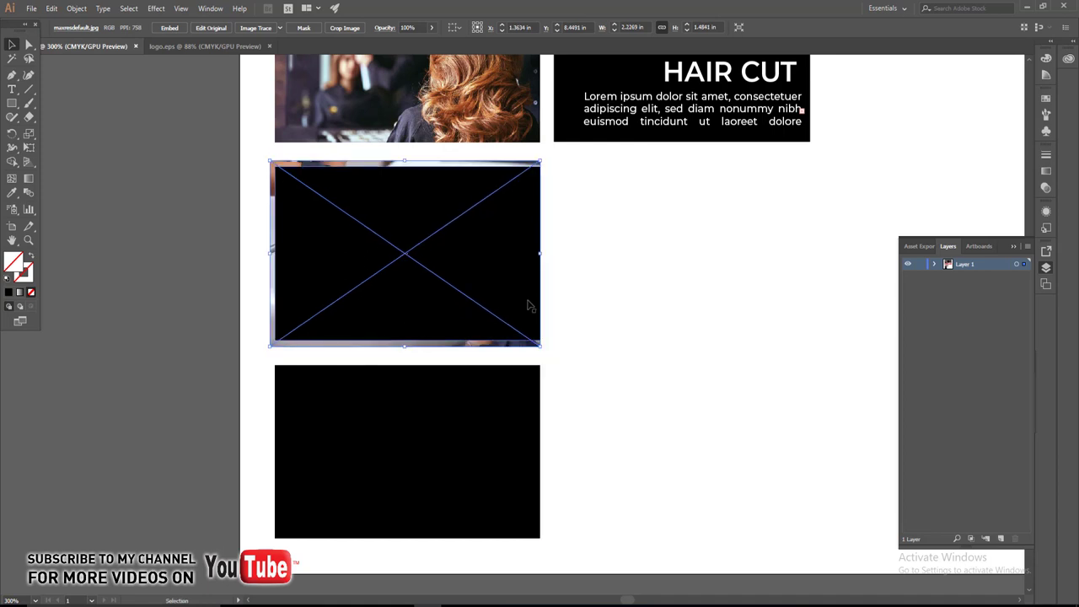
left_click_drag(588, 287, 349, 230)
right_click(349, 230)
left_click(398, 312)
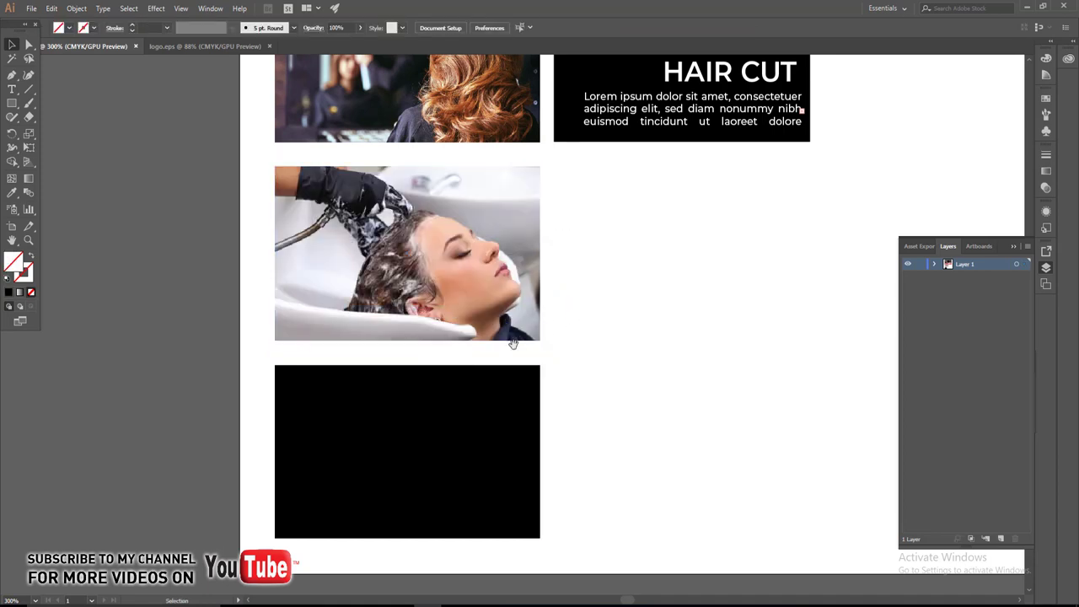
scroll(469, 283, "down", 1)
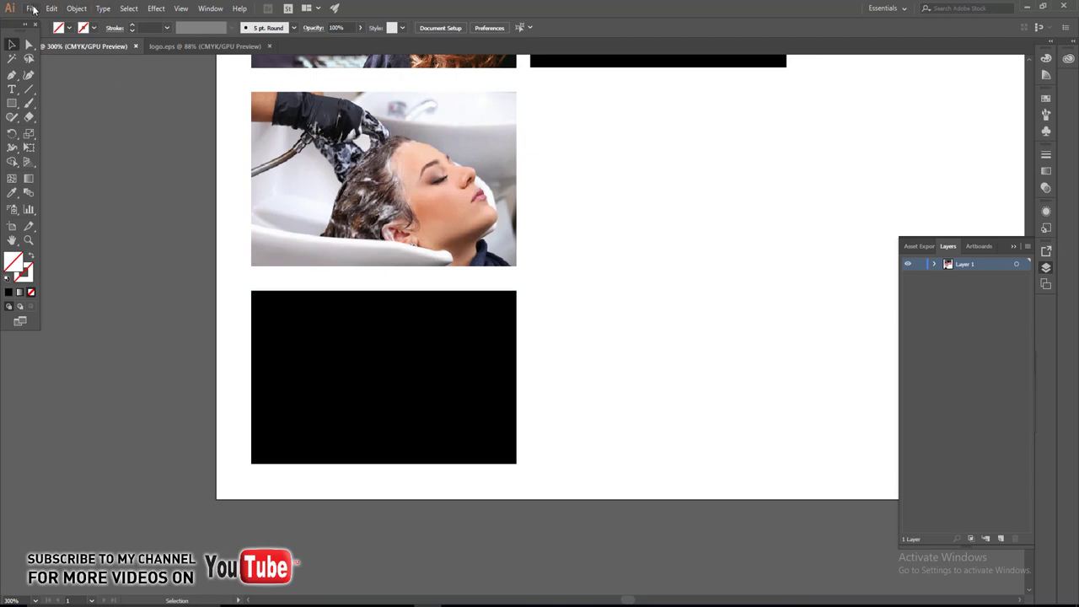
Step: Place the iStock manicure photo and move it toward the flyer
left_click(33, 10)
left_click(55, 192)
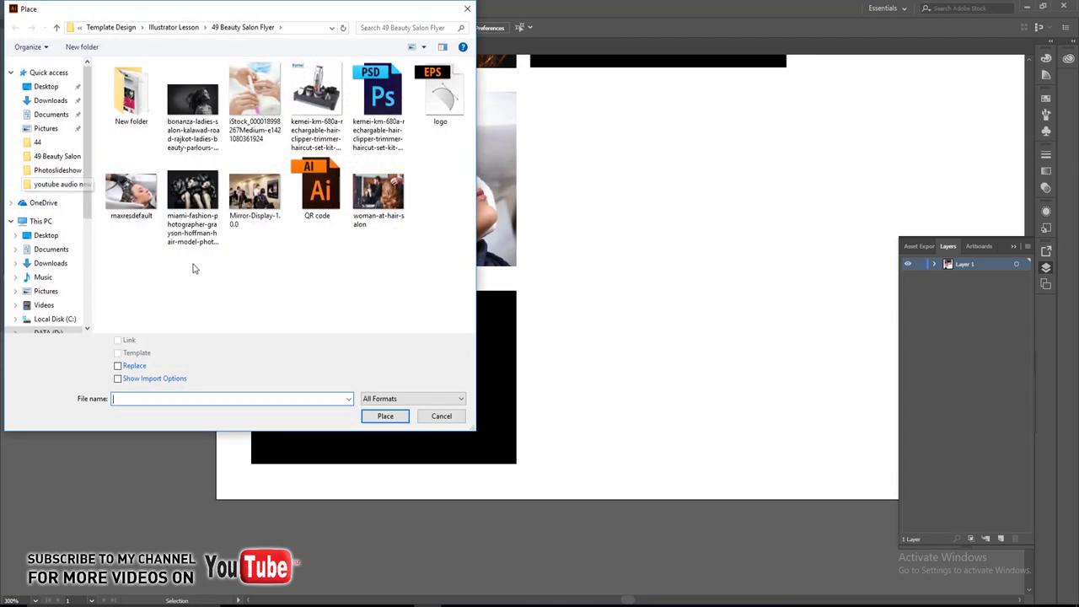
double_click(253, 97)
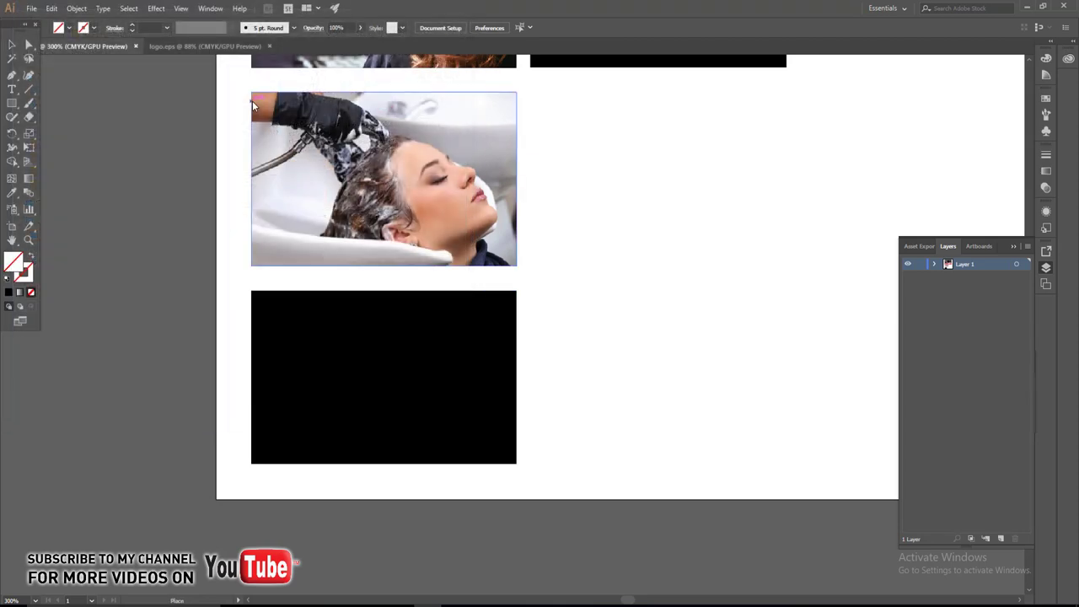
left_click_drag(358, 266, 705, 445)
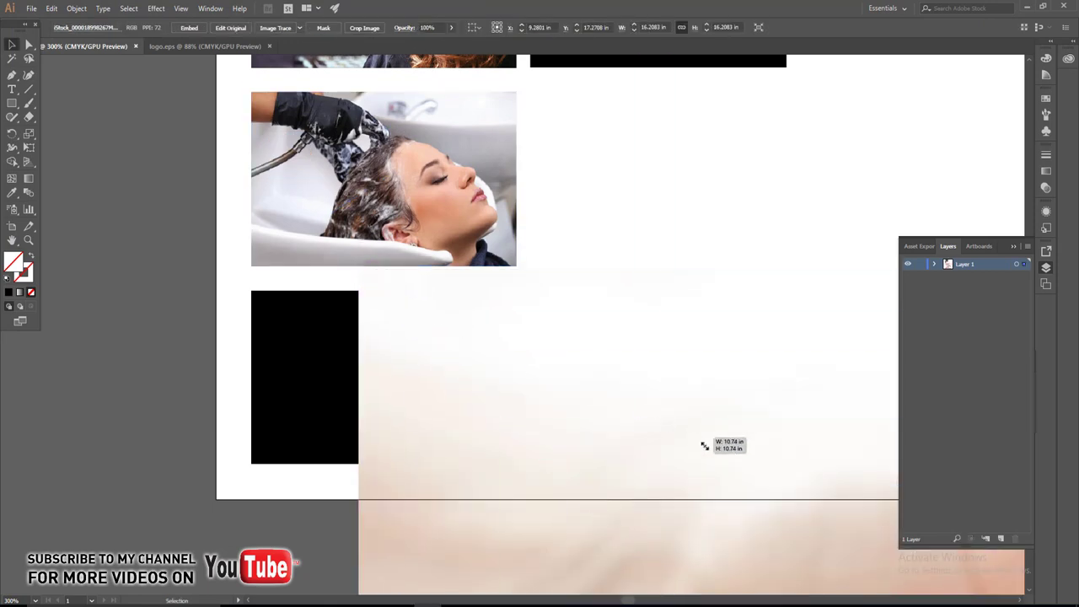
scroll(723, 451, "down", 4)
scroll(722, 450, "right", 4)
left_click_drag(667, 472, 280, 161)
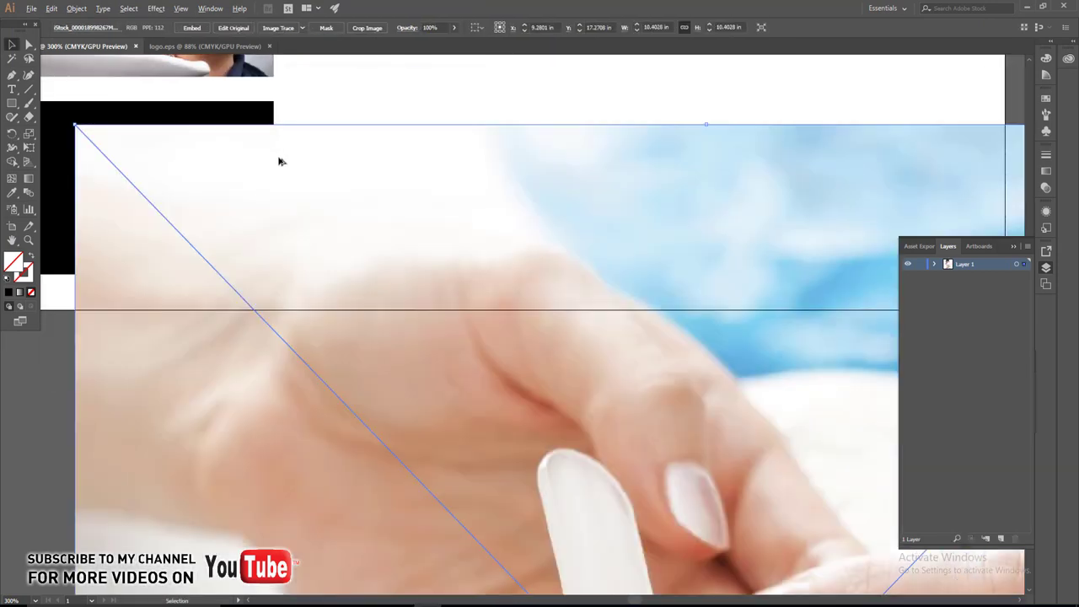
Step: Scale and align the manicure photo to fill the third black box
scroll(280, 161, "down", 4)
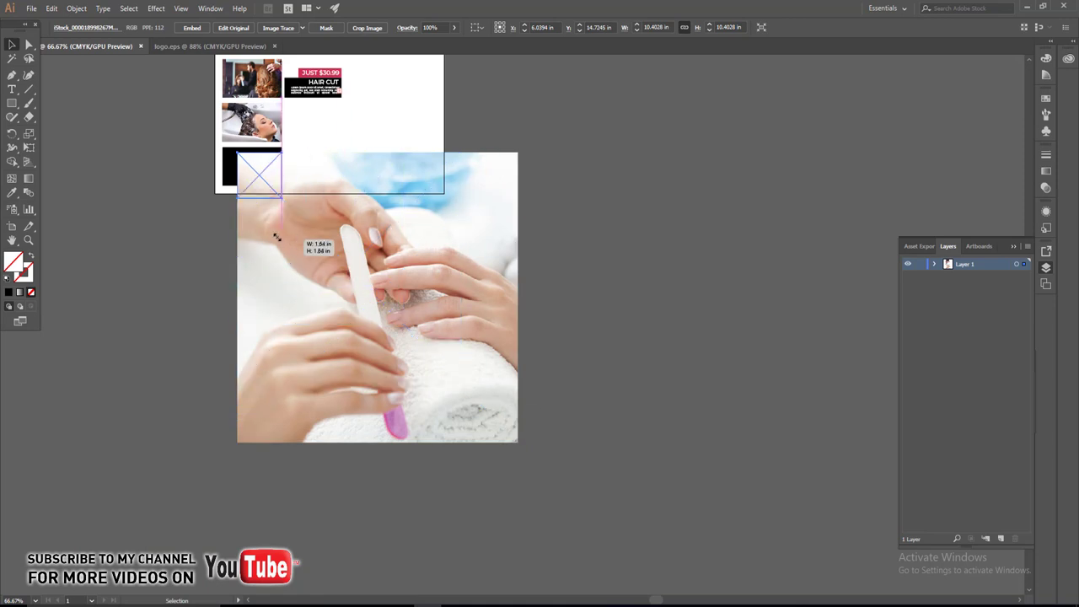
left_click_drag(517, 444, 274, 189)
scroll(240, 127, "up", 4)
scroll(242, 145, "down", 1)
scroll(242, 145, "left", 2)
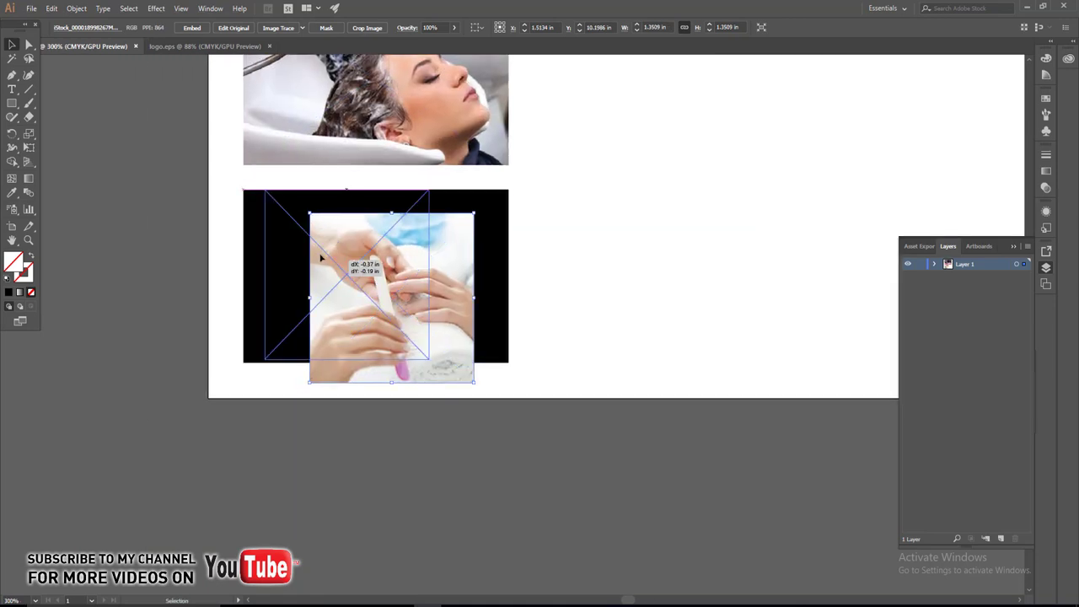
left_click_drag(430, 335, 364, 312)
left_click_drag(407, 359, 509, 376)
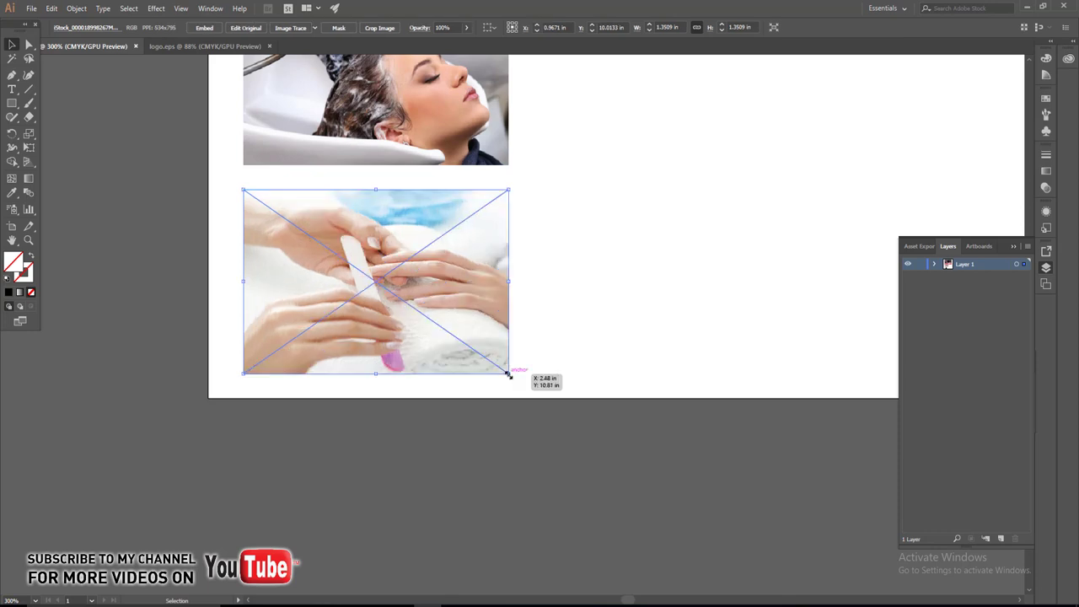
Step: Send the manicure photo behind the third box, clip it, and exit isolation mode
key("ctrl+shift+bracketleft")
right_click(312, 243)
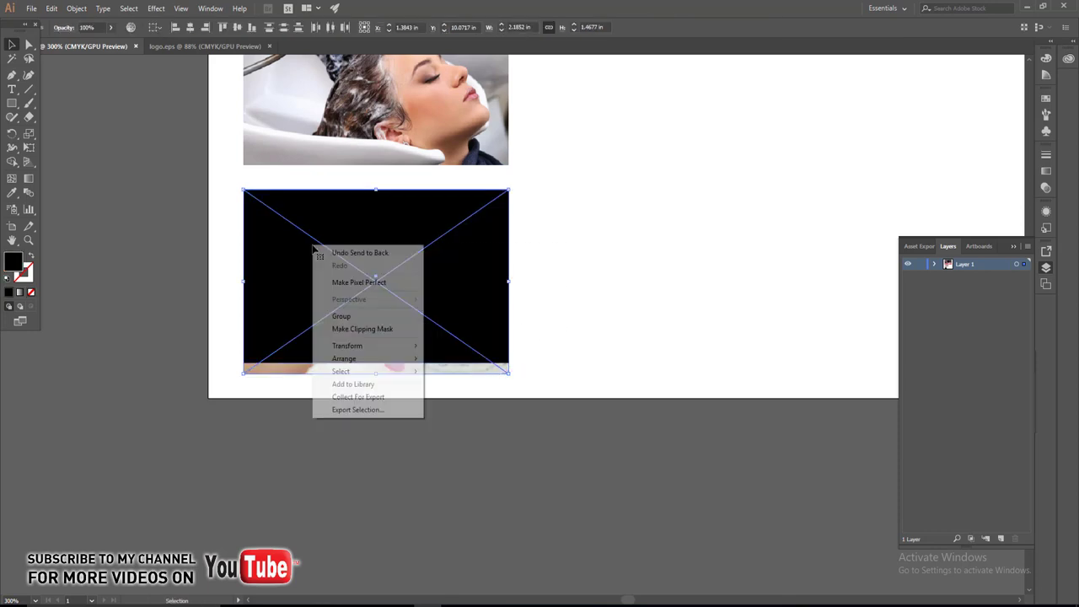
left_click(354, 328)
double_click(389, 268)
left_click(389, 268)
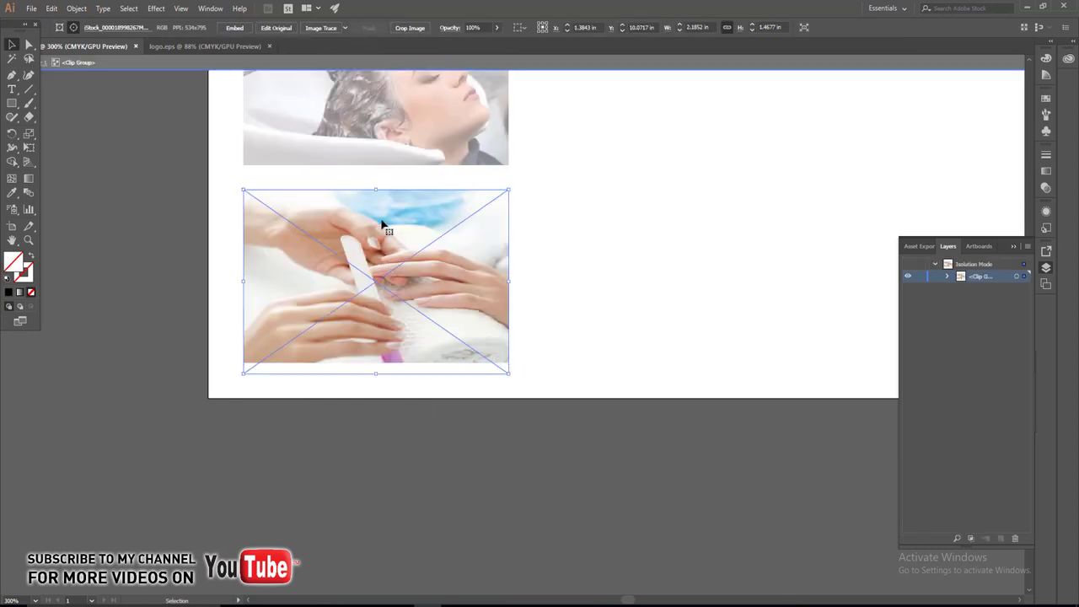
double_click(559, 259)
Step: Duplicate the JUST $30.99 HAIR CUT block straight down beside the second and third photos
left_click_drag(585, 270, 511, 347)
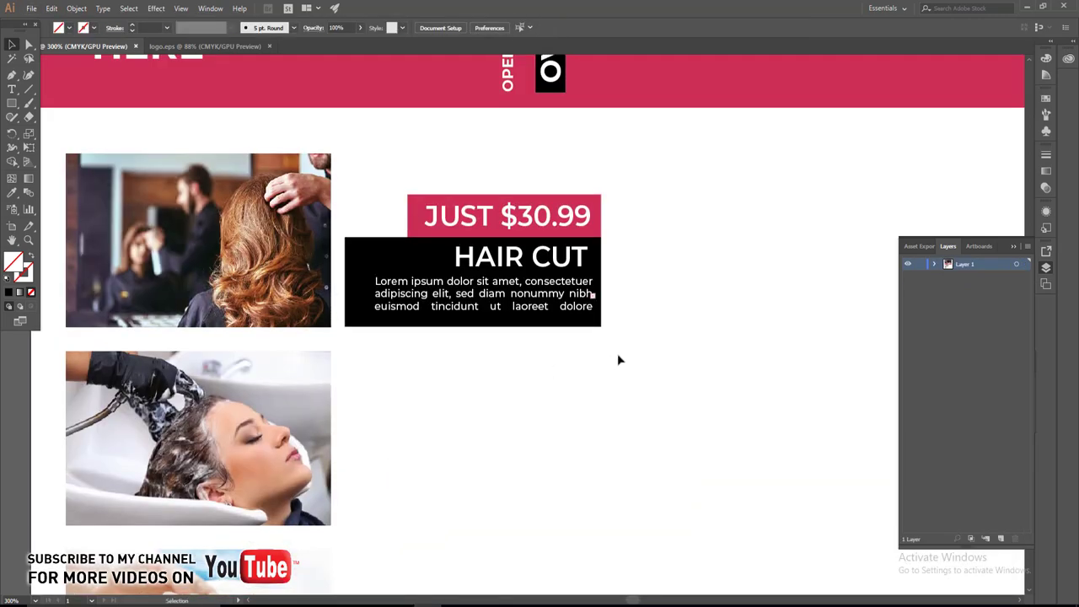
left_click_drag(628, 361, 436, 212)
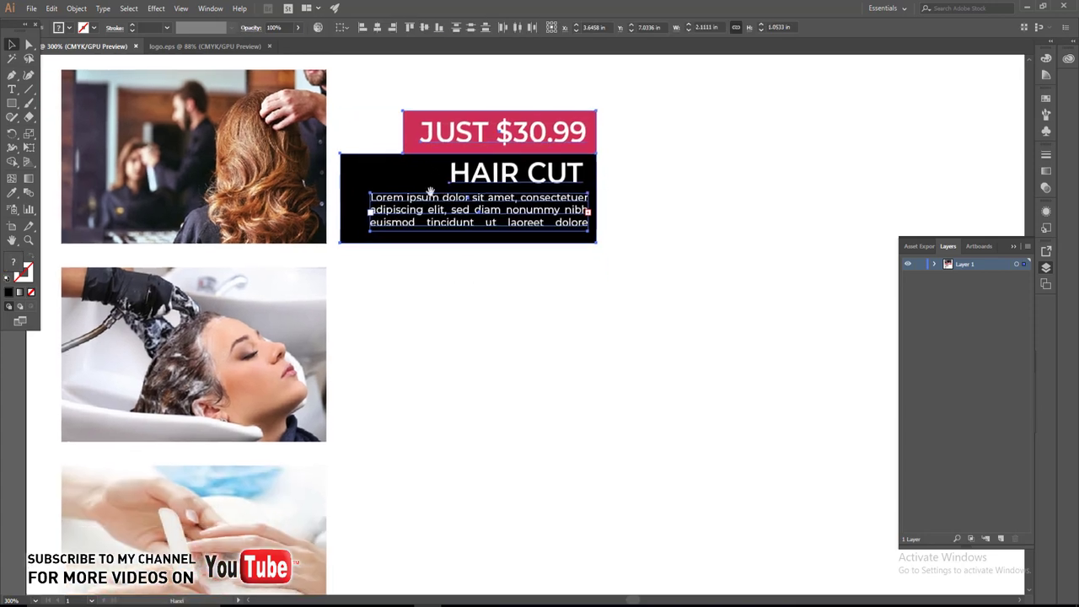
left_click_drag(438, 147, 438, 341)
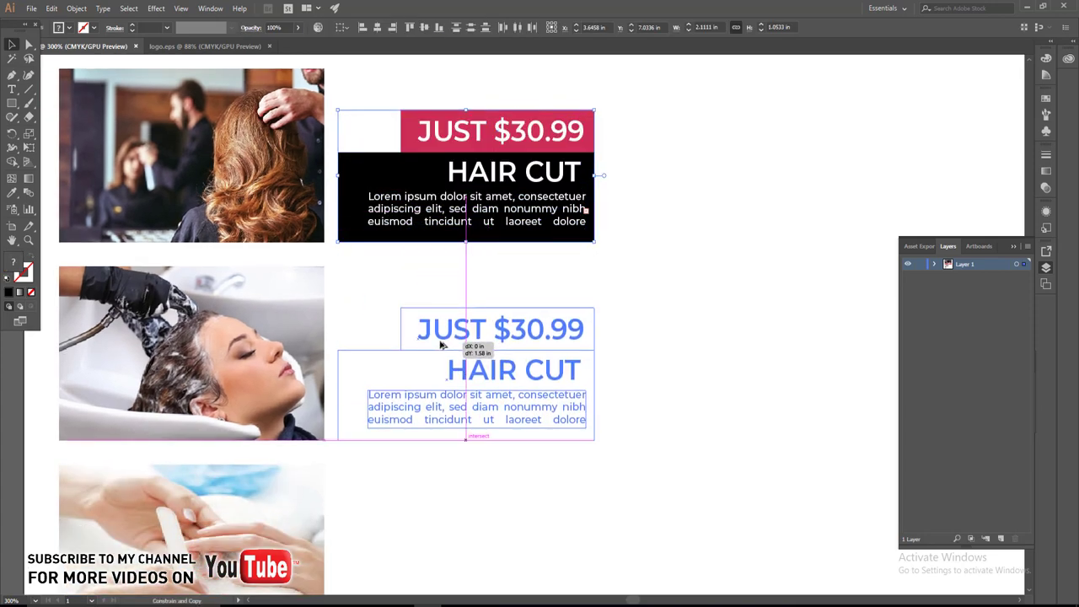
scroll(440, 341, "down", 3)
left_click_drag(473, 213, 475, 411)
left_click(598, 375)
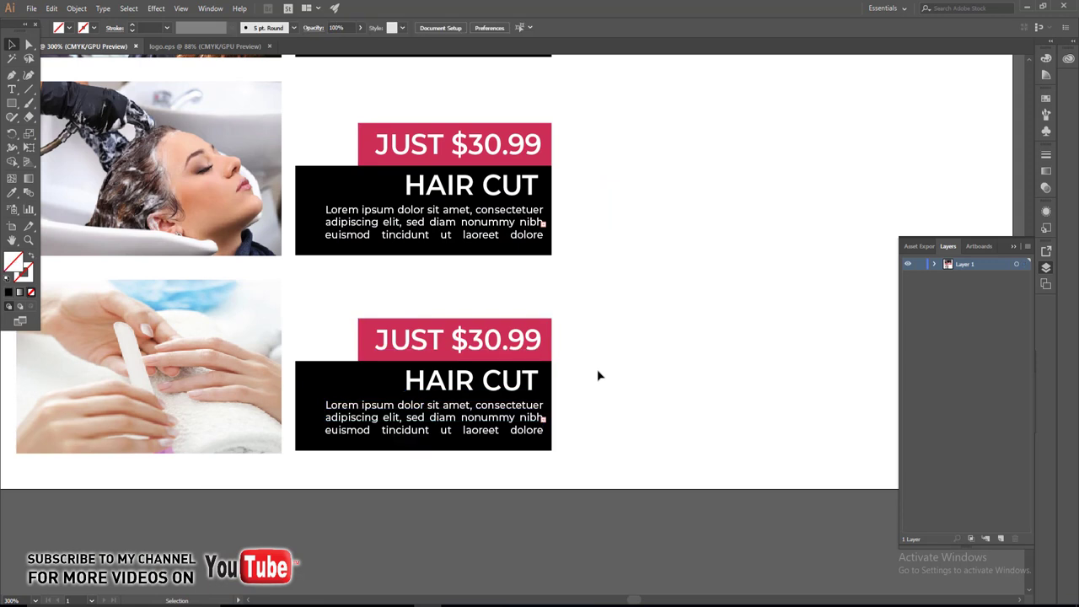
Step: Retitle the middle block's heading CREAMBATH and shift it left into the box
key("t")
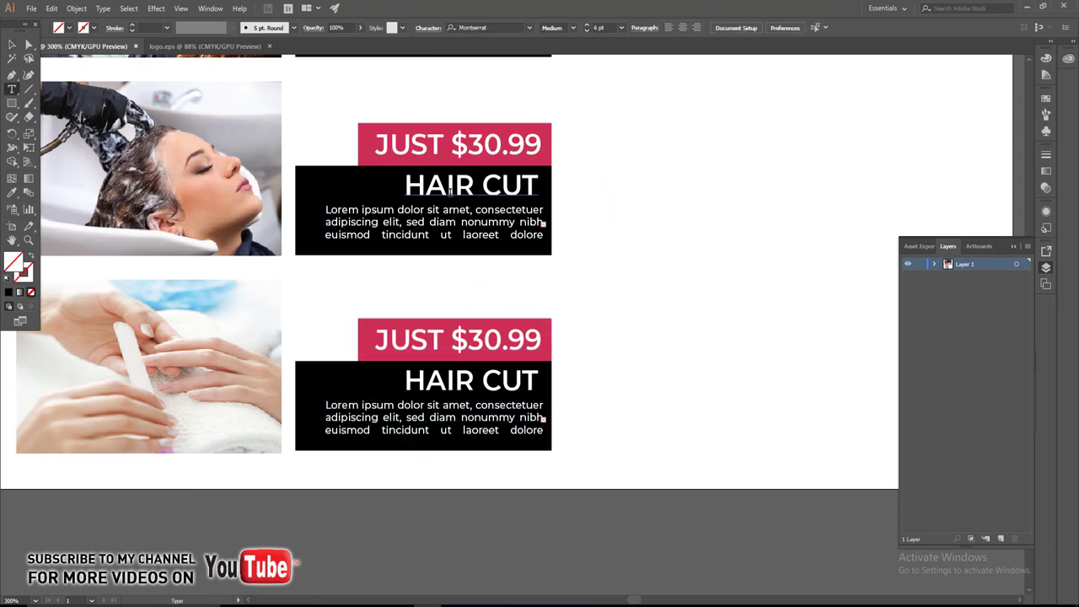
triple_click(450, 199)
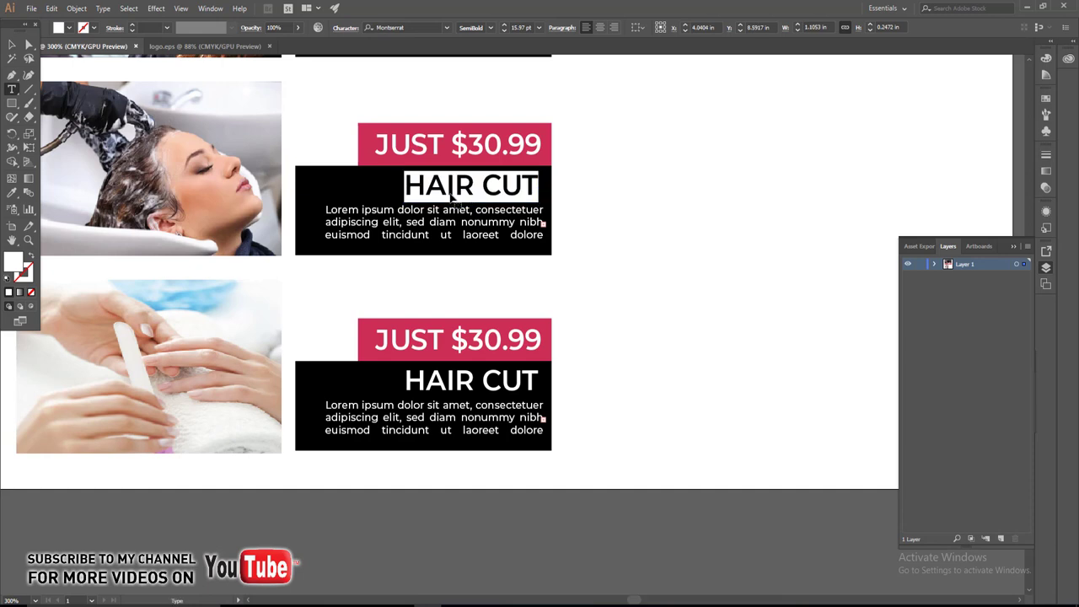
type("CREA")
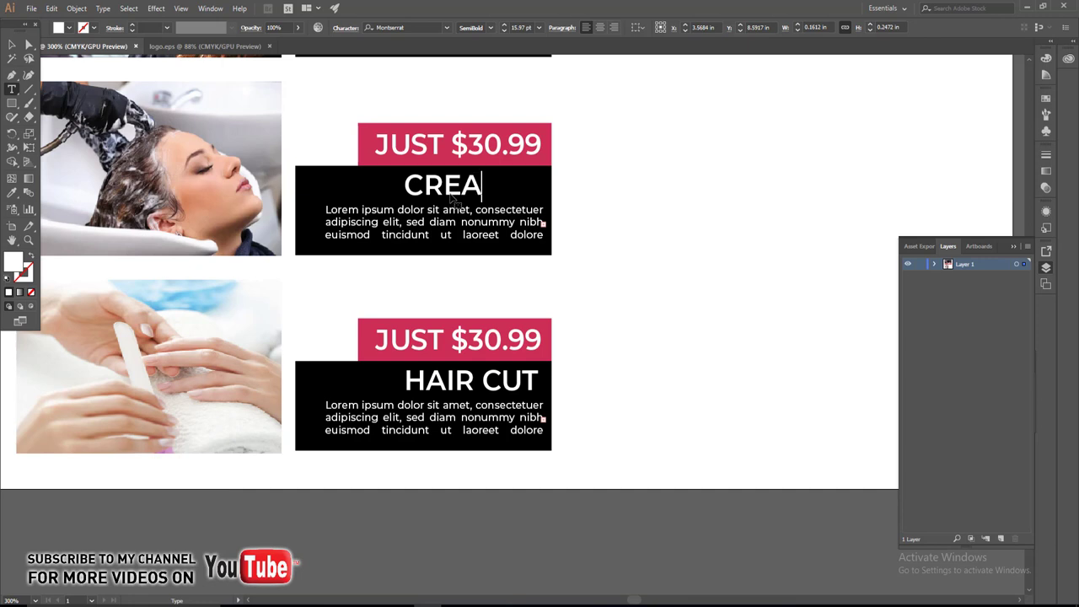
type("MBAT")
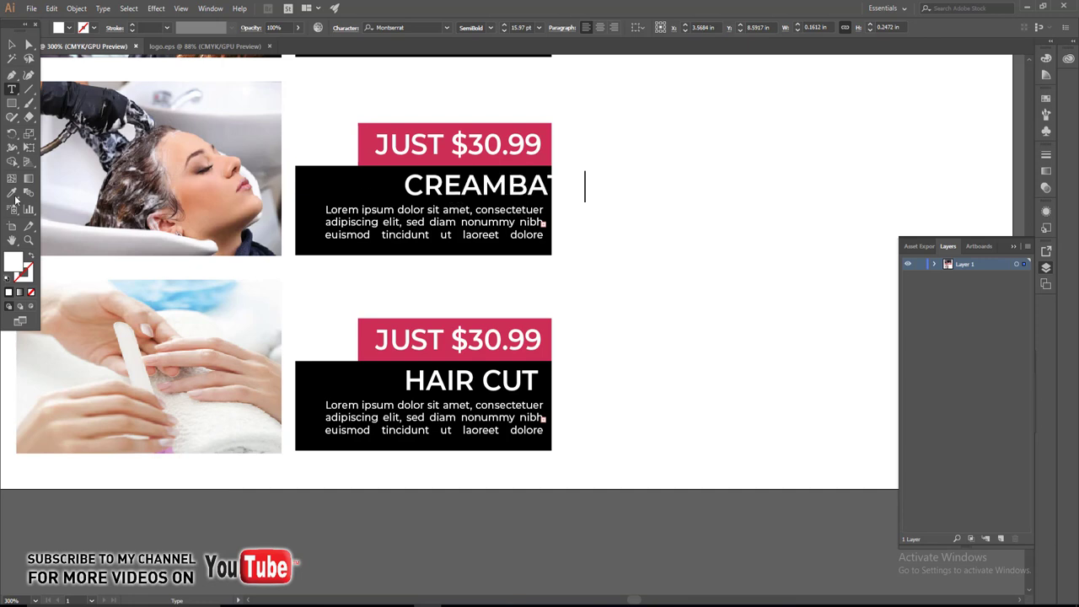
left_click(11, 44)
left_click_drag(463, 185, 421, 184)
left_click(619, 252)
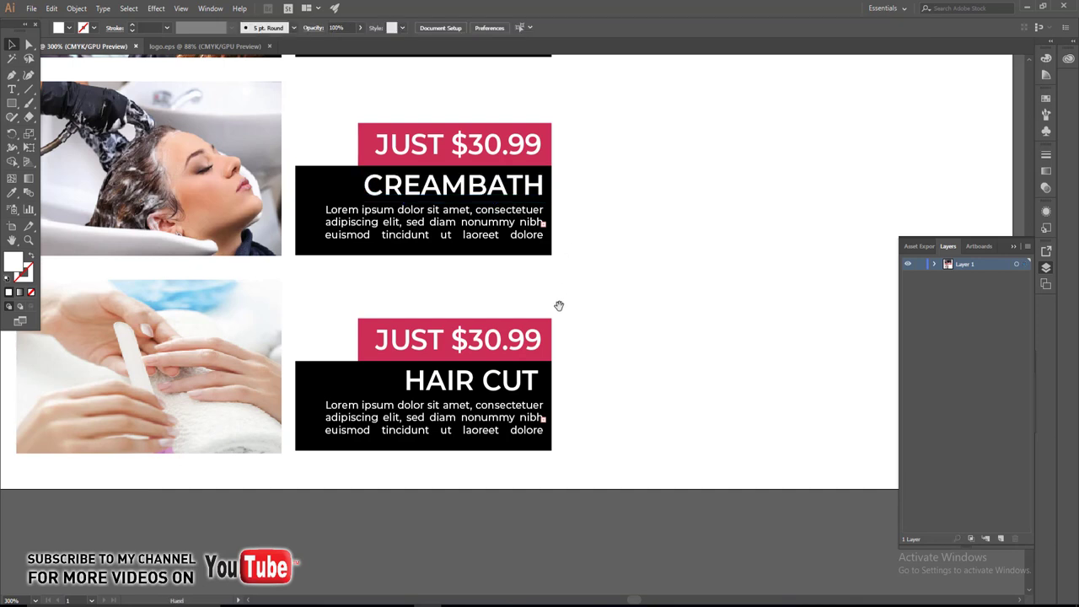
left_click_drag(559, 306, 559, 290)
Step: Retitle the bottom heading MANICURE and right-align it with CREAMBATH
key("t")
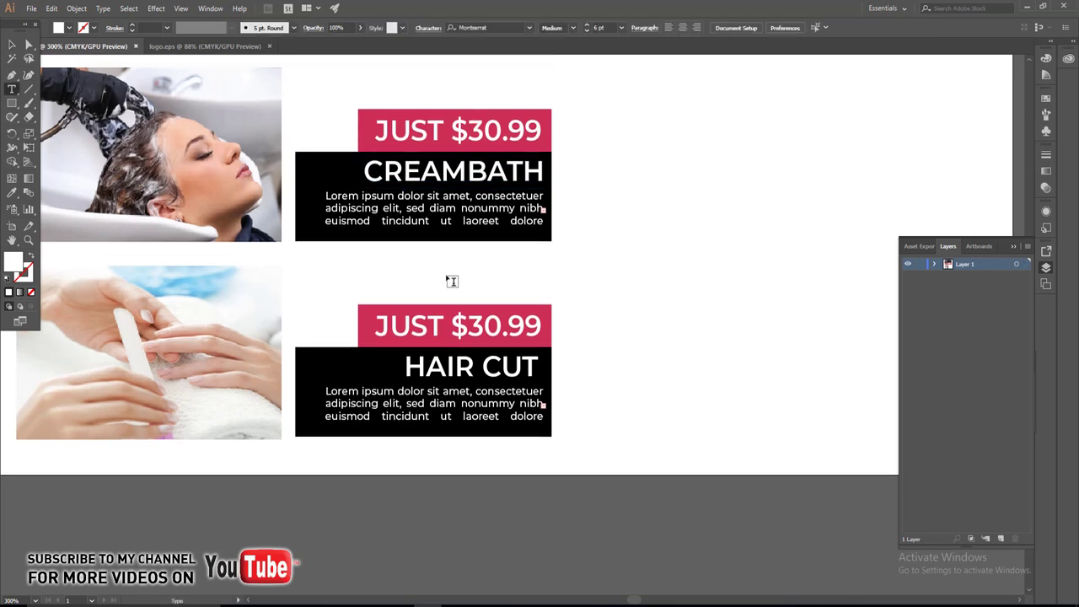
triple_click(436, 363)
type("M")
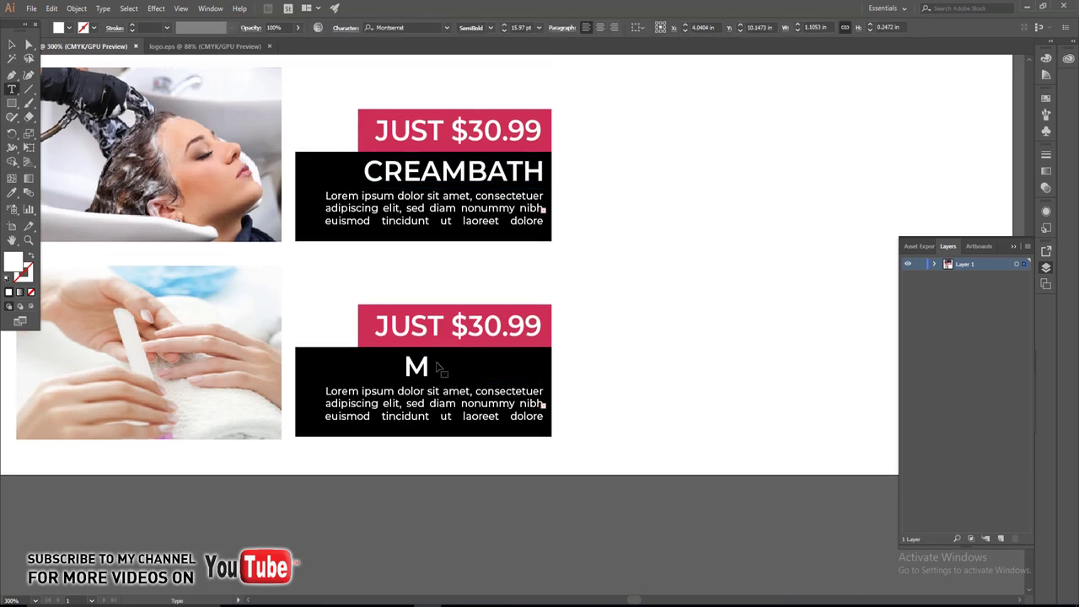
type("AI")
type("ICURE")
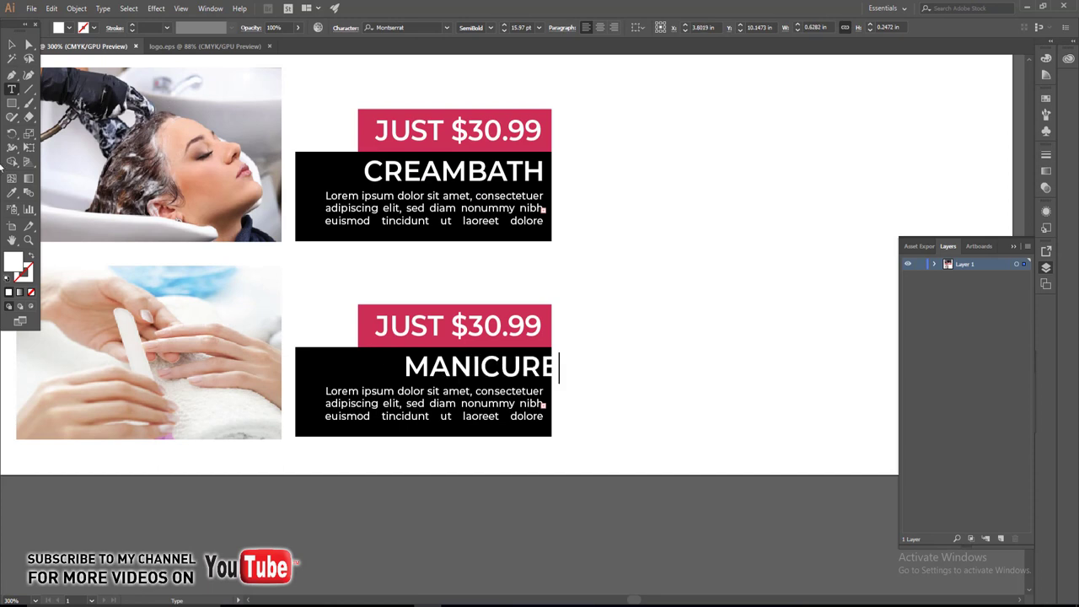
left_click(12, 44)
left_click_drag(462, 369, 421, 369)
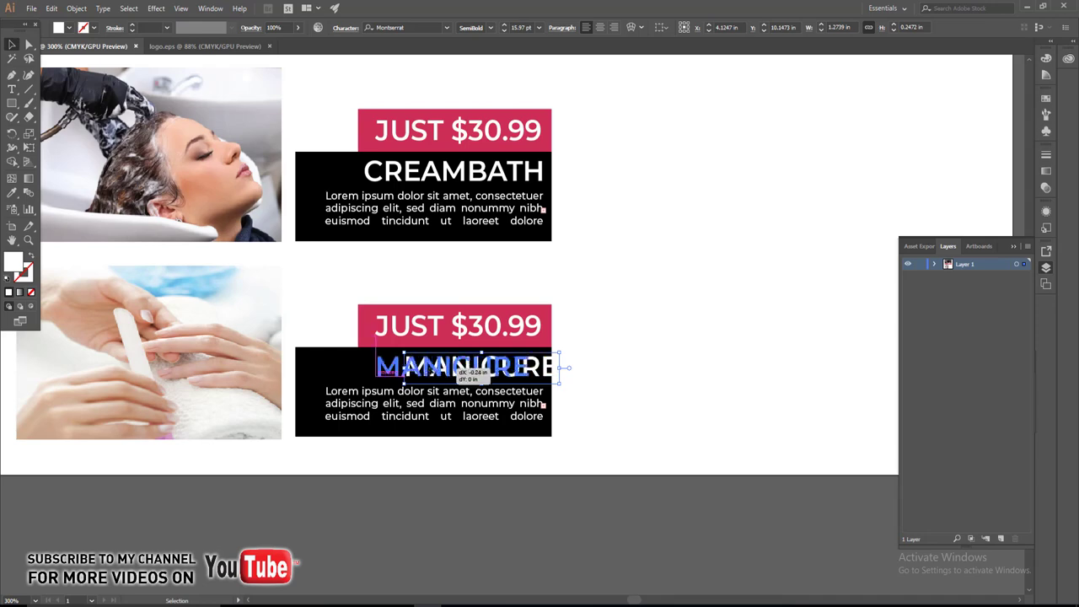
left_click(454, 171, "shift")
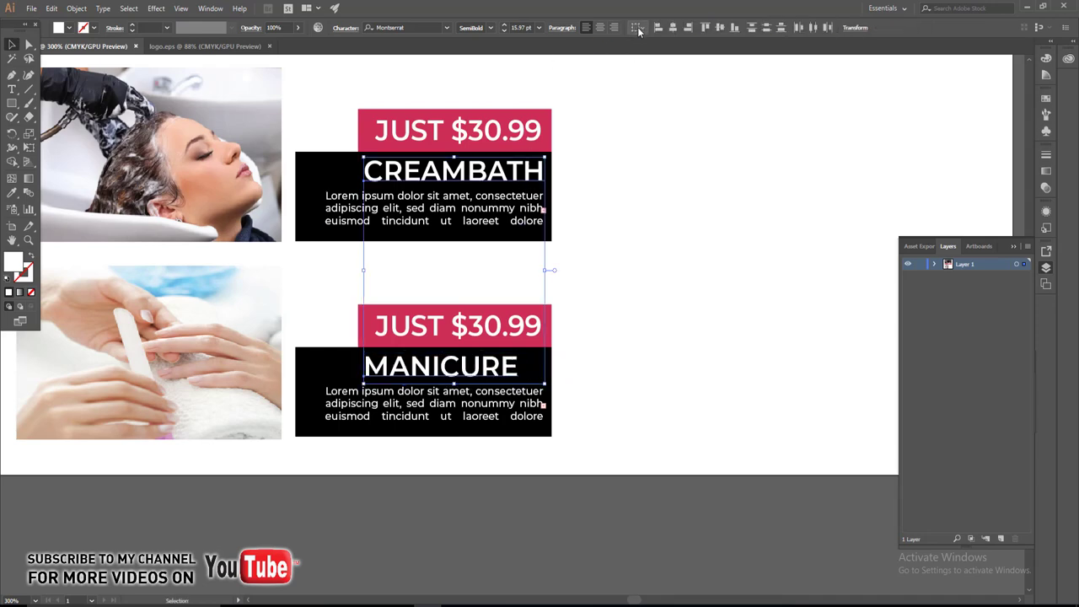
left_click(688, 27)
left_click(634, 241)
scroll(628, 253, "down", 2)
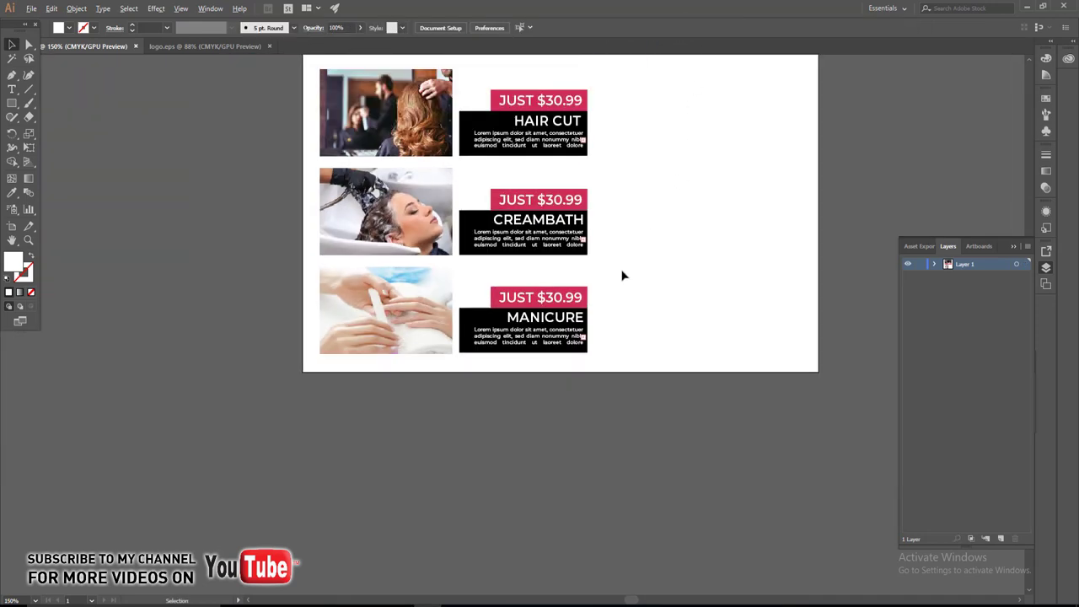
left_click_drag(618, 272, 527, 337)
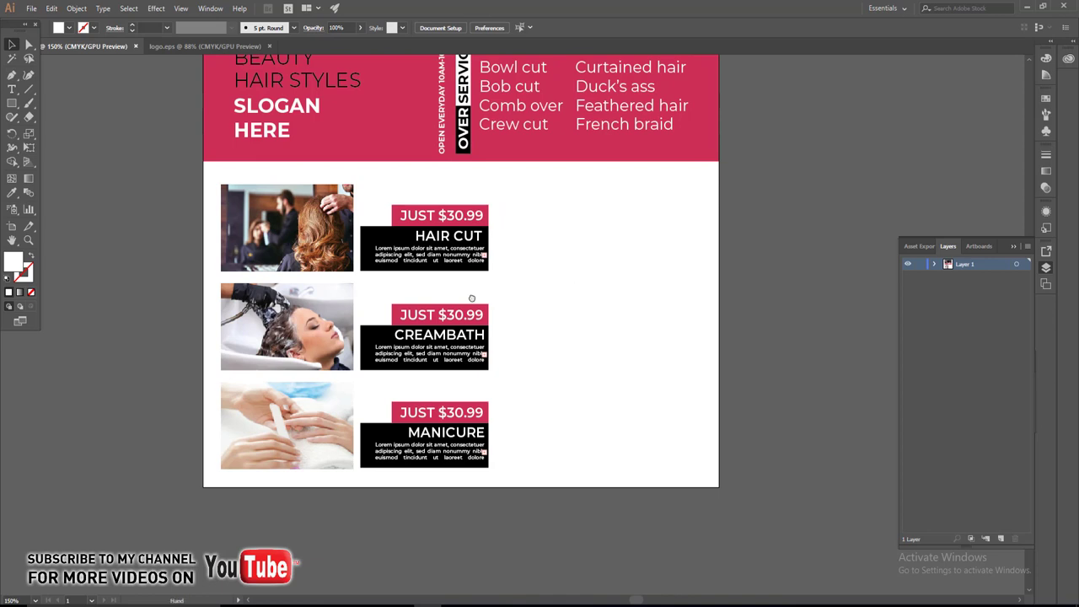
Step: Copy the CREAMBATH heading to the right column, make it black, and retype it ABOUT US
left_click_drag(472, 298, 362, 301)
left_click_drag(343, 343, 497, 370)
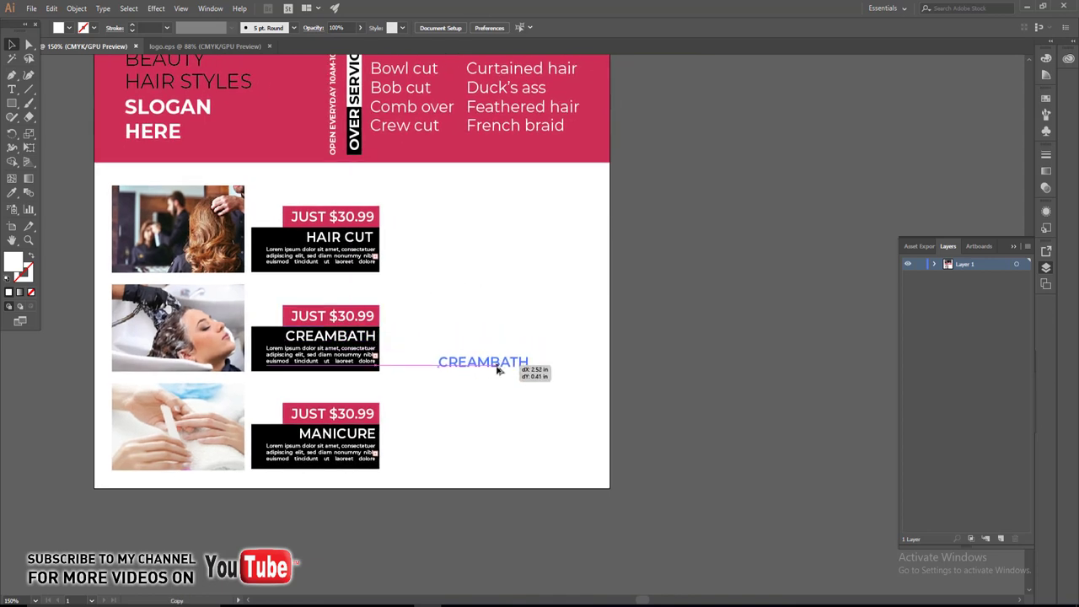
left_click(70, 27)
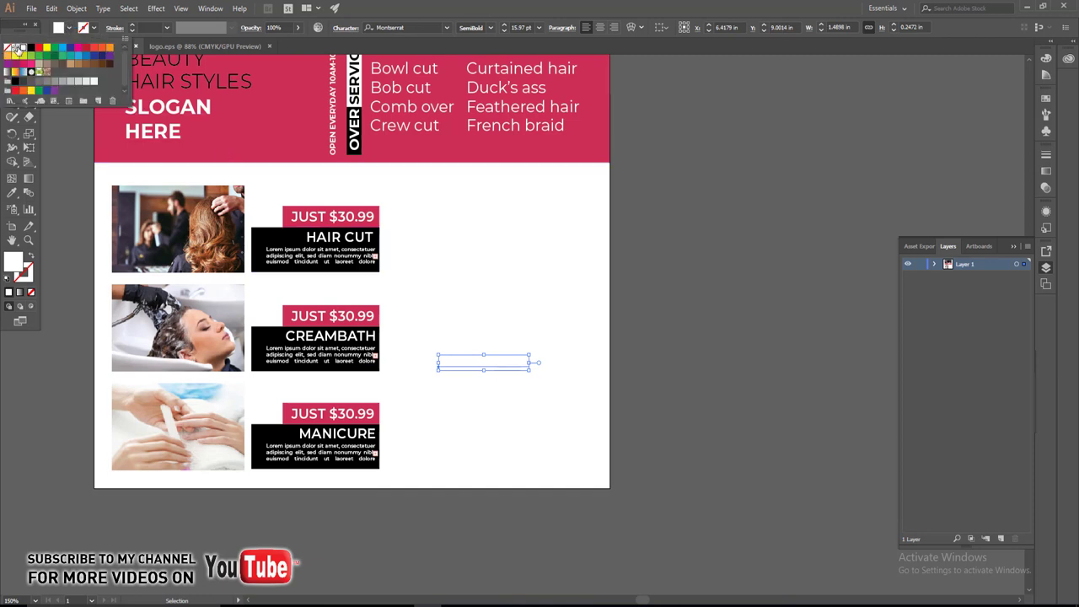
left_click(31, 47)
left_click(442, 253)
key("t")
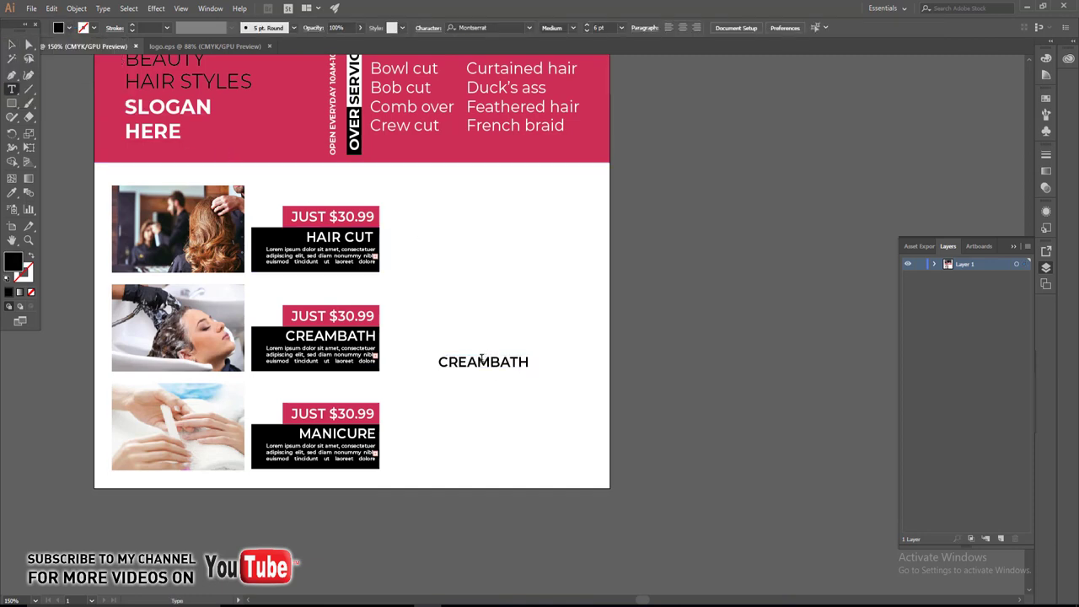
double_click(482, 360)
type("ABOUT US")
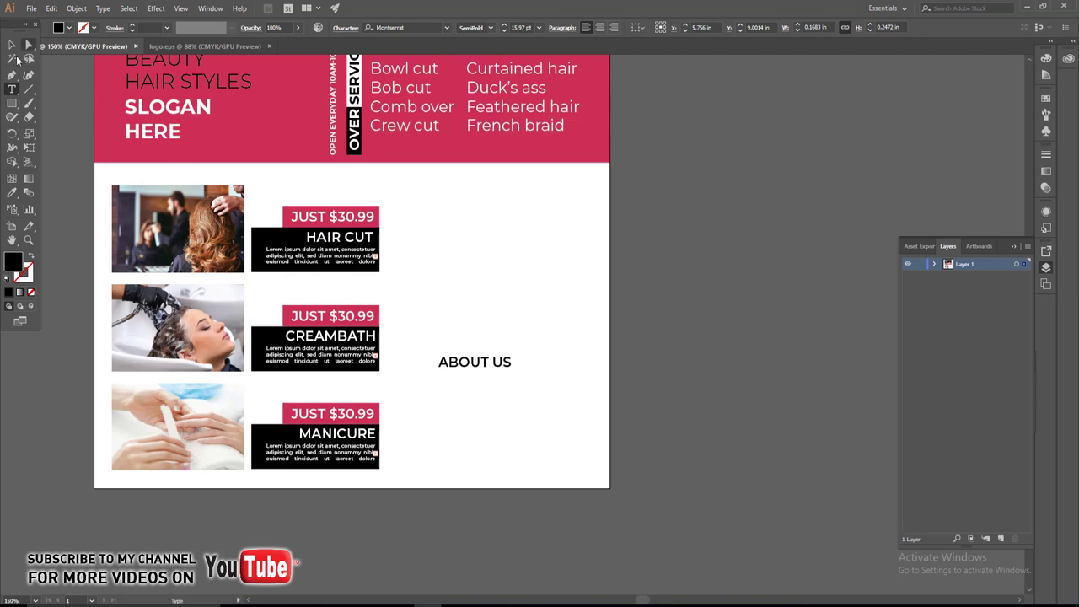
Step: Copy a lorem paragraph below ABOUT US in black and move both left
left_click(11, 44)
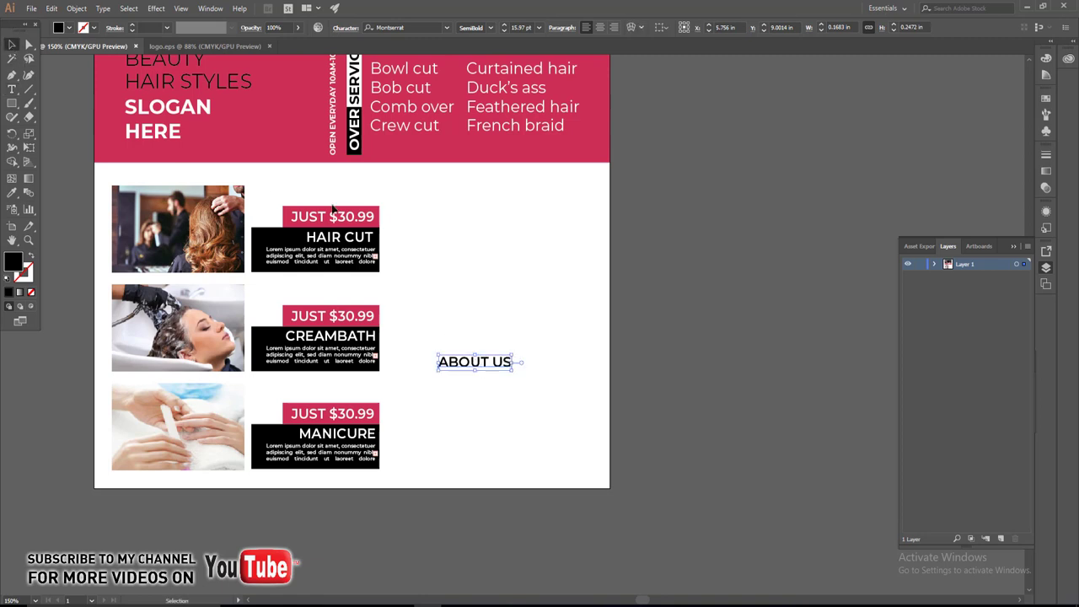
left_click_drag(321, 255, 516, 393)
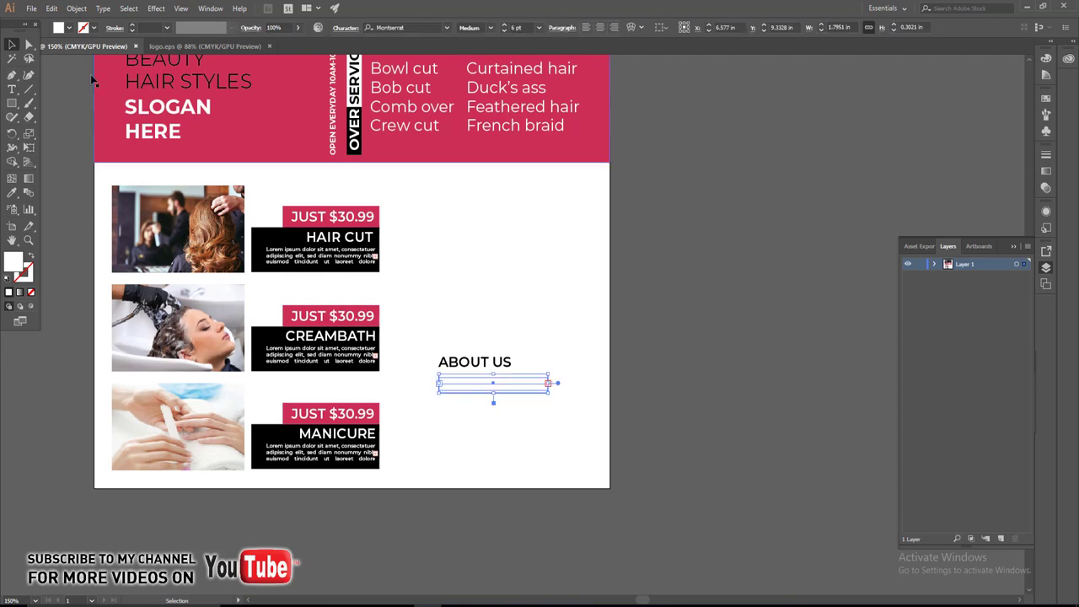
left_click(68, 28)
left_click(34, 47)
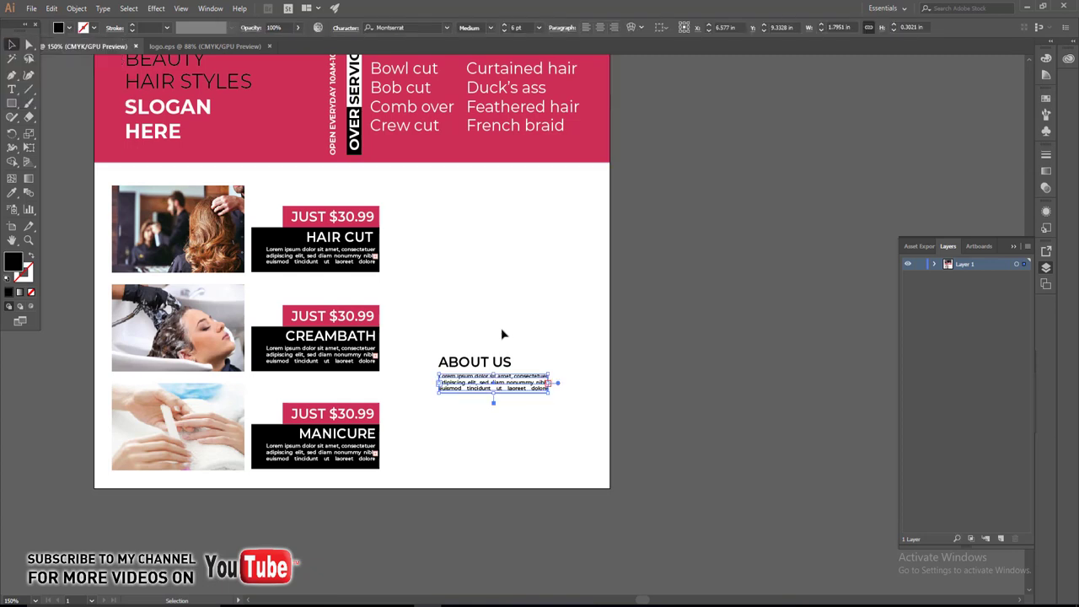
left_click(500, 334)
mouse_move(533, 428)
left_mouse_down()
mouse_move(432, 354)
mouse_move(466, 360)
mouse_move(439, 360)
left_mouse_up()
left_click(523, 381)
Step: Enlarge the ABOUT US paragraph frame and paste in extra lorem text
left_click(523, 386)
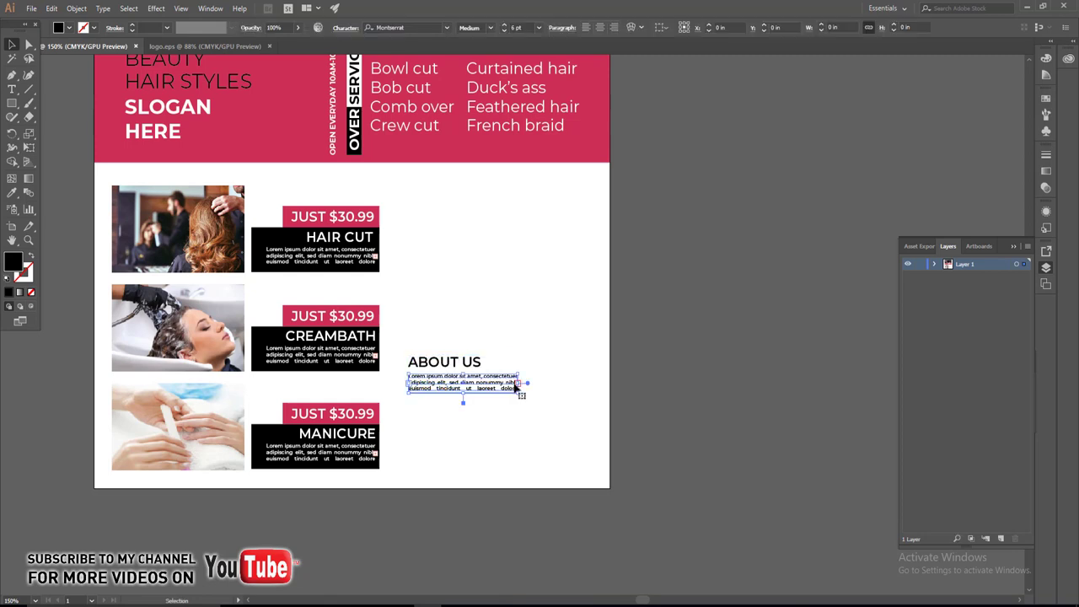
left_click_drag(519, 386, 592, 384)
left_click_drag(498, 391, 497, 410)
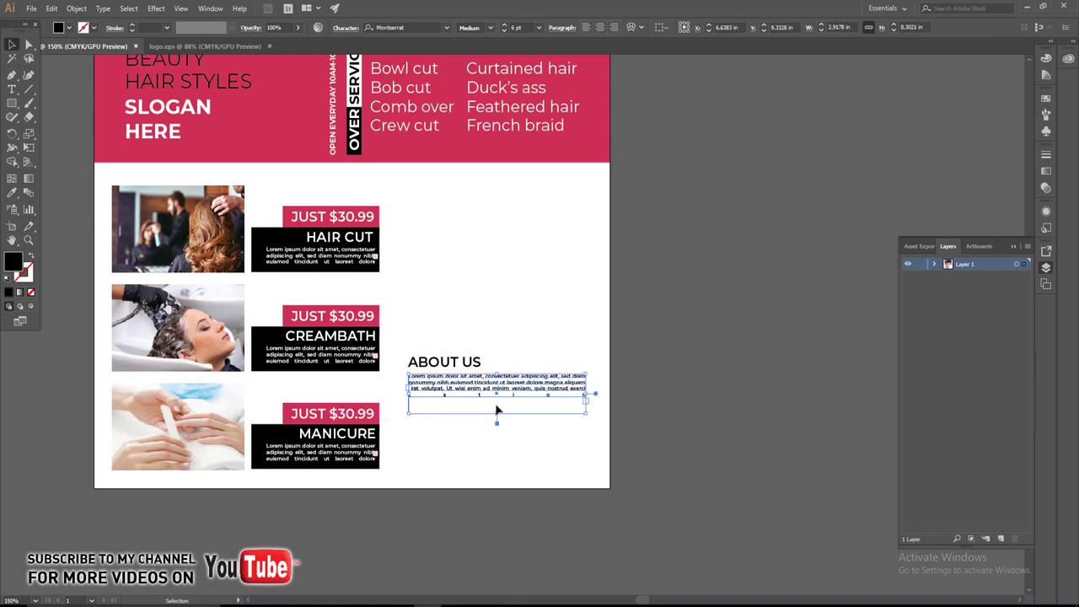
double_click(493, 406)
key("ctrl+a")
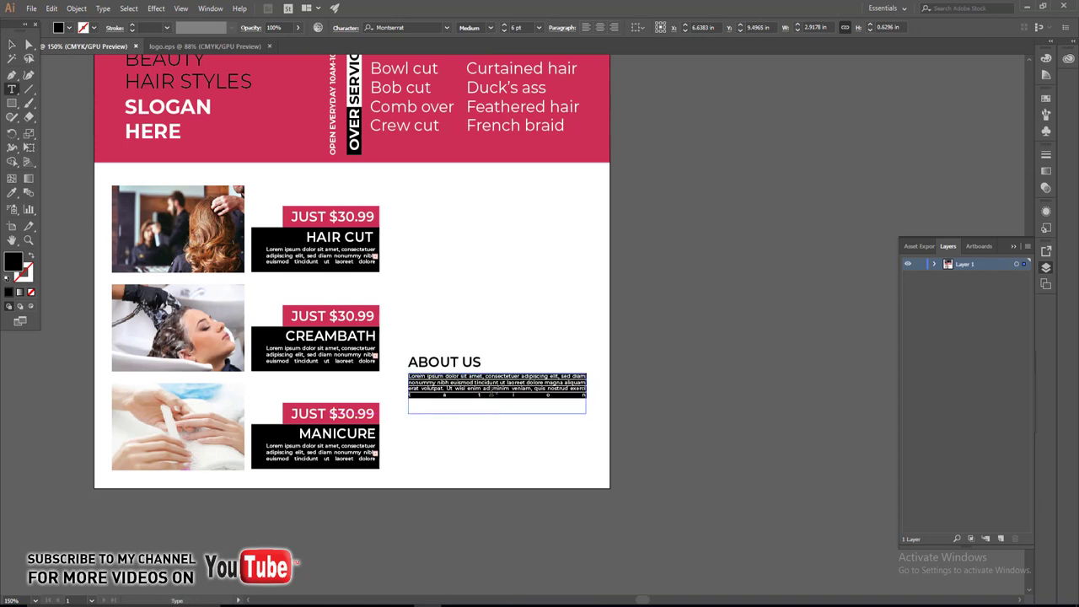
left_click(492, 394)
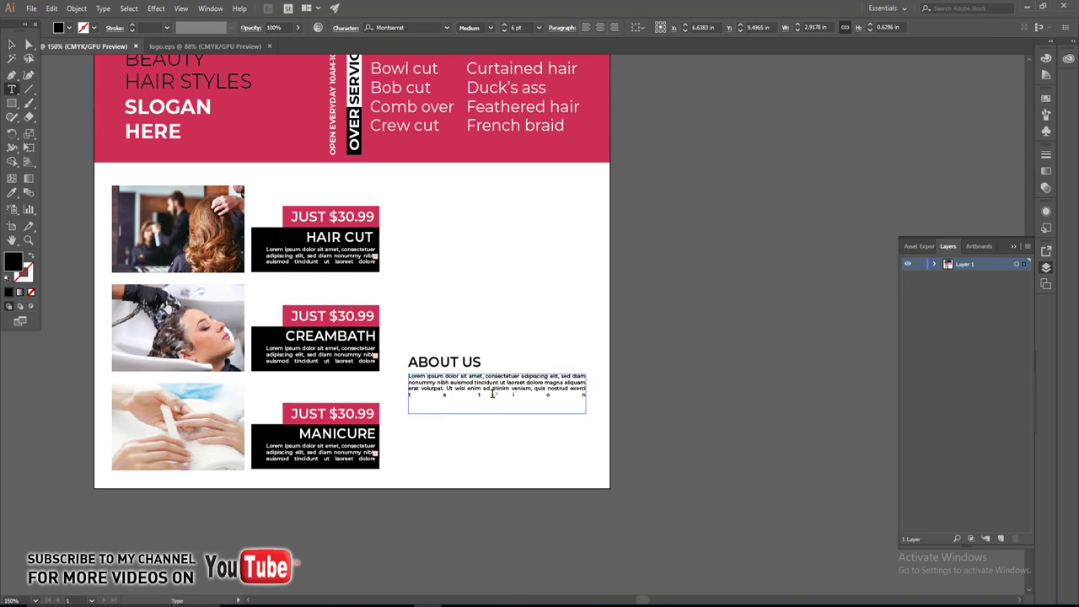
key("ctrl+v")
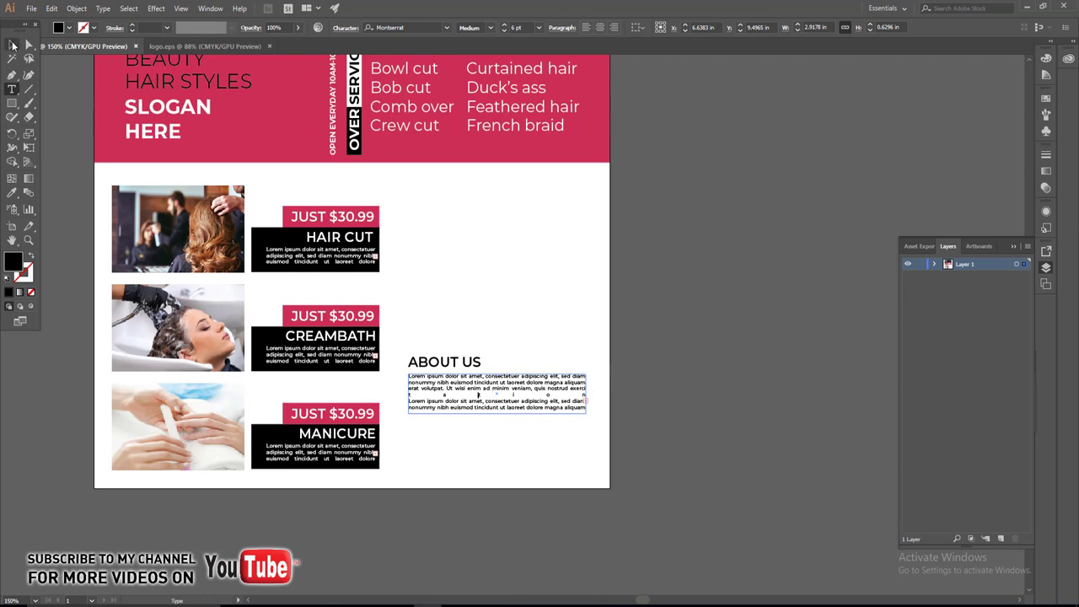
Step: Trim the paragraph frame and delete the stray spaced-out line of letters
left_click(13, 44)
left_click_drag(498, 414, 496, 406)
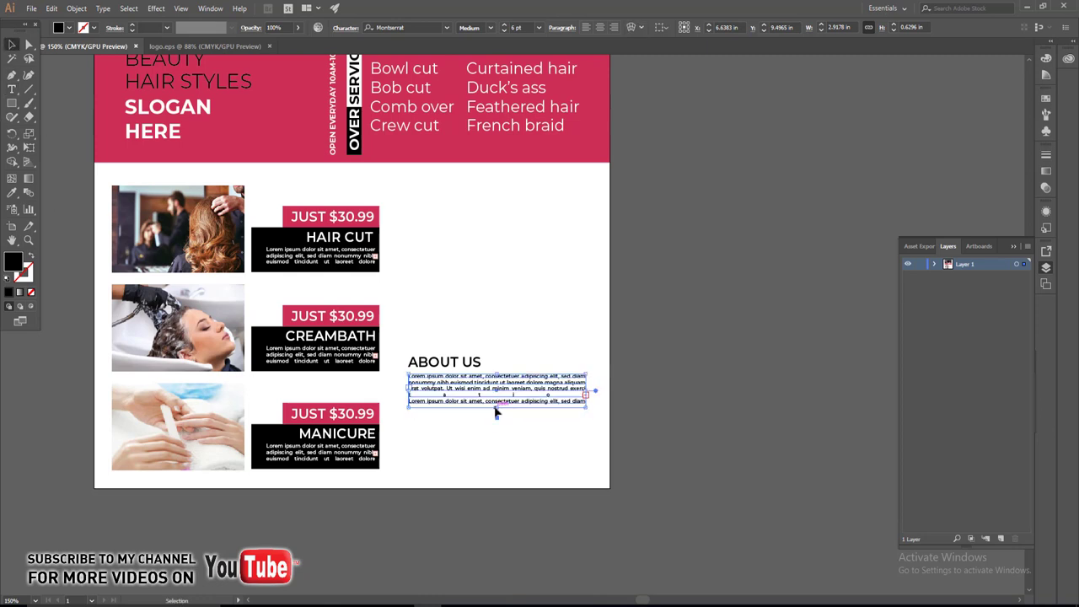
scroll(520, 416, "up", 1)
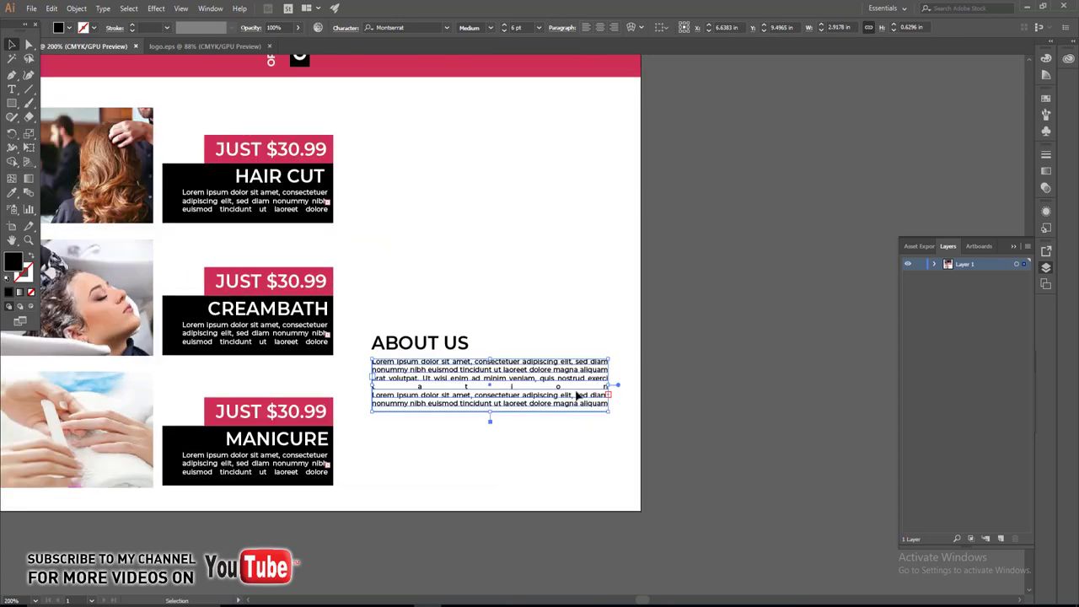
double_click(582, 385)
left_click_drag(607, 385, 367, 386)
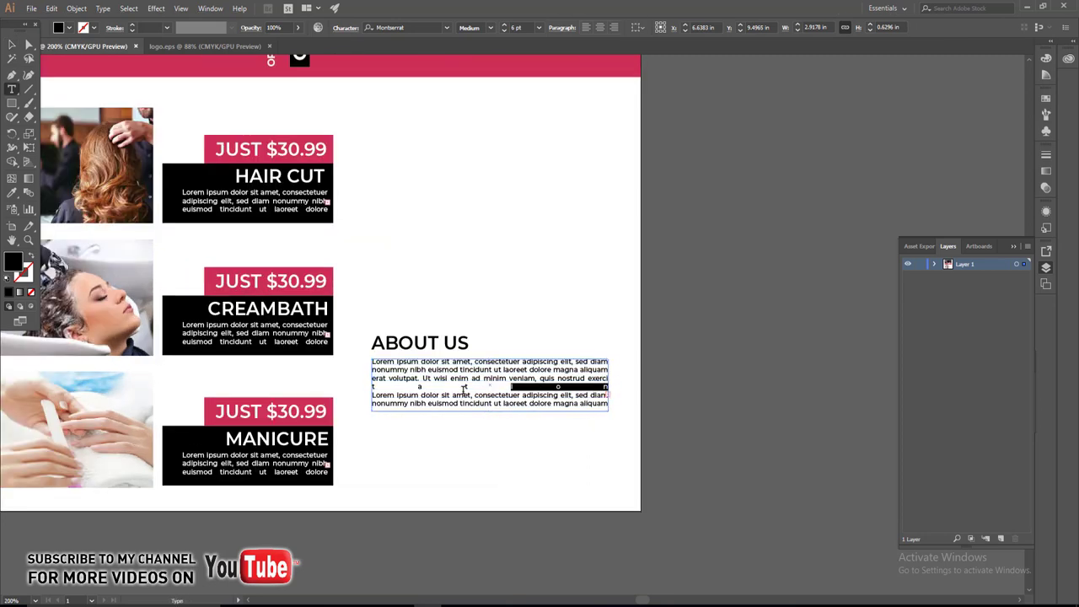
key("BackSpace")
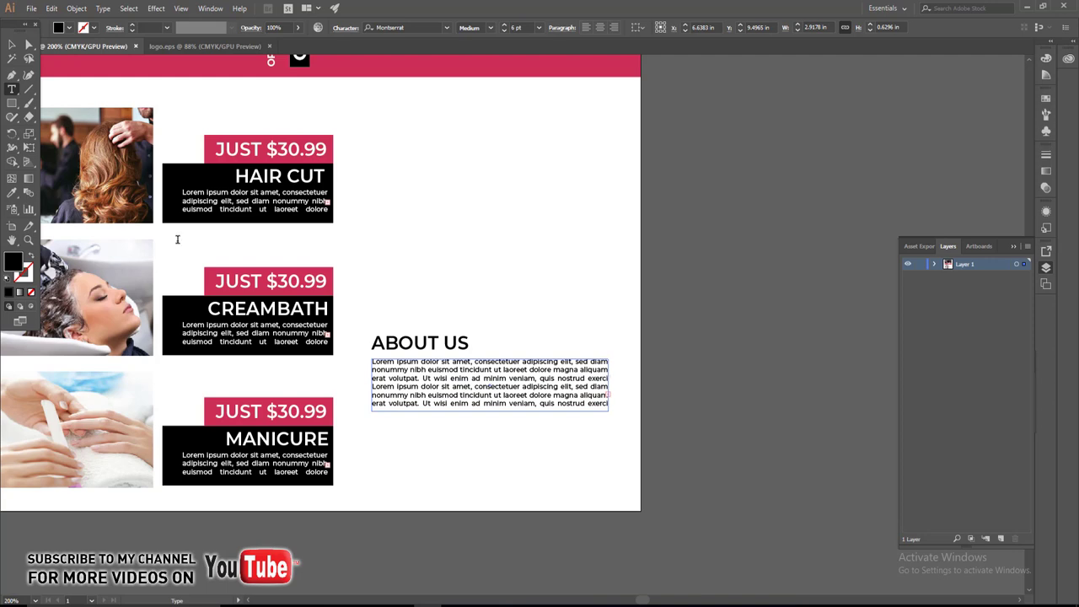
left_click(12, 44)
left_click(458, 430)
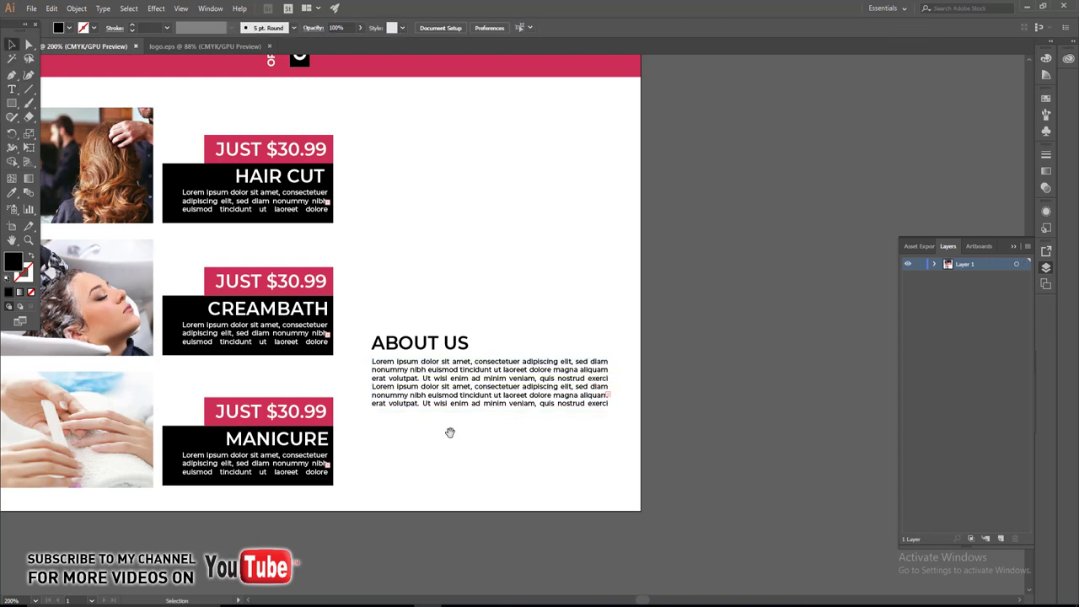
mouse_move(483, 445)
left_mouse_down()
mouse_move(457, 418)
mouse_move(478, 364)
left_mouse_up()
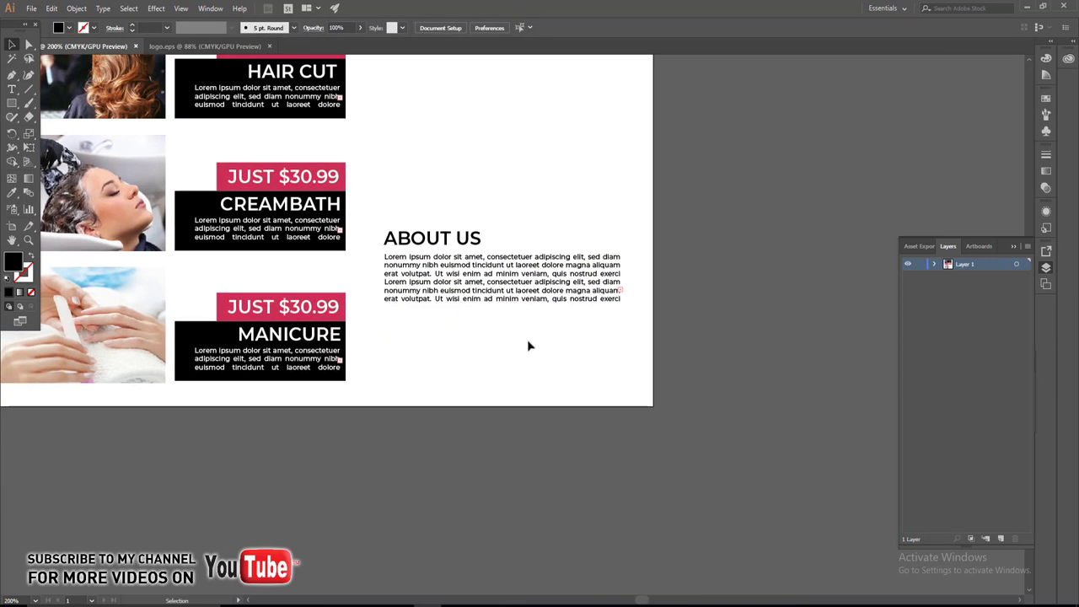
mouse_move(509, 326)
left_mouse_down()
mouse_move(397, 244)
mouse_move(415, 324)
left_mouse_up()
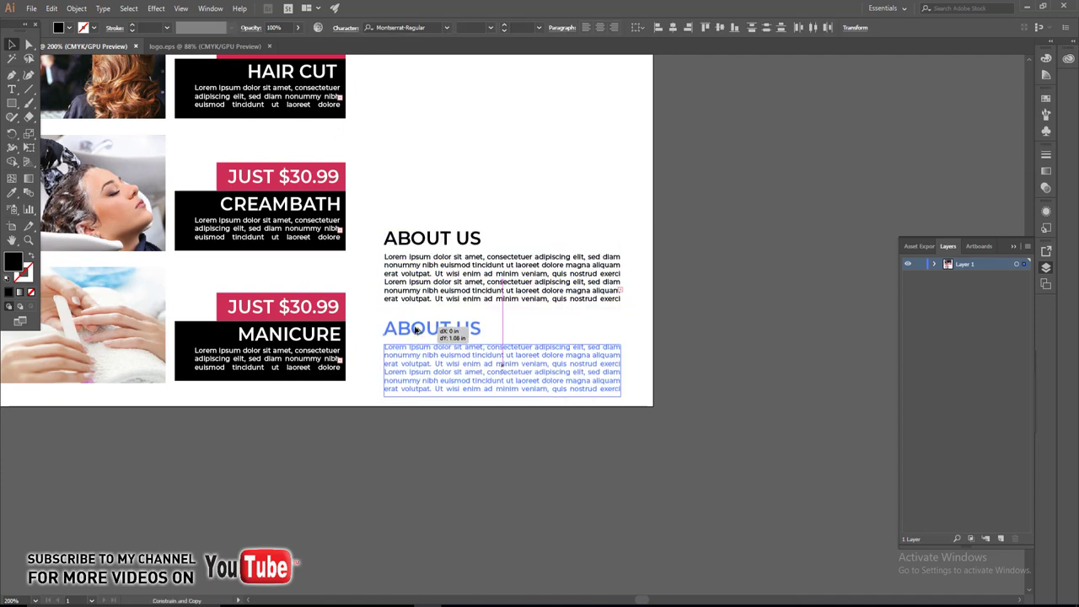
left_click(445, 408)
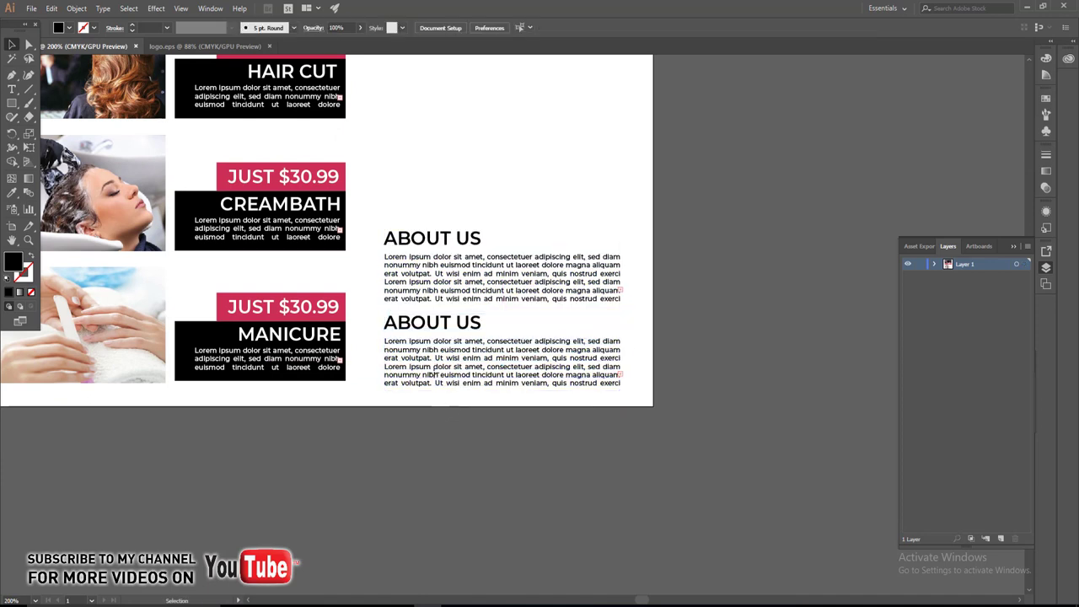
double_click(433, 324)
triple_click(433, 329)
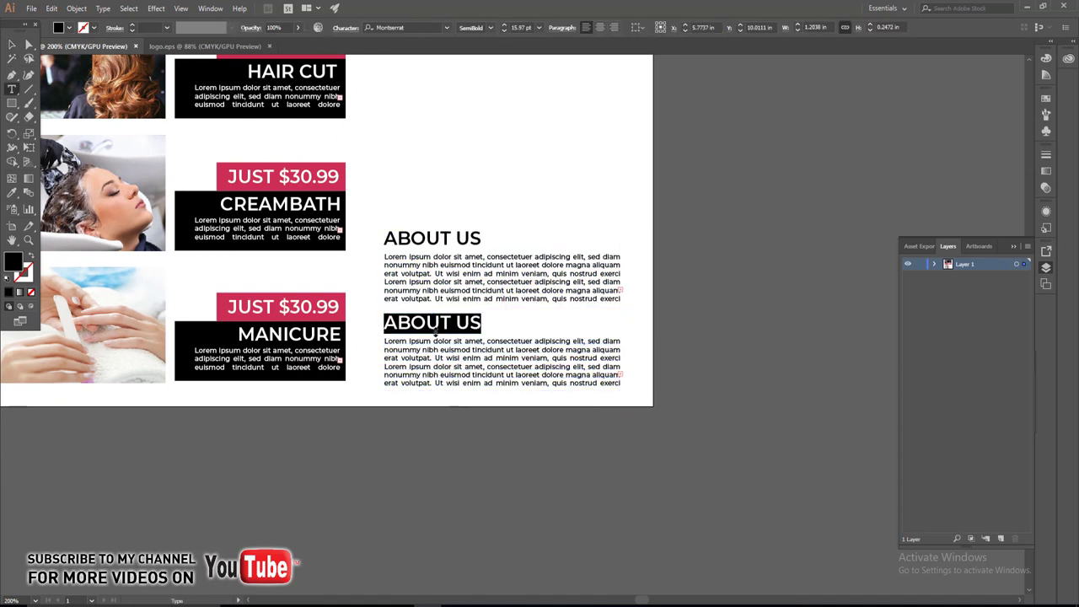
type("cA")
key("BackSpace")
key("BackSpace")
key("BackSpace")
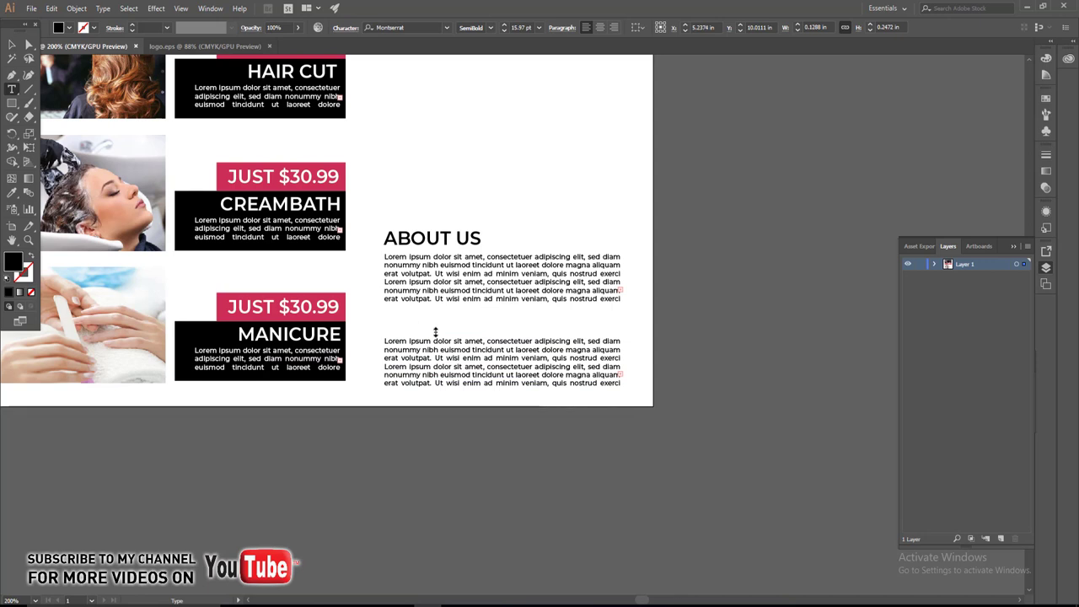
type("CALL NOW: ")
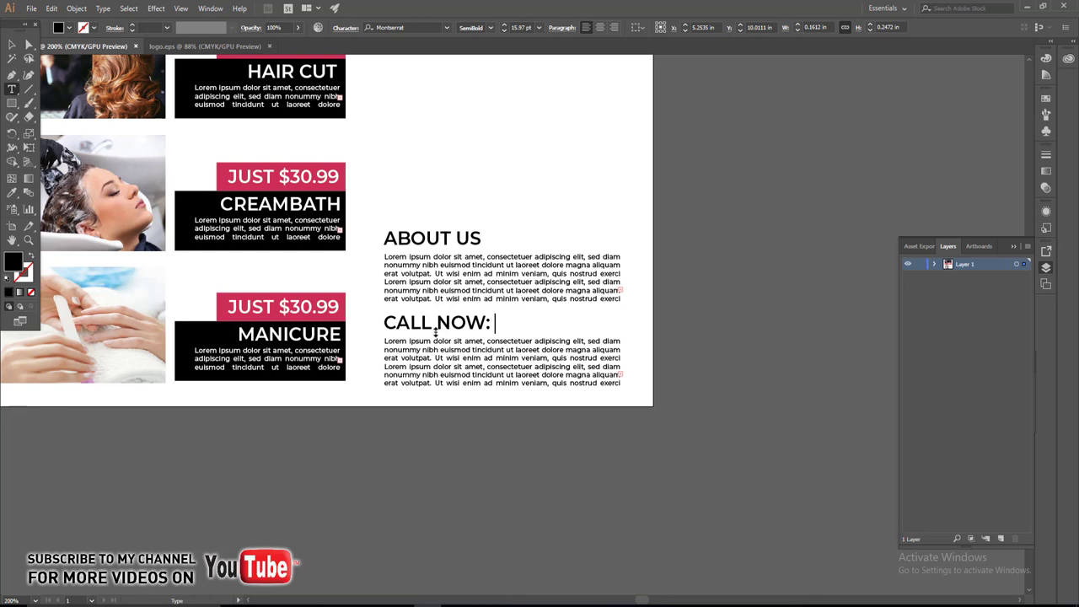
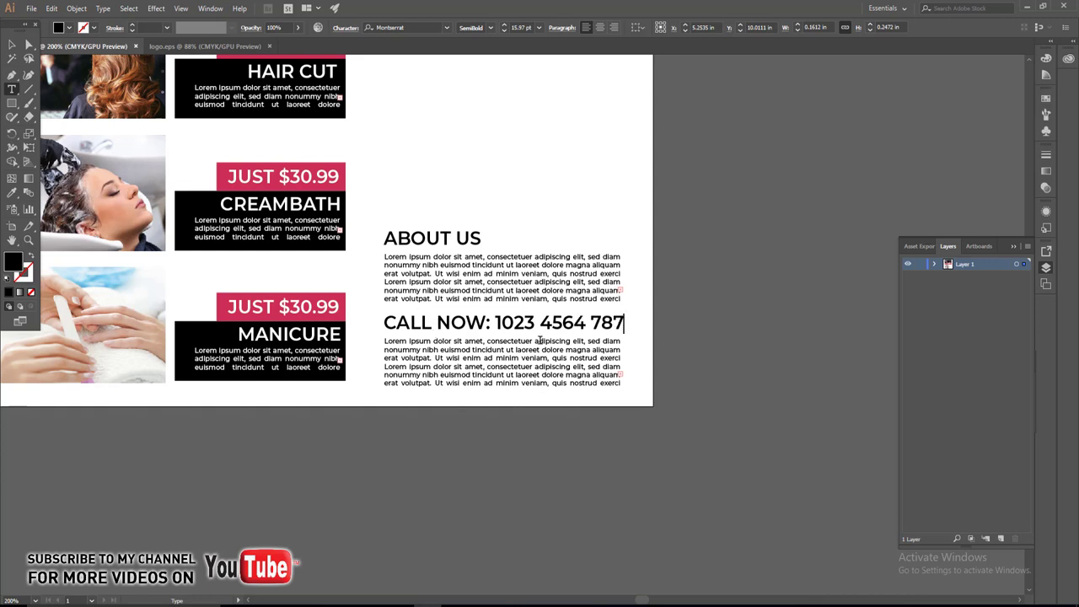
Step: Colour the phone number with the price tag's pink and delete the paragraph below
left_click_drag(495, 323, 672, 328)
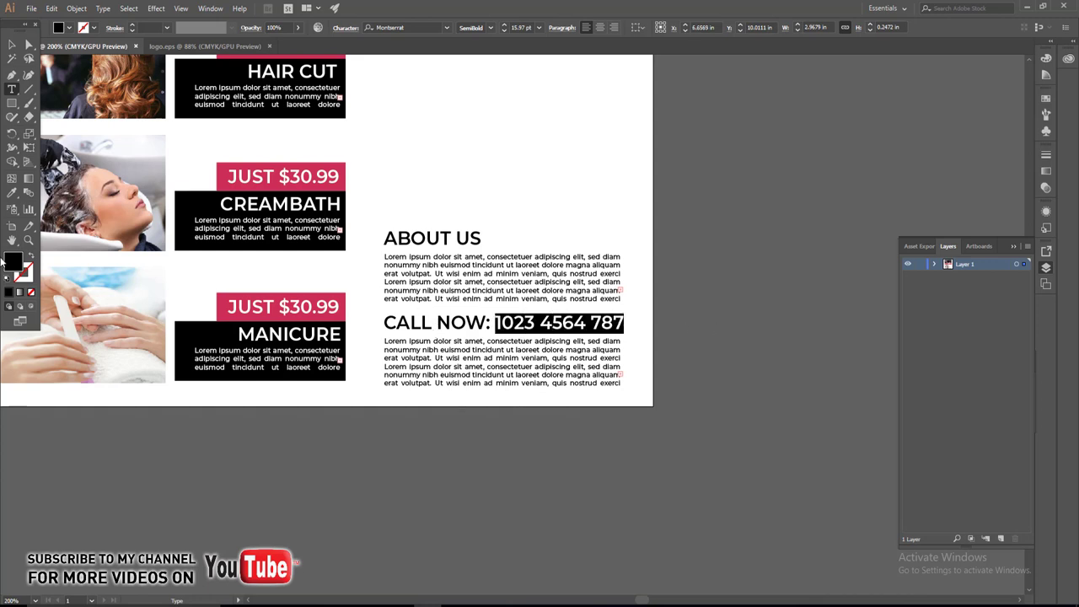
left_click(12, 192)
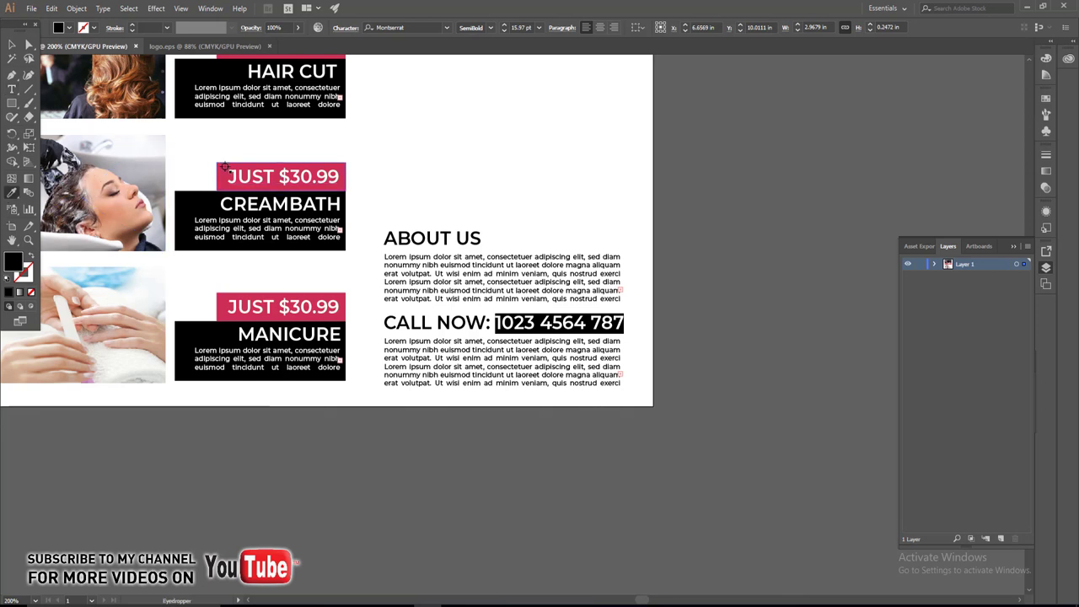
left_click(224, 166)
left_click(11, 44)
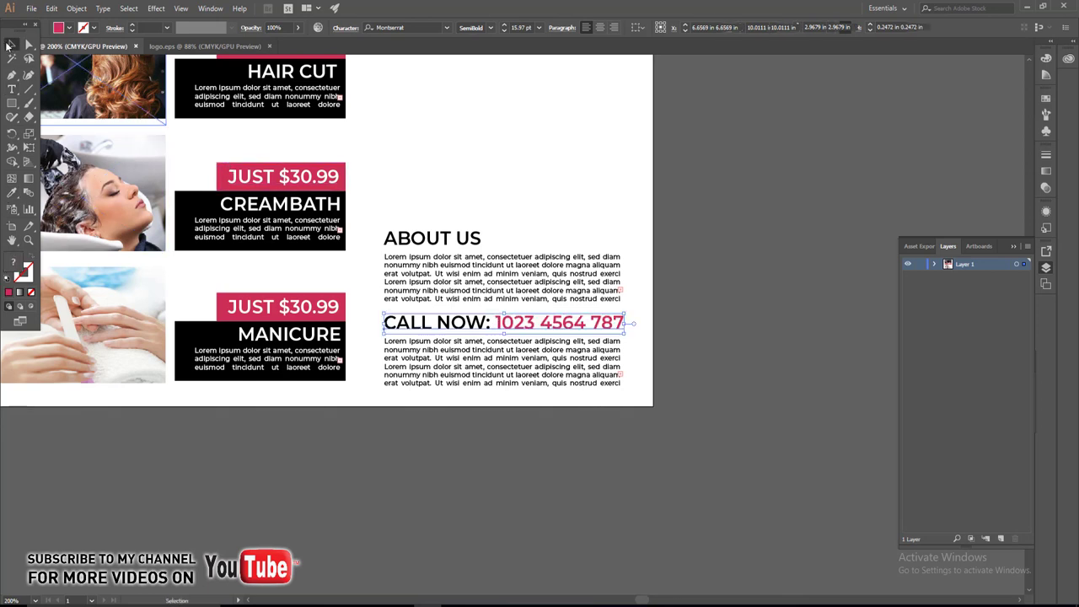
left_click(416, 343)
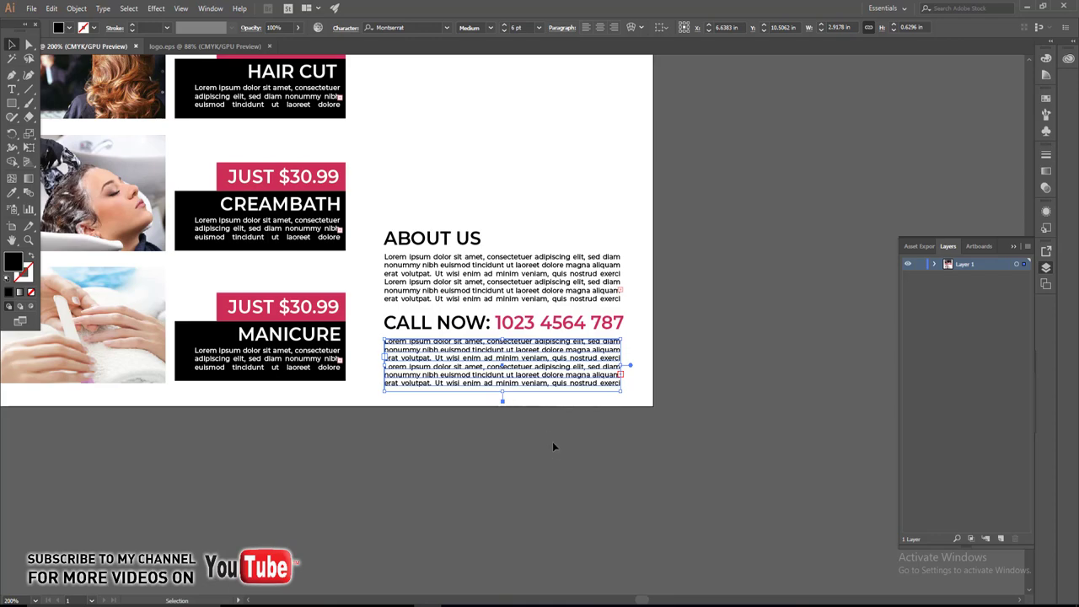
key("Delete")
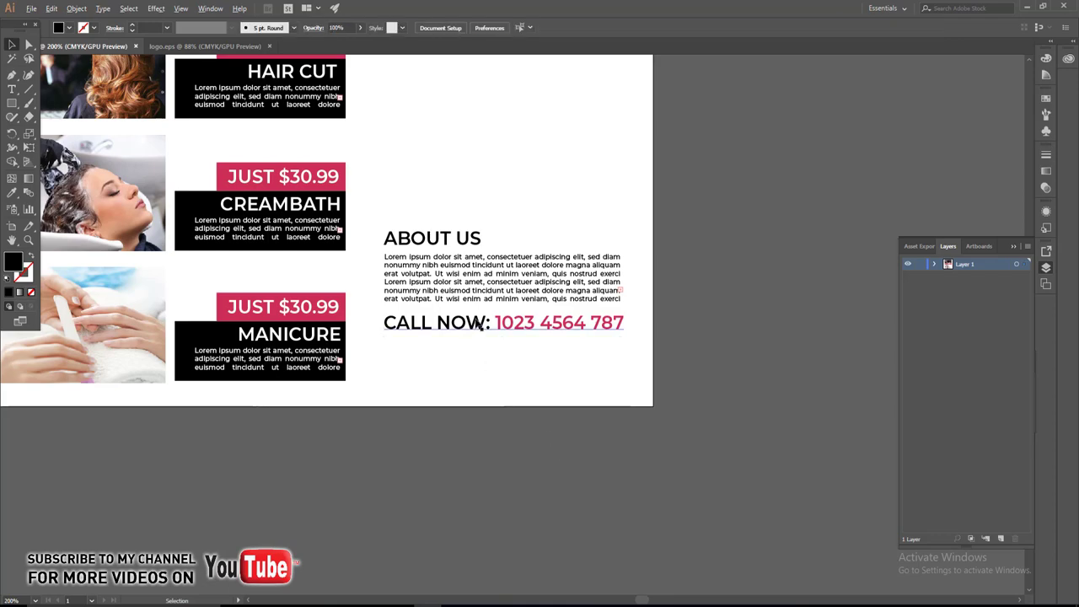
Step: Add address, email and web lines under CALL NOW in the small body text style
scroll(480, 301, "up", 5)
key("ctrl+plus")
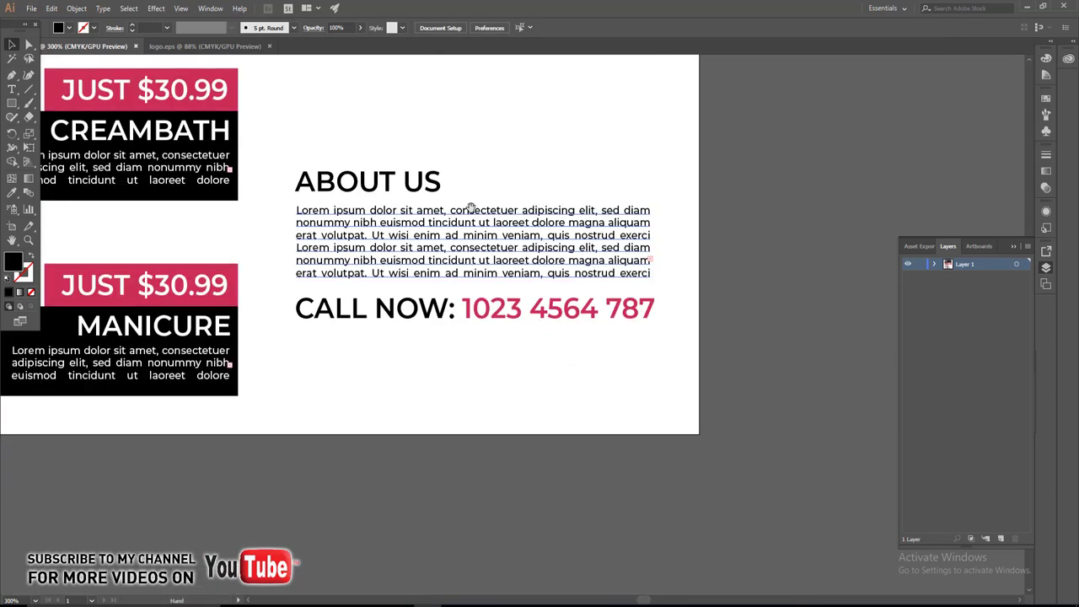
scroll(462, 364, "up", 3)
scroll(462, 364, "down", 2)
left_click_drag(473, 428, 473, 463)
key("i")
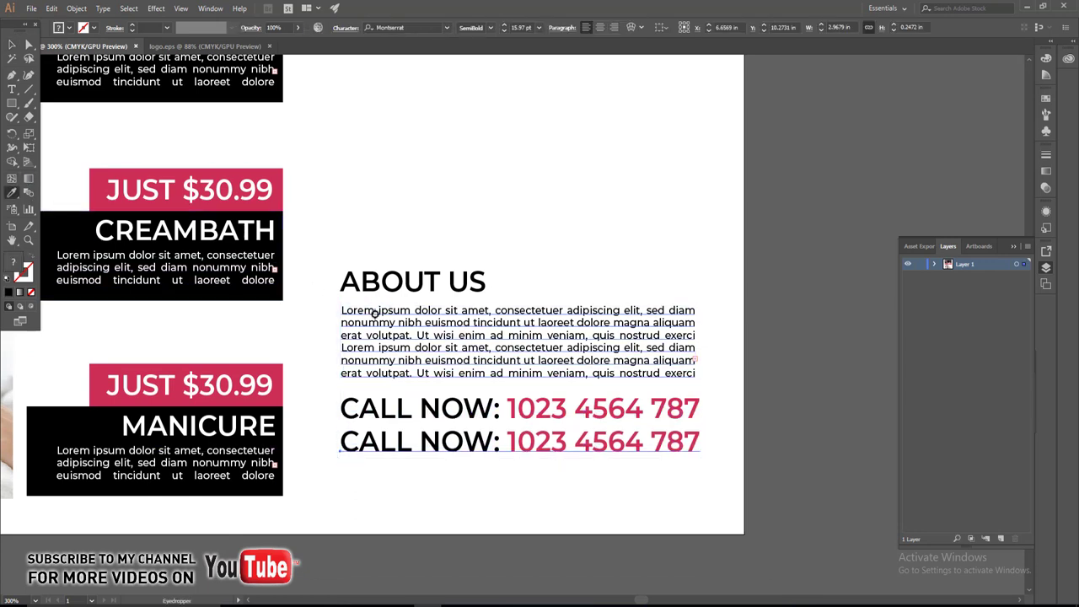
left_click(372, 312)
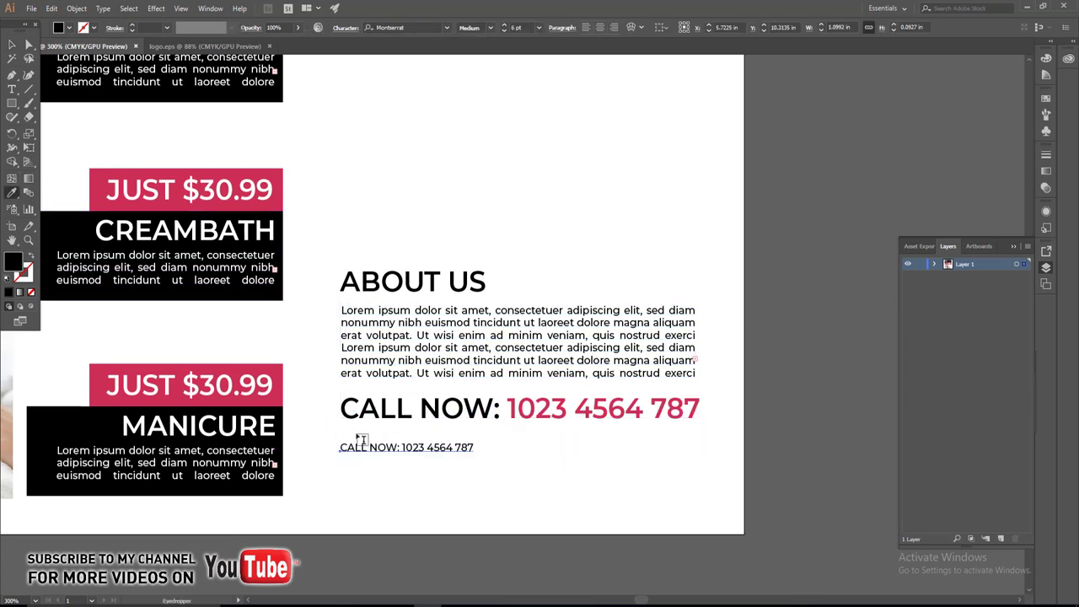
key("t")
triple_click(366, 447)
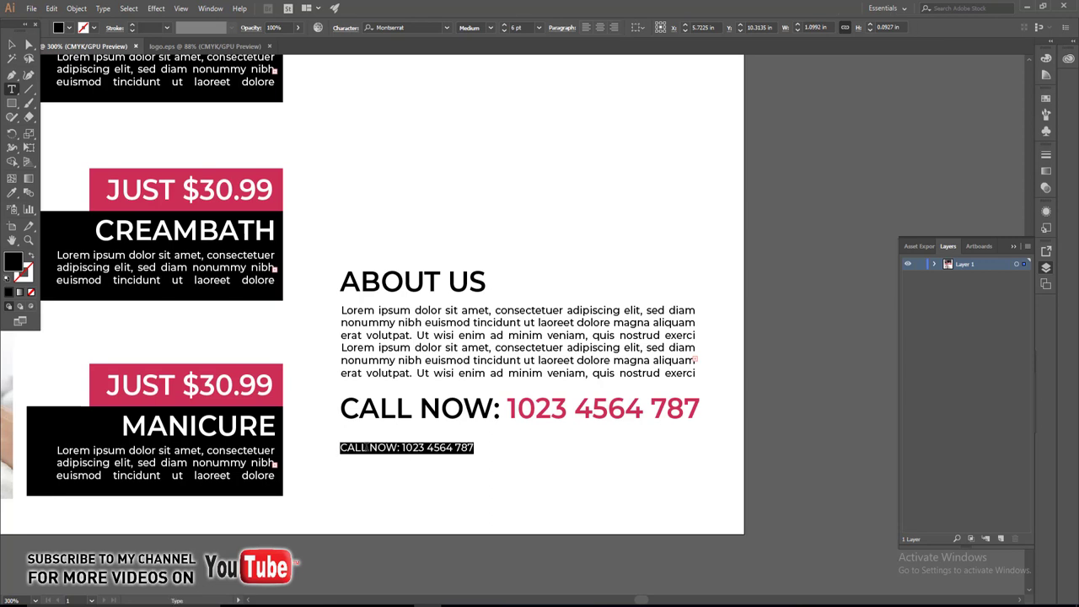
type("ain.com")
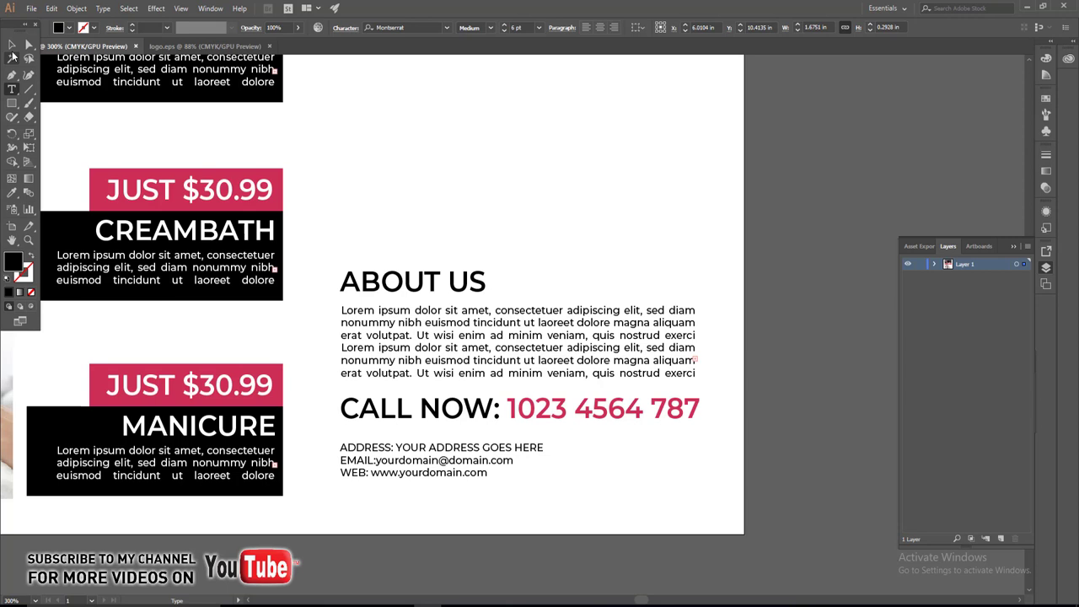
key("Escape")
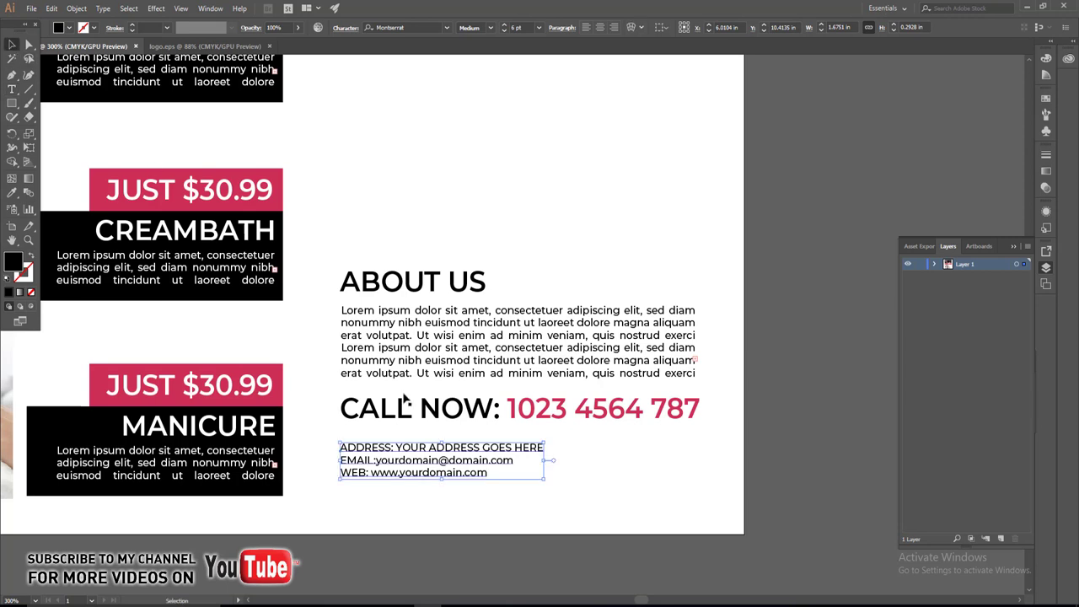
Step: Resize the contact block and CALL NOW line, and narrow the About Us paragraph
left_click_drag(545, 479, 697, 513)
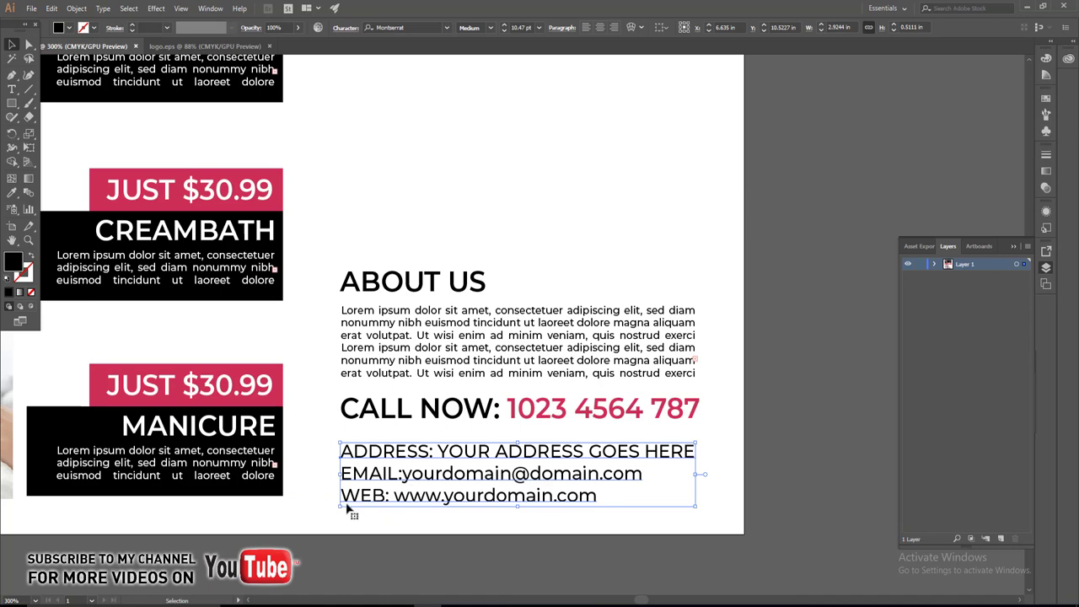
left_click_drag(699, 508, 662, 506)
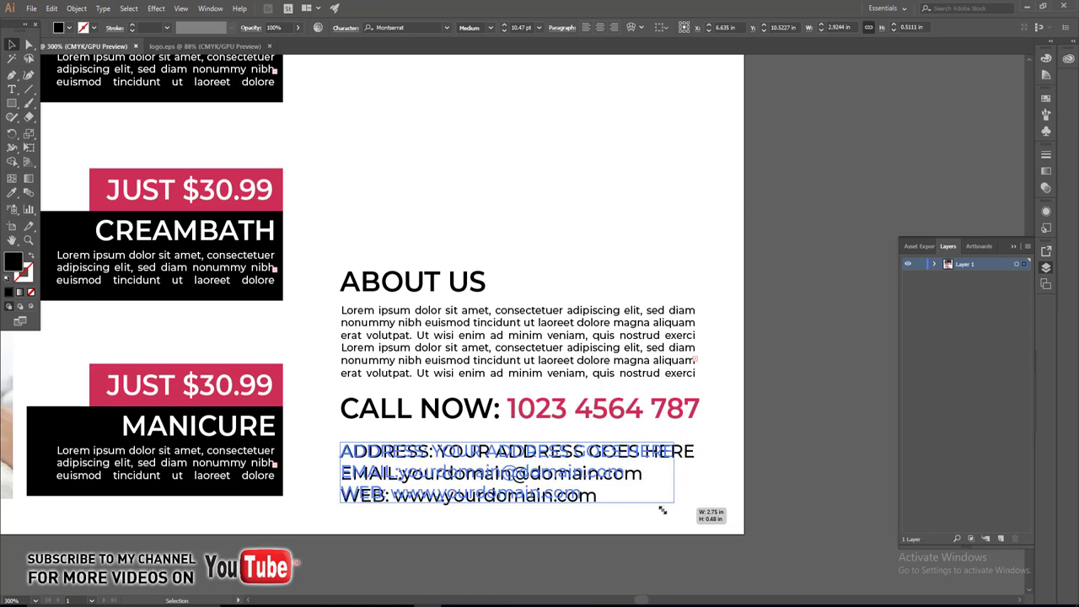
left_click(685, 417)
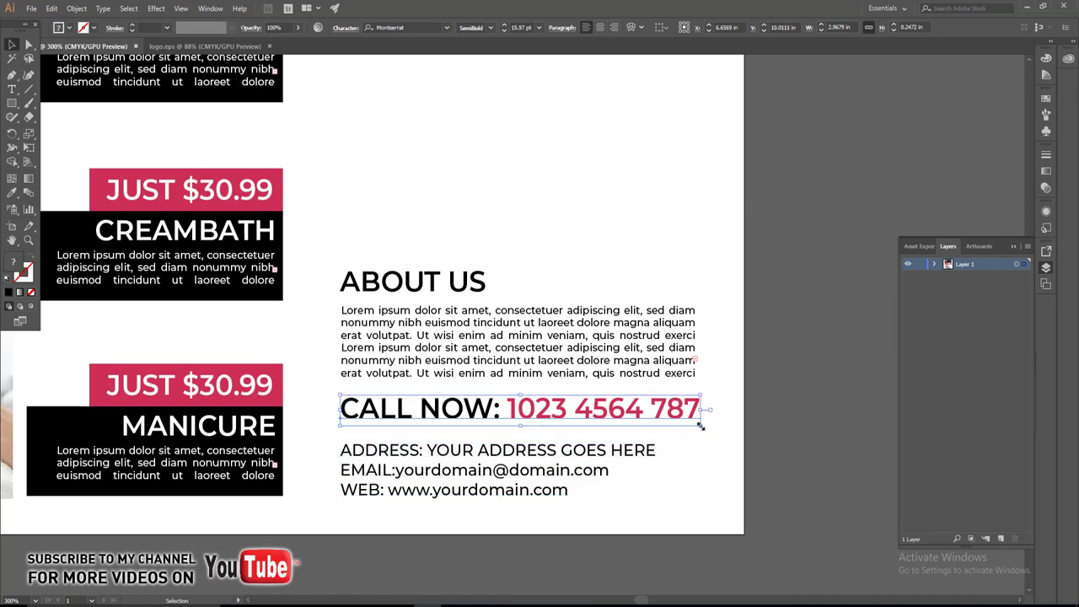
left_click_drag(700, 426, 656, 421)
left_click(697, 375)
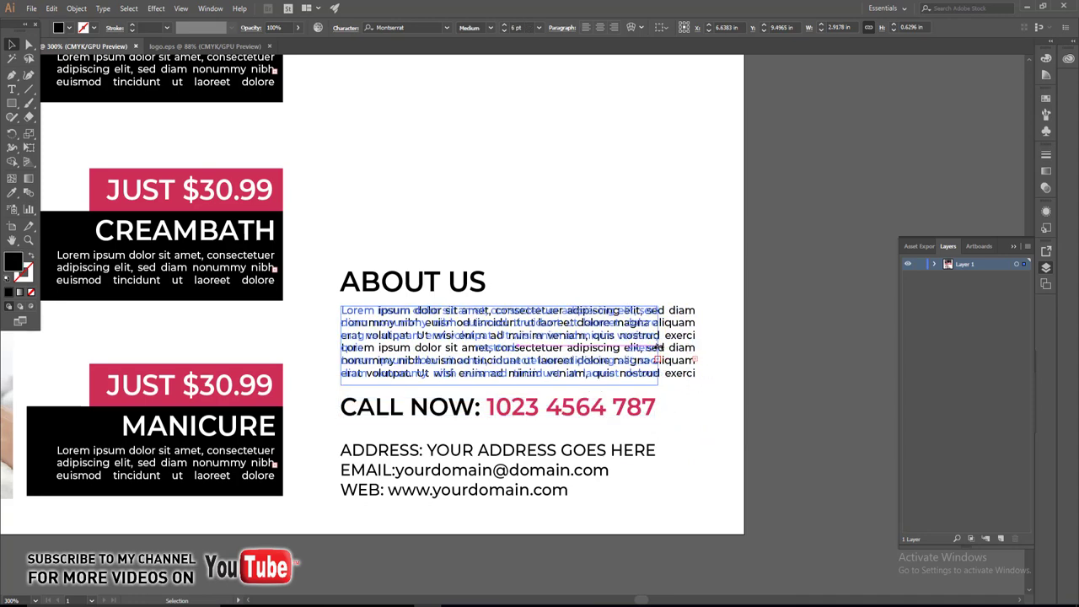
left_click_drag(698, 345, 659, 345)
left_click(681, 416)
Step: Move the contact block up beneath CALL NOW and reposition the whole About Us column
left_click_drag(508, 475, 508, 459)
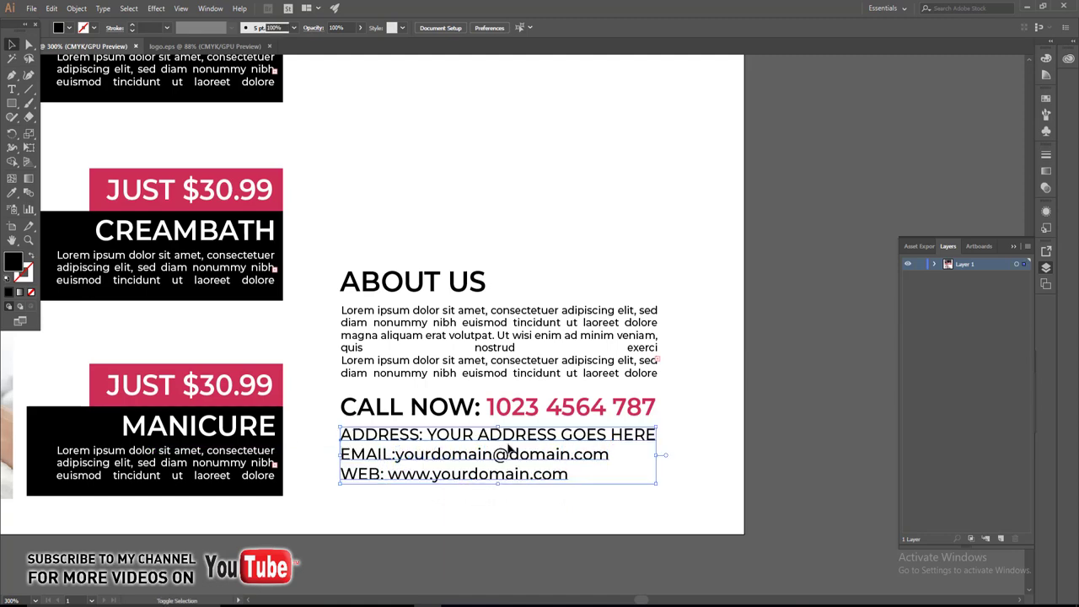
mouse_move(715, 495)
left_mouse_down()
mouse_move(420, 303)
mouse_move(418, 283)
left_mouse_up()
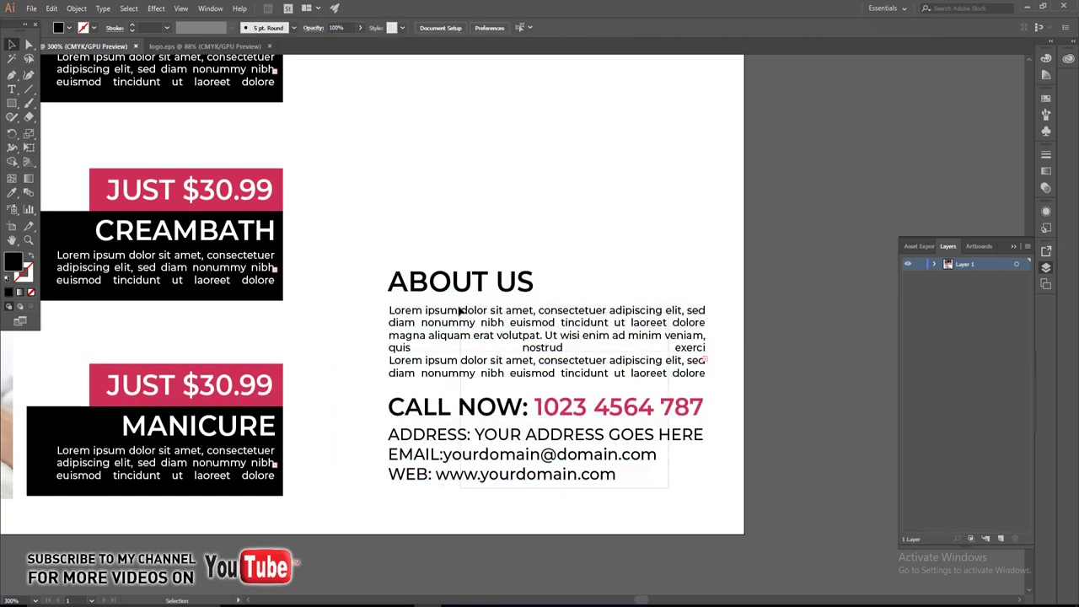
left_click_drag(455, 287, 455, 316)
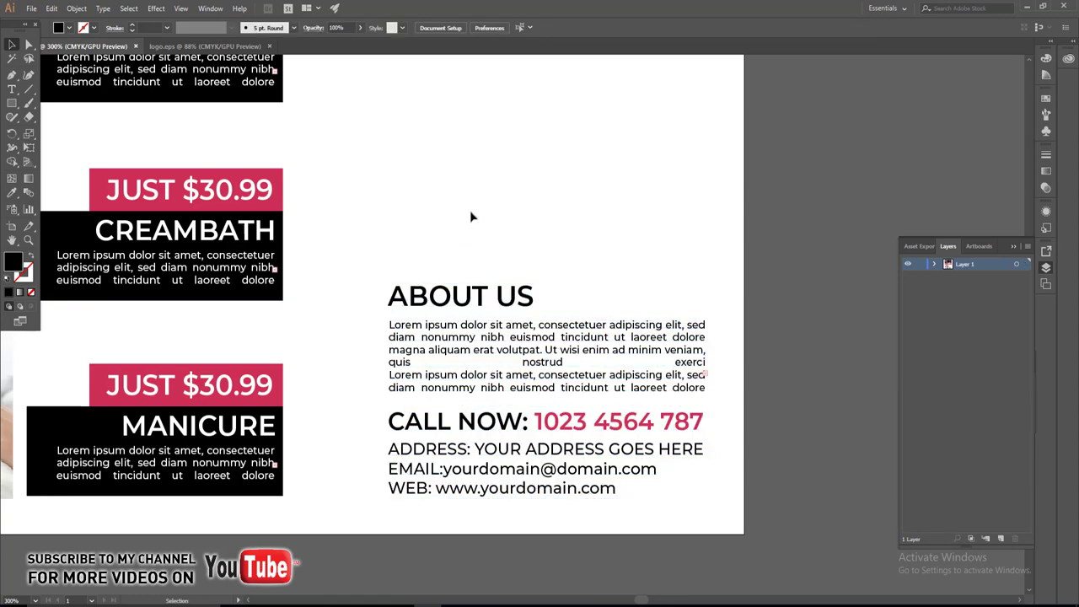
key("ctrl+minus")
key("ctrl+minus")
scroll(380, 270, "up", 3)
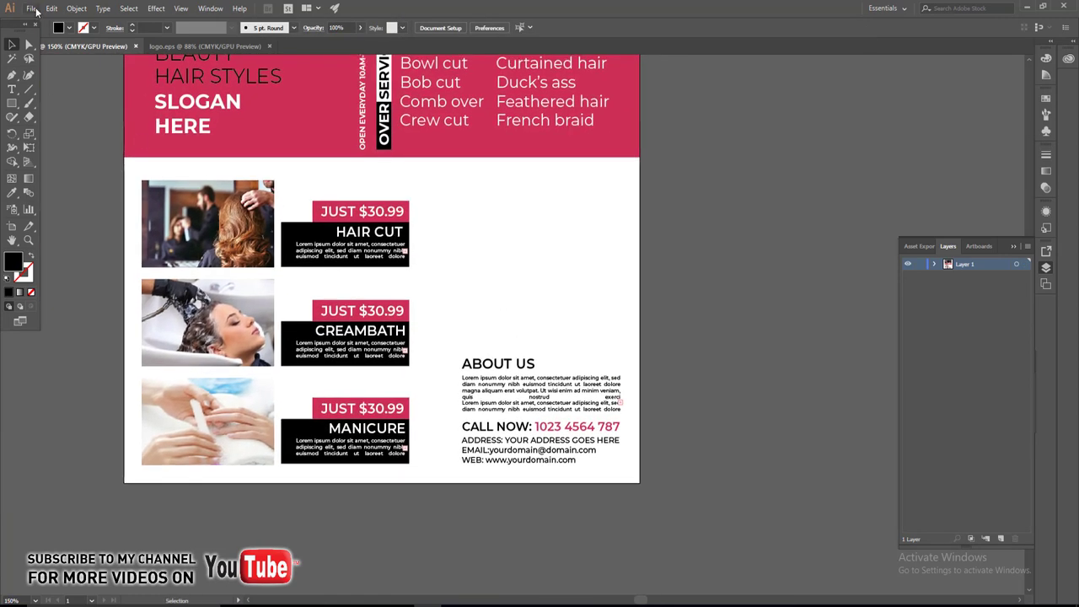
Step: Open QR code.ai and isolate the Best Price QR code inside its group
left_click(31, 8)
left_click(51, 47)
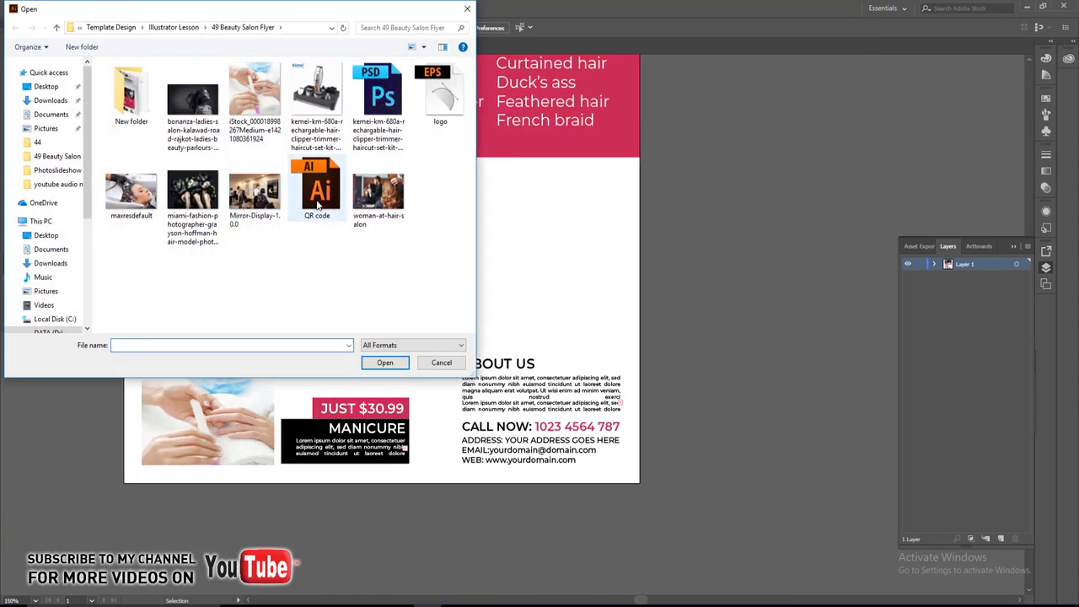
double_click(317, 189)
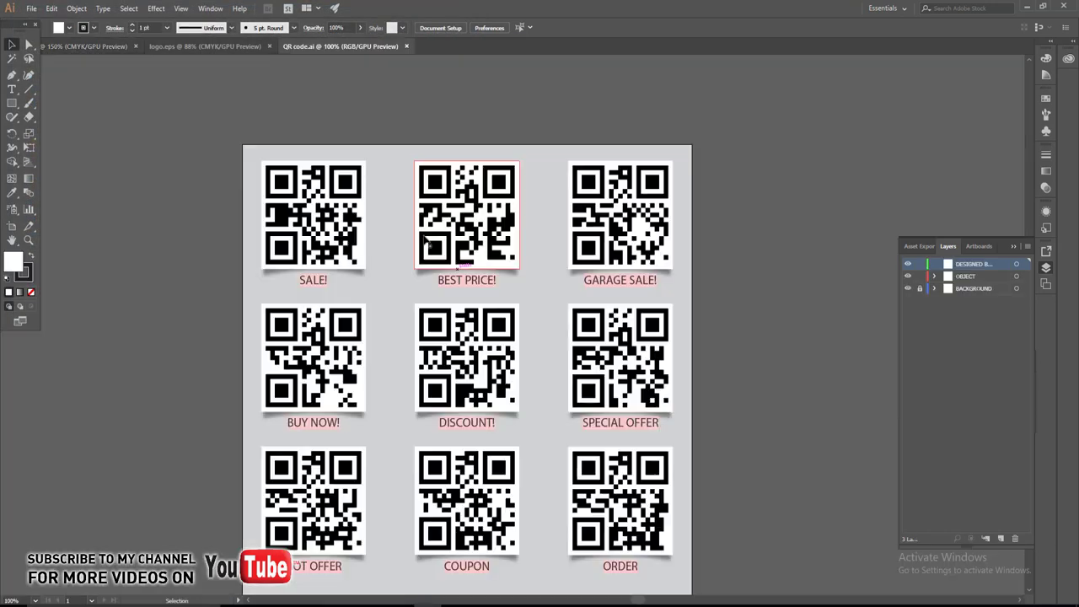
left_click(427, 243)
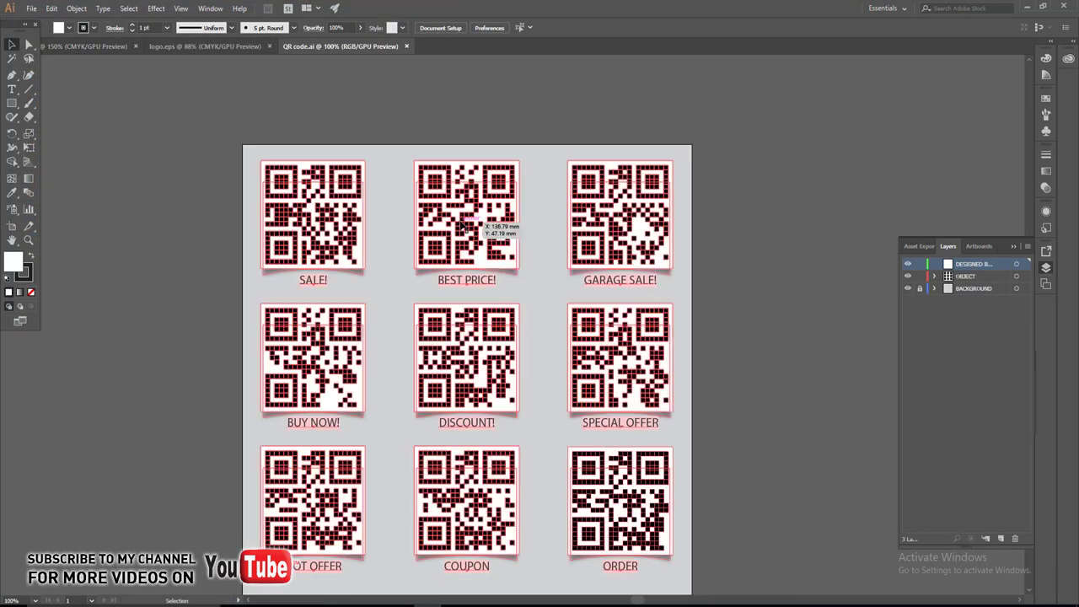
double_click(493, 217)
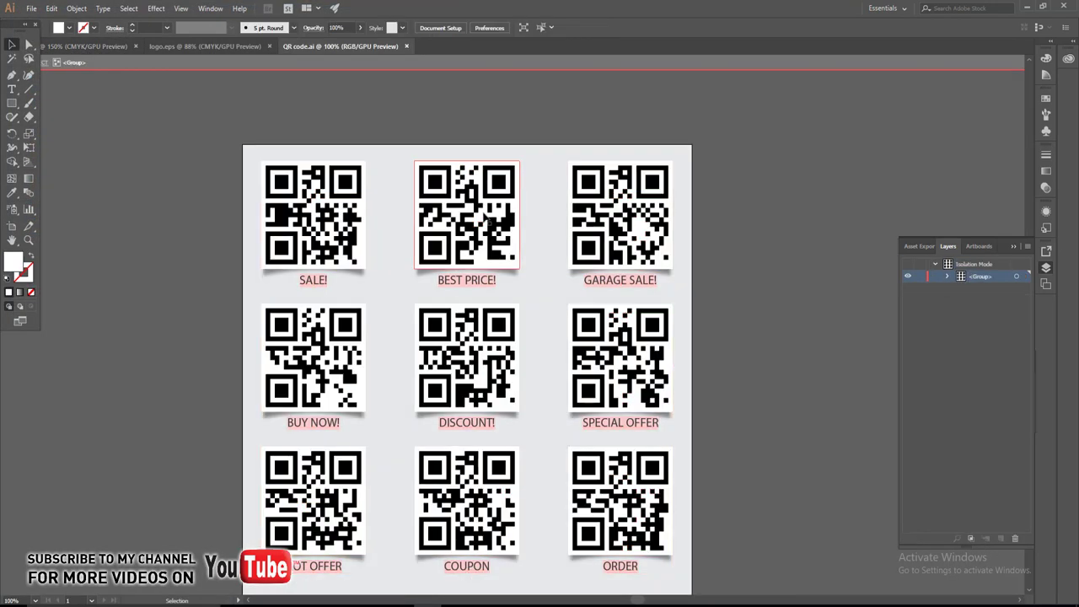
double_click(494, 218)
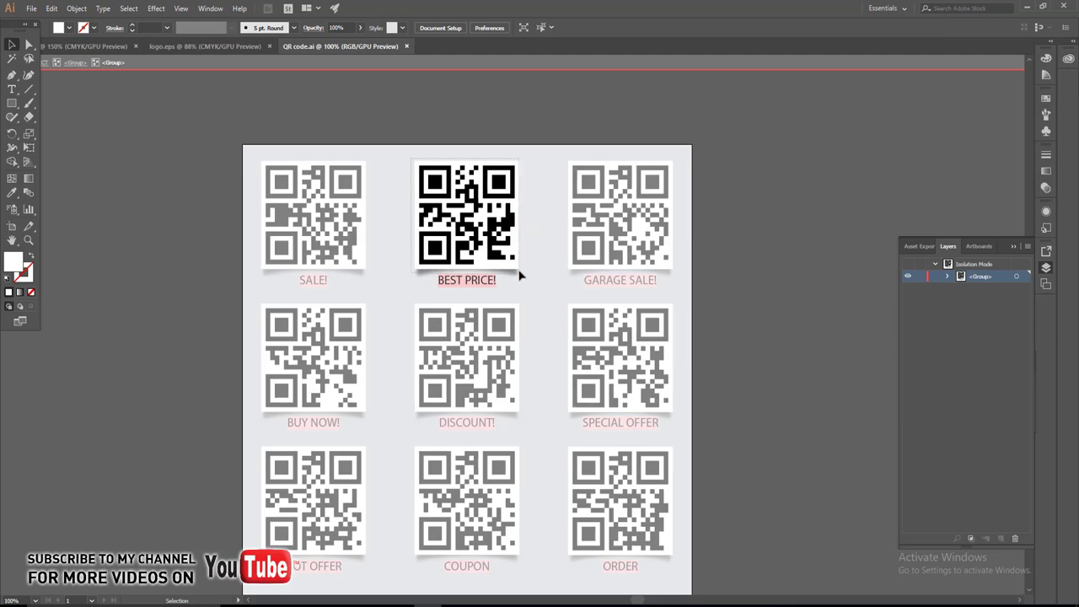
Step: Bring the Best Price QR code into the flyer, scaled small beside CALL NOW
left_click_drag(518, 270, 122, 47)
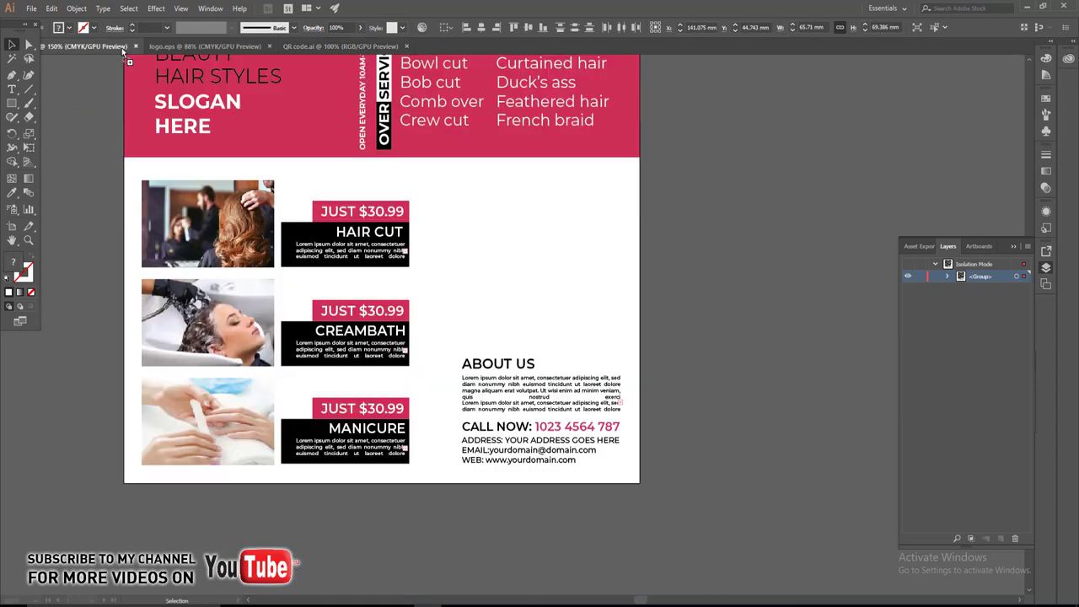
left_click_drag(123, 47, 426, 449)
key("ctrl+plus")
key("ctrl+plus")
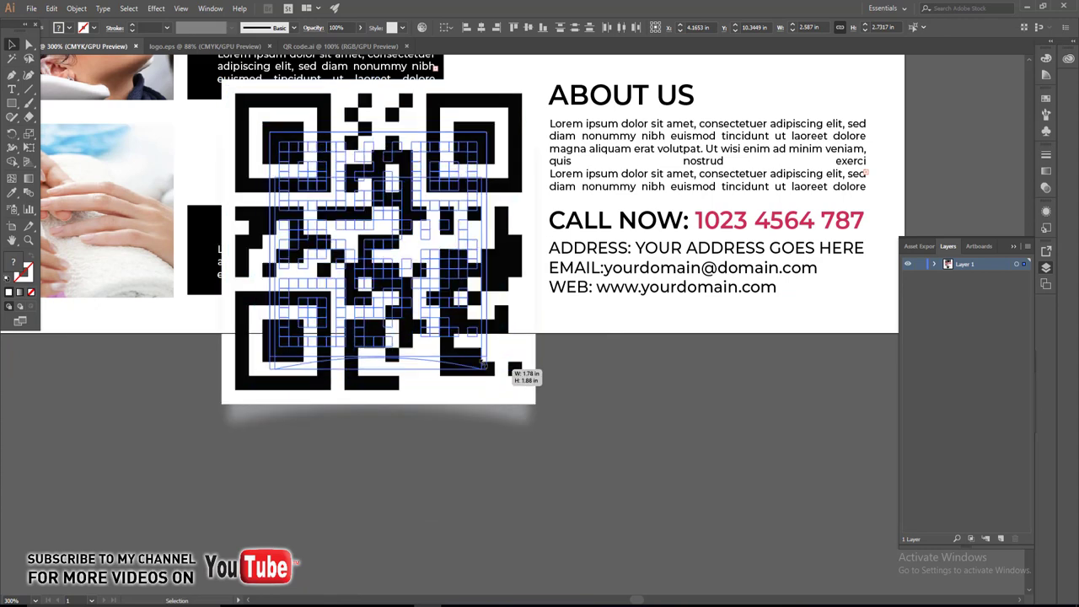
mouse_move(537, 424)
left_mouse_down()
mouse_move(409, 278)
mouse_move(500, 273)
mouse_move(518, 246)
mouse_move(464, 289)
left_mouse_up()
left_click(503, 363)
scroll(503, 364, "down", 4)
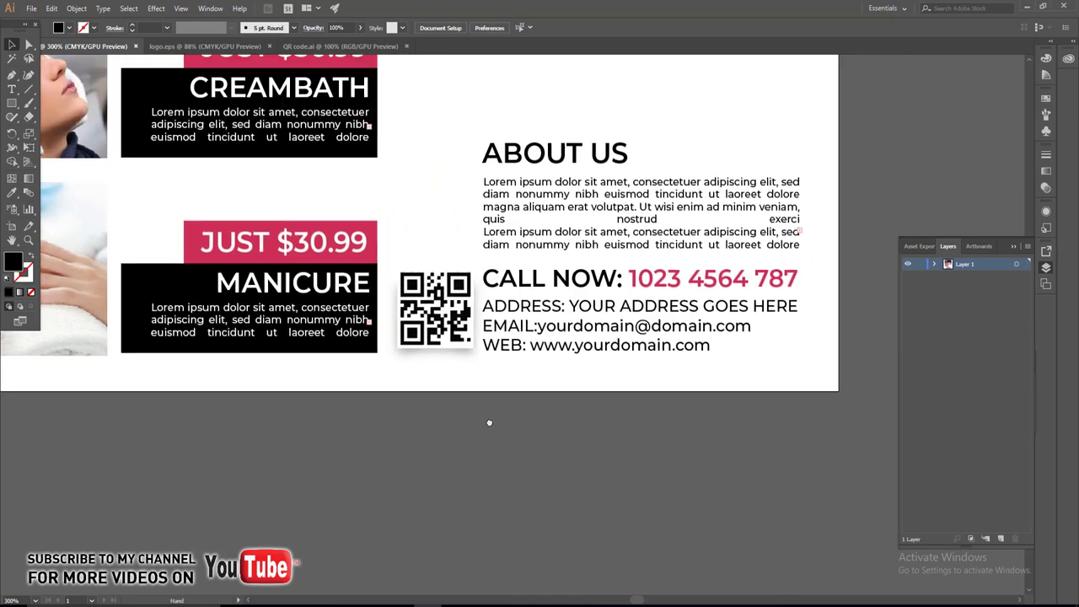
Step: Place the clipper kit PSD above ABOUT US and shrink it to fit the right column
left_click_drag(508, 335, 487, 372)
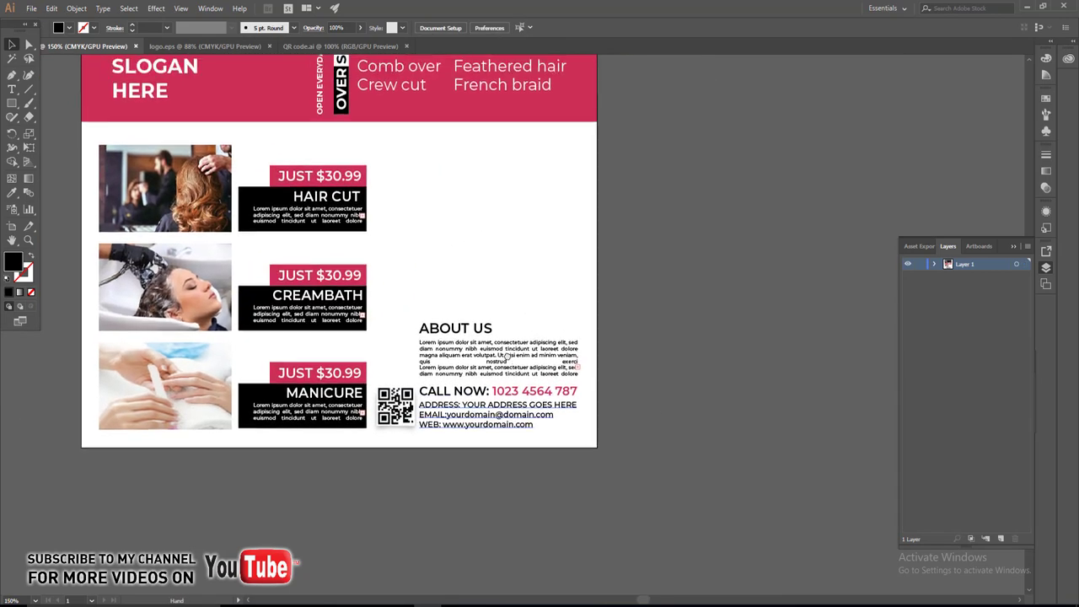
left_click(31, 8)
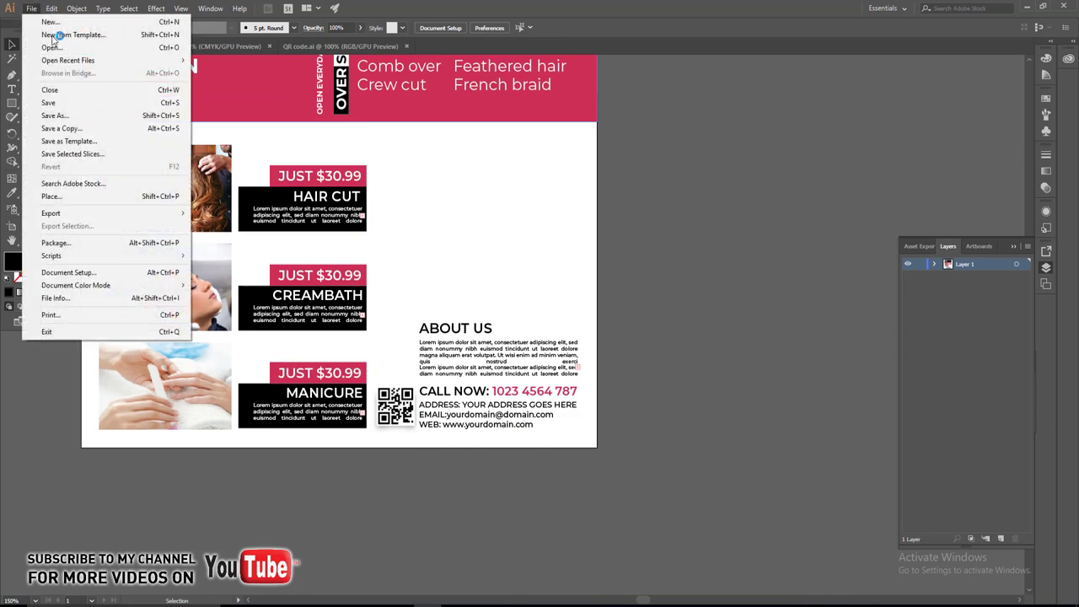
left_click(101, 195)
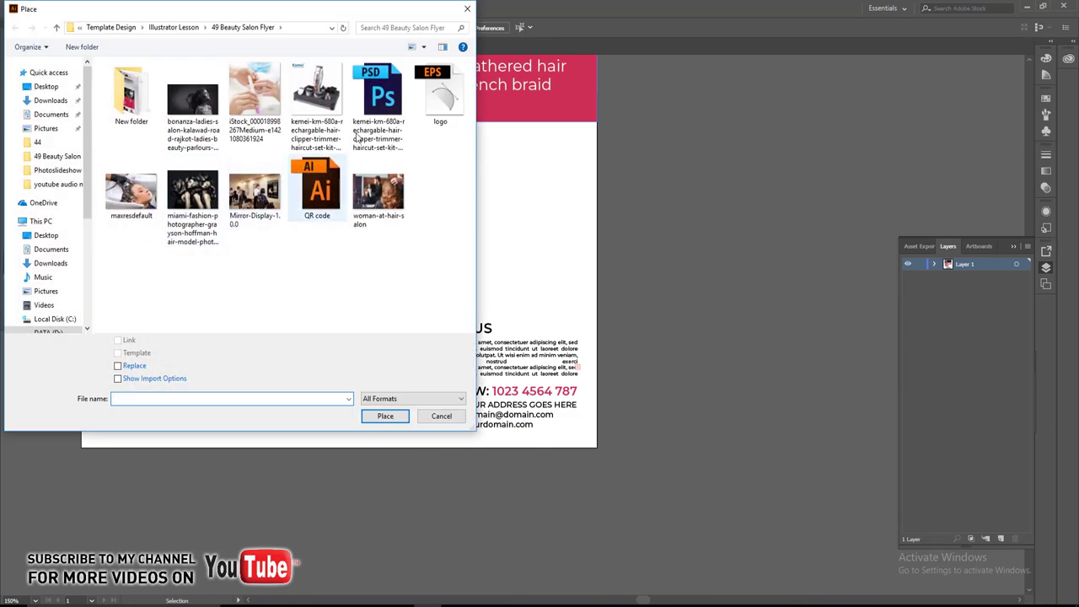
left_click(378, 102)
double_click(381, 110)
left_click_drag(376, 172, 606, 338)
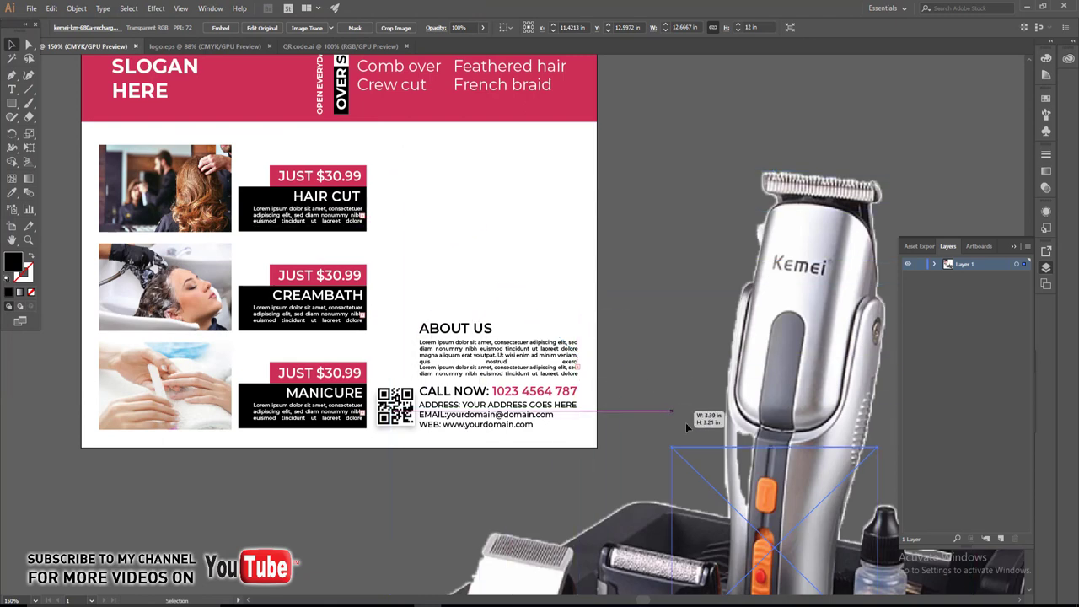
mouse_move(382, 139)
left_mouse_down()
mouse_move(589, 339)
mouse_move(548, 303)
mouse_move(581, 334)
left_mouse_up()
left_click(639, 261)
left_click(565, 319)
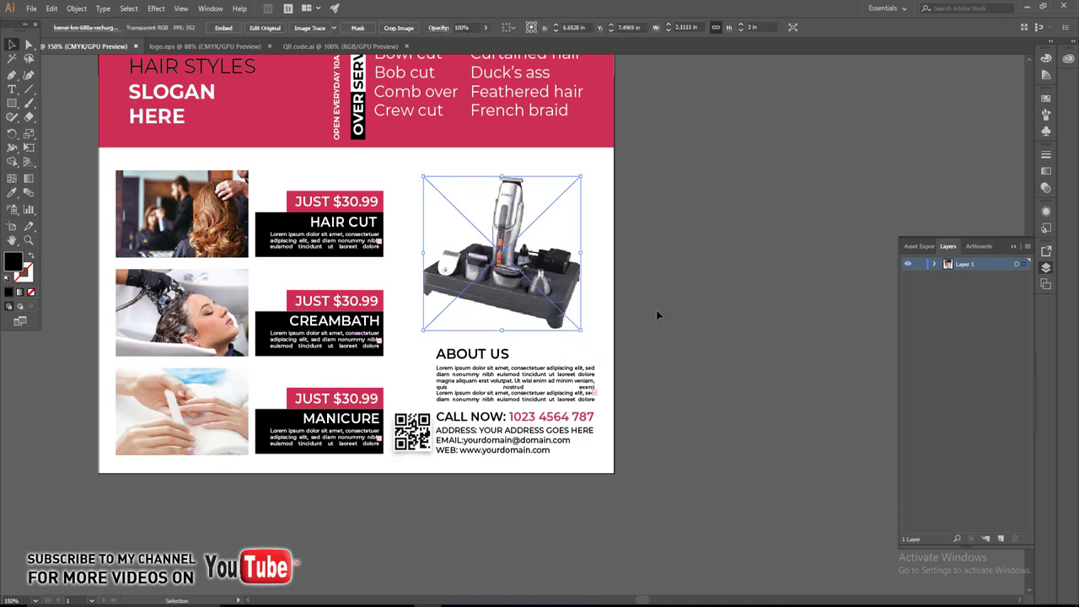
left_click(638, 289)
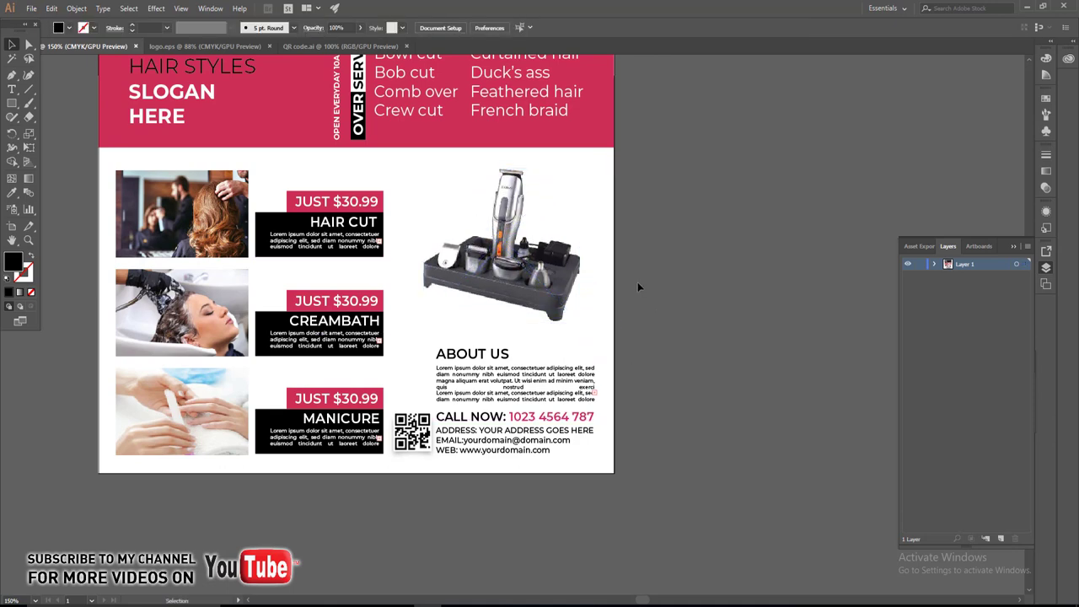
scroll(548, 287, "up", 1)
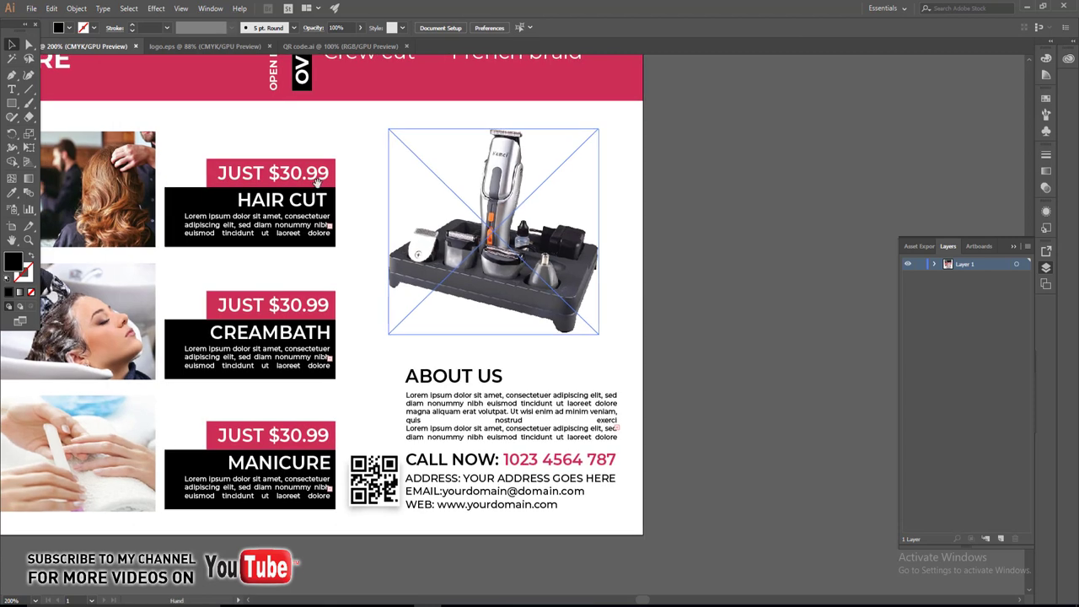
Step: Draw a black circle over the clipper's lower right
left_click_drag(11, 102, 50, 125)
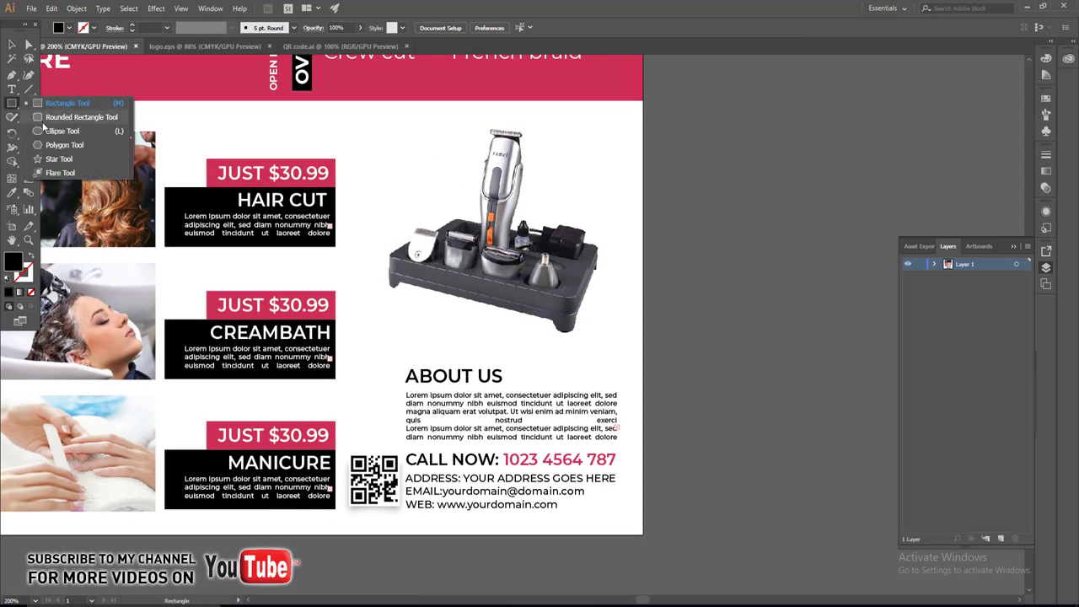
left_click_drag(507, 254, 604, 352)
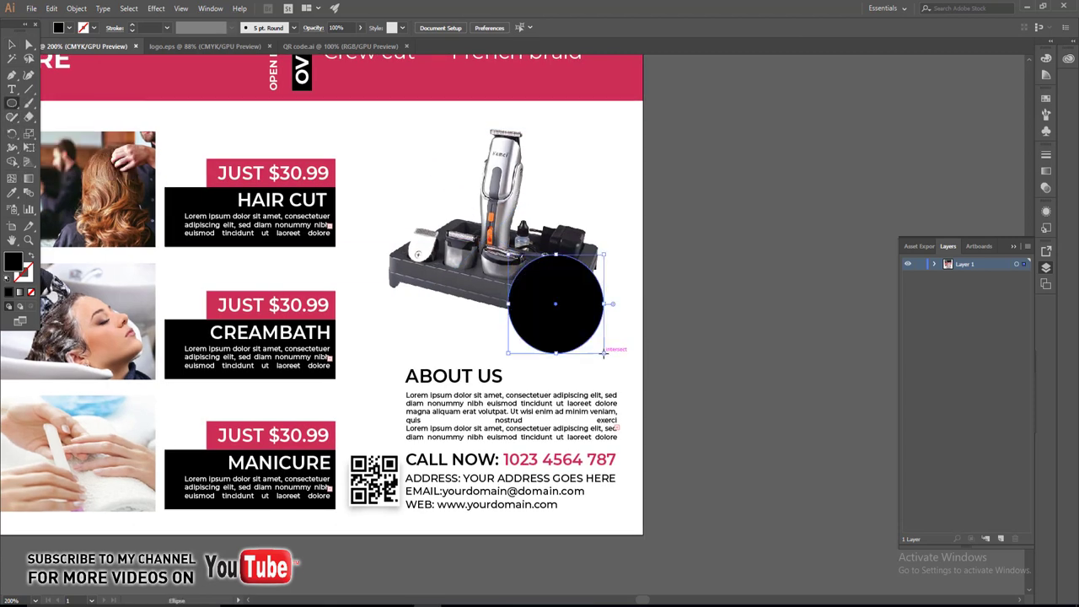
left_click(11, 44)
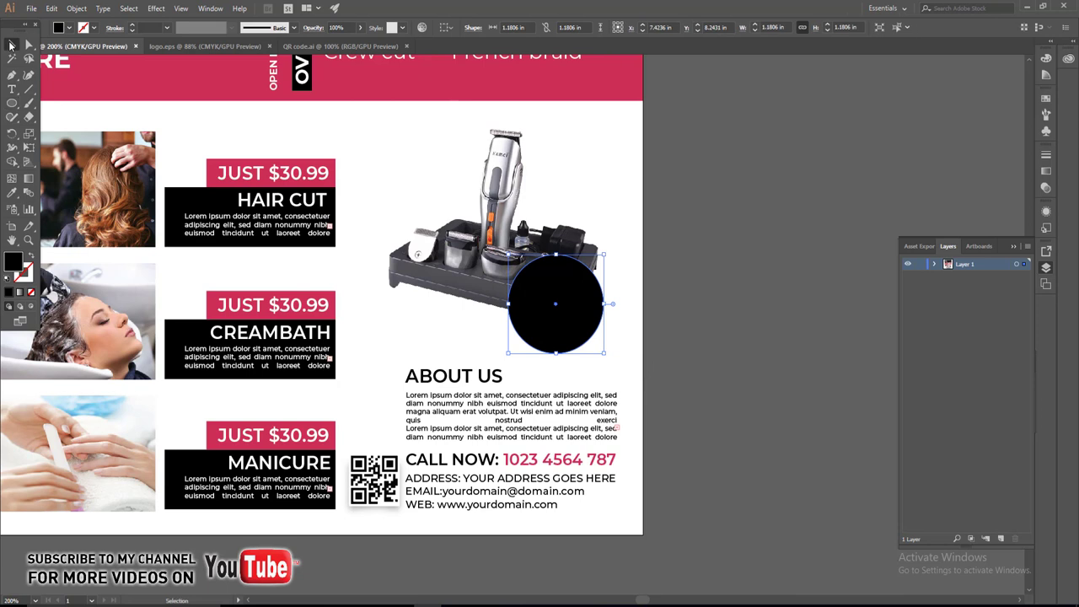
Step: Apply a Zig Zag effect with 9 ridges and 0.06 in size to the circle
left_click(156, 8)
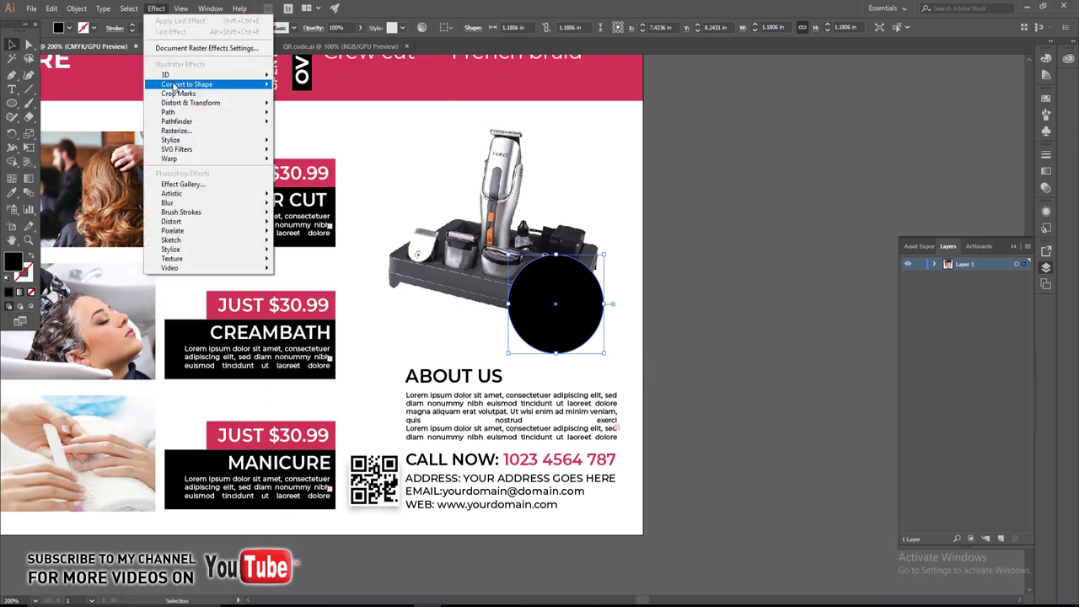
mouse_move(190, 103)
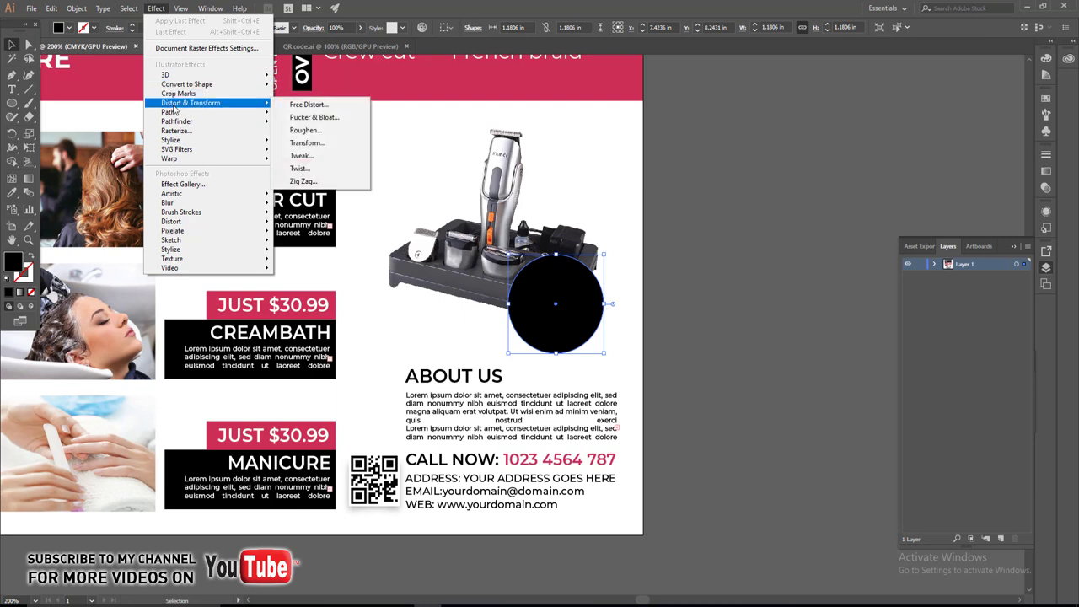
left_click(302, 182)
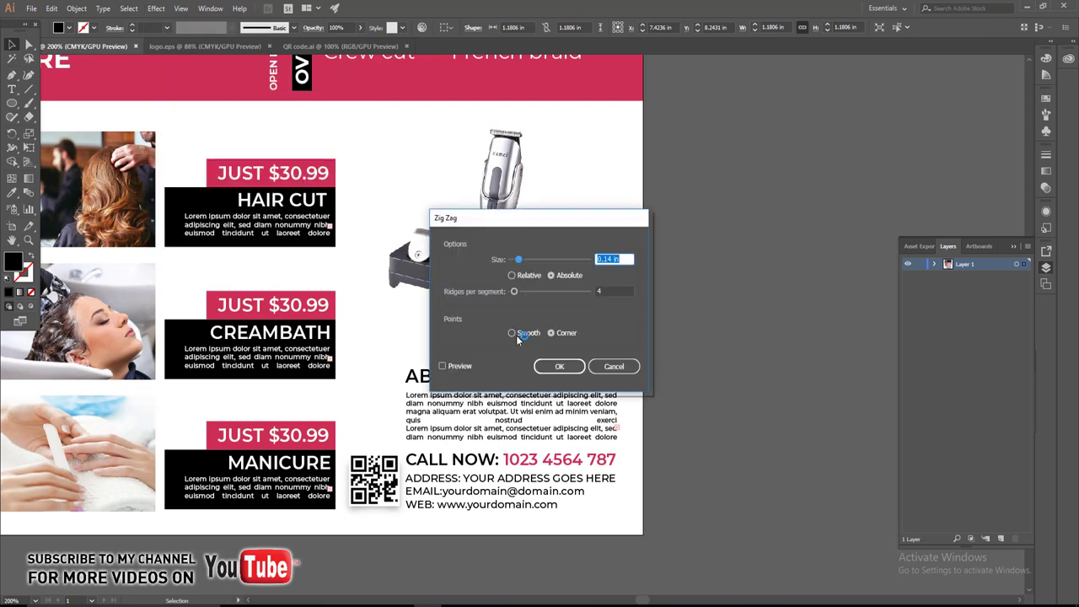
left_click(459, 364)
left_click_drag(505, 221, 686, 171)
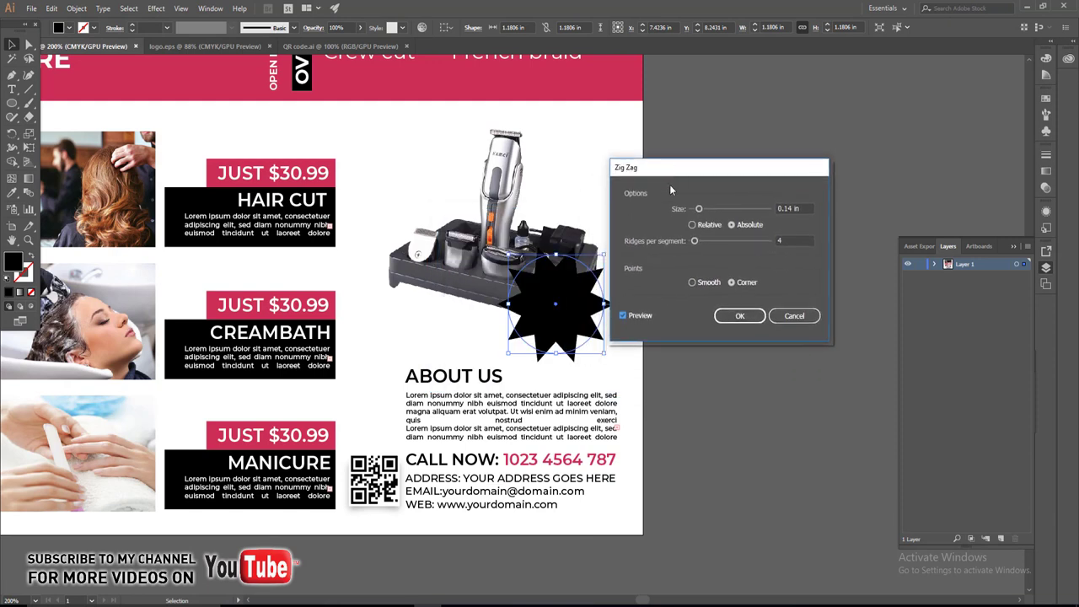
left_click(697, 243)
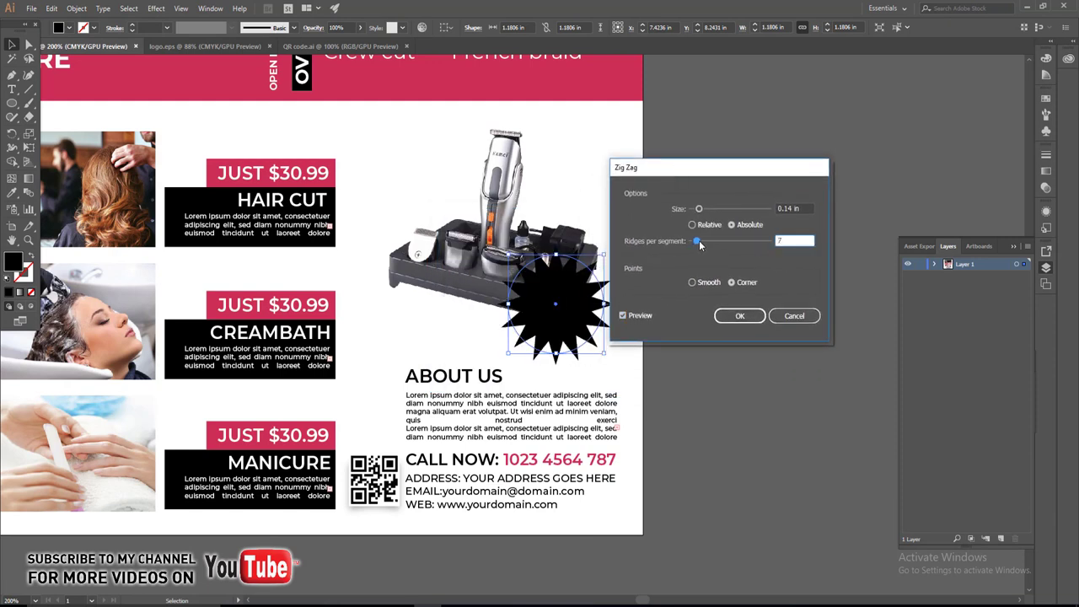
left_click_drag(699, 209, 696, 210)
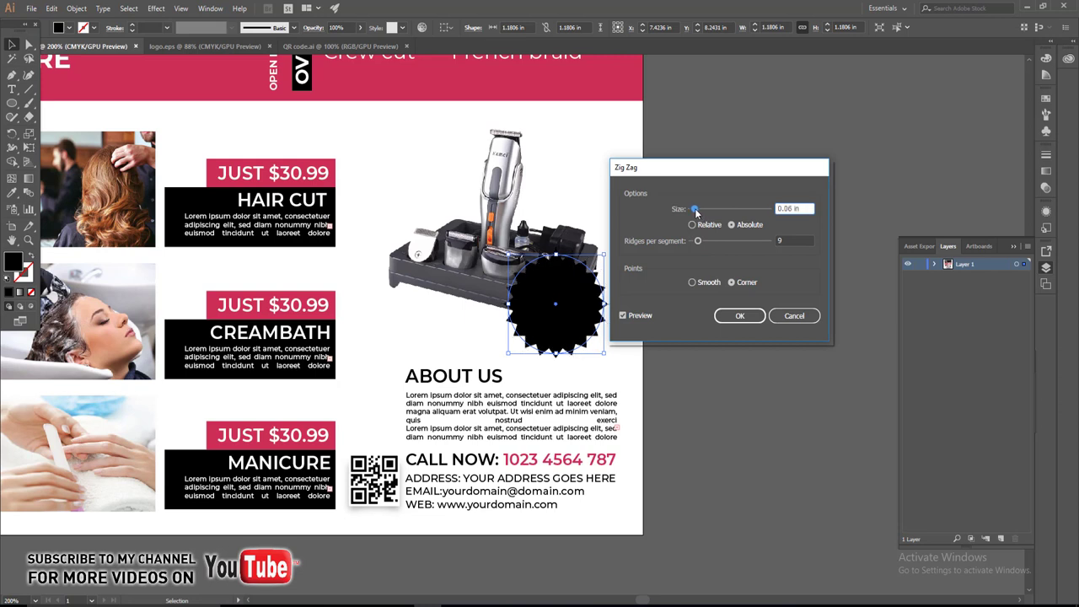
left_click(740, 316)
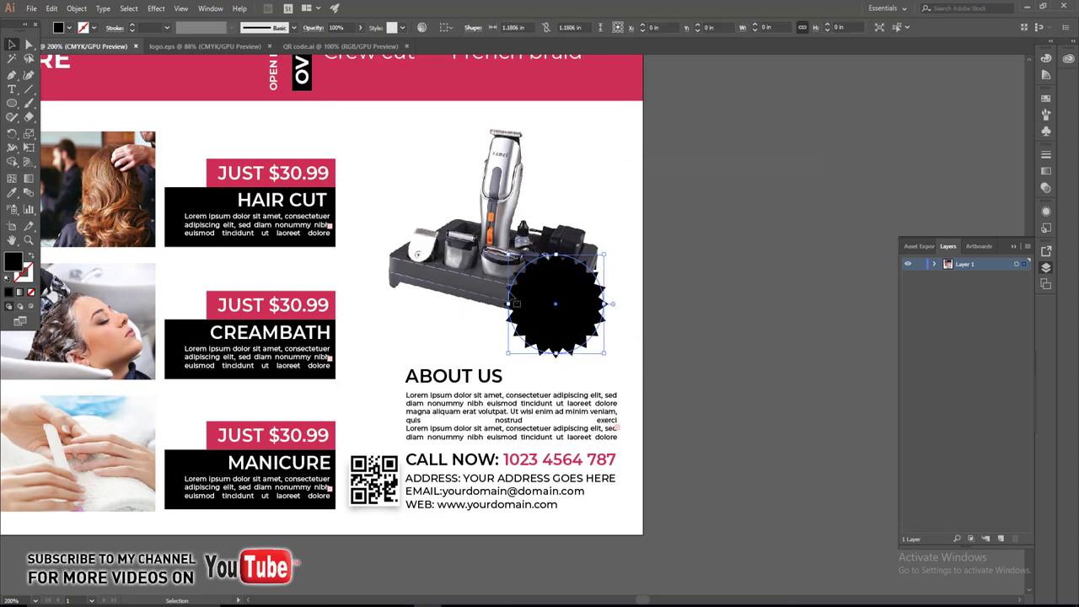
Step: Fill the starburst with the header's pink using the Eyedropper
left_click(12, 192)
left_click(370, 99)
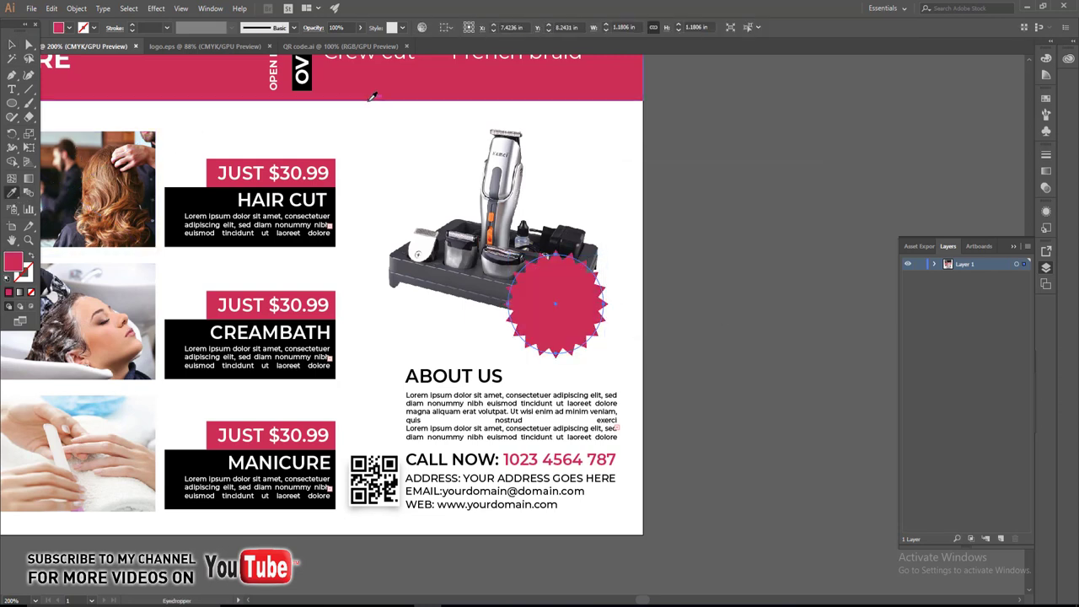
key("v")
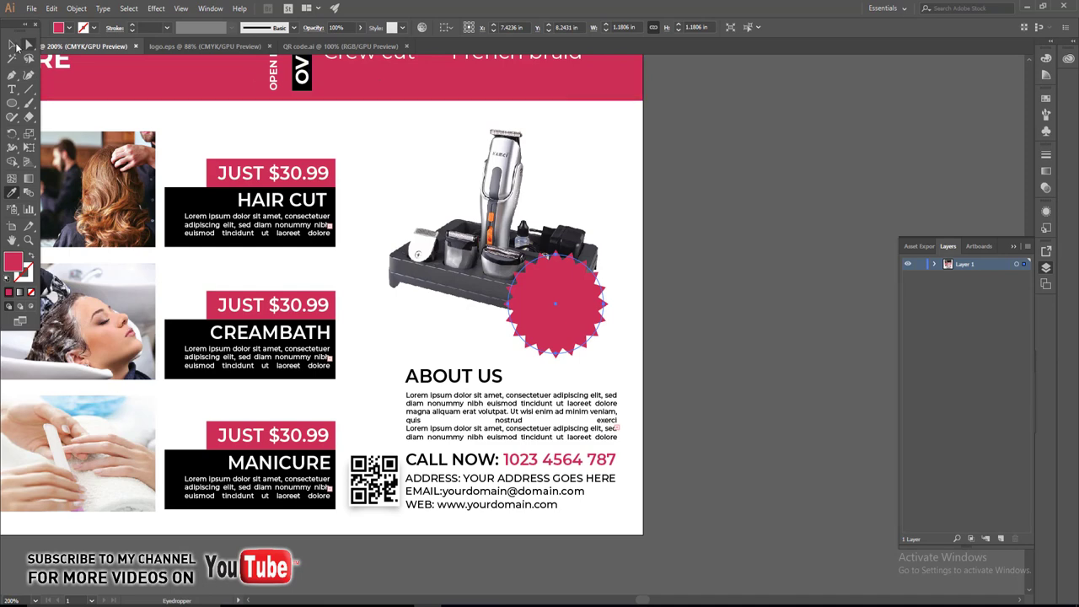
left_click(709, 320)
scroll(611, 312, "up", 1)
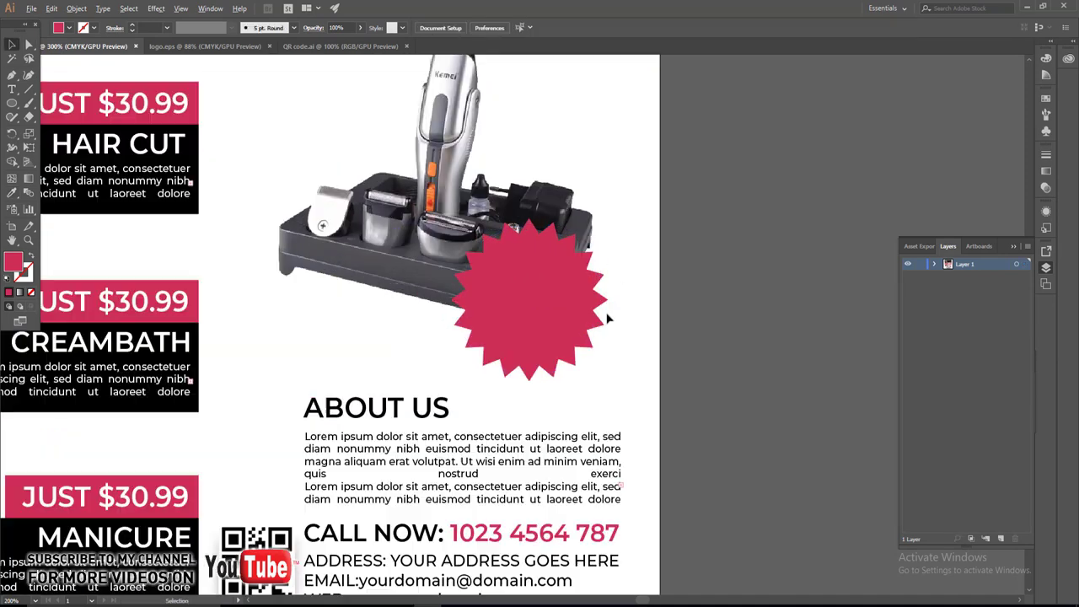
left_click(555, 310)
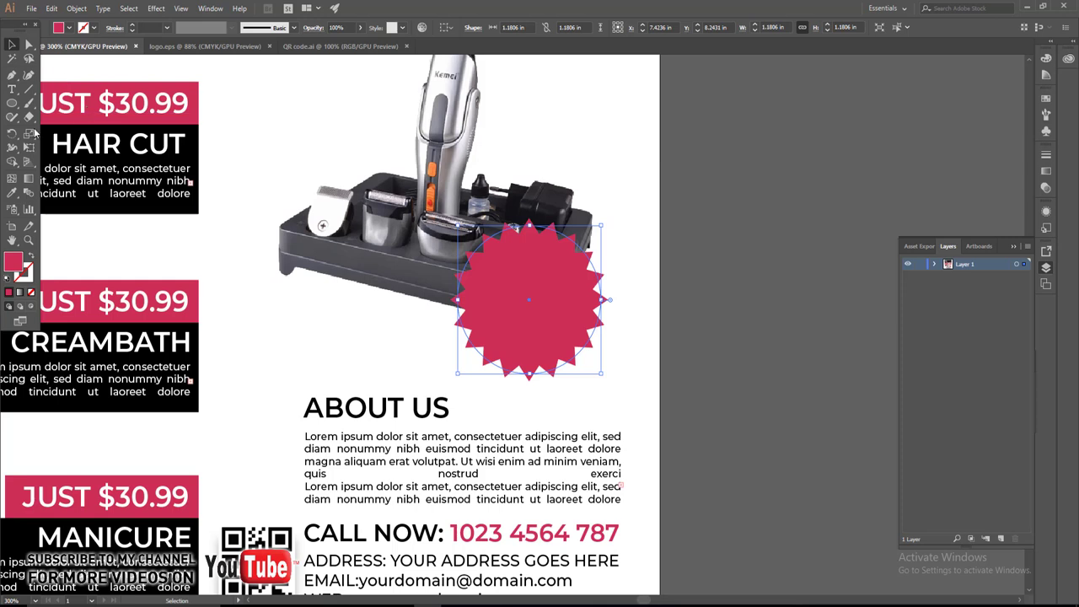
Step: Draw a circle inside the starburst with no fill and a white outline
left_click(12, 103)
left_click_drag(481, 251, 577, 350)
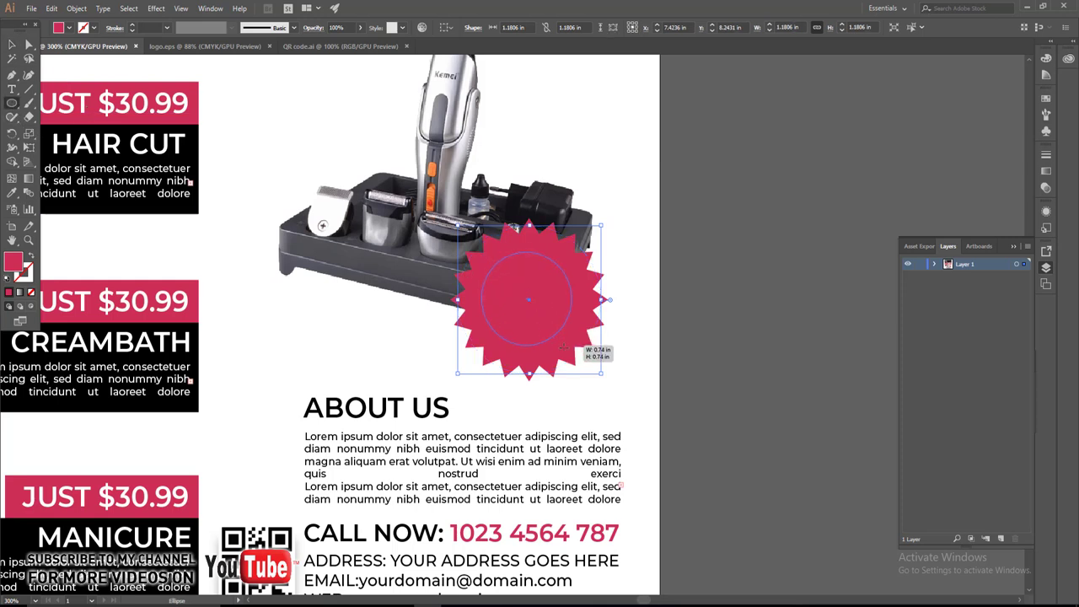
key("v")
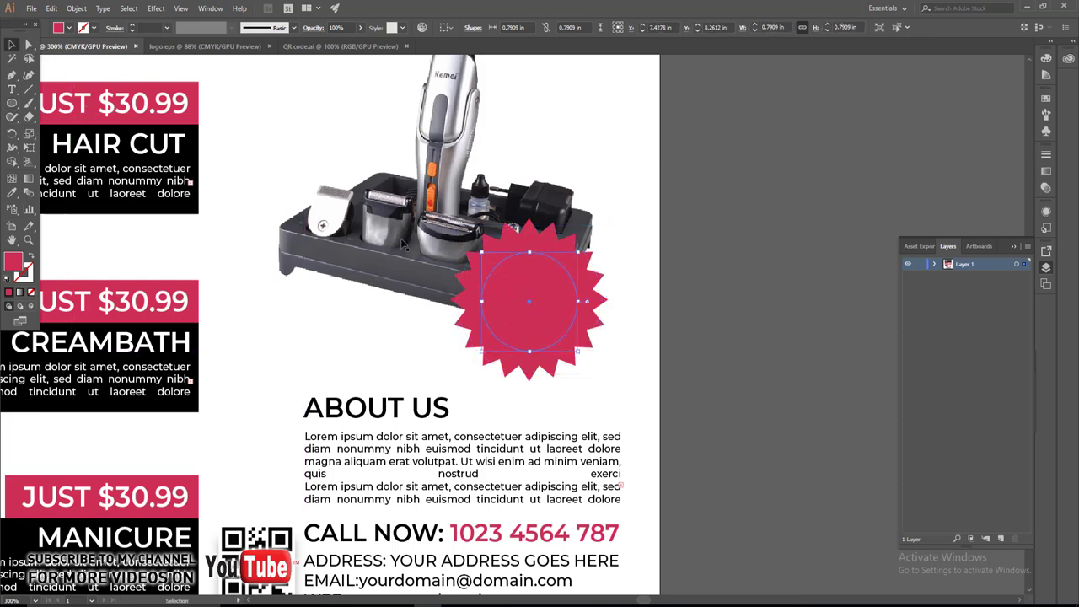
left_click_drag(578, 251, 587, 244)
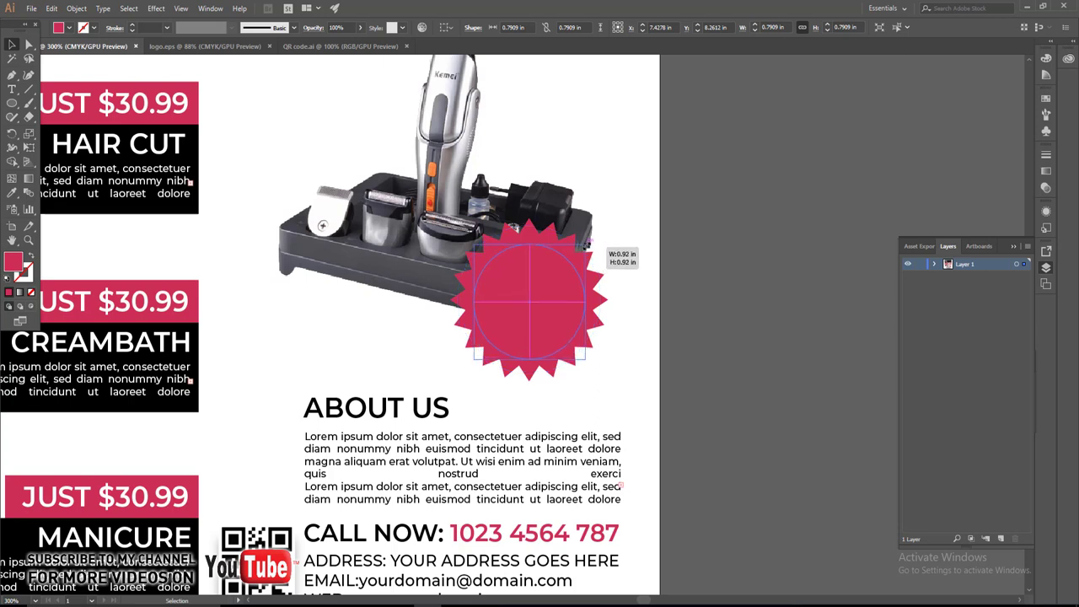
left_click(69, 28)
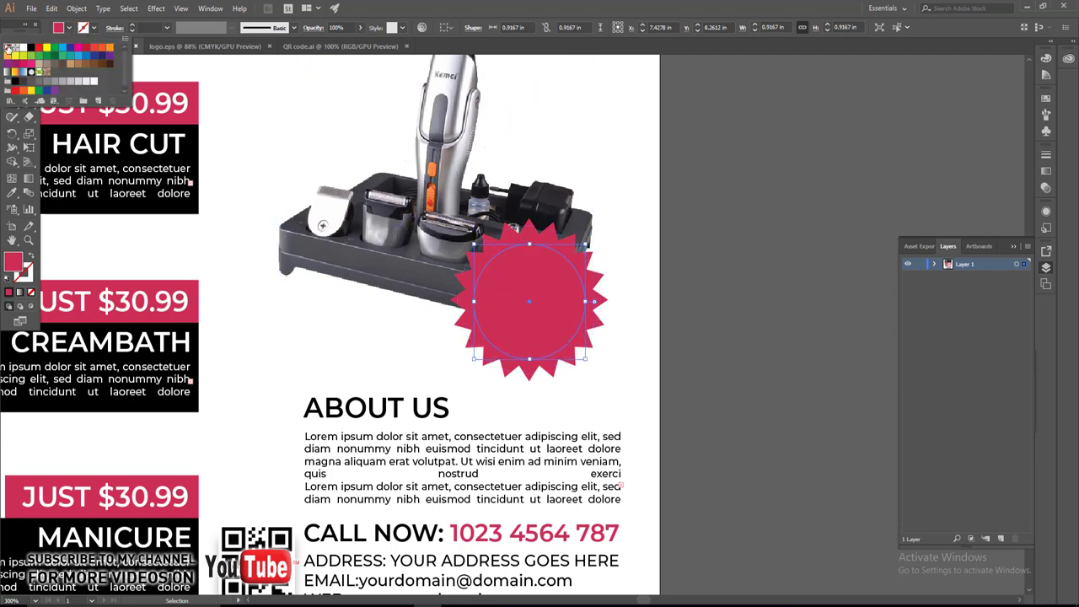
left_click(10, 48)
left_click(93, 28)
left_click(16, 47)
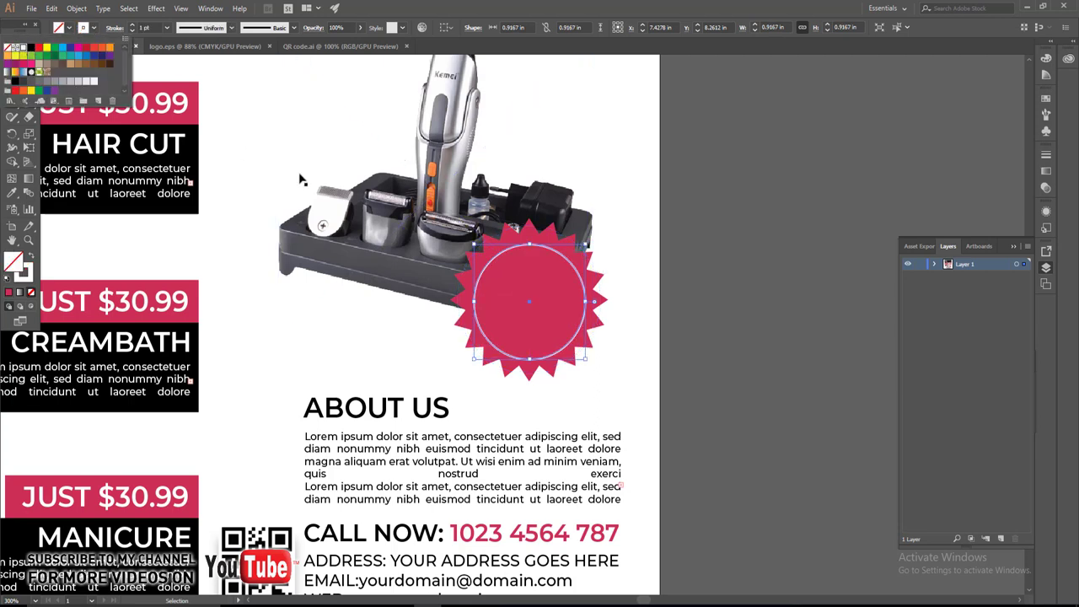
key("Escape")
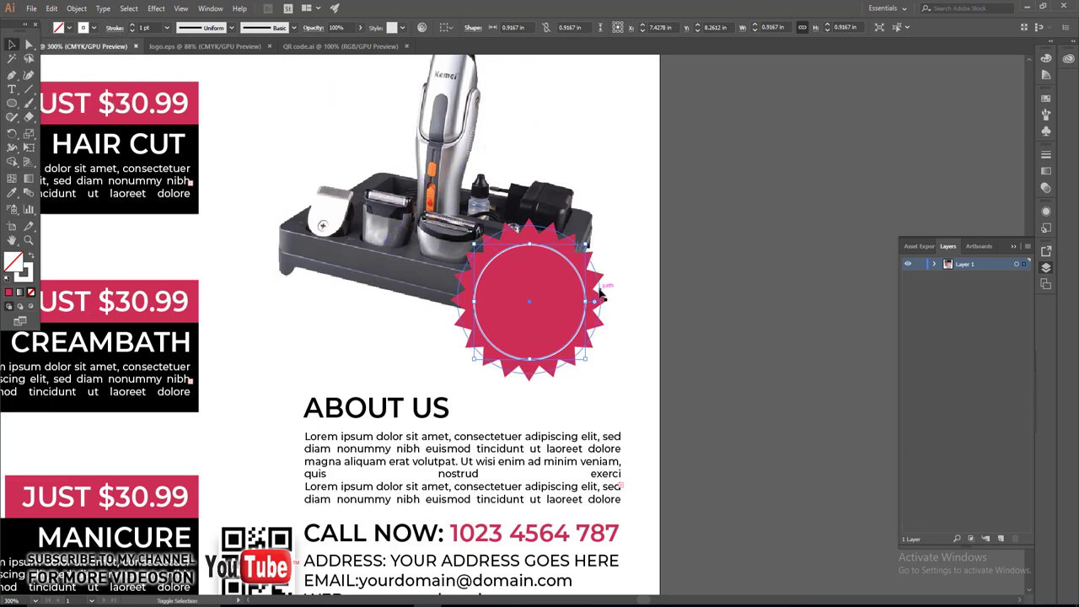
Step: Undo the accidental clipper selection so only the starburst stays selected
left_click(488, 106, "shift")
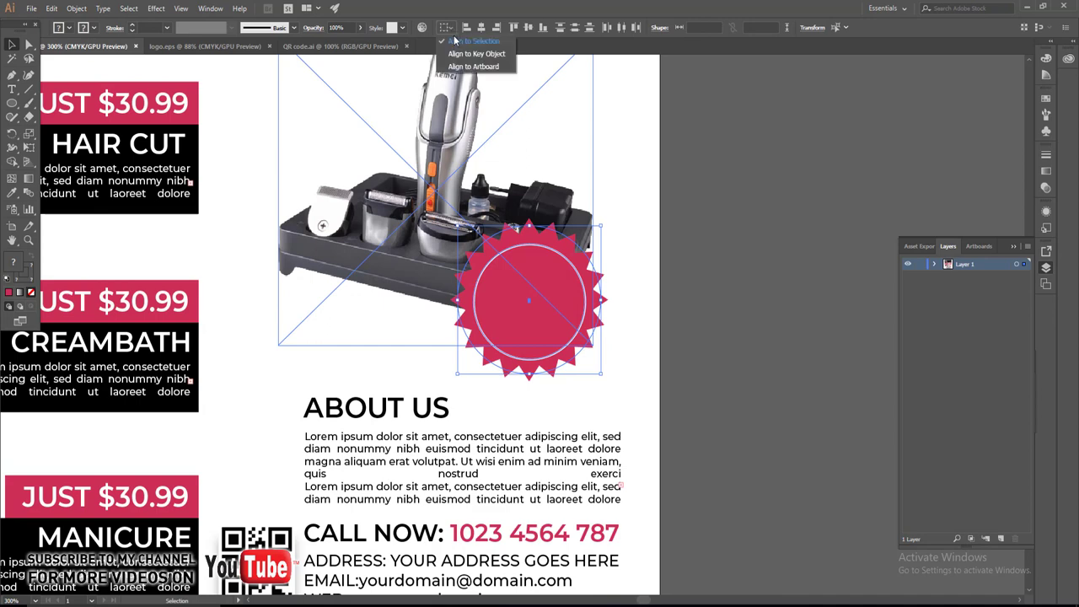
key("ctrl+z")
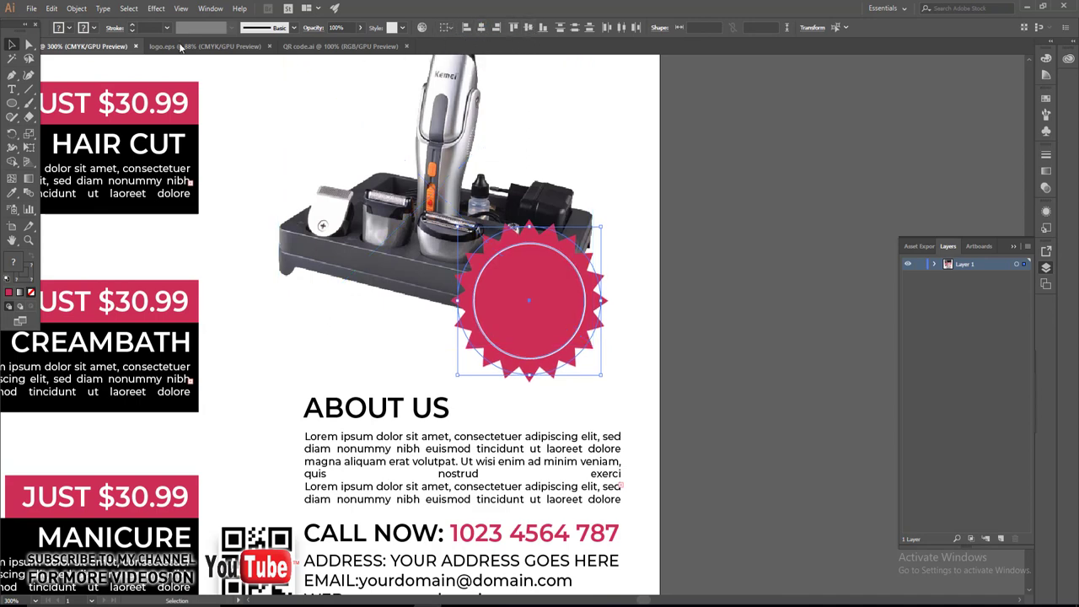
left_click(76, 8)
key("Escape")
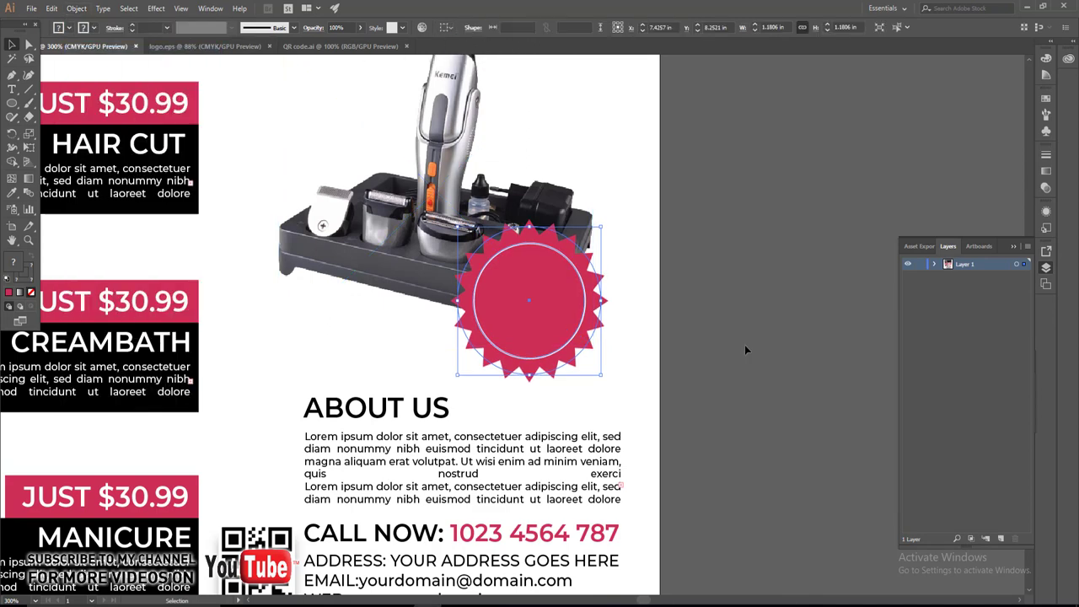
left_click(745, 345)
Step: Copy the ABOUT US heading in front of the starburst and retype it as '20%'
left_click_drag(433, 406, 578, 311)
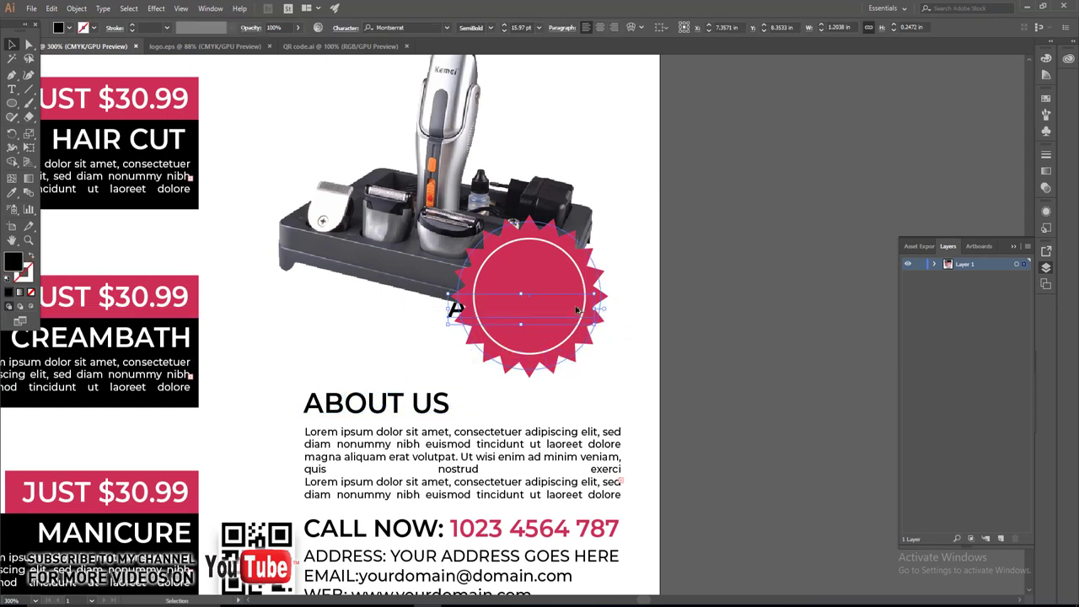
key("ctrl+shift+bracketright")
key("t")
left_click(577, 308)
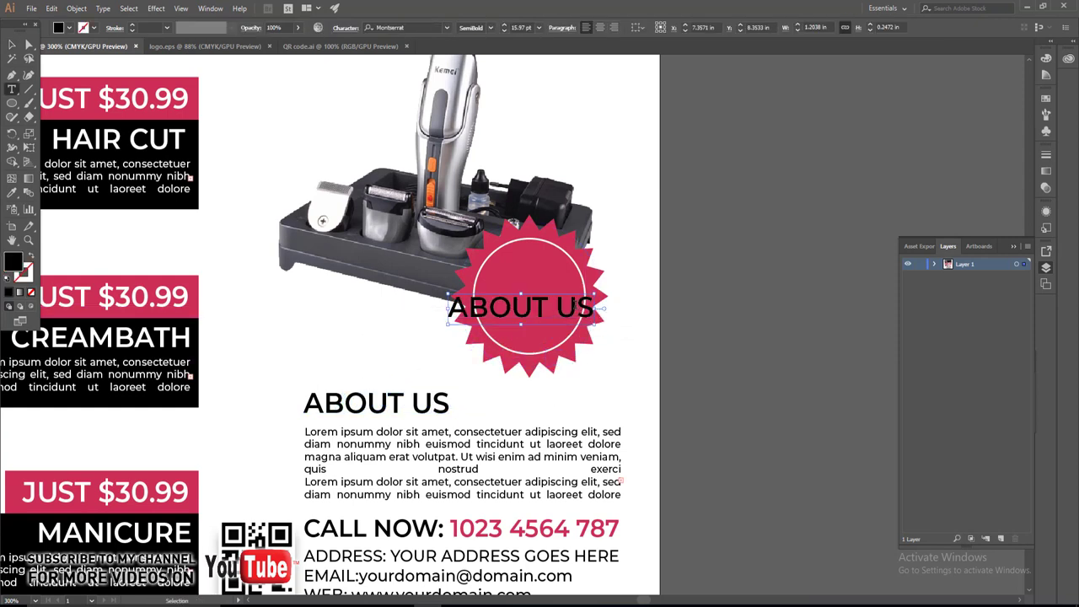
key("ctrl+a")
type("20")
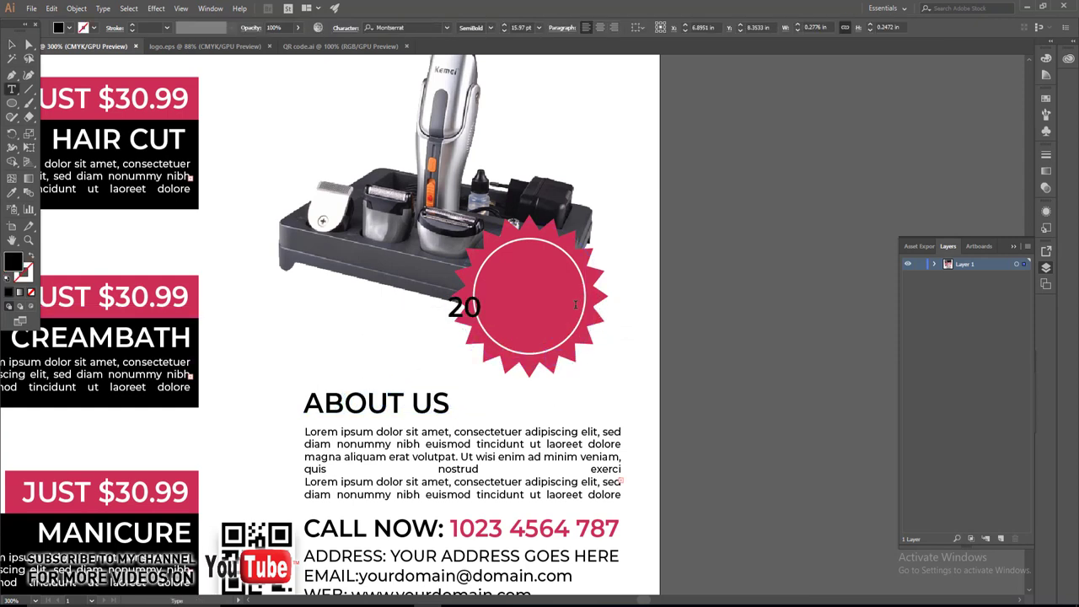
type("%")
key("Escape")
Step: Move the 20% text higher on the badge and make it white
mouse_move(505, 304)
left_mouse_down()
mouse_move(567, 300)
mouse_move(638, 334)
left_mouse_up()
scroll(560, 300, "up", 3)
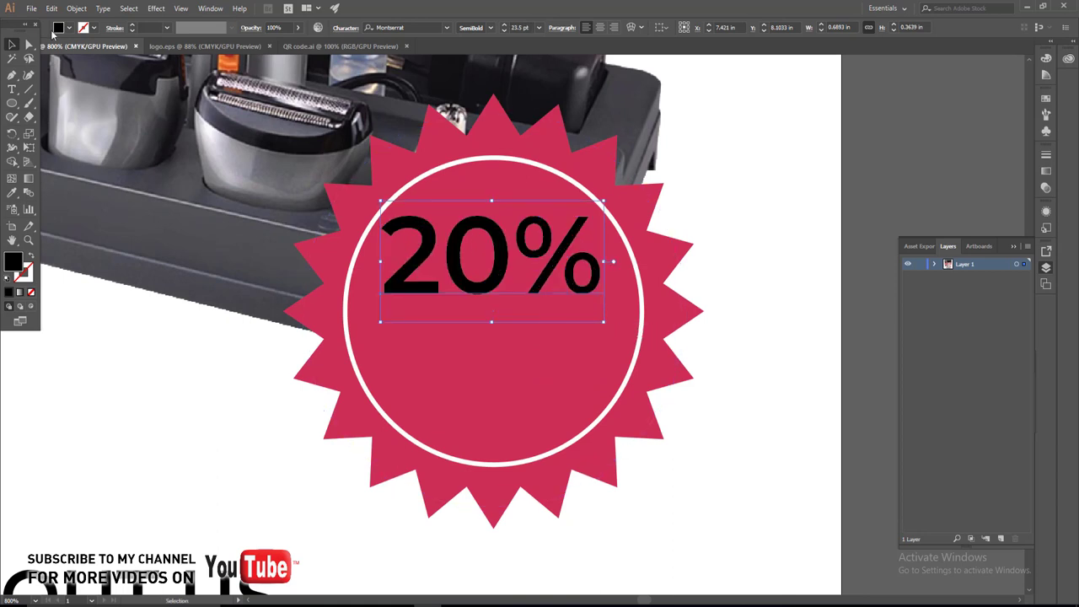
left_click(68, 28)
left_click(29, 54)
double_click(208, 432)
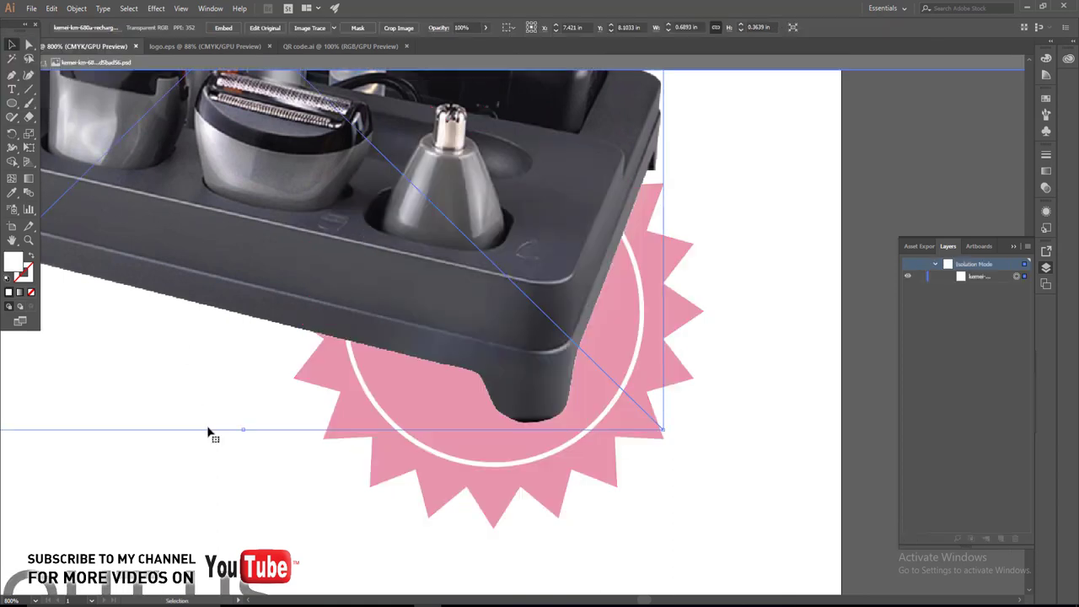
double_click(649, 392)
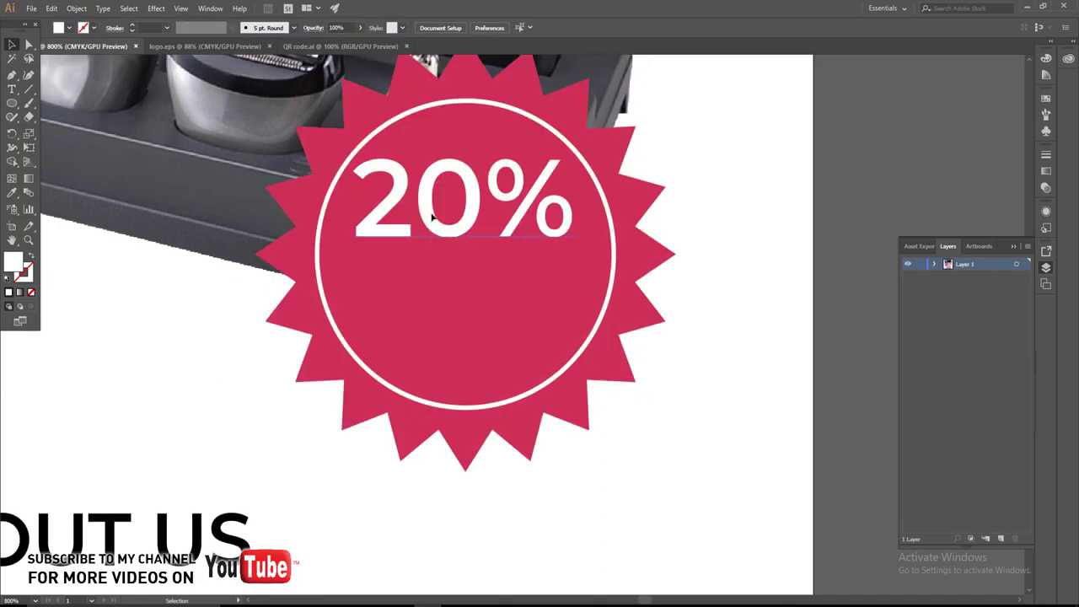
Step: Duplicate 20% below, retype it as 'DISCOUNT' and resize it to fit
left_click_drag(431, 218, 439, 327)
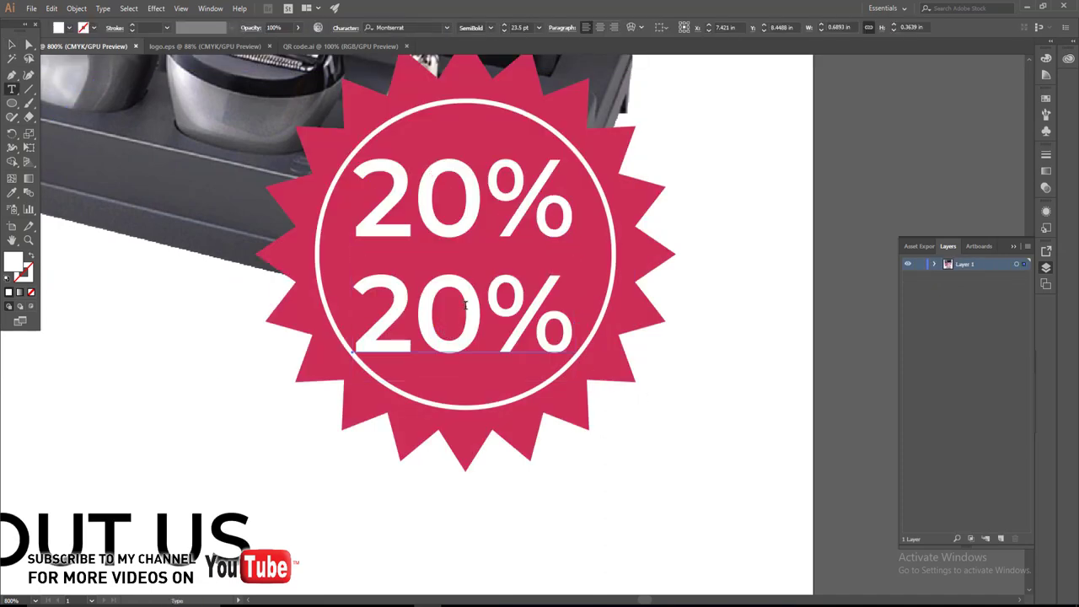
key("ctrl+a")
type("D")
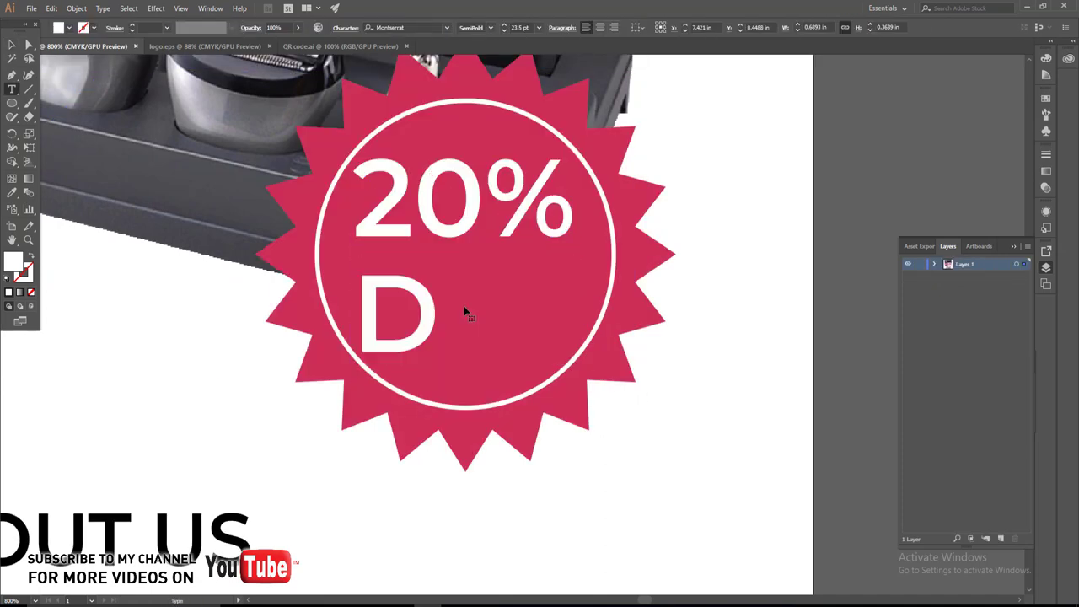
type("ISCOU")
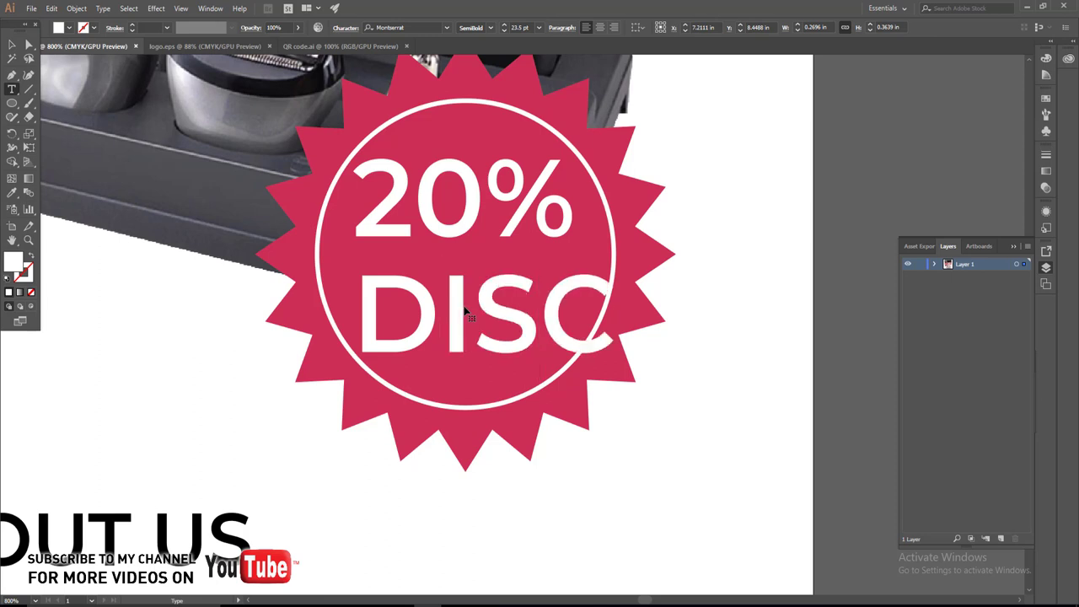
type("NT")
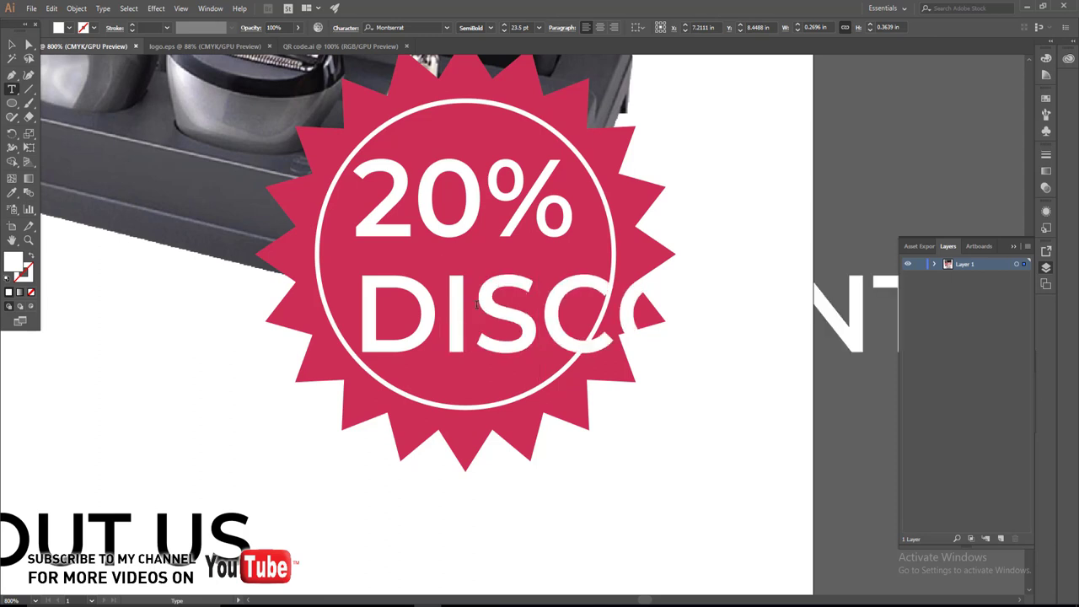
left_click(12, 43)
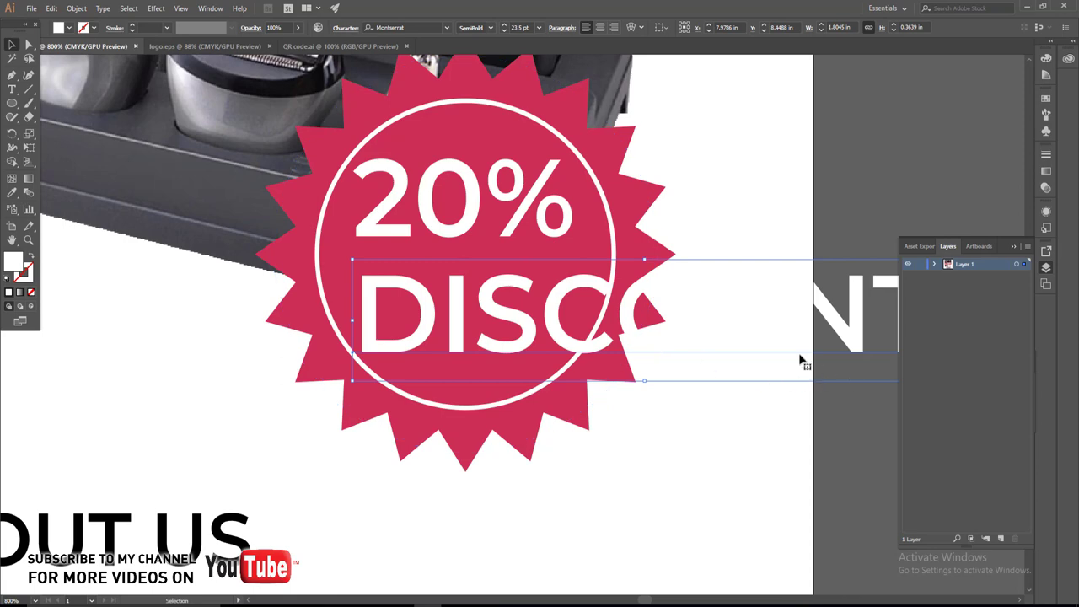
left_click_drag(802, 362, 392, 364)
left_click_drag(284, 299, 285, 301)
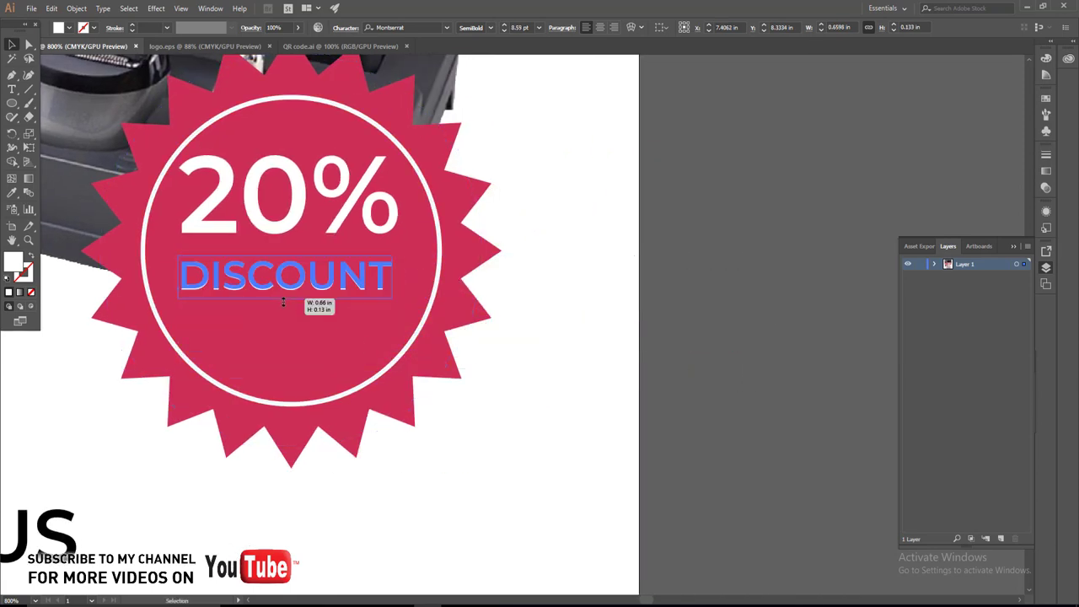
Step: Move and scale the 20% and DISCOUNT lines together to sit inside the circle
left_click(282, 242, "shift")
left_click_drag(282, 242, 281, 276)
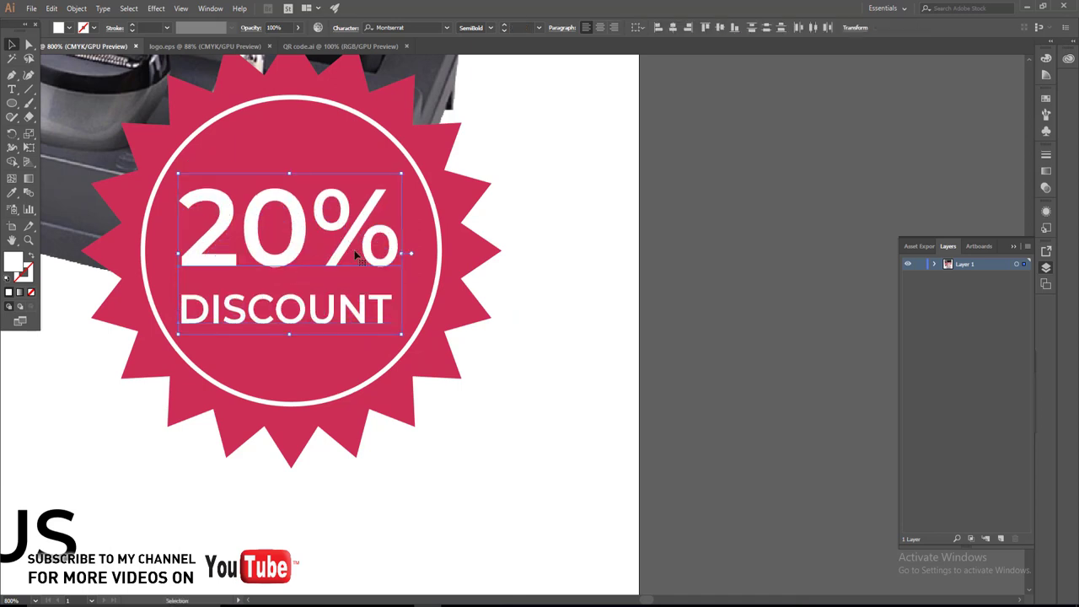
left_click_drag(403, 335, 409, 340)
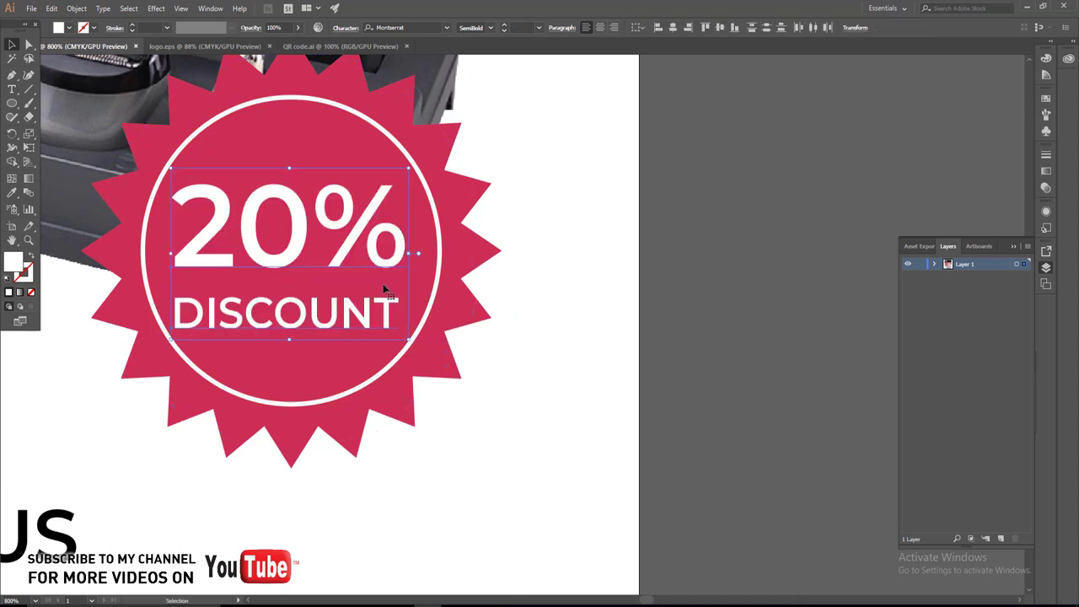
left_click_drag(384, 267, 414, 243)
left_click(565, 379)
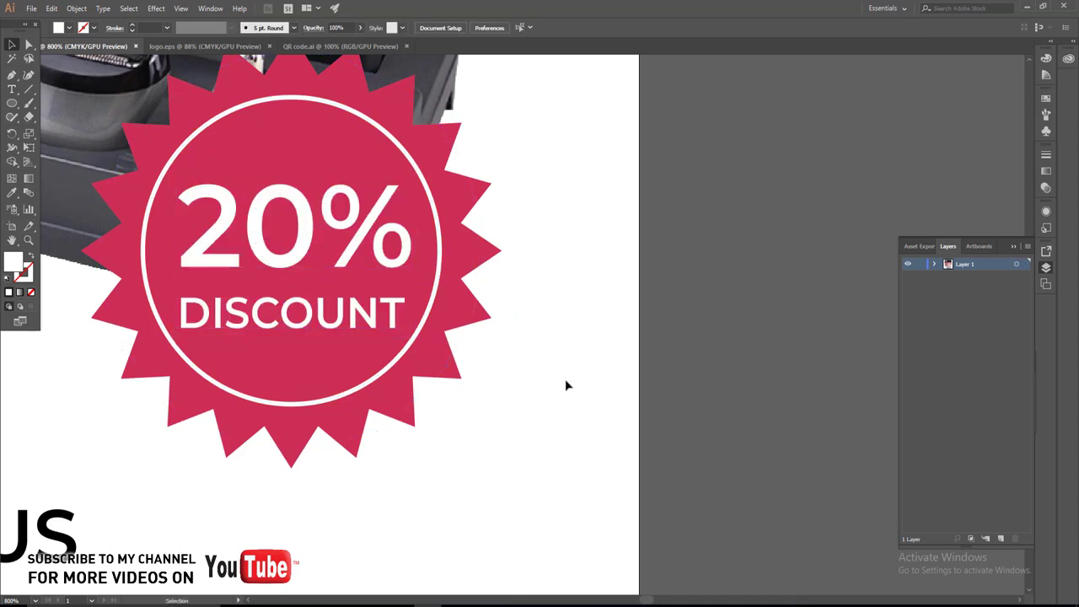
scroll(565, 378, "down", 2)
scroll(569, 388, "down", 1)
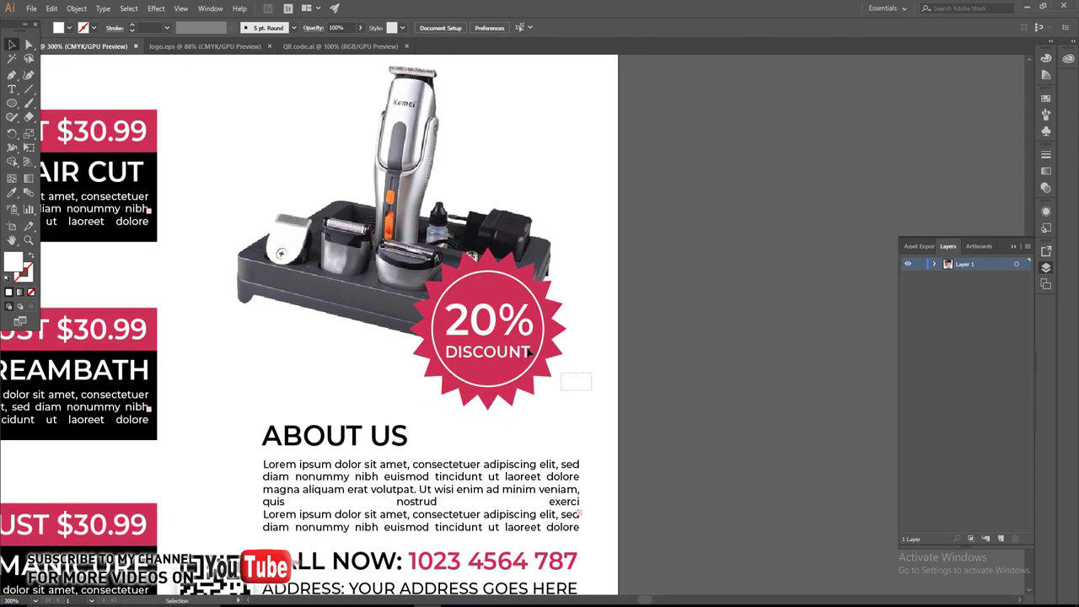
Step: Group all parts of the 20% DISCOUNT badge
left_click(496, 314)
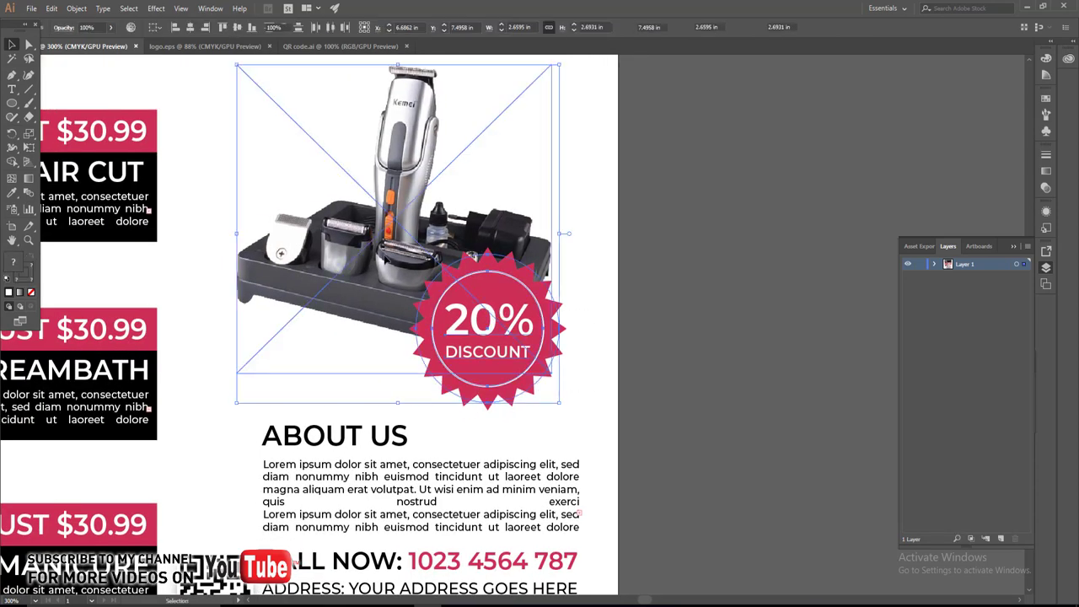
left_click(77, 8)
left_click(85, 48)
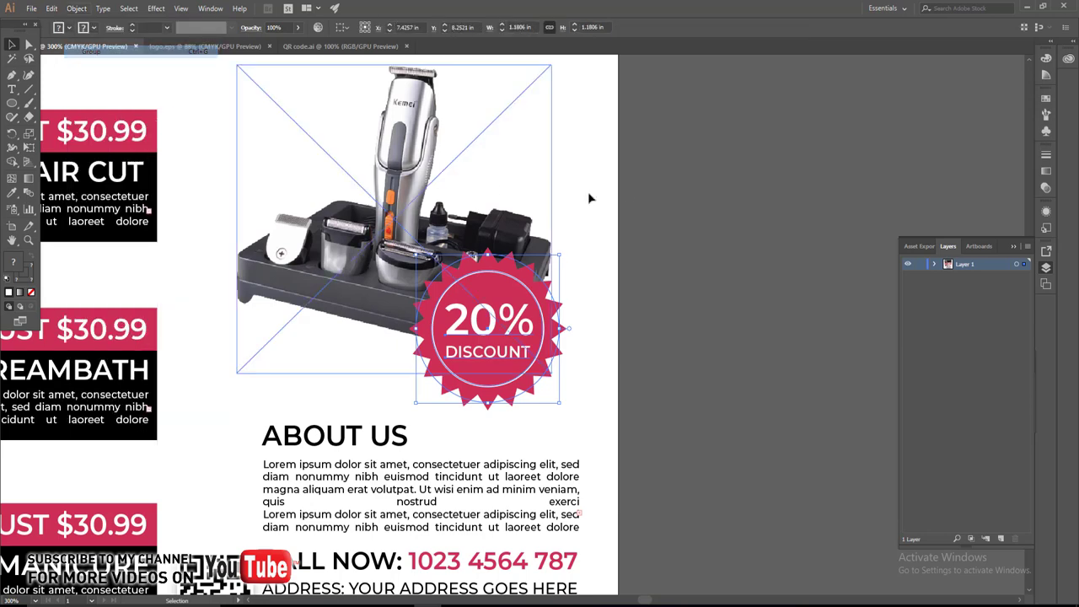
left_click(588, 253)
scroll(587, 256, "down", 2)
Step: Enlarge the clipper image from both sides and move it up slightly
left_click(506, 244)
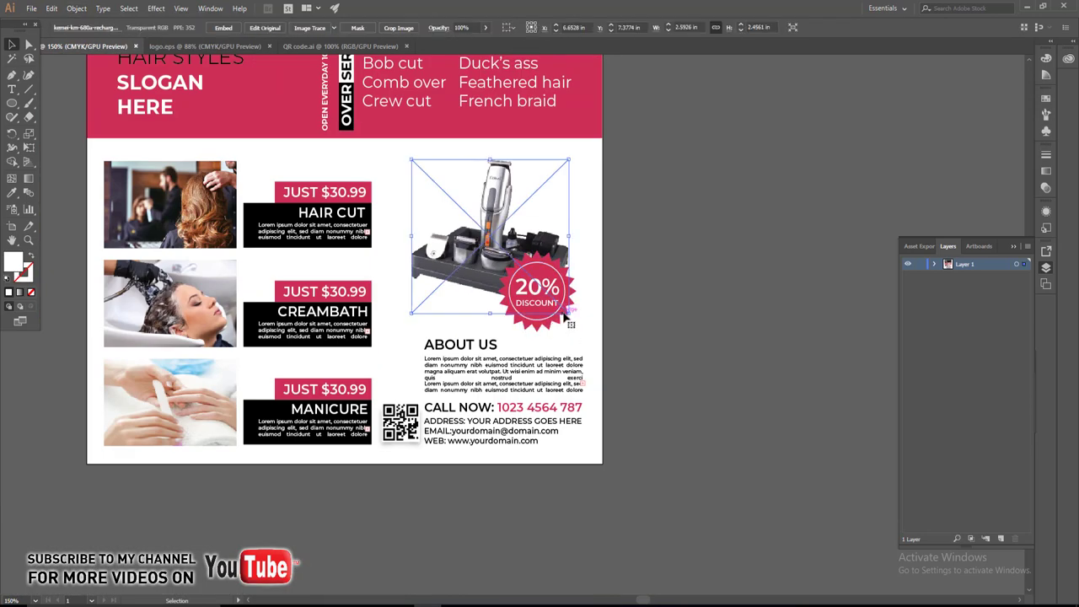
left_click_drag(570, 315, 622, 337)
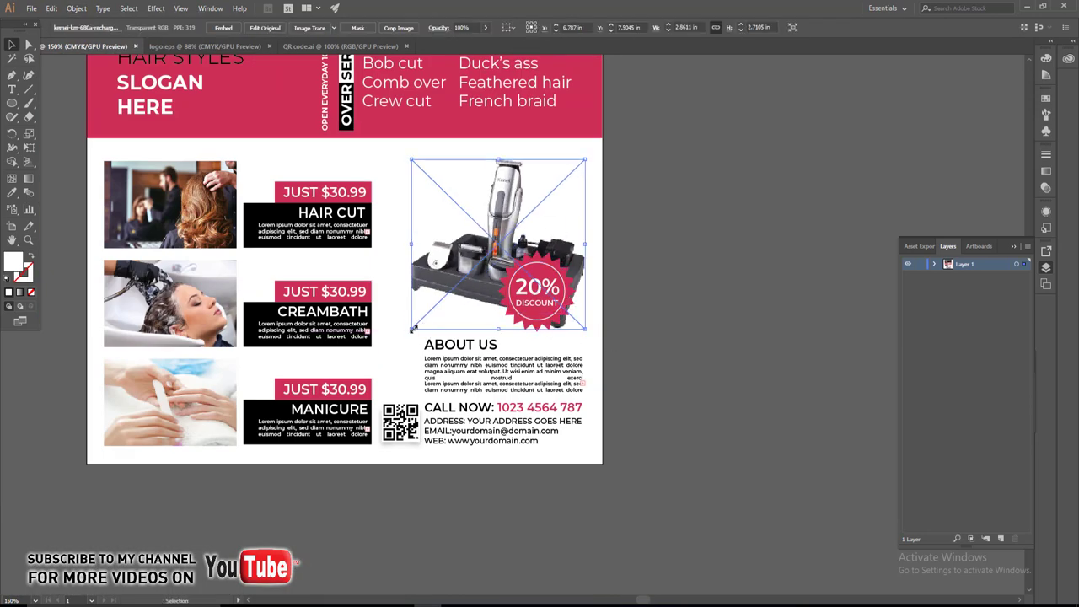
left_click_drag(412, 329, 386, 350)
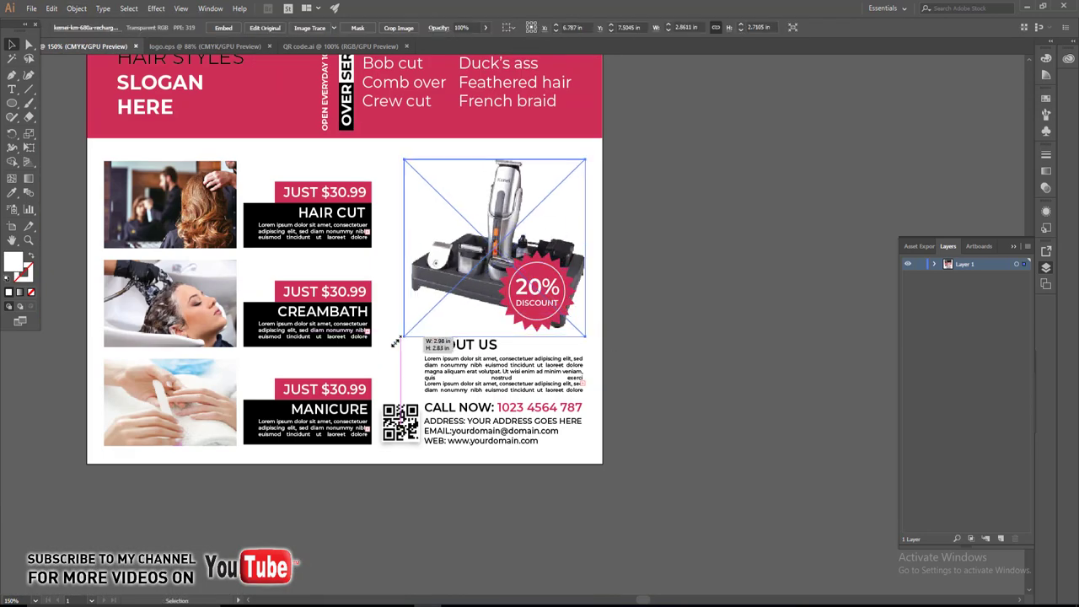
left_click_drag(468, 279, 468, 268)
left_click(593, 302)
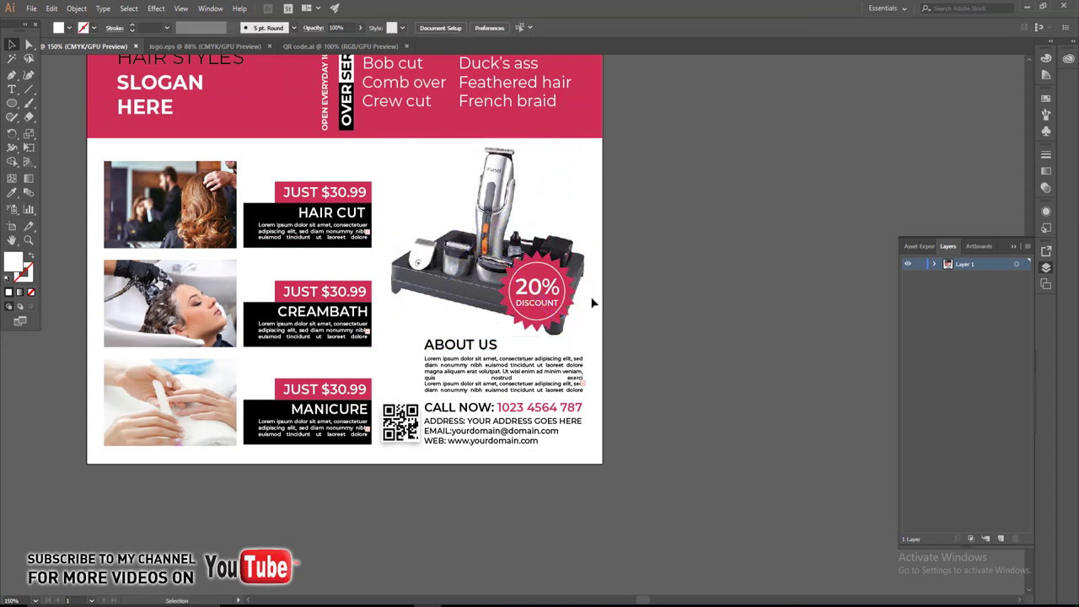
Step: Position the badge over the lower-right corner of the clipper tray
mouse_move(546, 312)
left_mouse_down()
mouse_move(533, 316)
mouse_move(560, 273)
mouse_move(550, 263)
mouse_move(555, 322)
left_mouse_up()
left_click(641, 300)
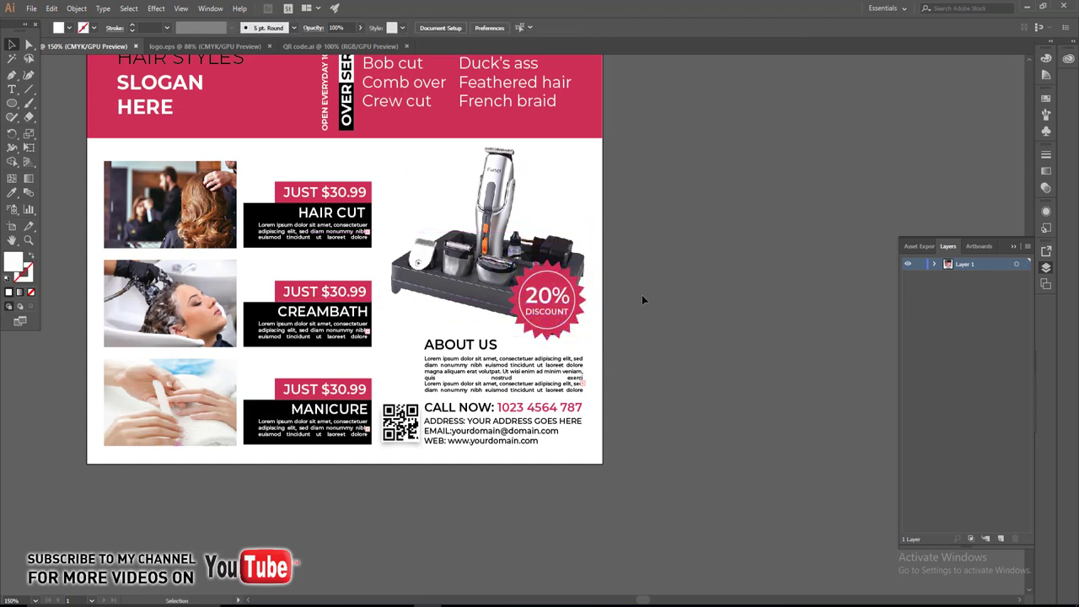
scroll(590, 274, "up", 2)
scroll(583, 253, "up", 1)
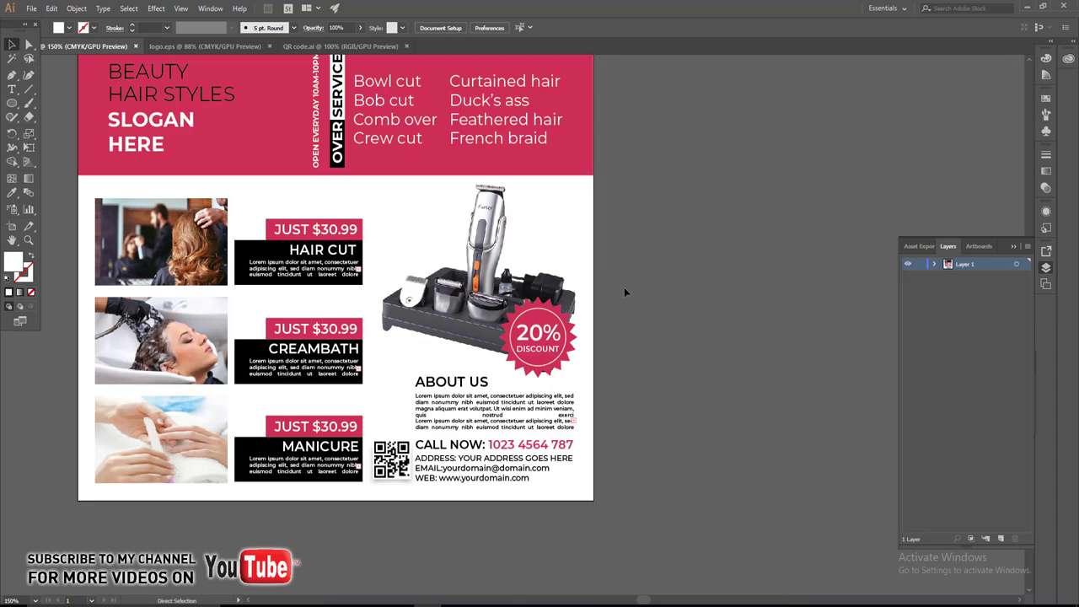
Step: Fit the artboard in view and enlarge the Fashion logo slightly
key("ctrl+0")
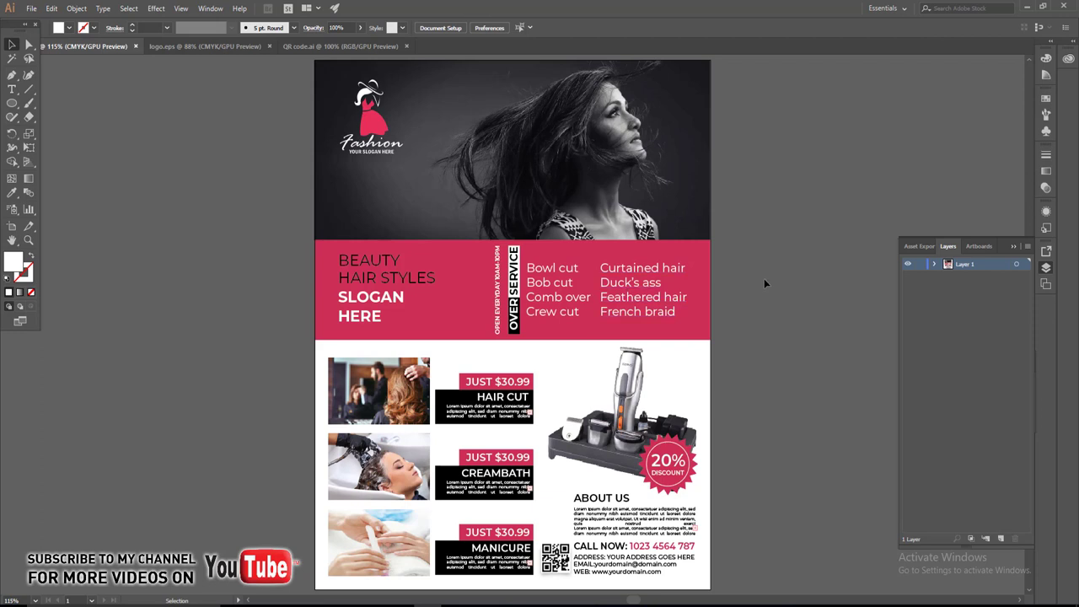
left_click(395, 145)
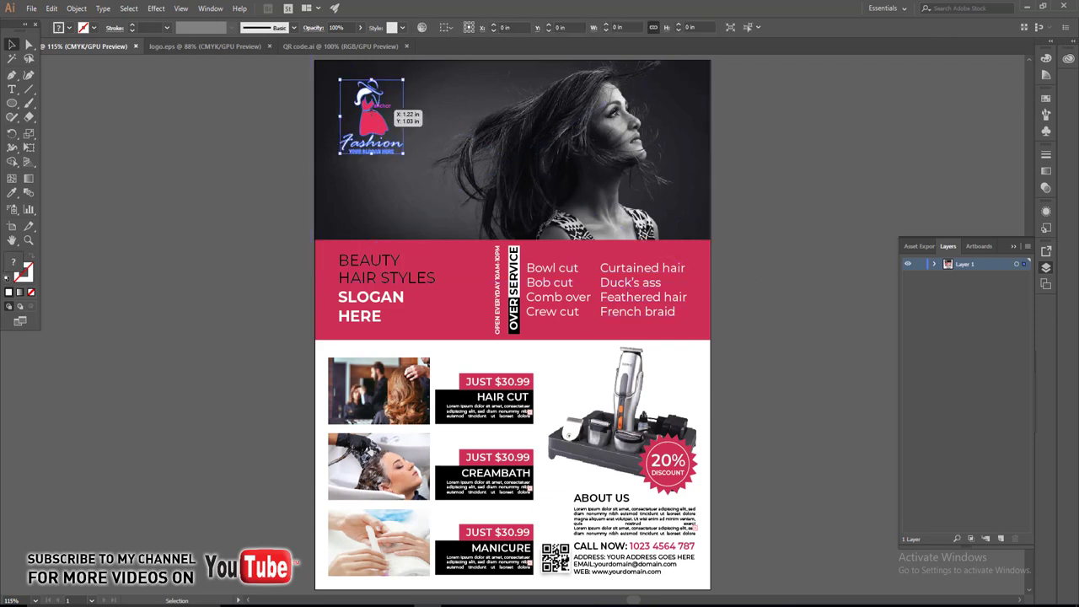
left_click_drag(404, 153, 413, 161)
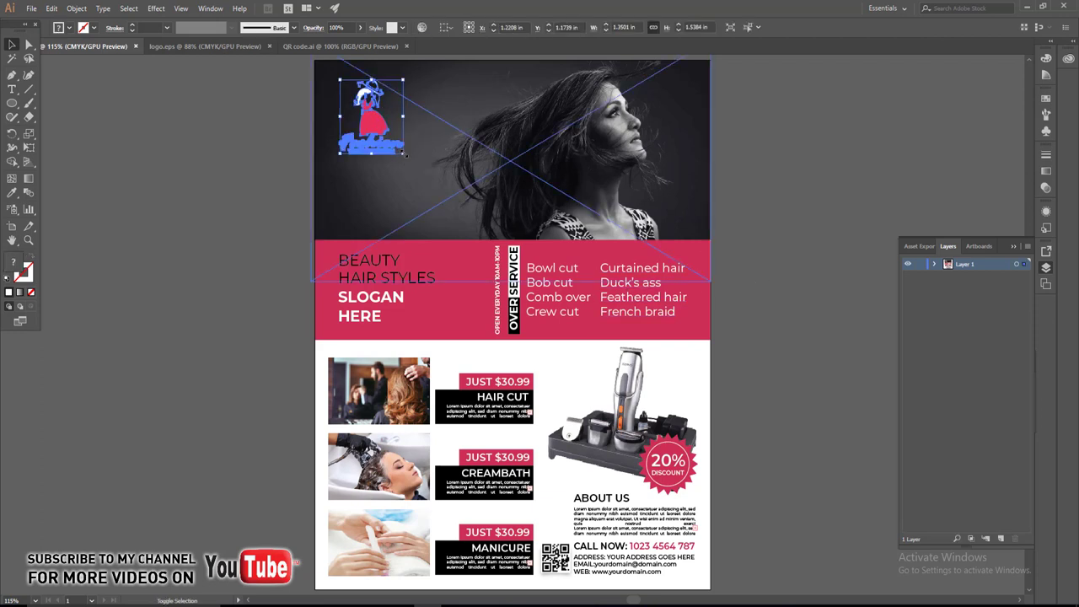
left_click(288, 178)
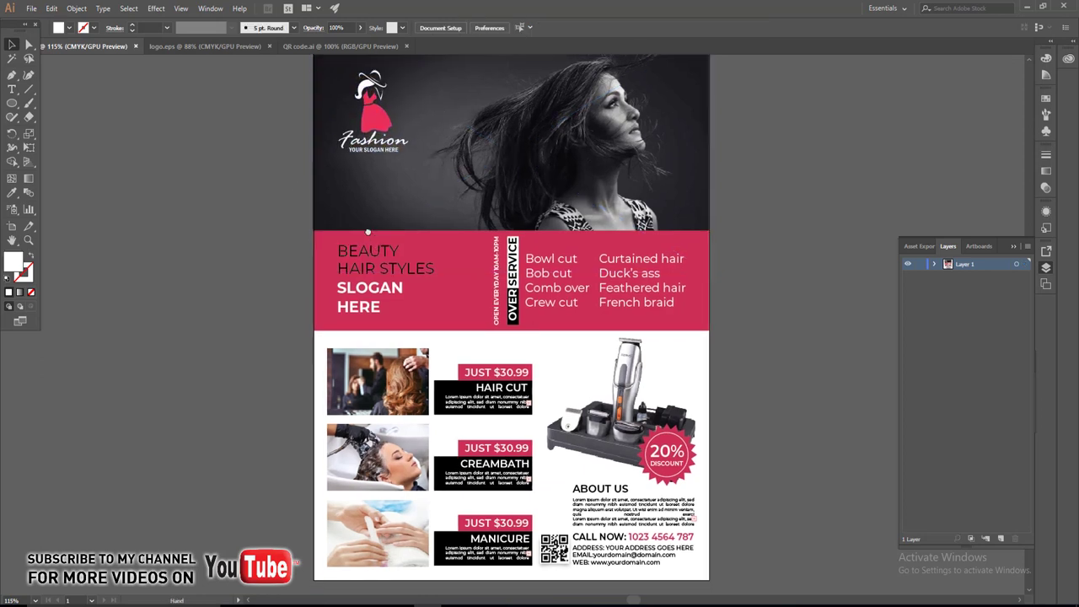
Step: Nudge the About Us text block up slightly
scroll(506, 337, "down", 1)
left_click(673, 482)
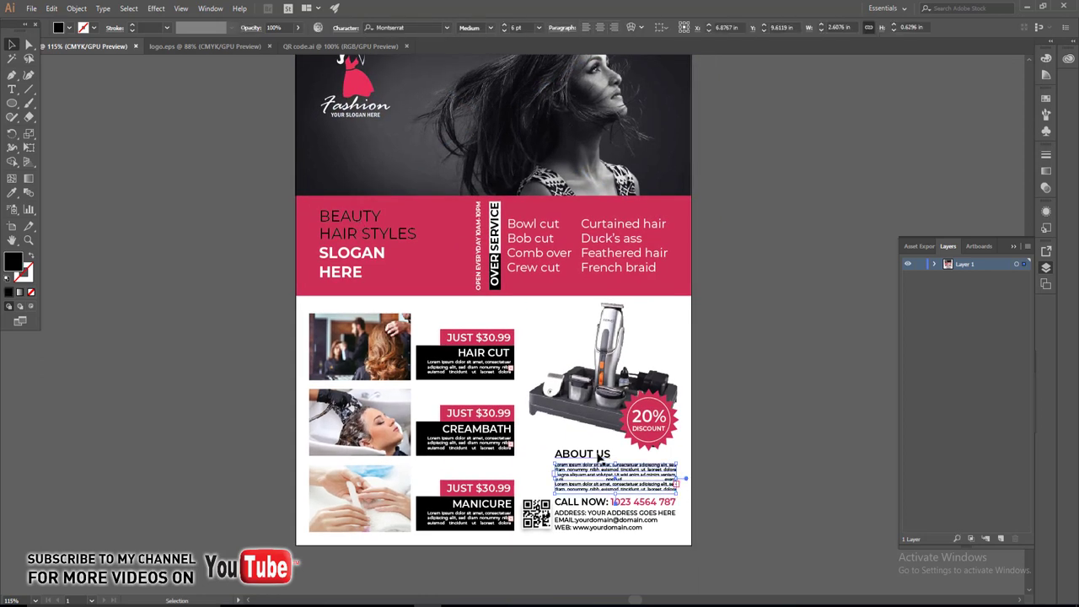
left_click_drag(596, 454, 596, 451)
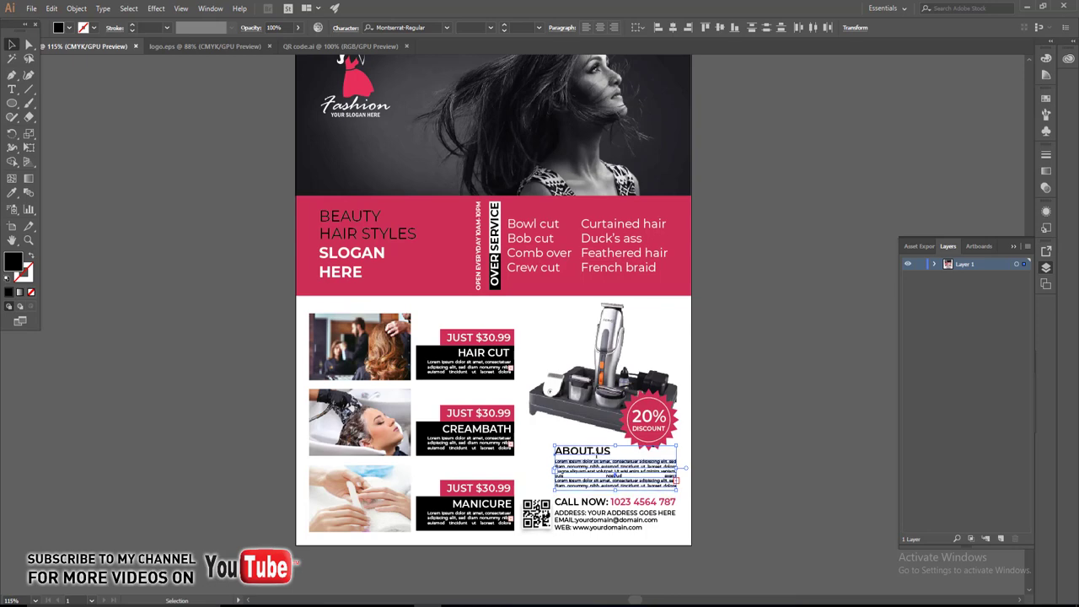
left_click(824, 422)
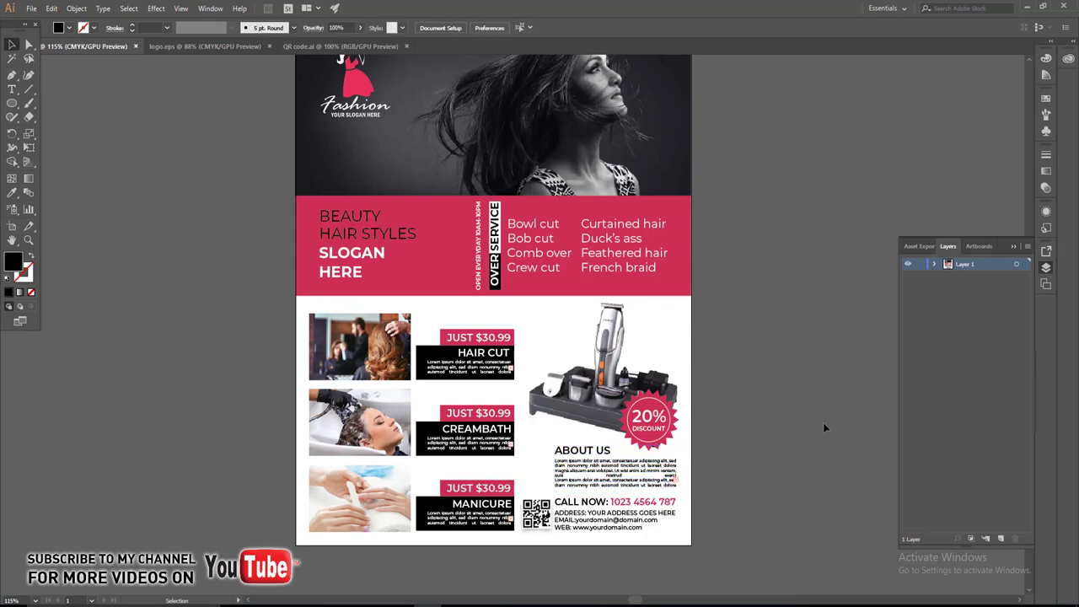
scroll(569, 289, "up", 1)
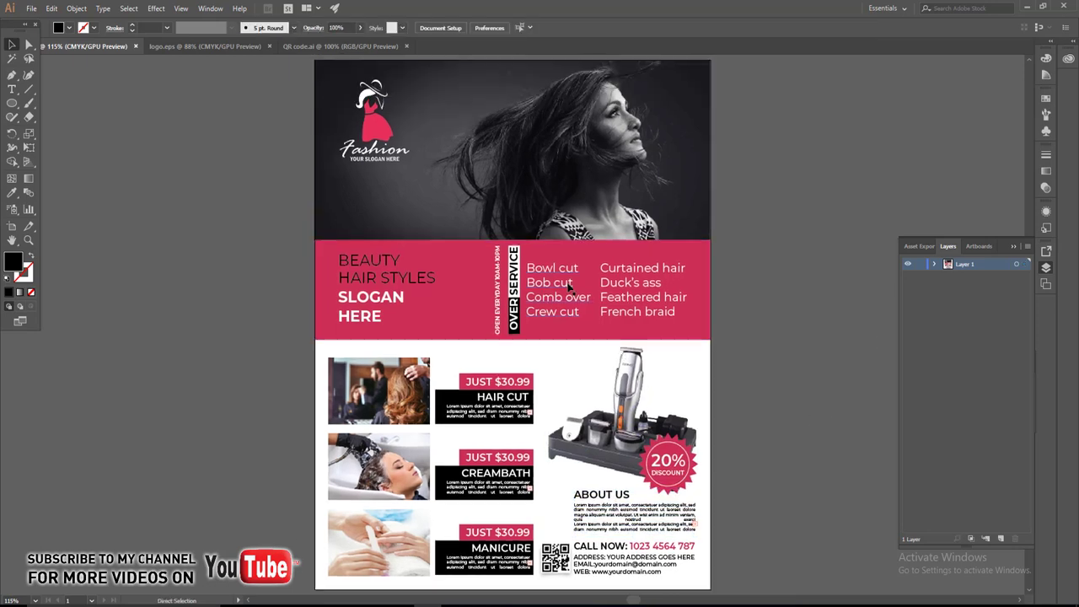